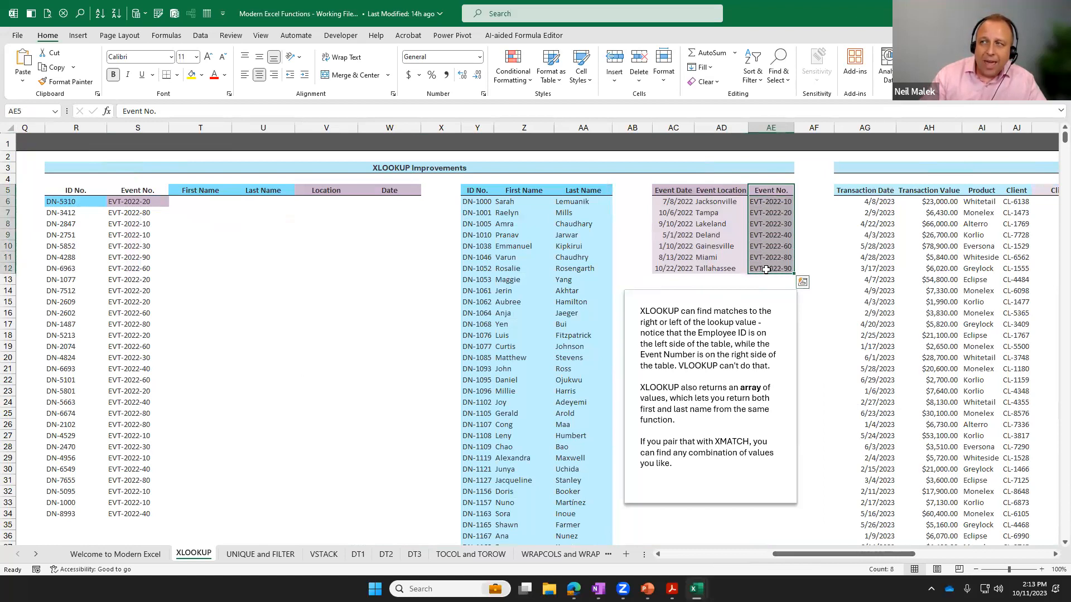
click(674, 191)
key(ctrl+shift+Down)
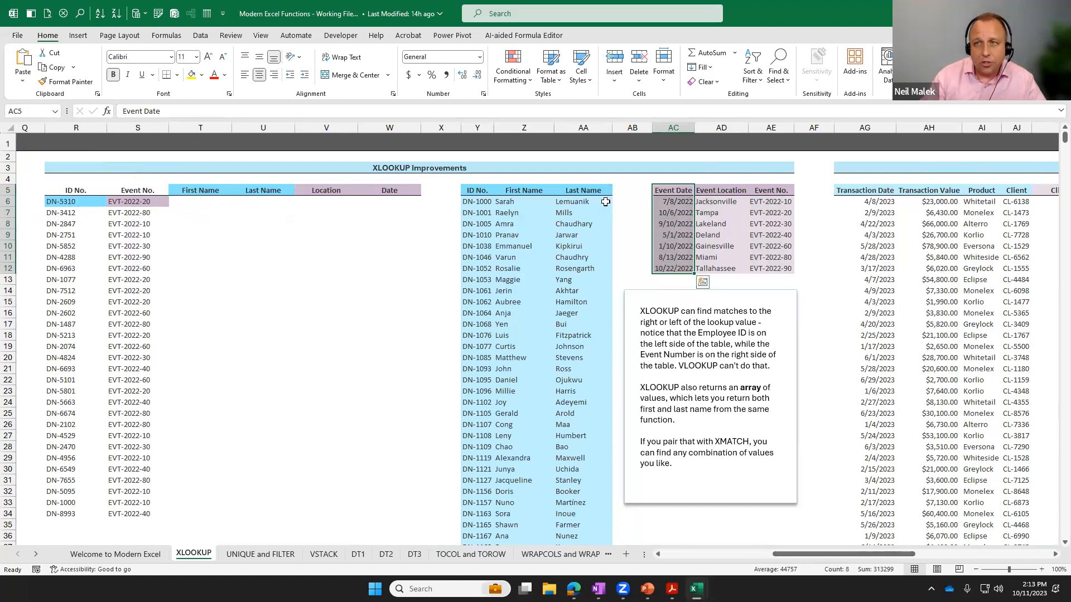
Insert an XLOOKUP function in the first Location cell, V6, with the event number in S6 as the lookup value.
click(334, 201)
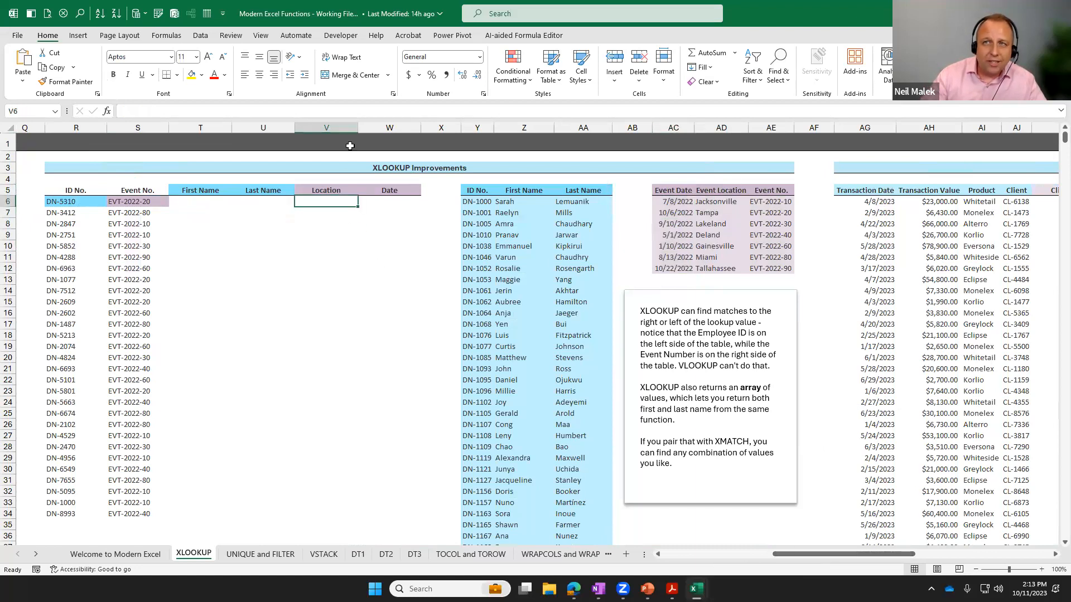
click(169, 36)
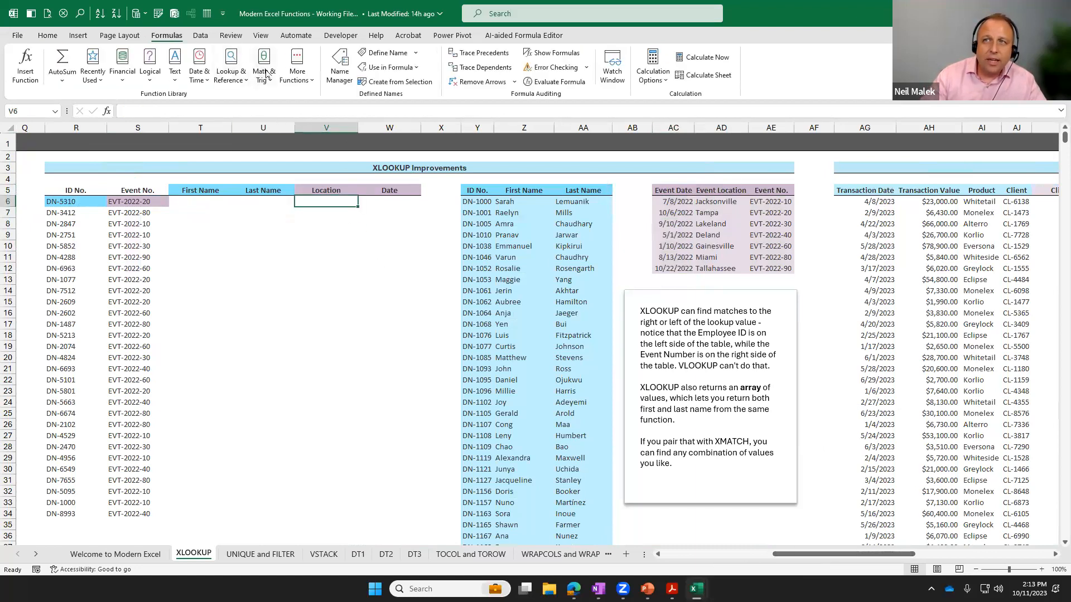
click(245, 74)
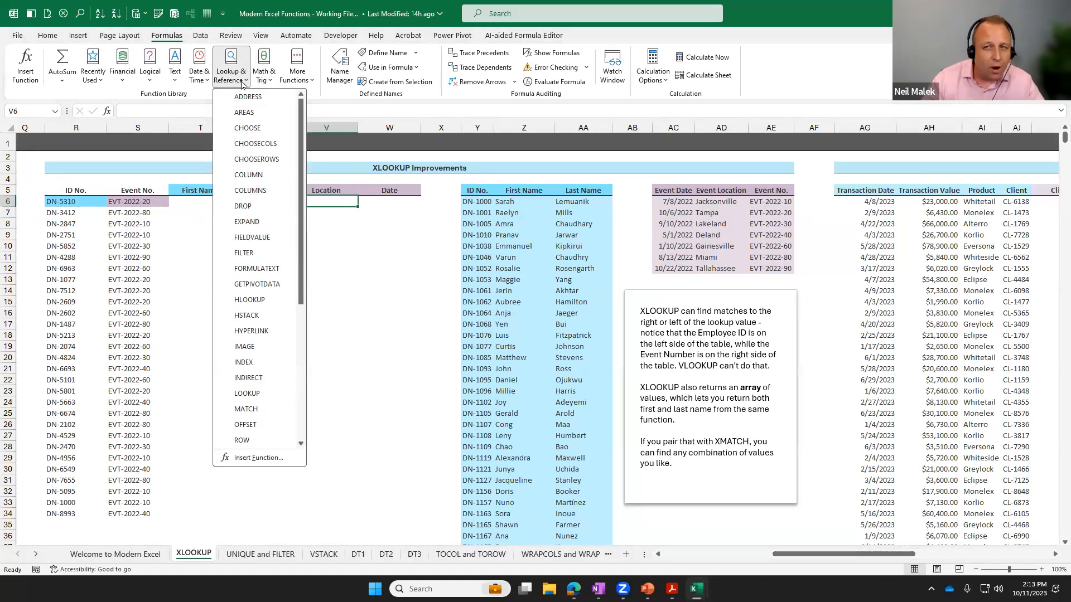
scroll(273, 275, down, 5)
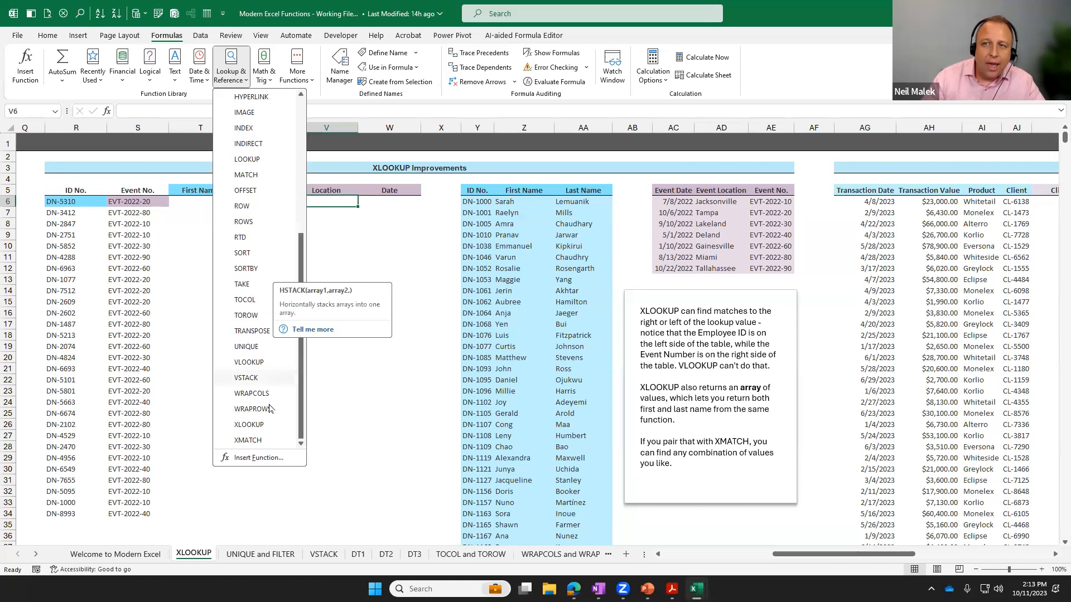
click(248, 425)
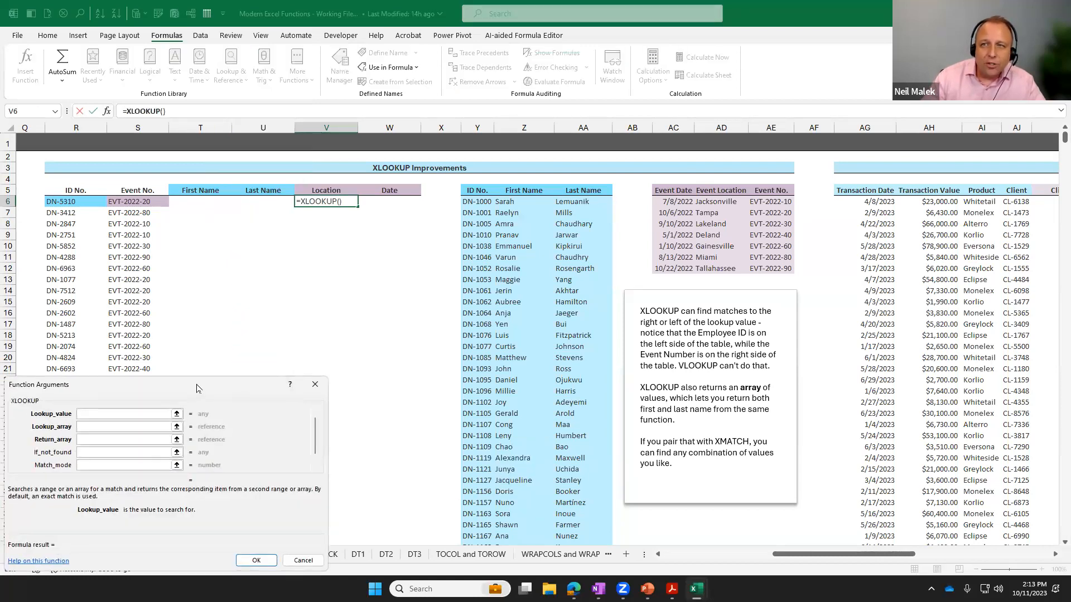
drag(195, 391, 370, 256)
click(129, 201)
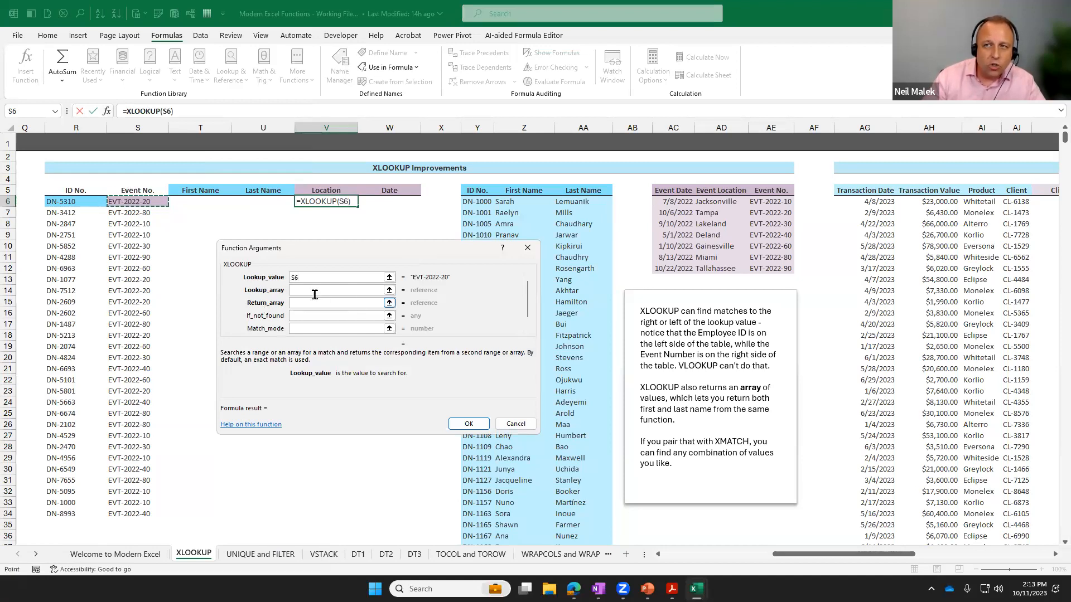
Complete the XLOOKUP with lookup array $AE$6:$AE$12 and return array $AD$6:$AD$12, and fill it down the Location column to row 34.
click(311, 290)
drag(767, 201, 770, 275)
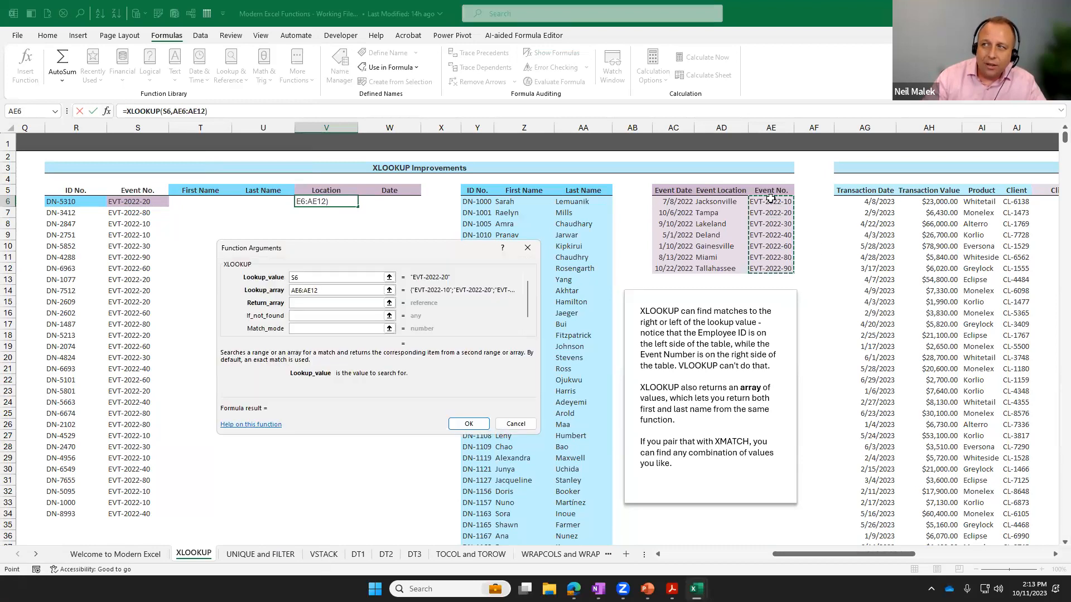
key(F4)
click(310, 303)
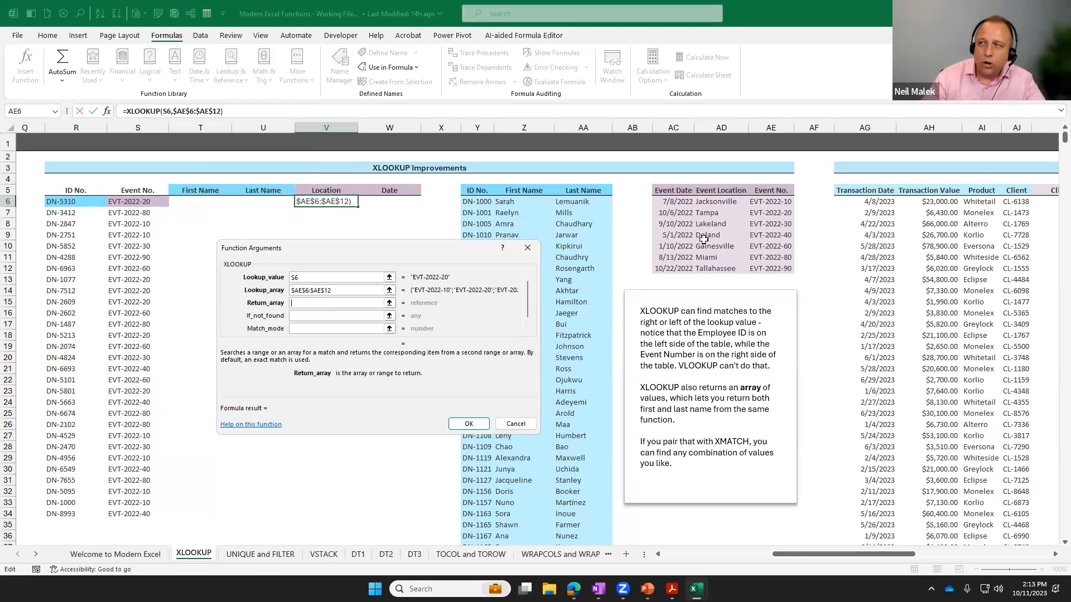
drag(718, 201, 720, 268)
key(F4)
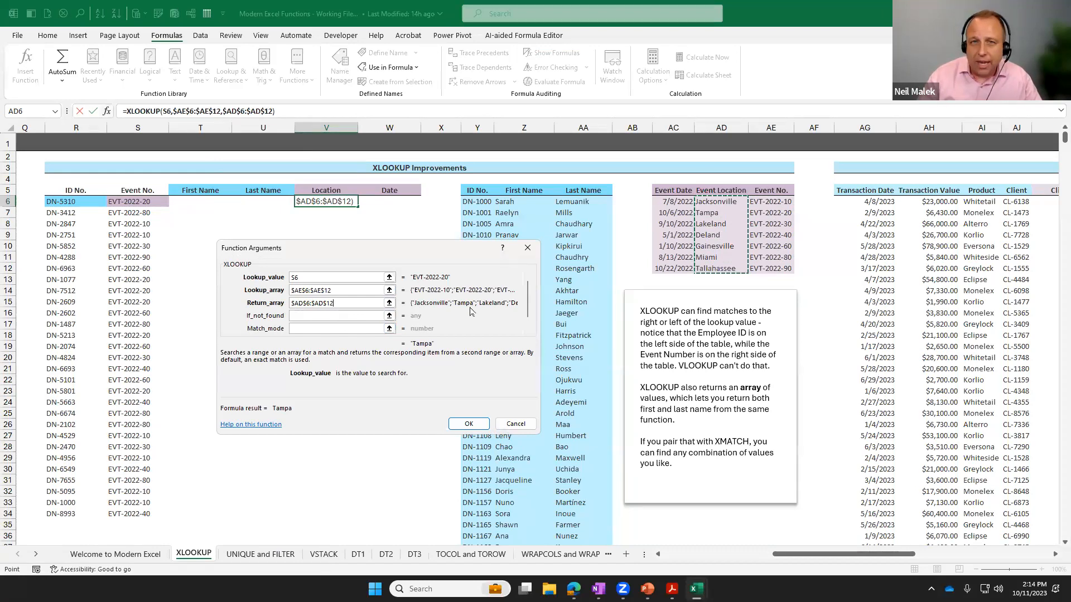
click(469, 423)
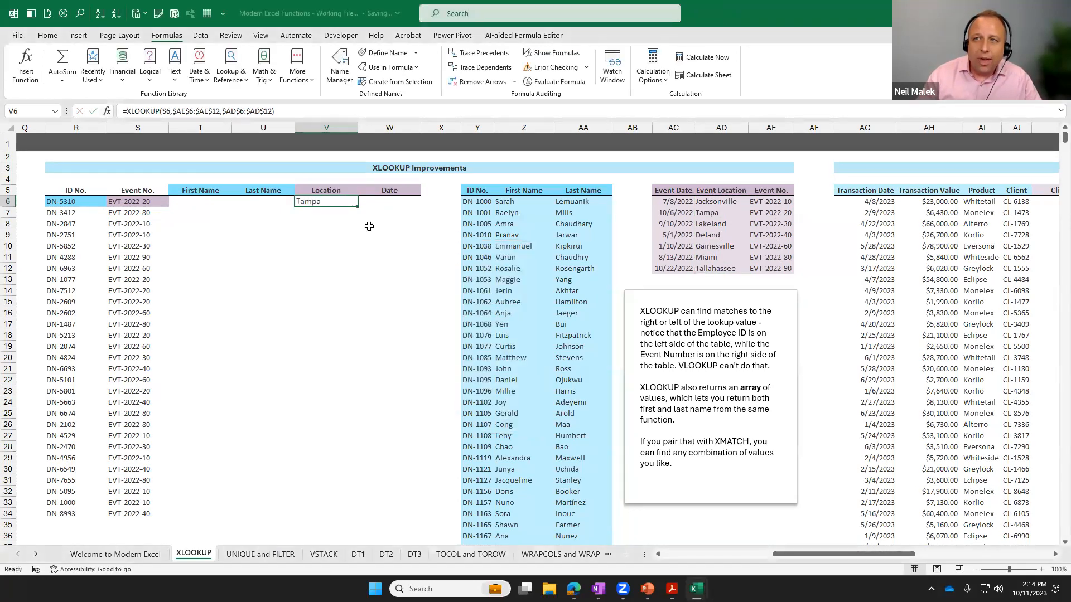
double_click(359, 207)
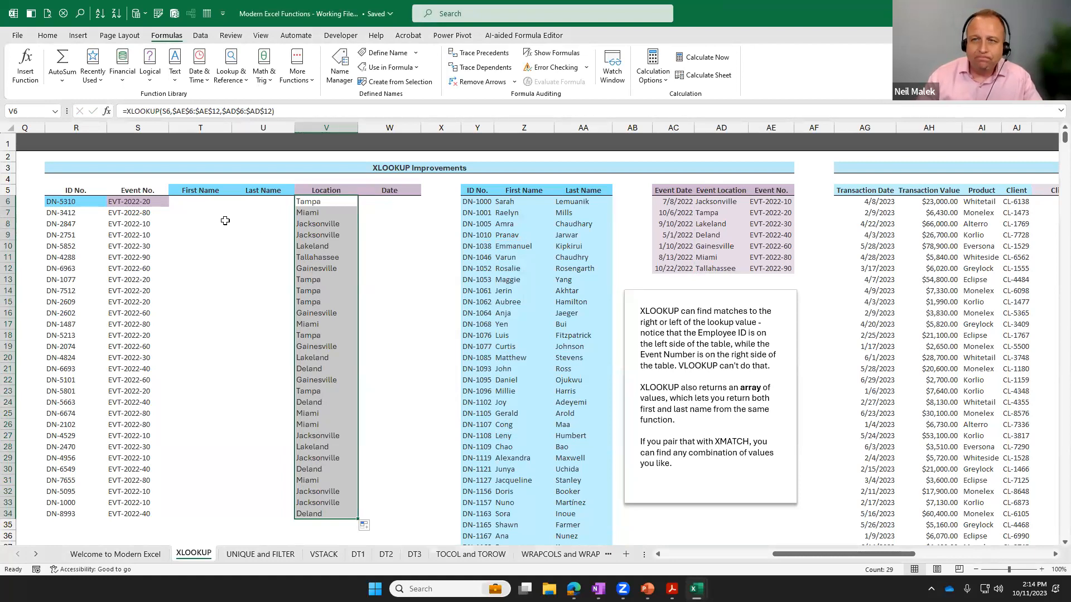
Insert an XLOOKUP function in the first First Name cell, T6, with the ID number in R6 as the lookup value.
click(201, 202)
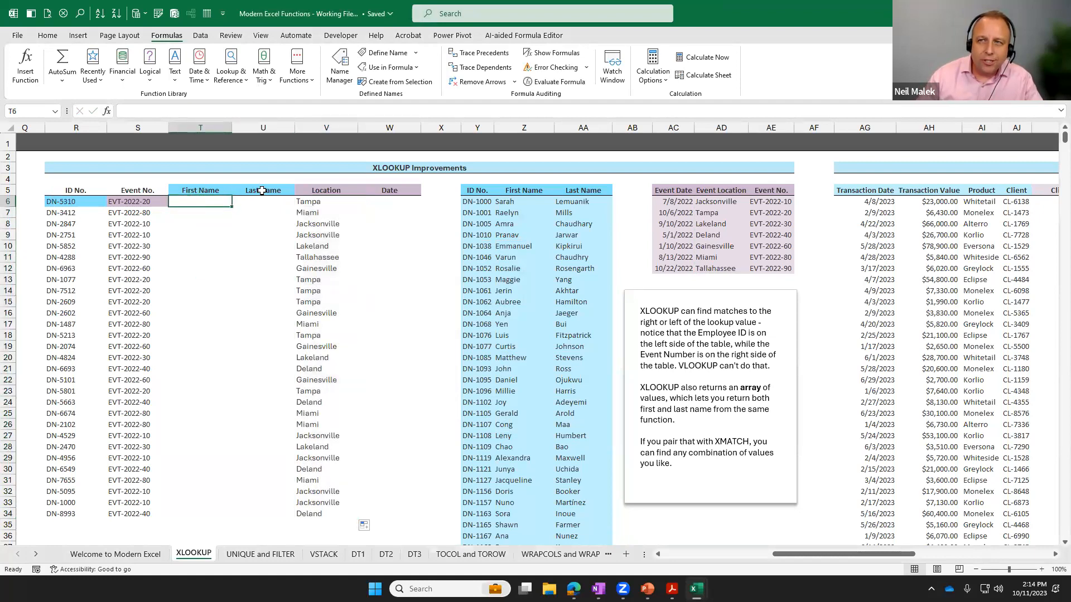
click(81, 205)
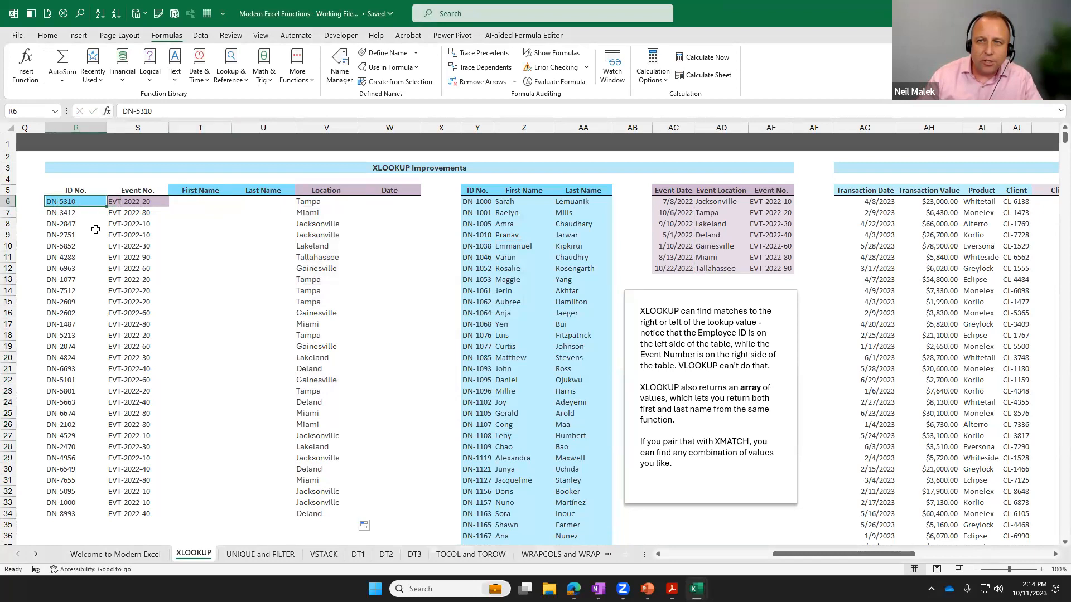
click(192, 201)
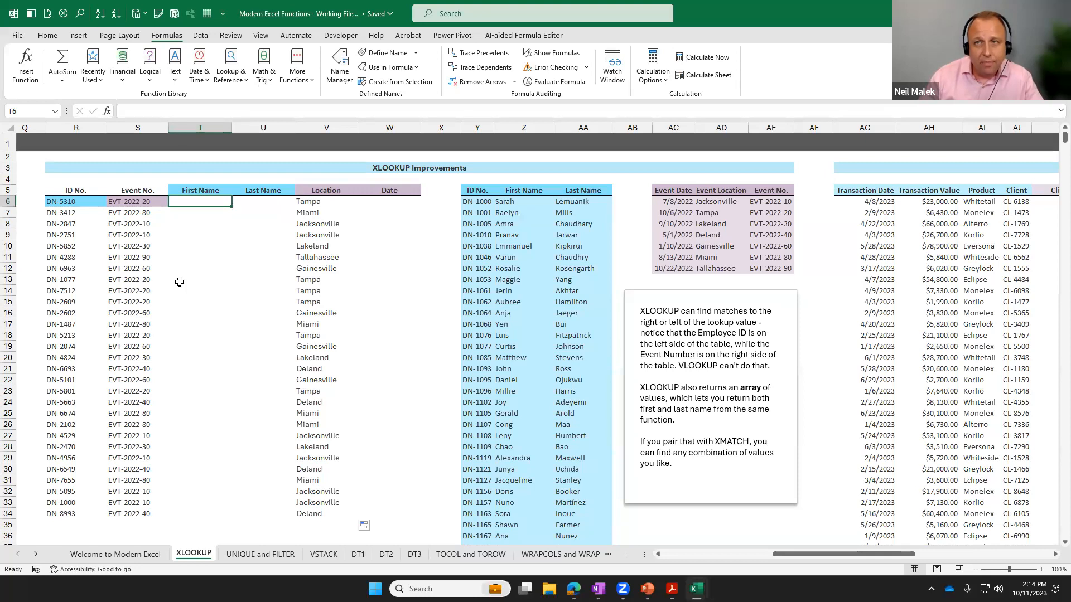
click(236, 84)
scroll(256, 184, down, 5)
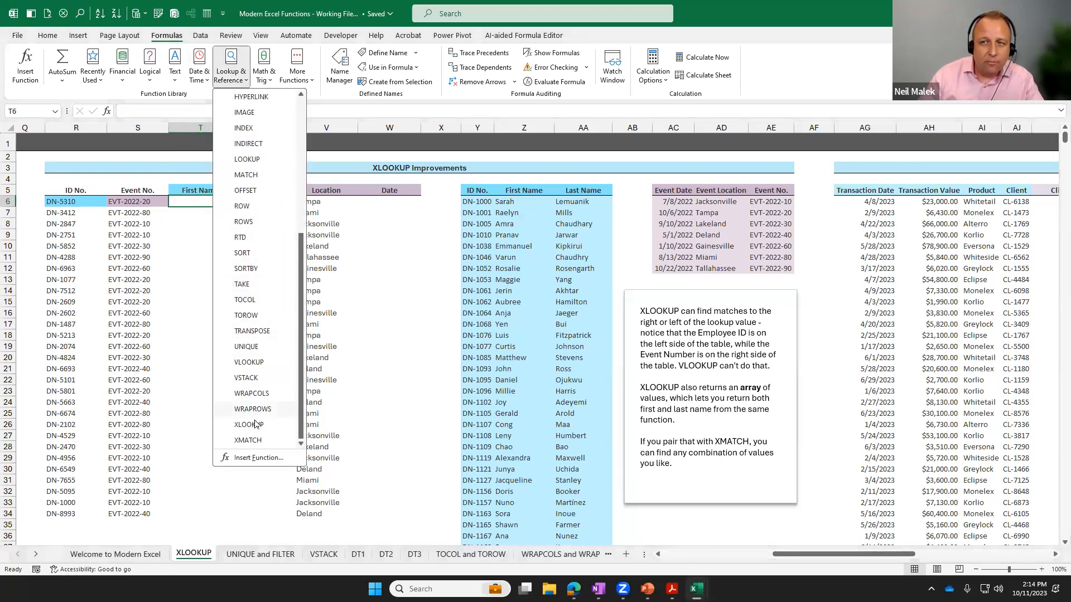
click(254, 424)
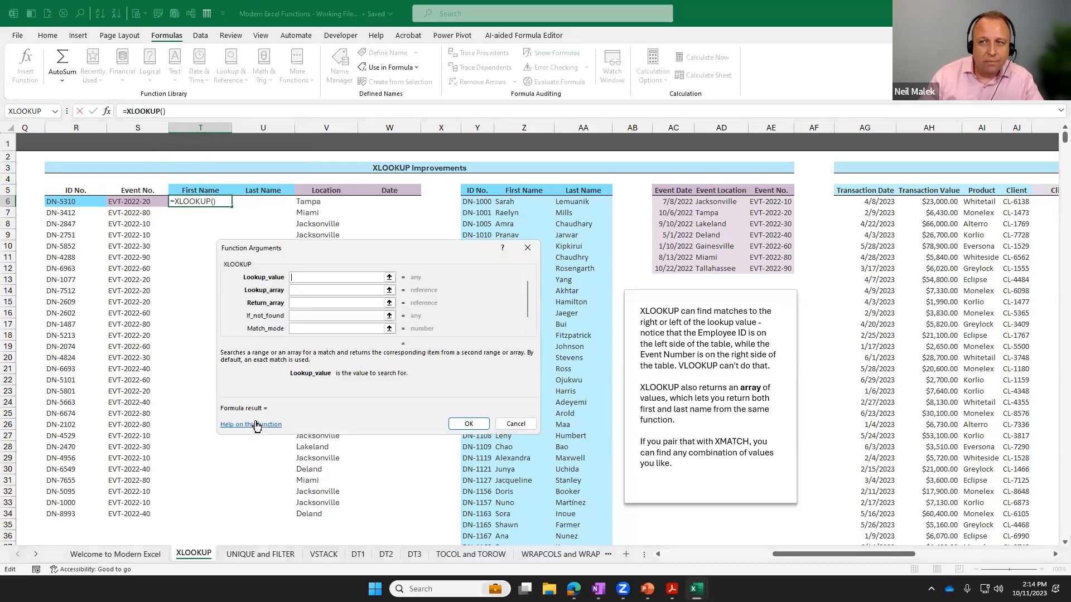
click(70, 201)
Set the lookup array to the whole ID No. column of the employee table as the absolute range $Y$6:$Y$1325.
click(300, 291)
click(487, 202)
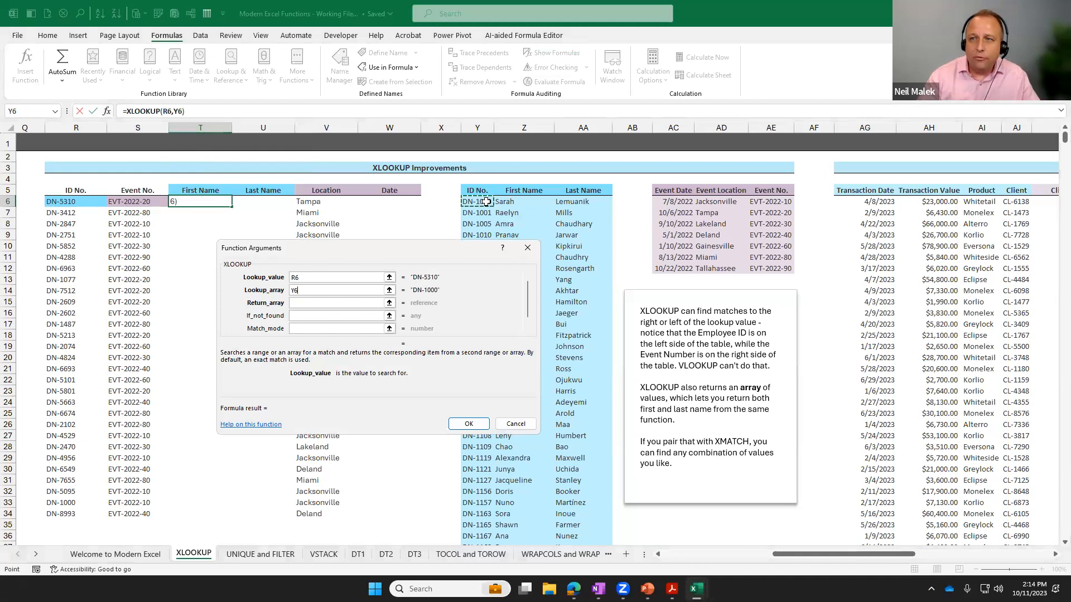
key(ctrl+shift+Down)
key(F4)
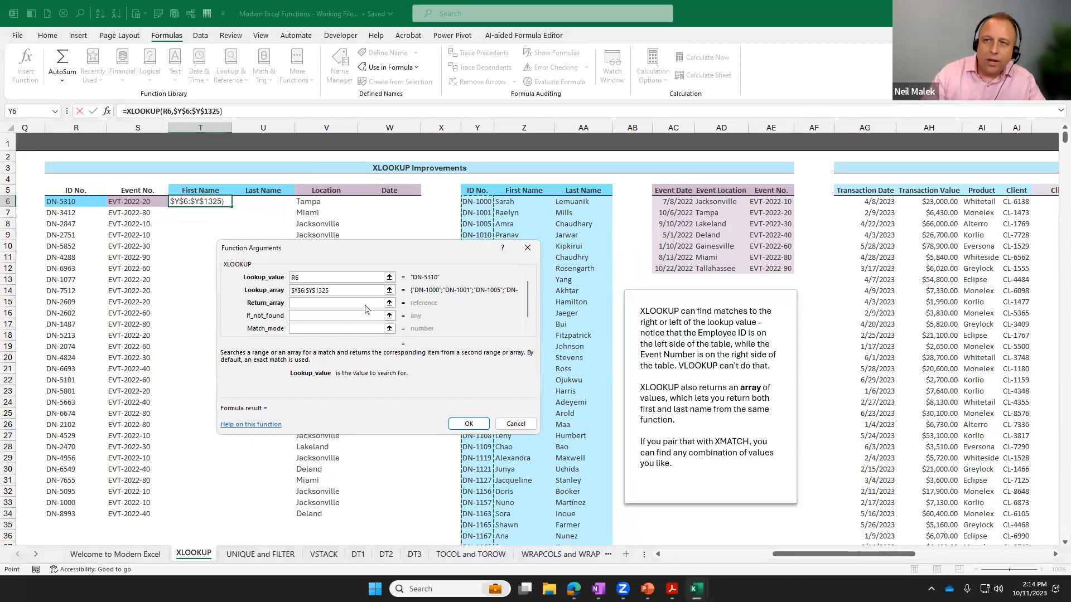
Set the return array to both name columns as $Z$6:$AA$1325, and fill the completed formula down the First Name column to row 34.
click(305, 304)
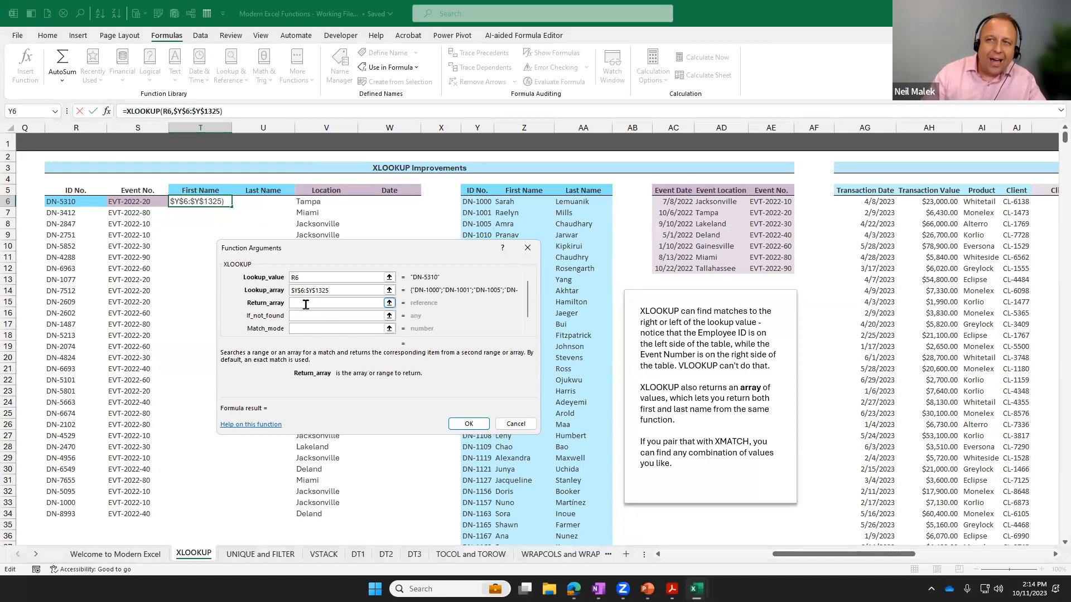
click(520, 202)
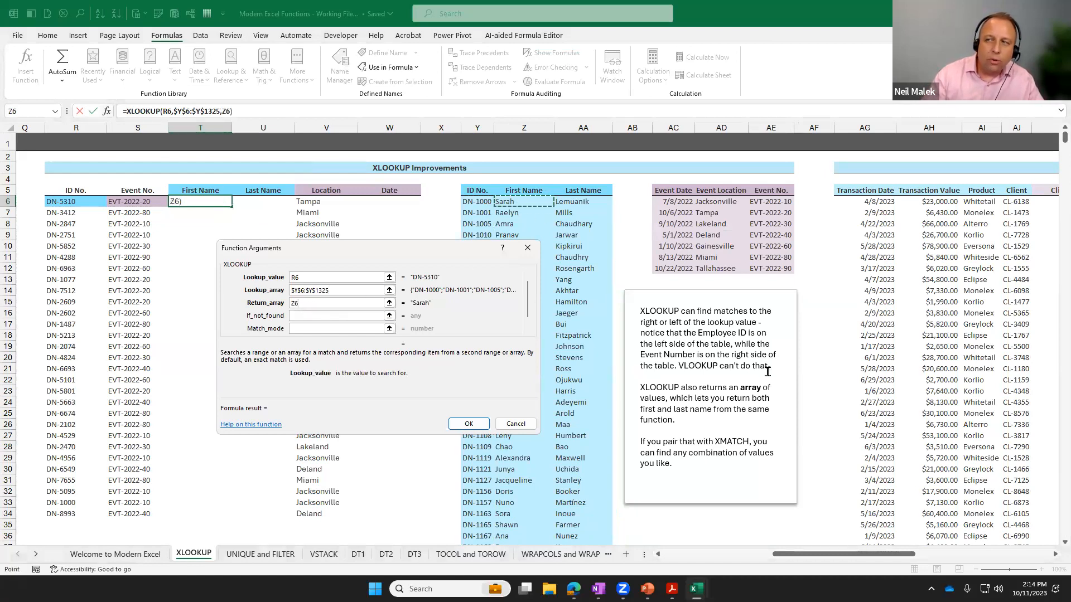
key(shift+Right)
key(ctrl+shift+Down)
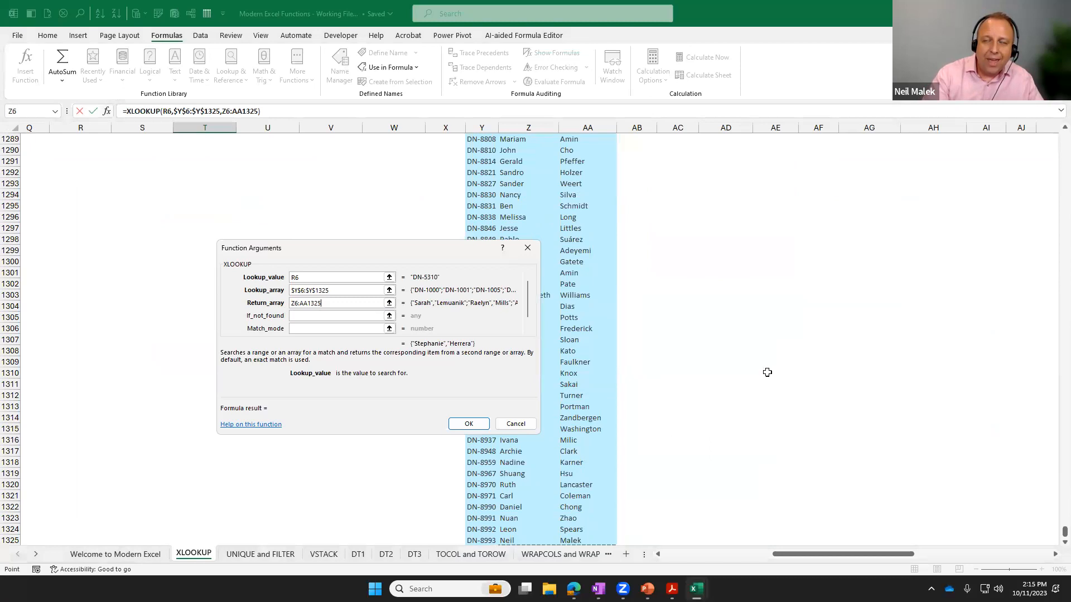
key(ctrl+BackSpace)
key(F4)
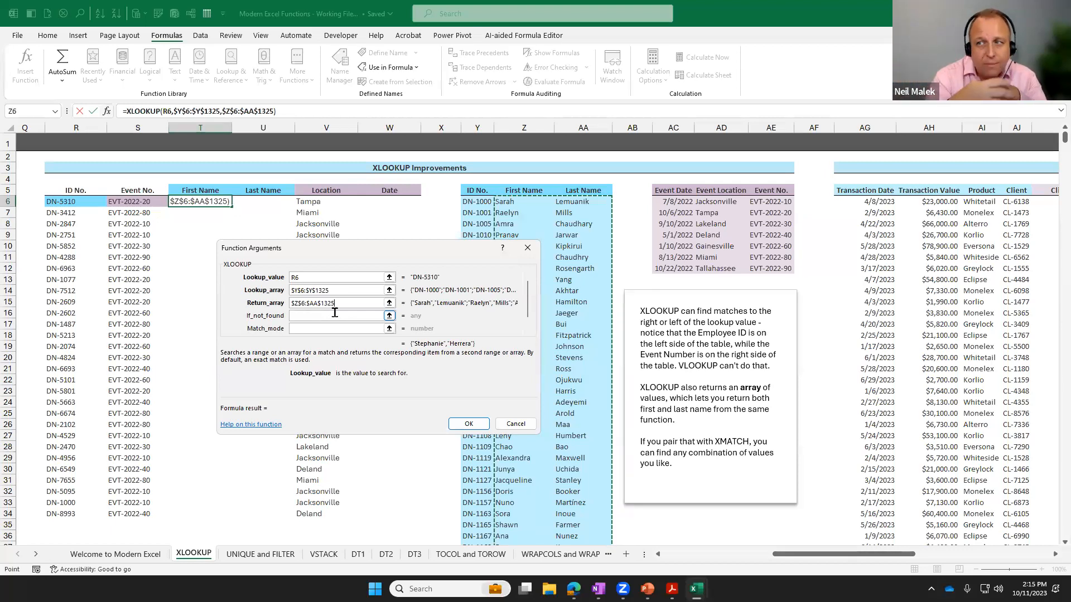
click(468, 424)
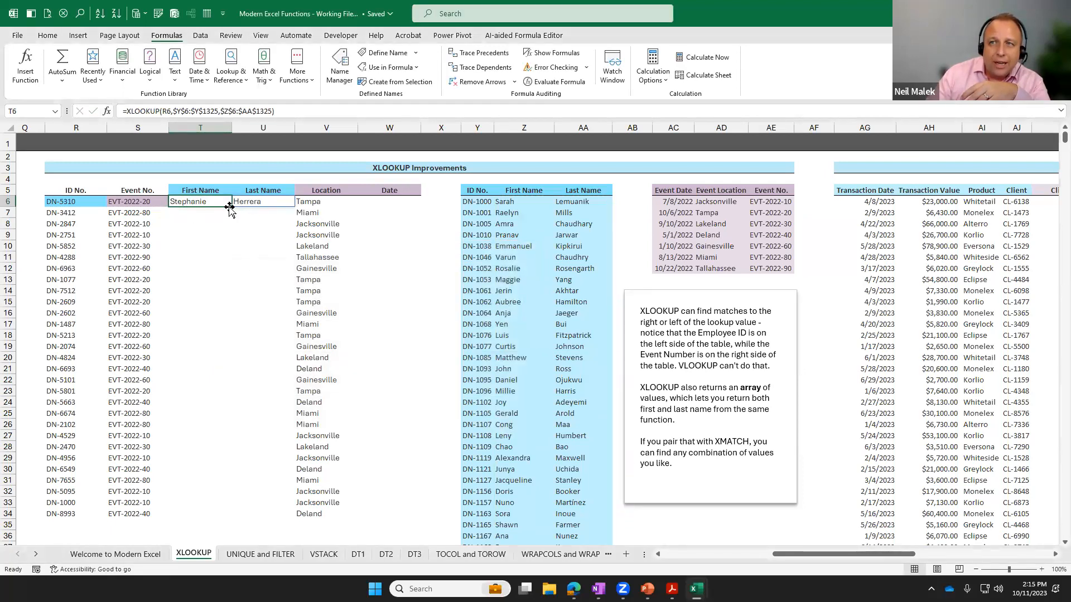
drag(231, 206, 246, 517)
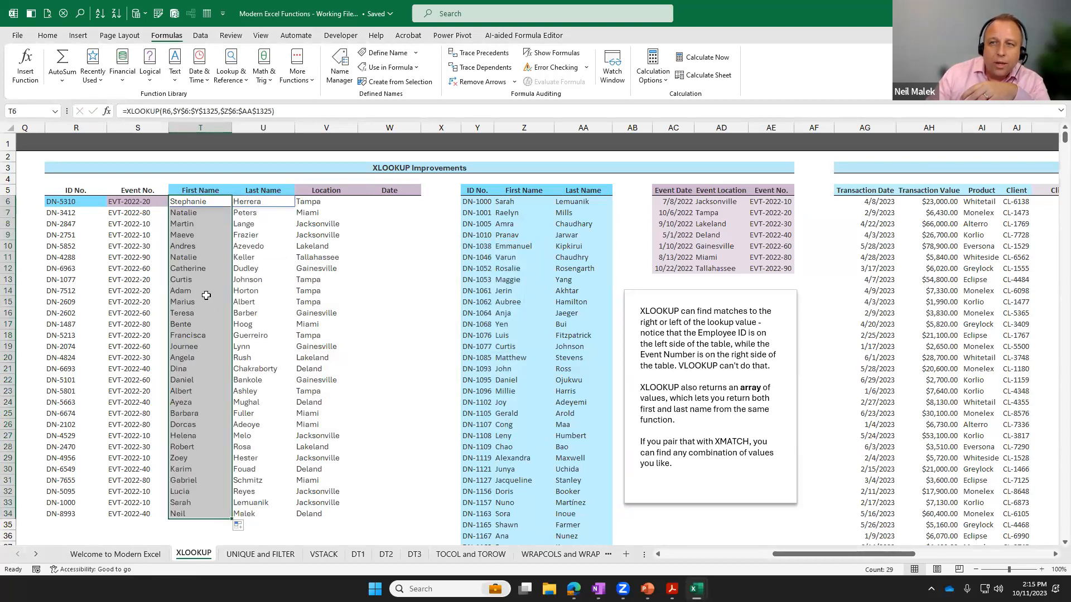
Examine the XLOOKUP formula in T6 and the spilled formula in the neighbouring Last Name cell, U6.
double_click(192, 203)
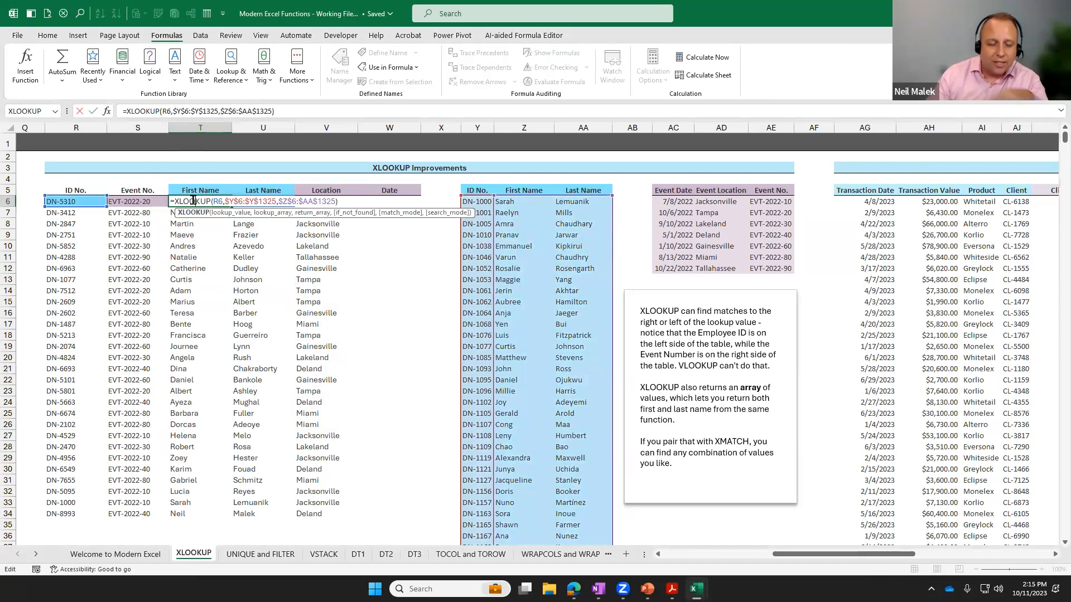
key(Escape)
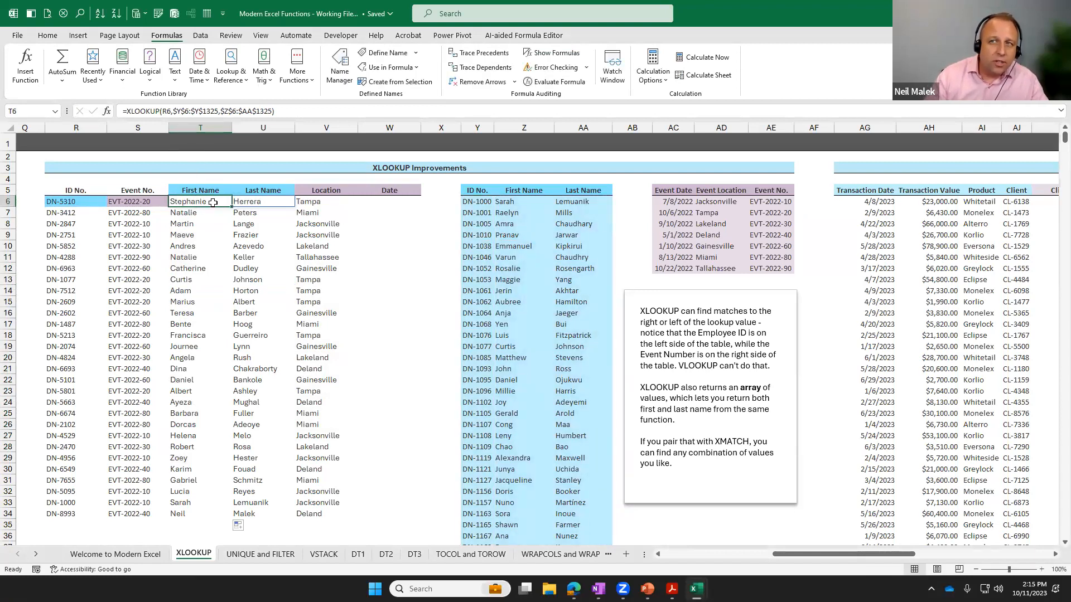
click(258, 201)
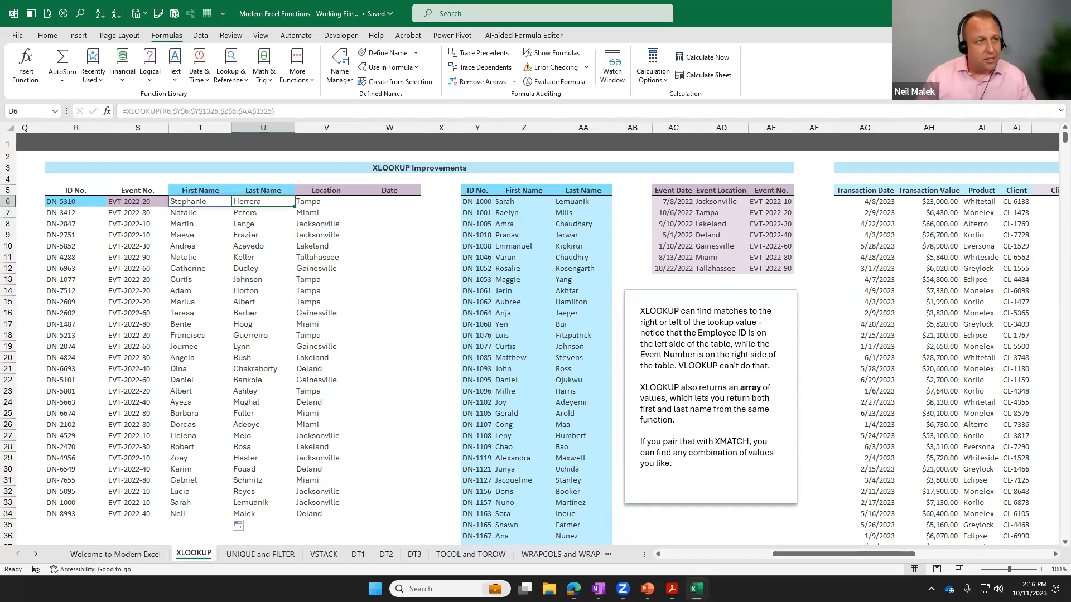
Switch to the PowerPoint presentation and start the slide show from the current slide.
key(alt+Tab)
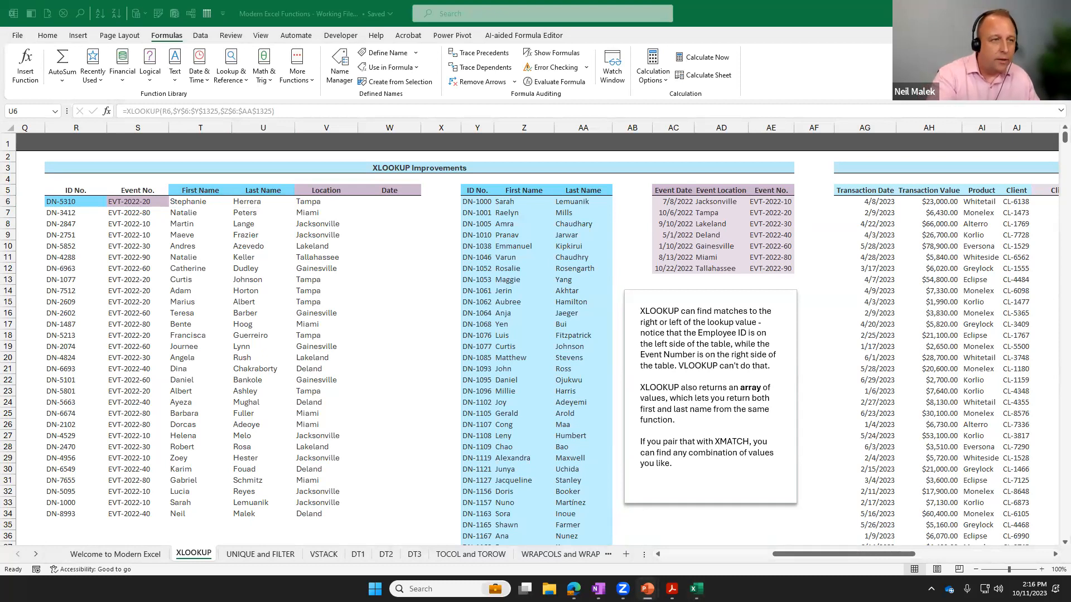
key(shift+F5)
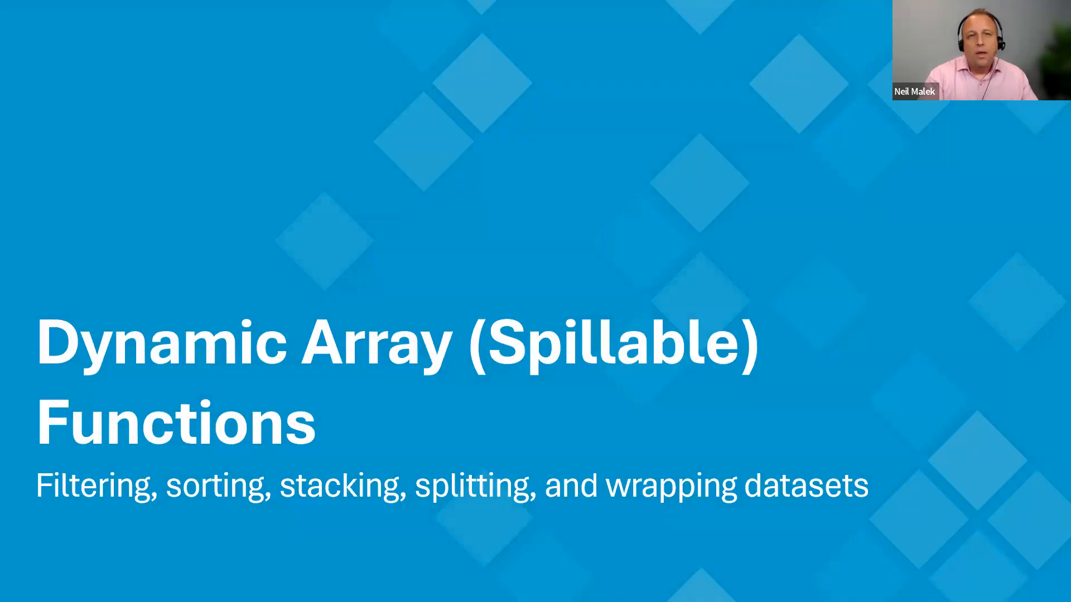
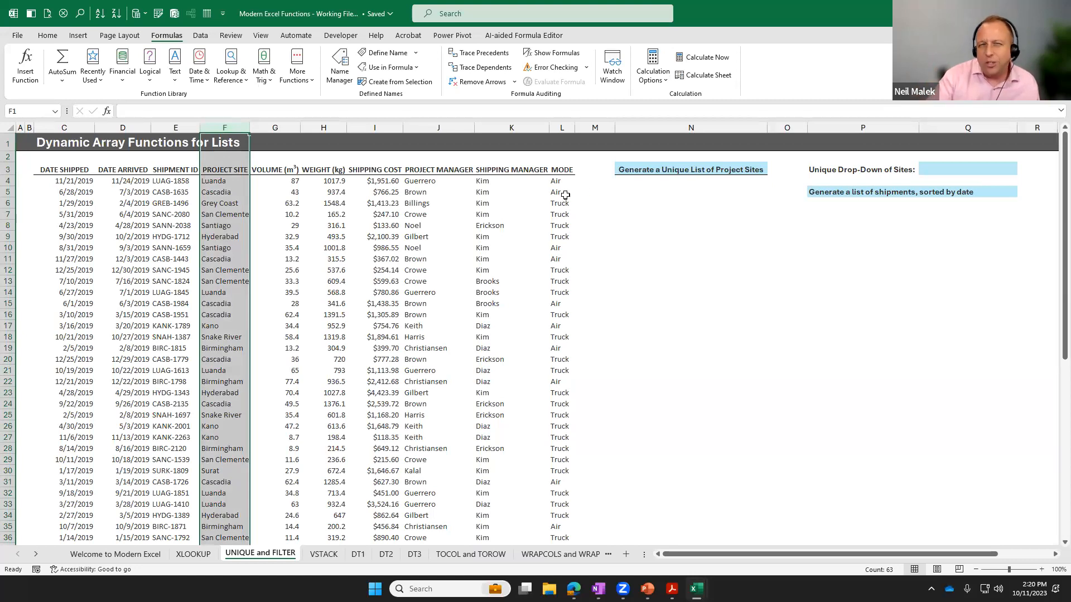
Insert a UNIQUE function in N4, below the heading for the unique list of project sites.
click(646, 184)
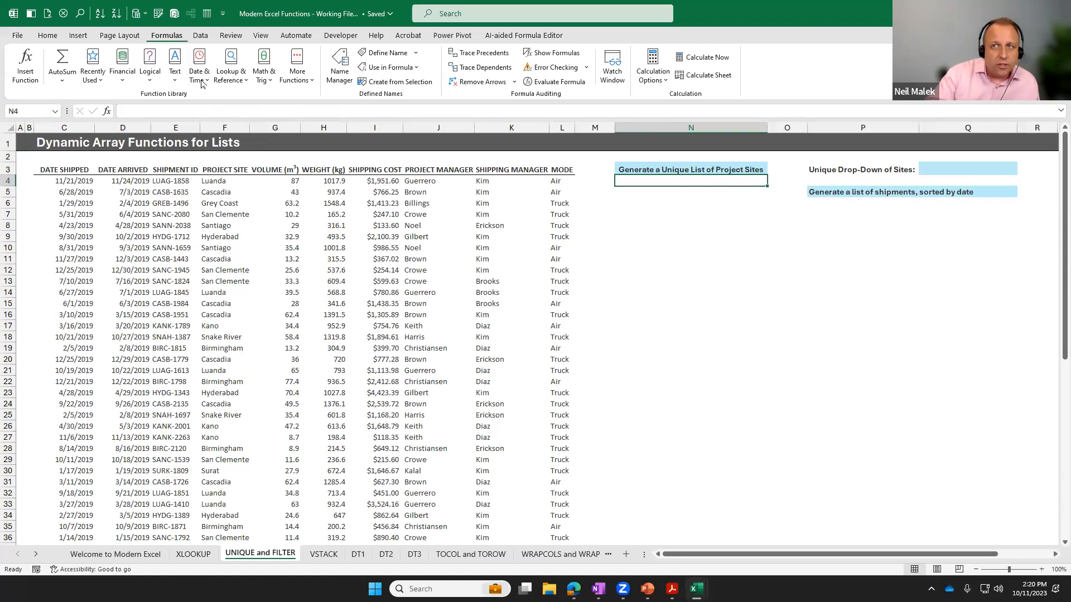
click(228, 81)
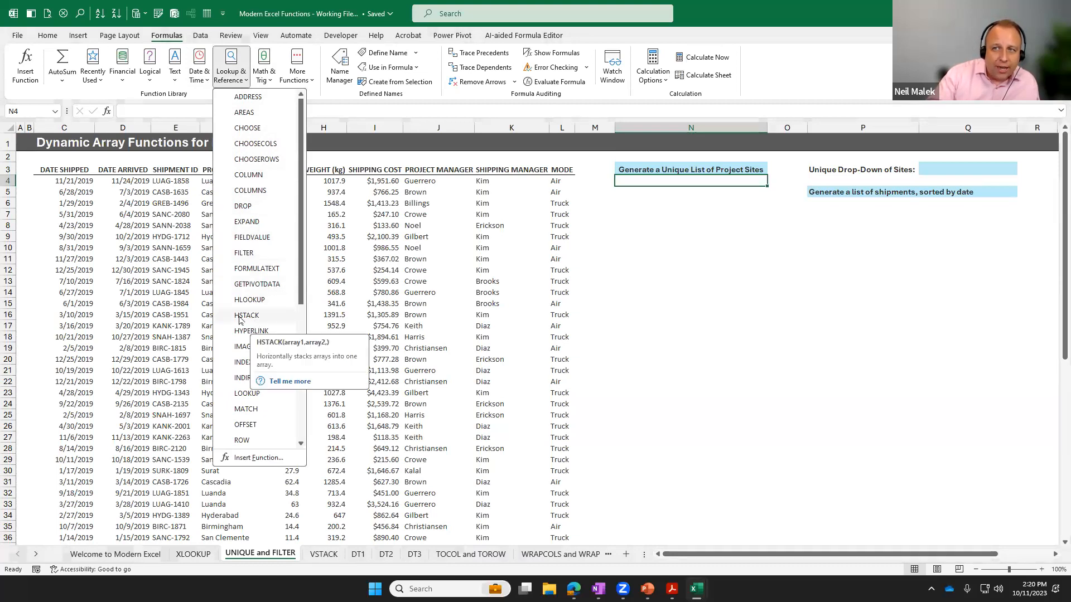
scroll(274, 321, down, 2)
scroll(282, 323, down, 2)
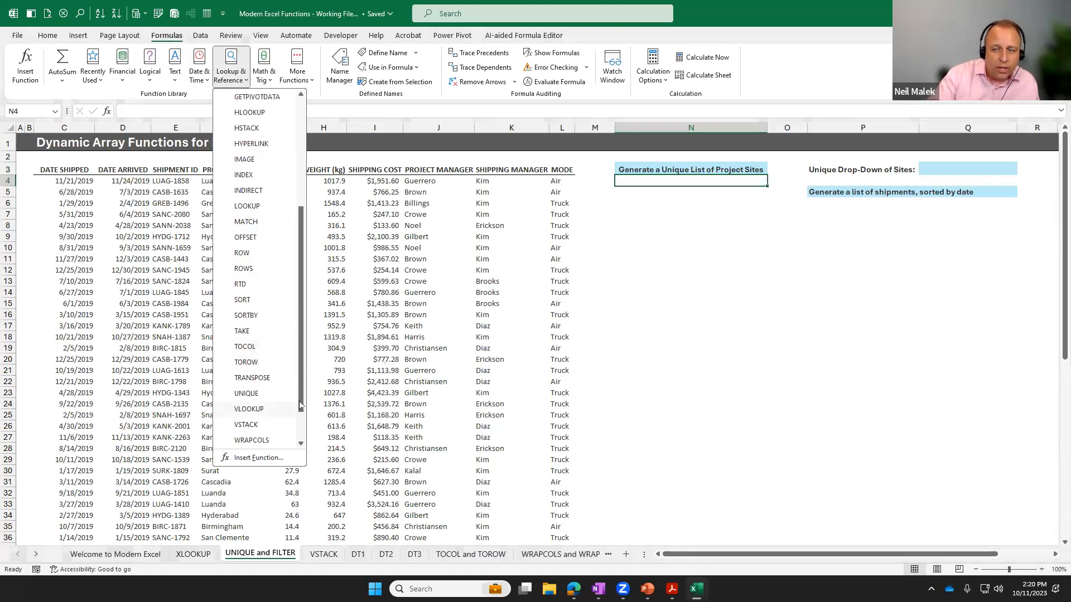
scroll(251, 363, down, 1)
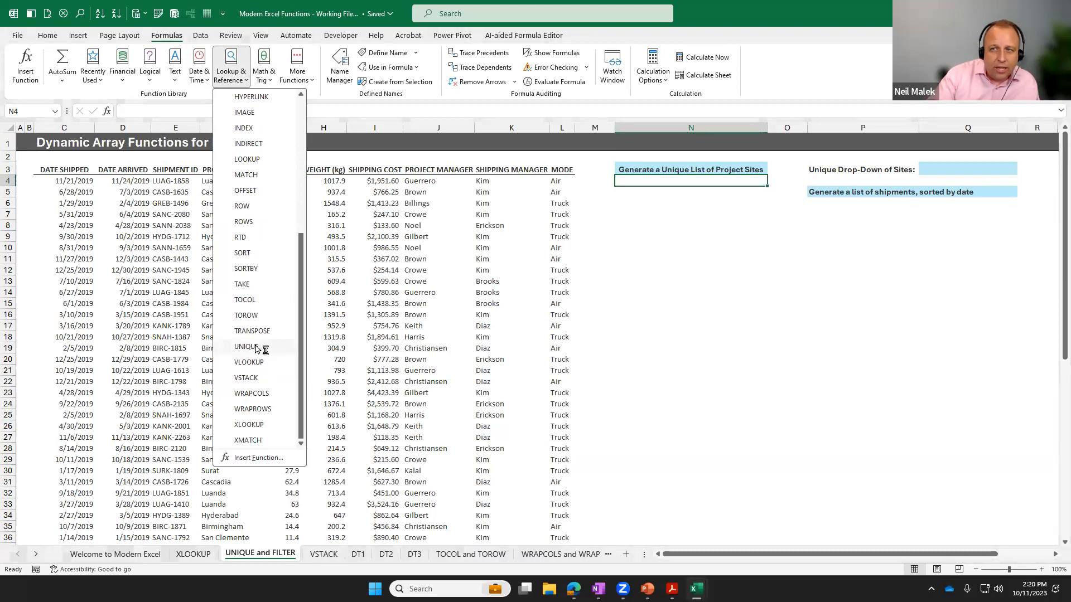
scroll(251, 335, up, 2)
scroll(246, 200, up, 1)
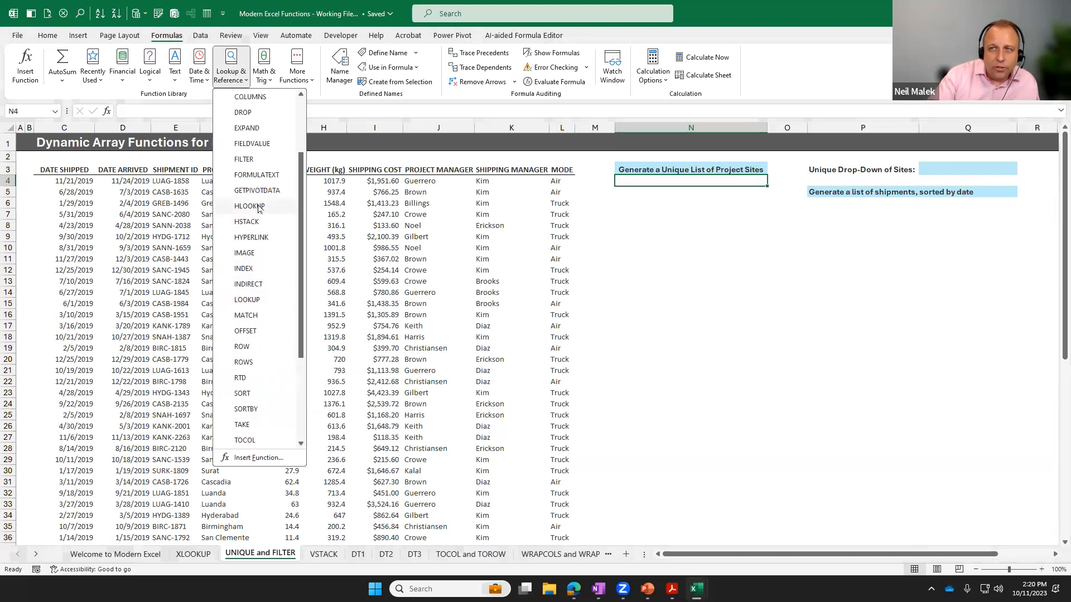
scroll(275, 240, down, 1)
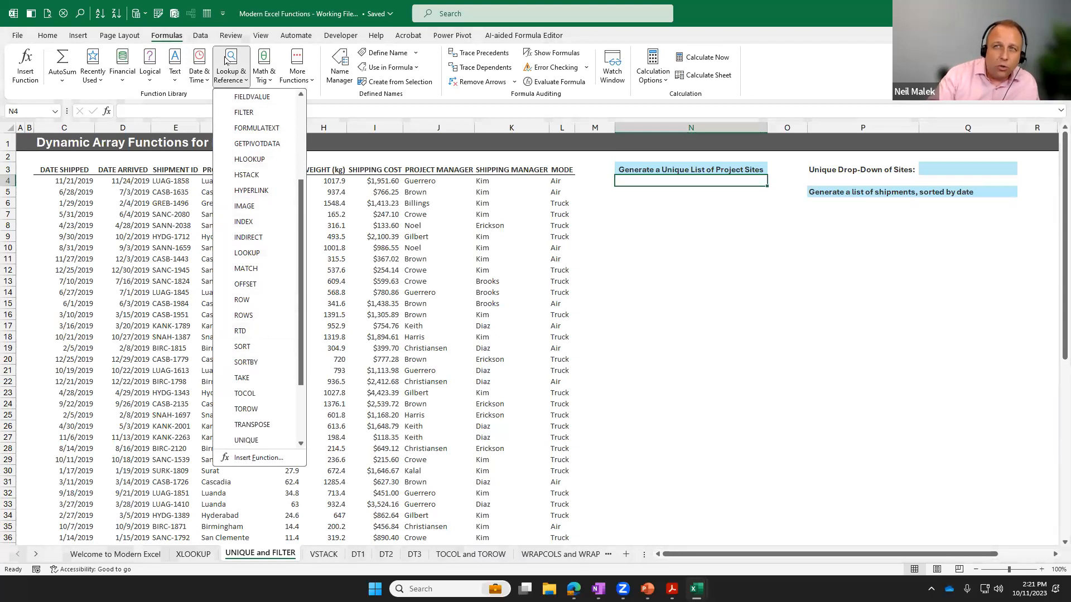
scroll(267, 337, down, 1)
scroll(266, 337, down, 1)
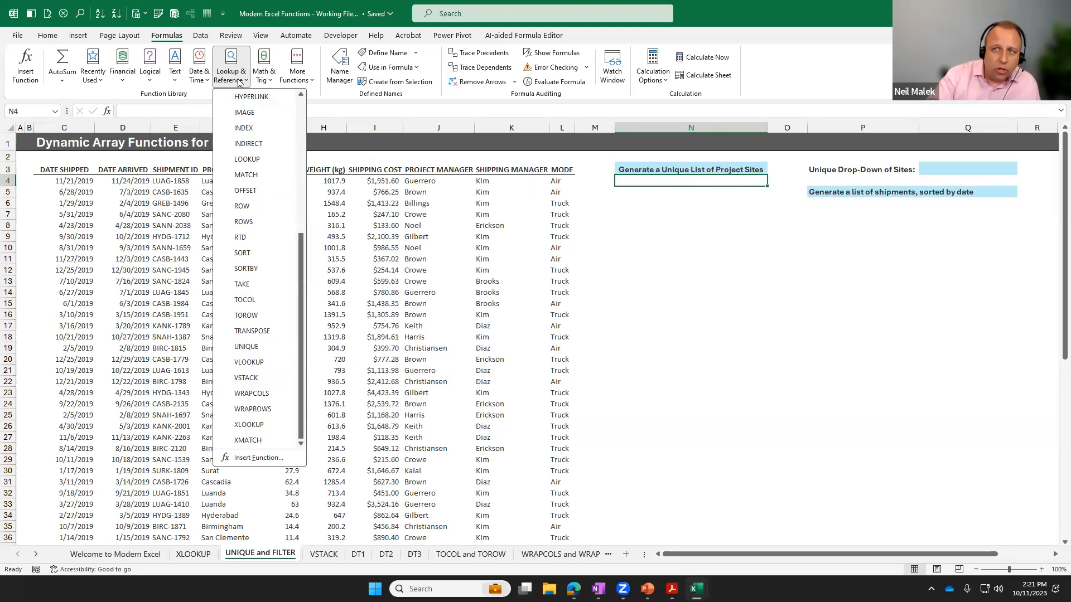
click(253, 347)
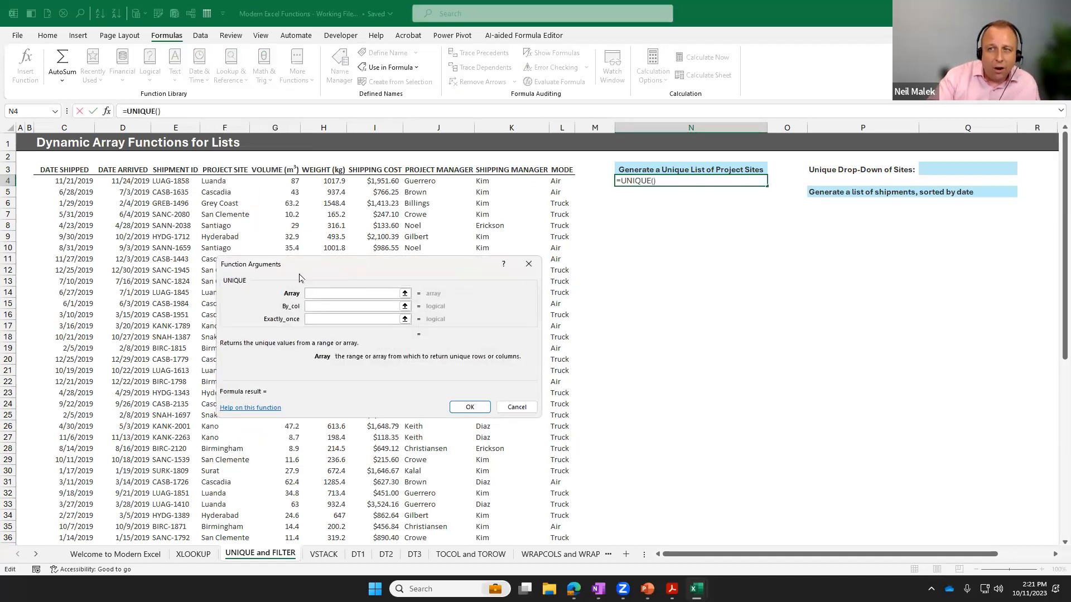
drag(318, 264, 616, 217)
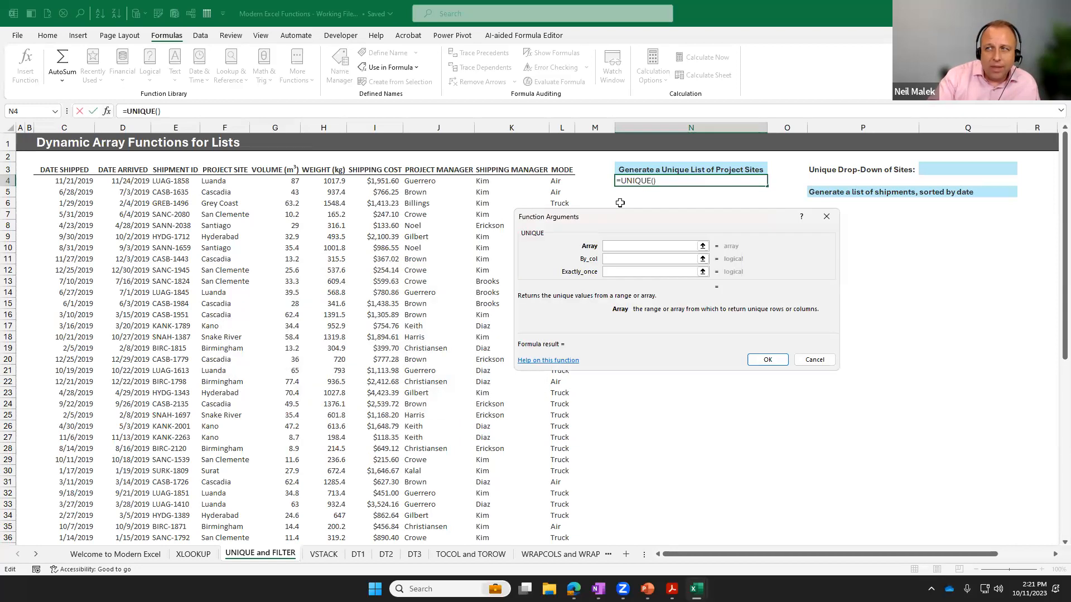
Set the UNIQUE array to the whole Project Site column, F4:F65, and complete the formula.
click(203, 181)
key(ctrl+shift+Down)
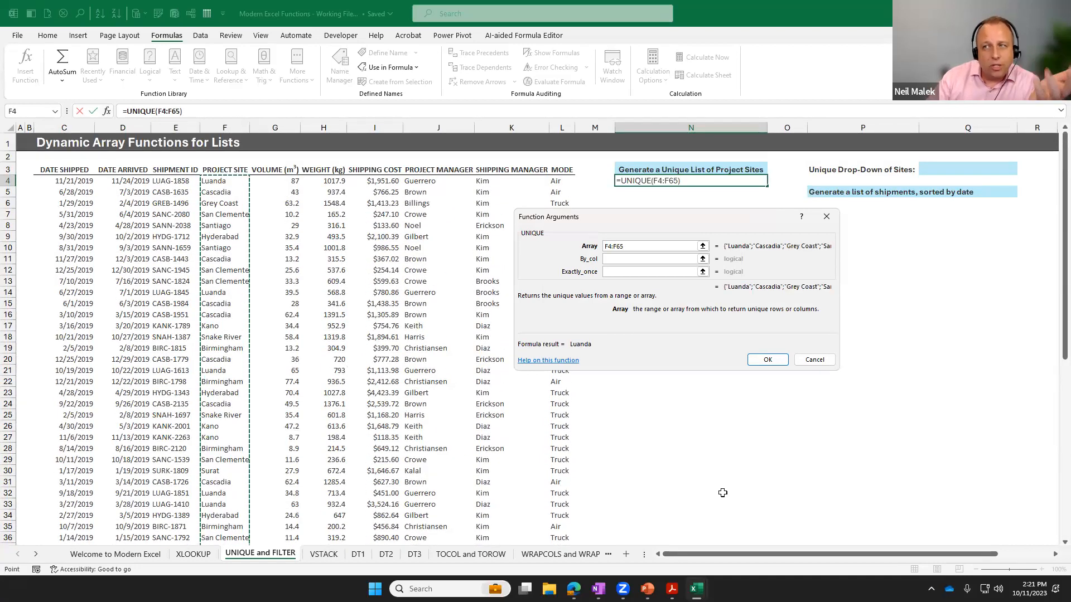
click(768, 360)
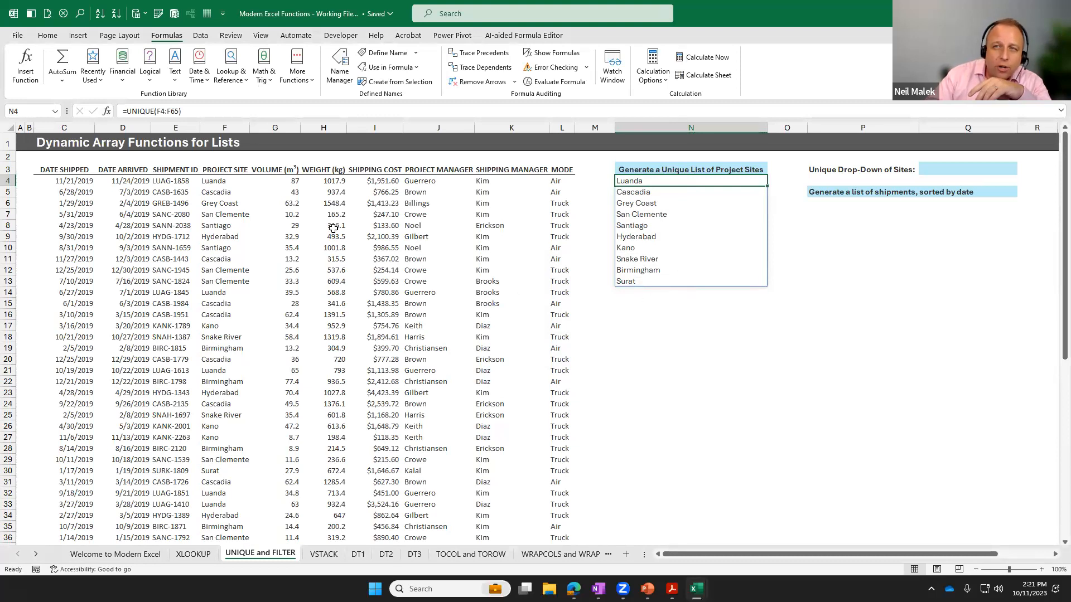
Try changing the project site in F9 to Orlando to test the spilled unique list, and undo the change.
click(233, 239)
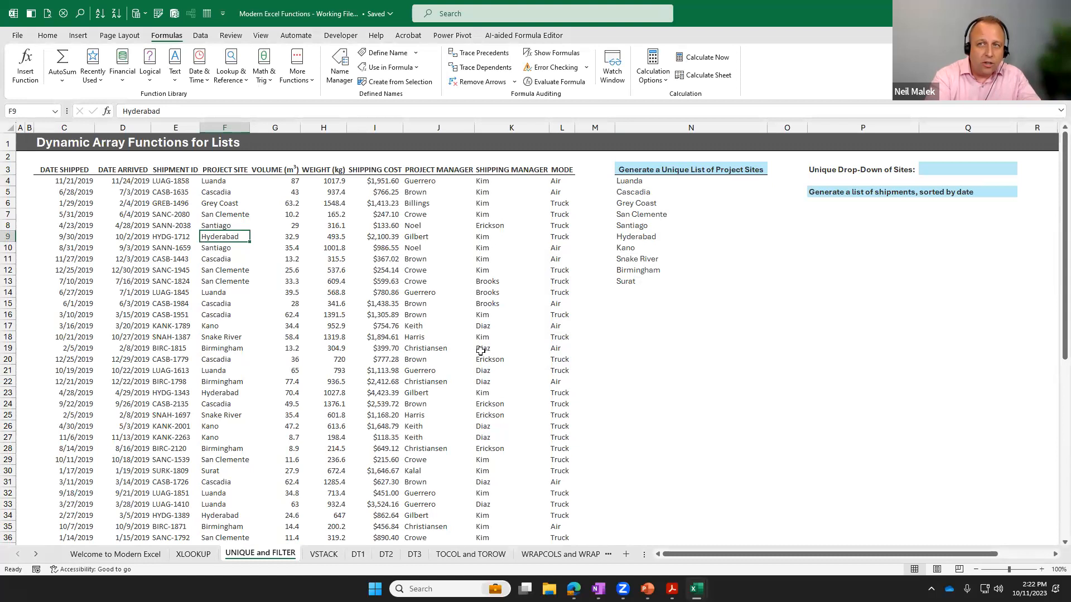
text(Orlando)
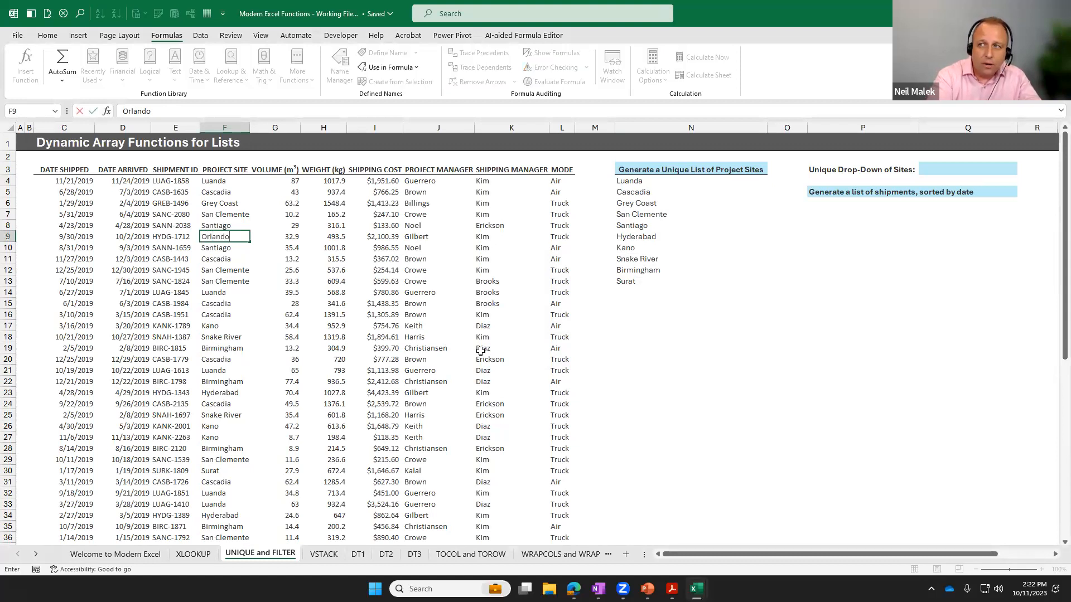
key(Return)
click(633, 237)
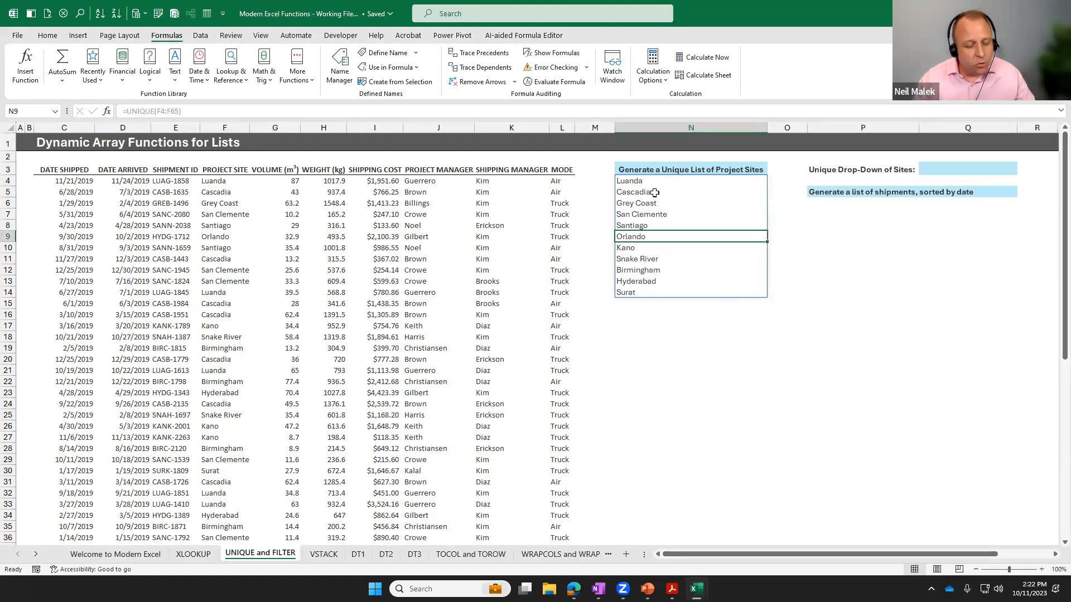
key(ctrl+z)
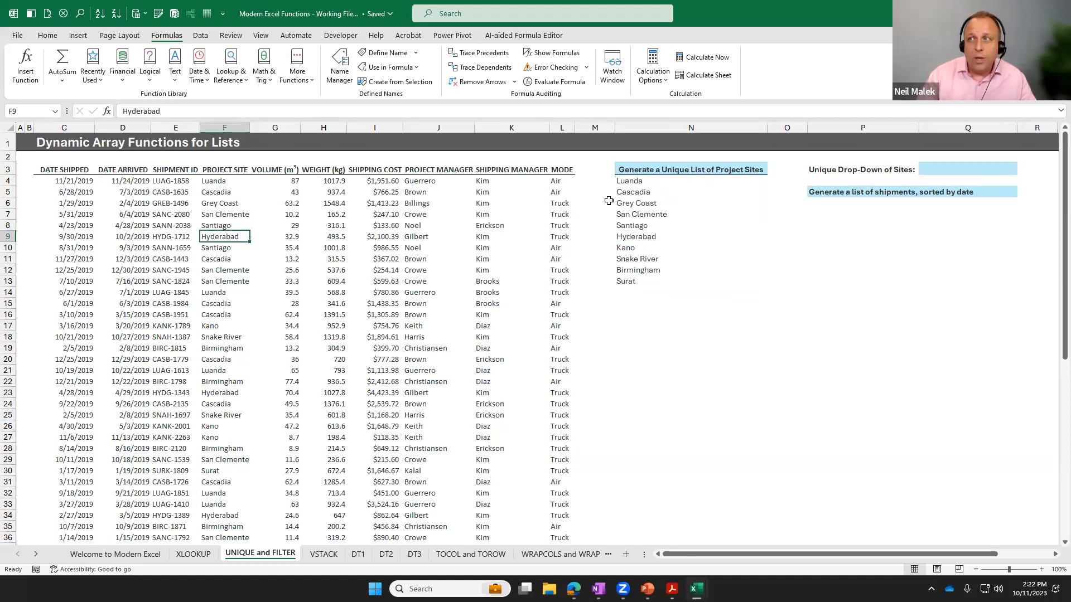
Examine the UNIQUE formula in N4 and the extent of its spilled range N4#.
click(651, 180)
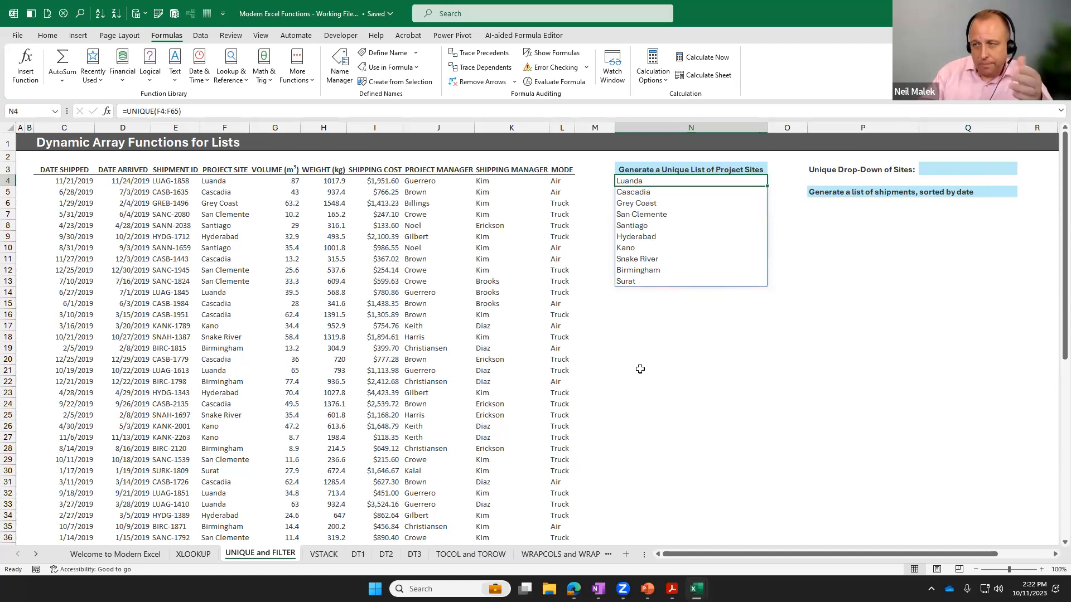
click(657, 334)
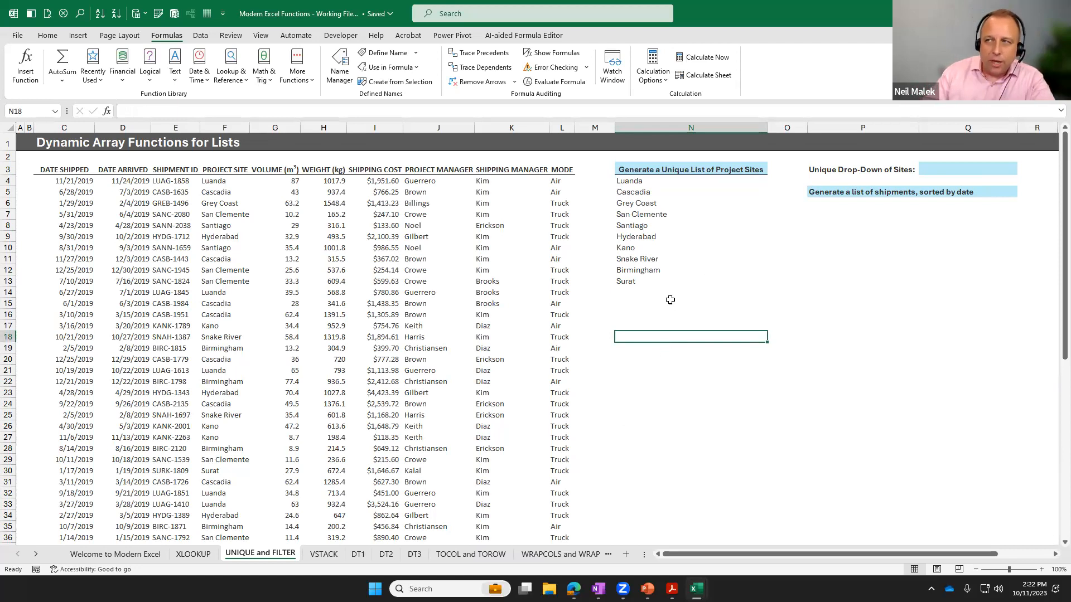
drag(660, 183, 669, 301)
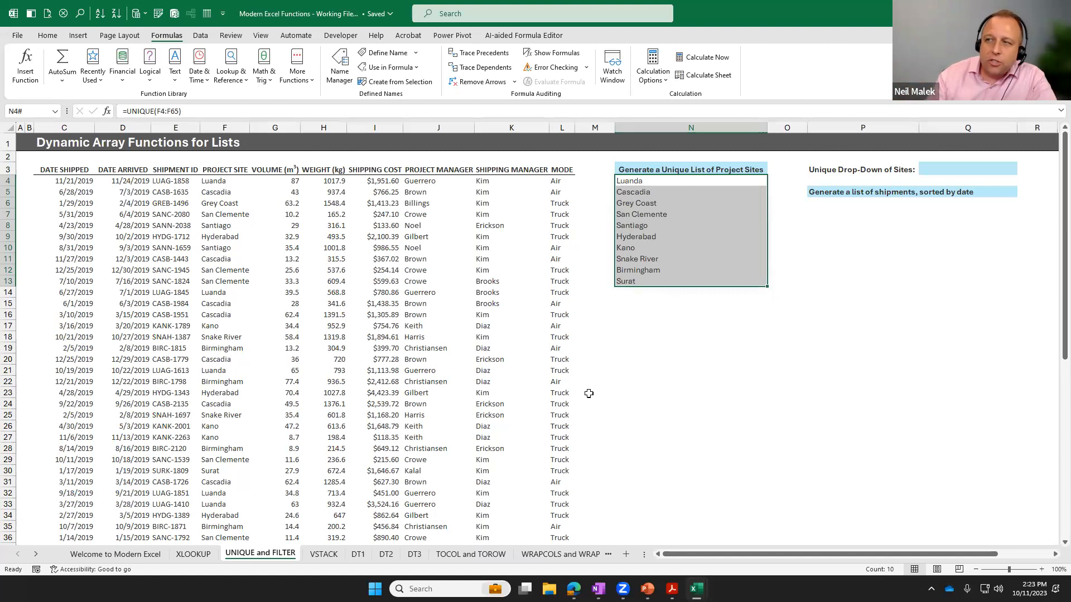
Enter the spill reference =N4# as plain text in N19, below the unique list.
click(642, 350)
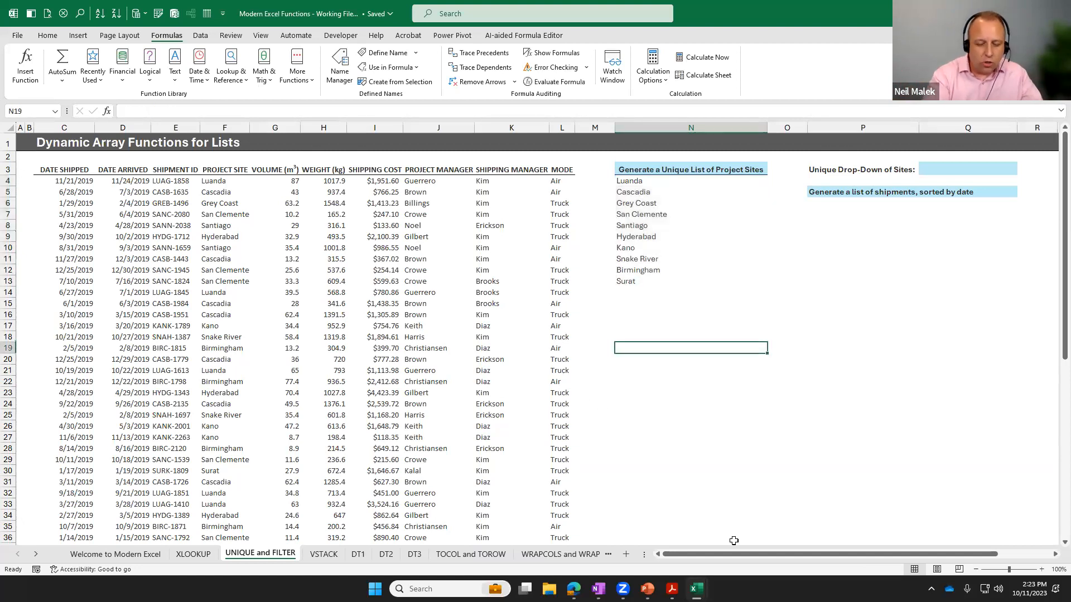
text('=)
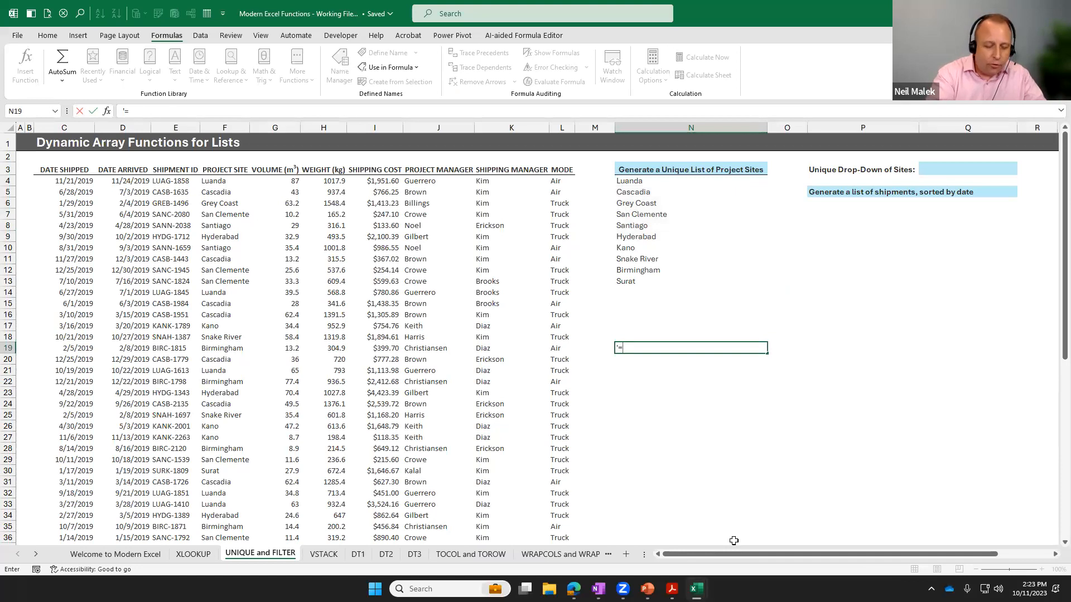
text(N4#)
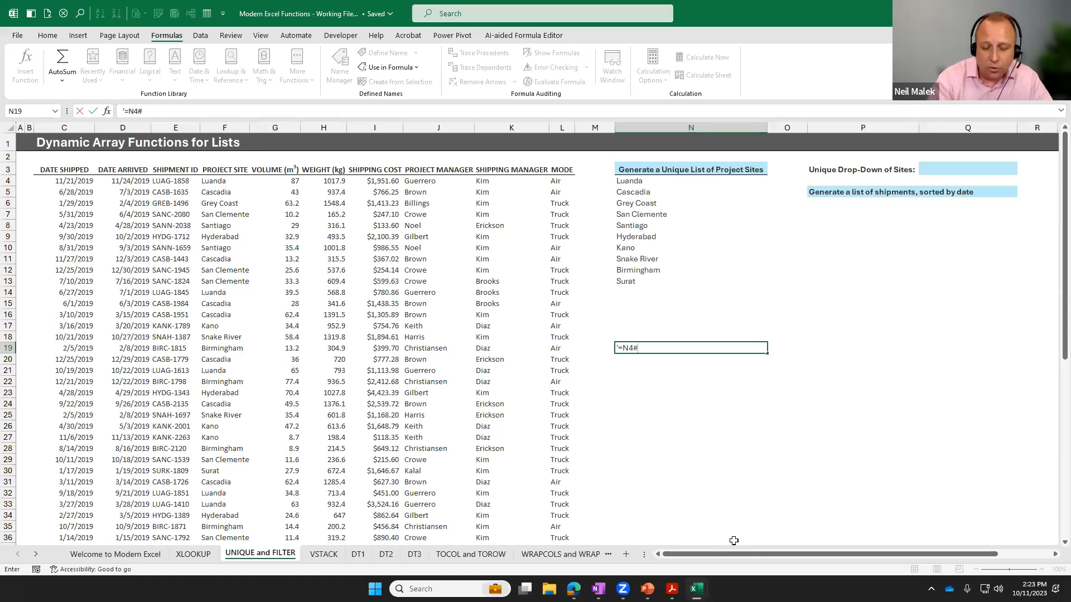
key(Return)
click(659, 348)
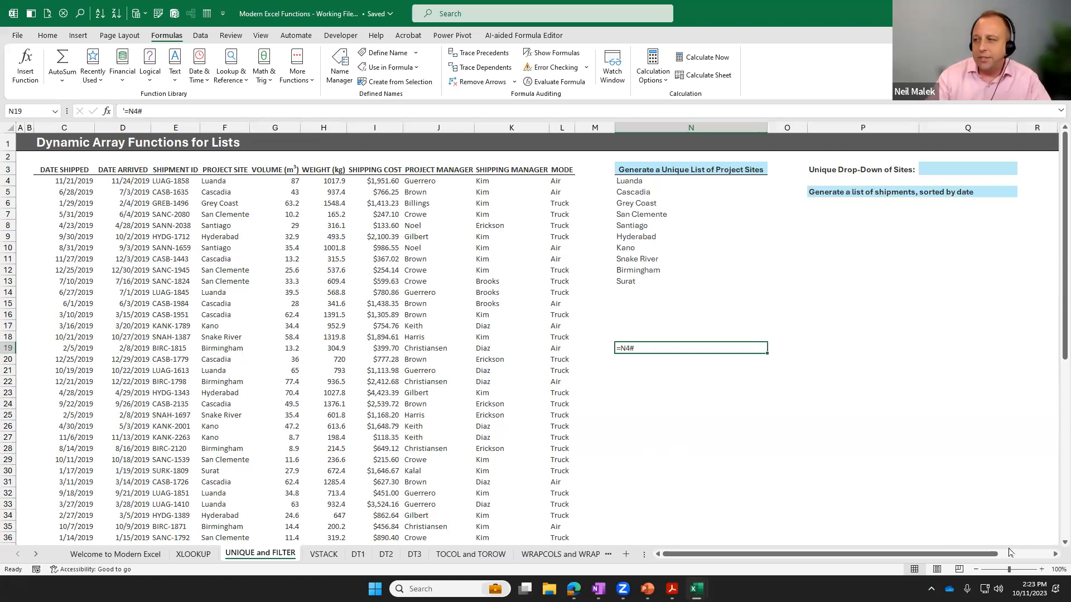
Start a data validation rule for Q3, beside Unique Drop-Down of Sites, and allow only a List.
click(1053, 557)
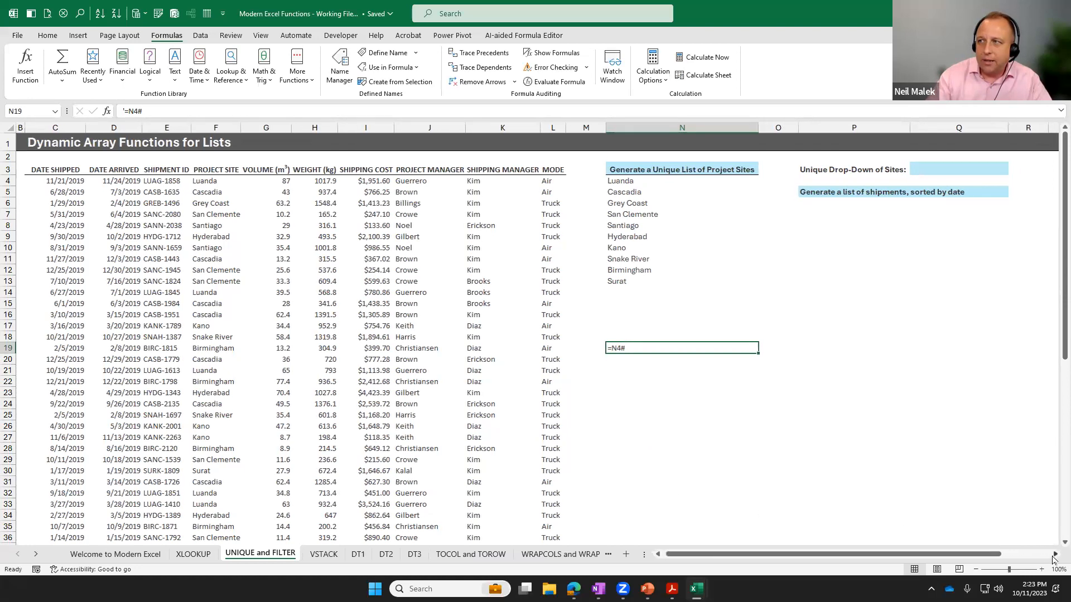
click(1053, 558)
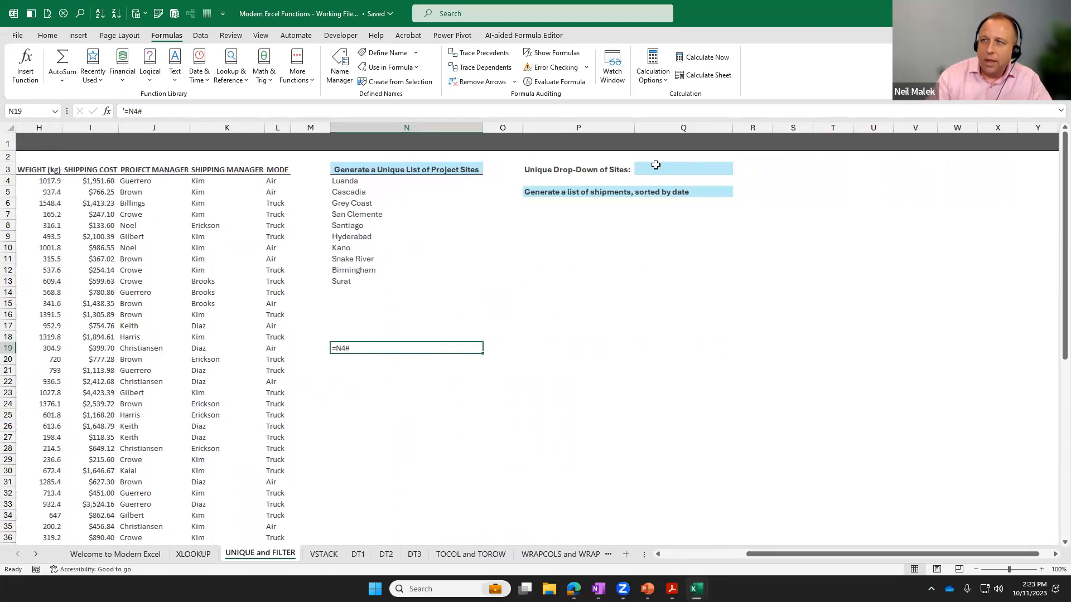
click(688, 168)
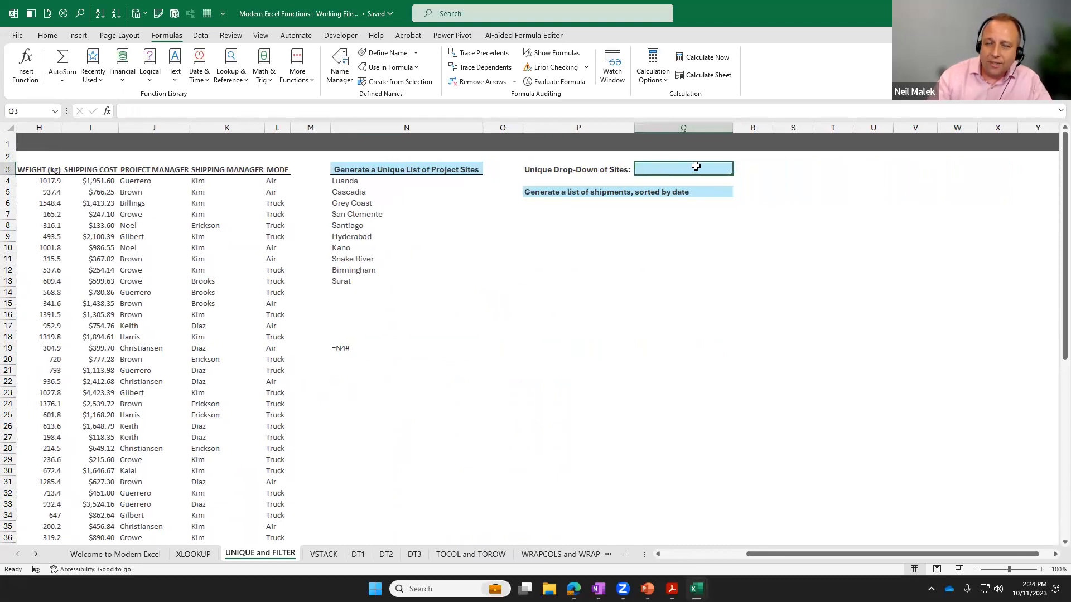
click(200, 35)
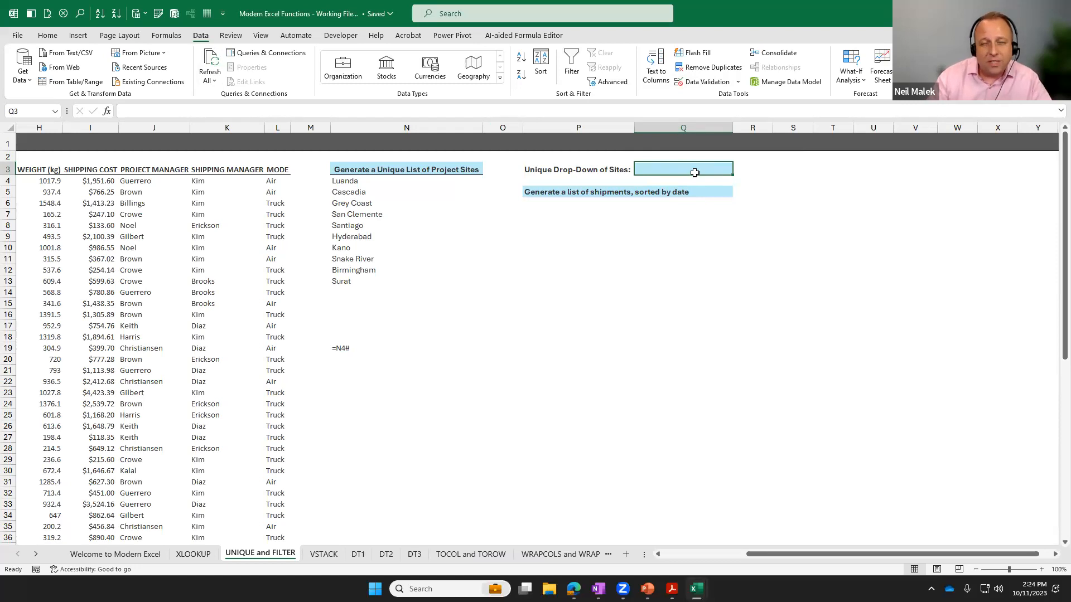
click(707, 82)
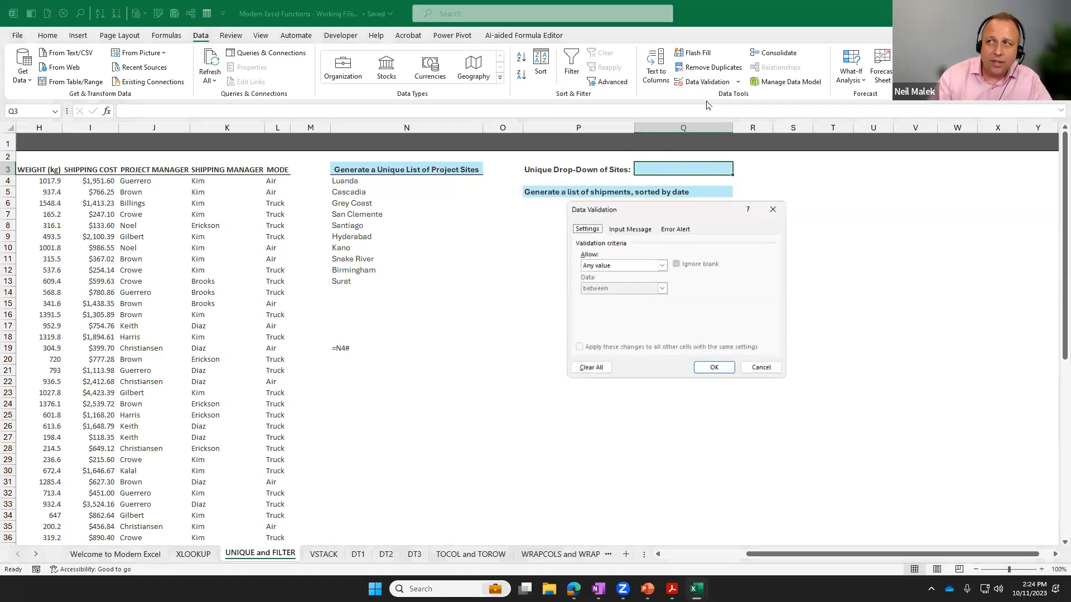
click(662, 266)
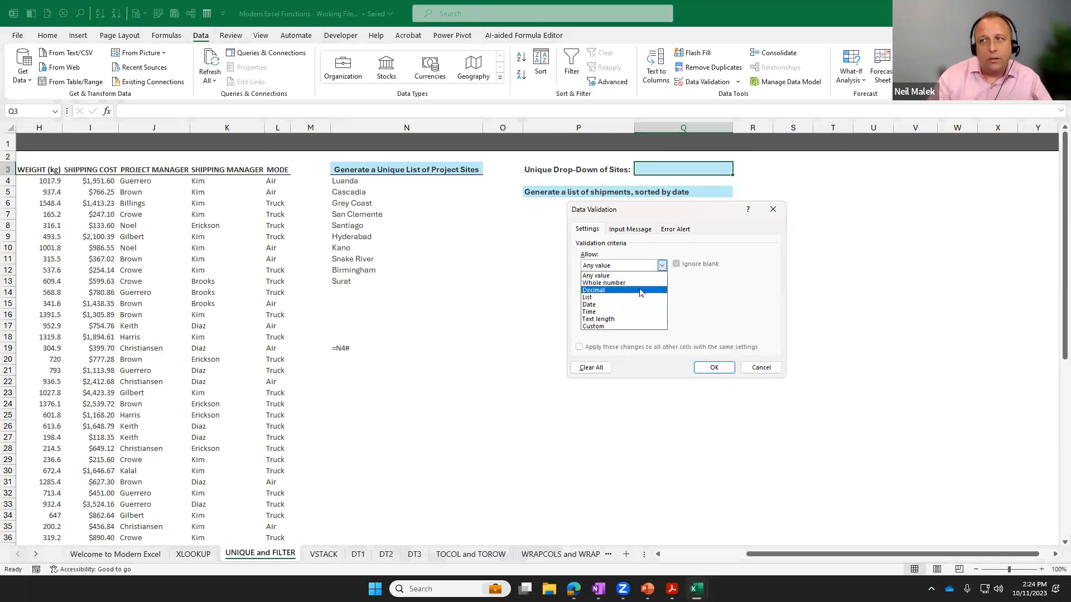
click(655, 300)
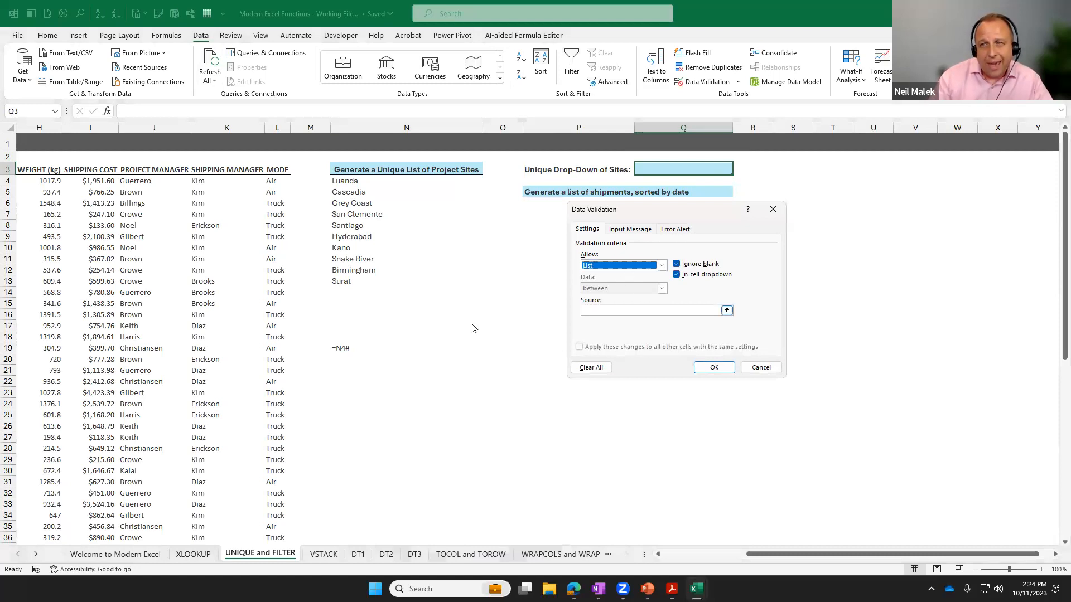
Set the validation list source to =N4#, apply the rule, and choose Hyderabad for Q3.
click(609, 310)
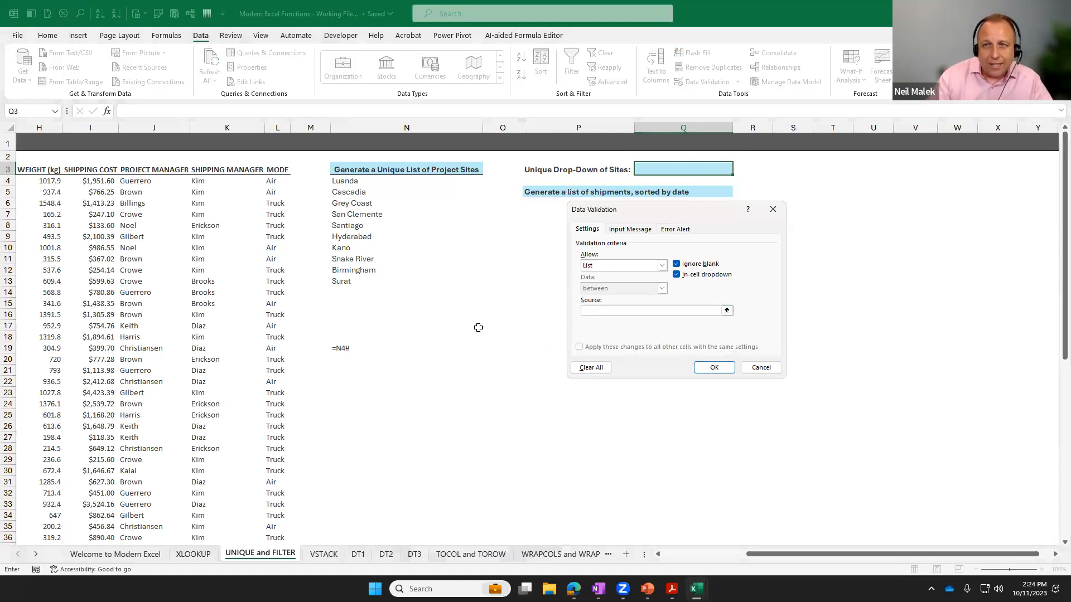
text(=N4)
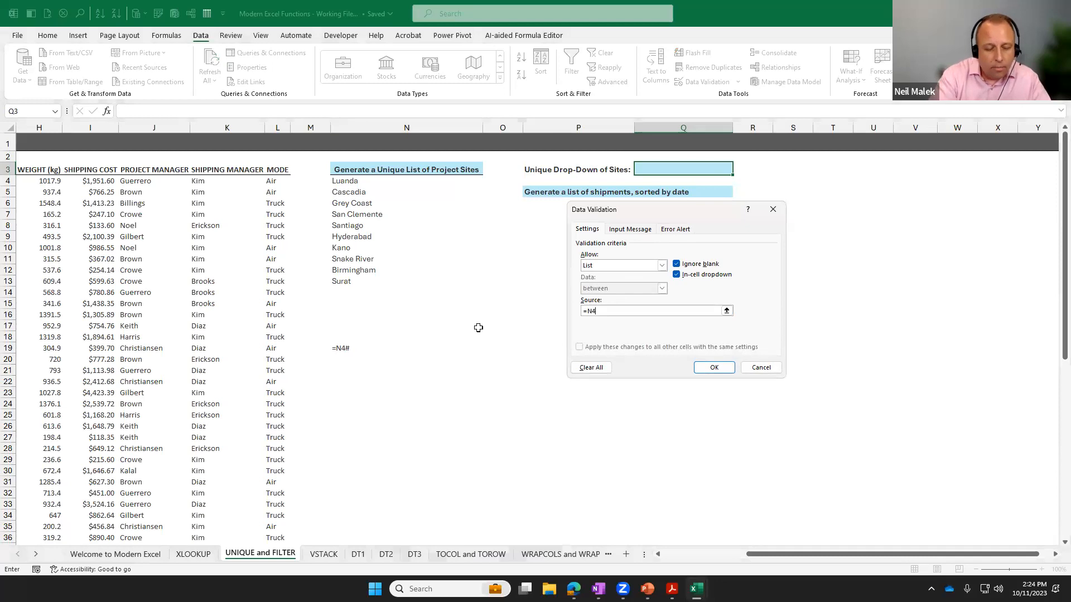
text(#)
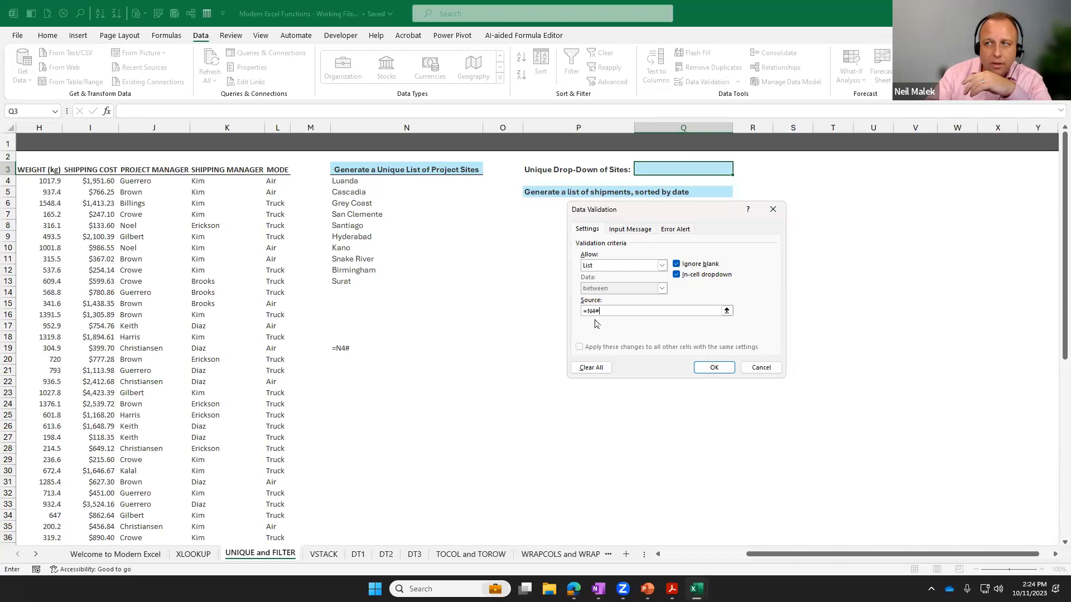
click(714, 368)
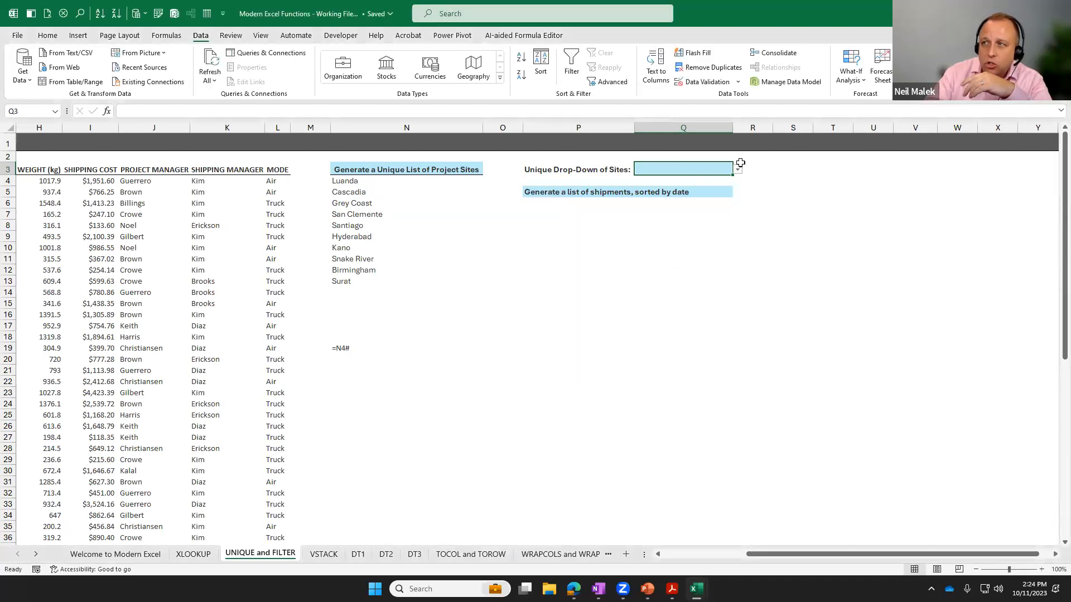
click(738, 170)
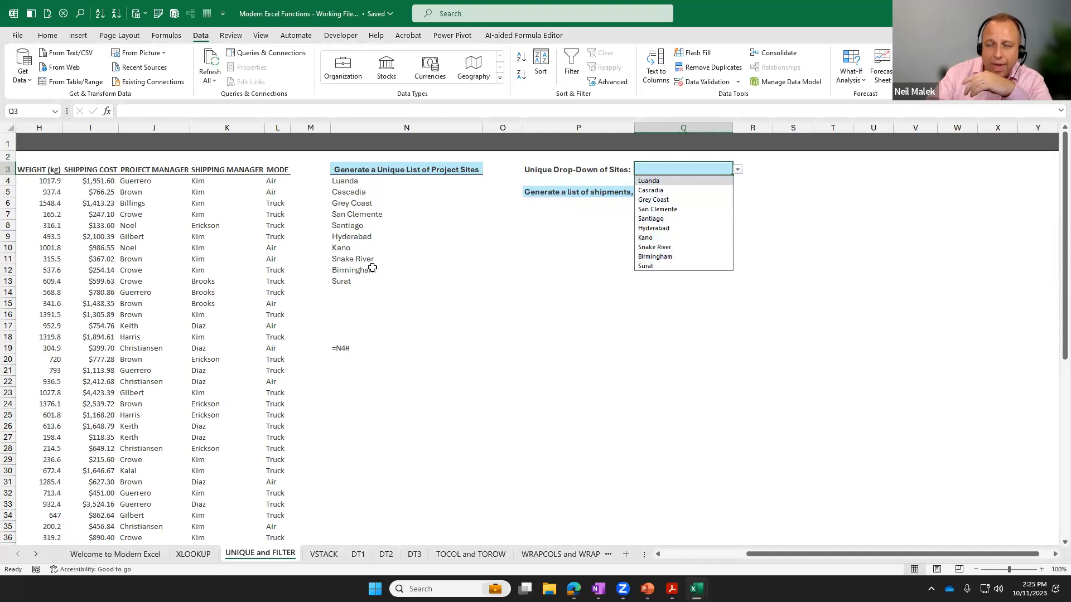
click(650, 228)
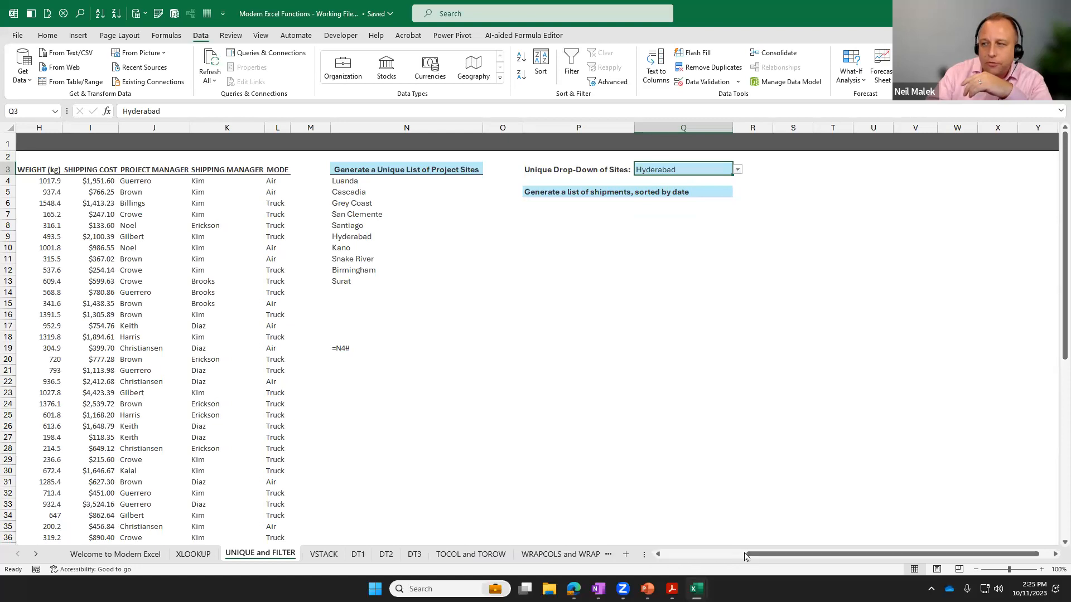
Copy the shipment table's header row C3:L3 to the row starting at P7, below the sorted shipments title.
scroll(626, 493, left, 3)
scroll(626, 494, left, 2)
drag(55, 170, 572, 170)
key(ctrl+c)
click(829, 216)
key(ctrl+v)
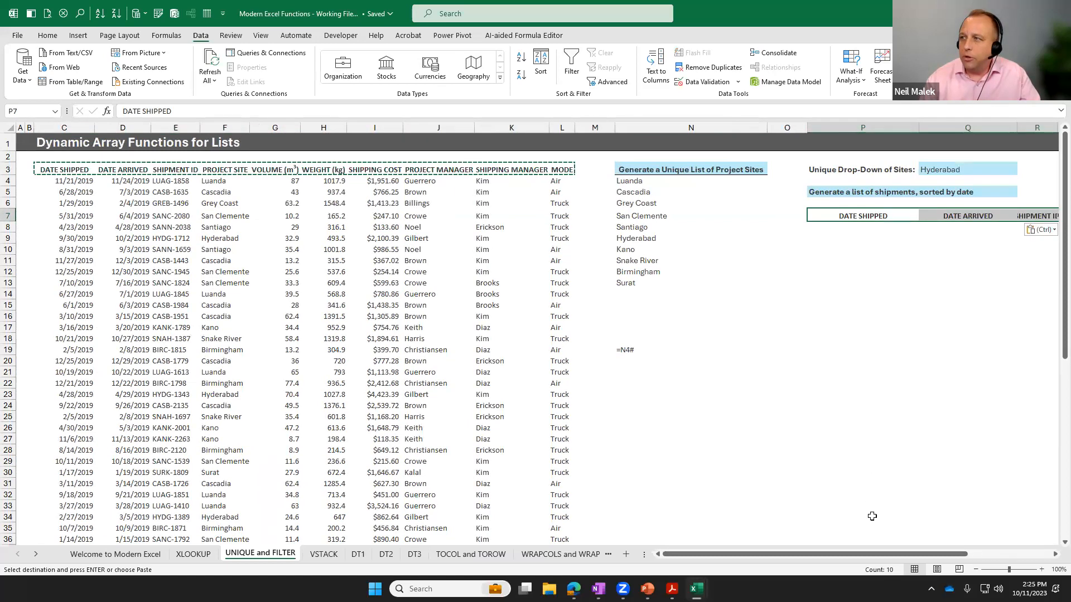
scroll(990, 485, right, 4)
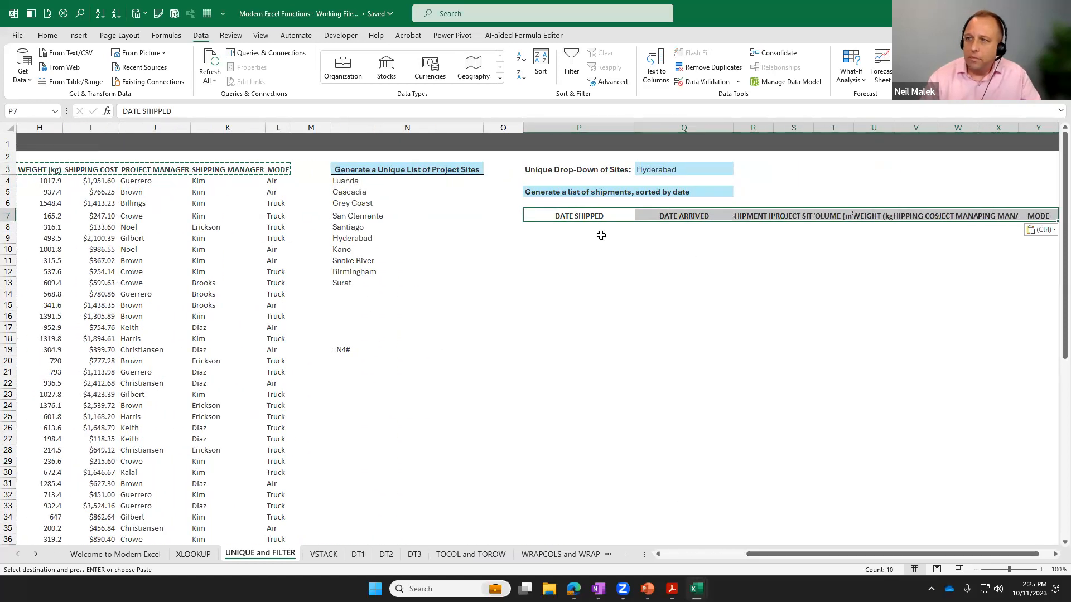
click(580, 228)
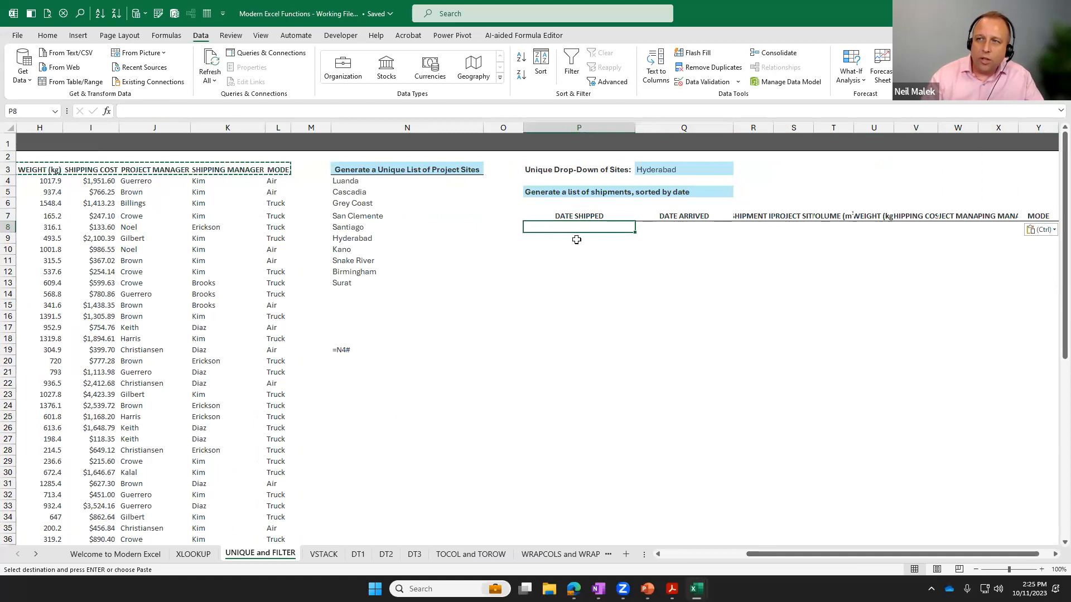
key(Escape)
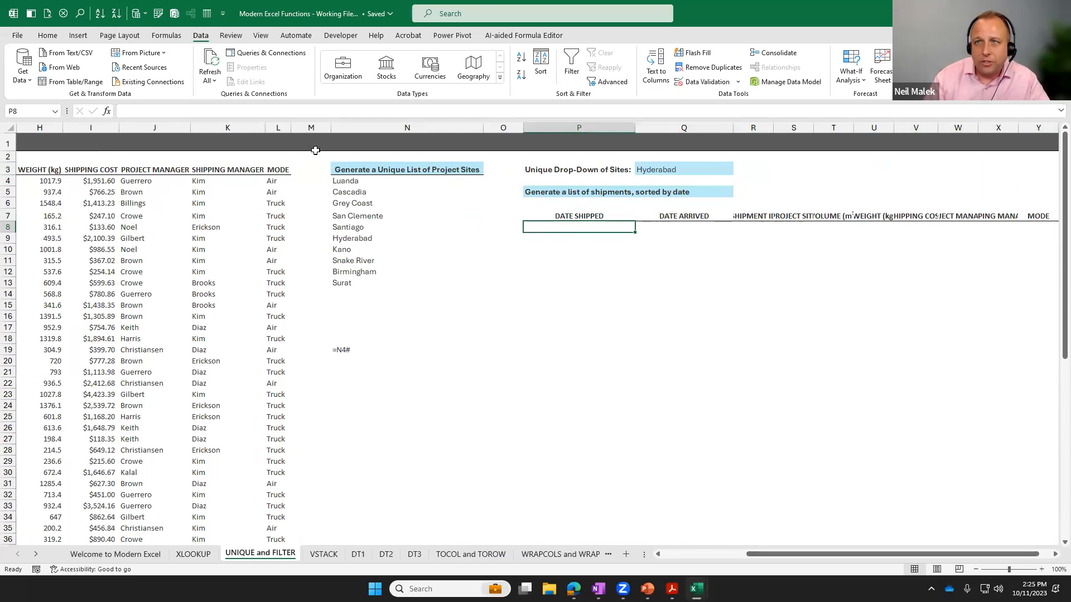
Start a FILTER function in P8 with the shipment data C4:L65 as its array.
click(169, 36)
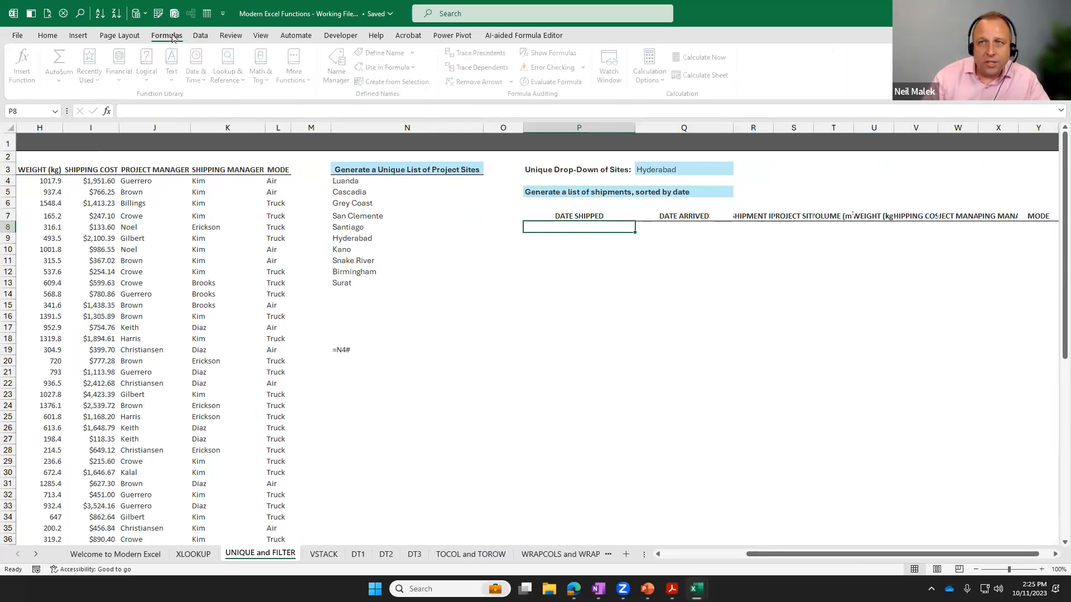
click(230, 78)
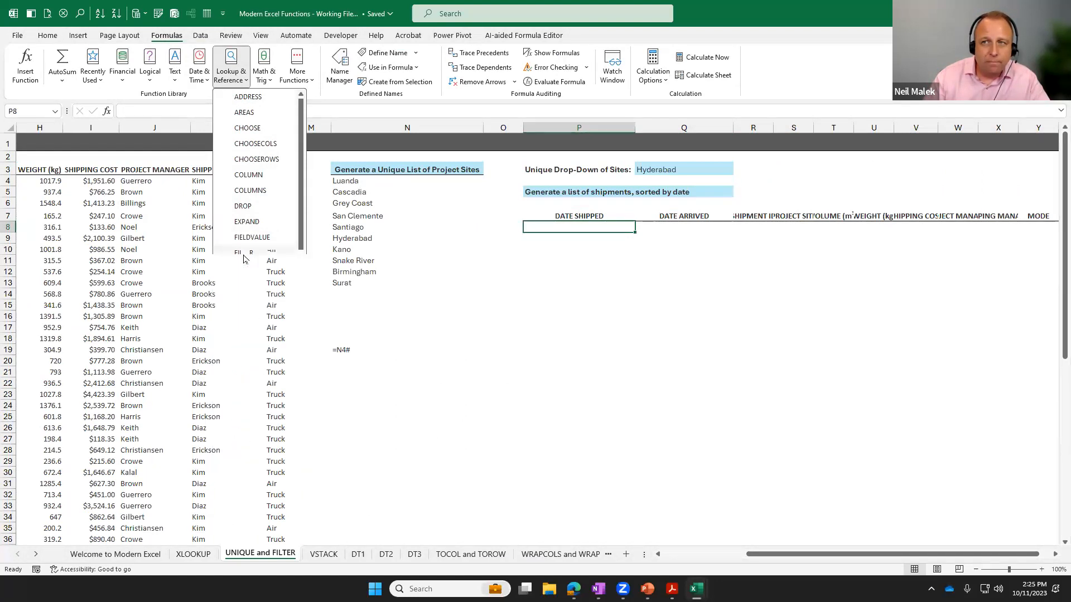
click(244, 254)
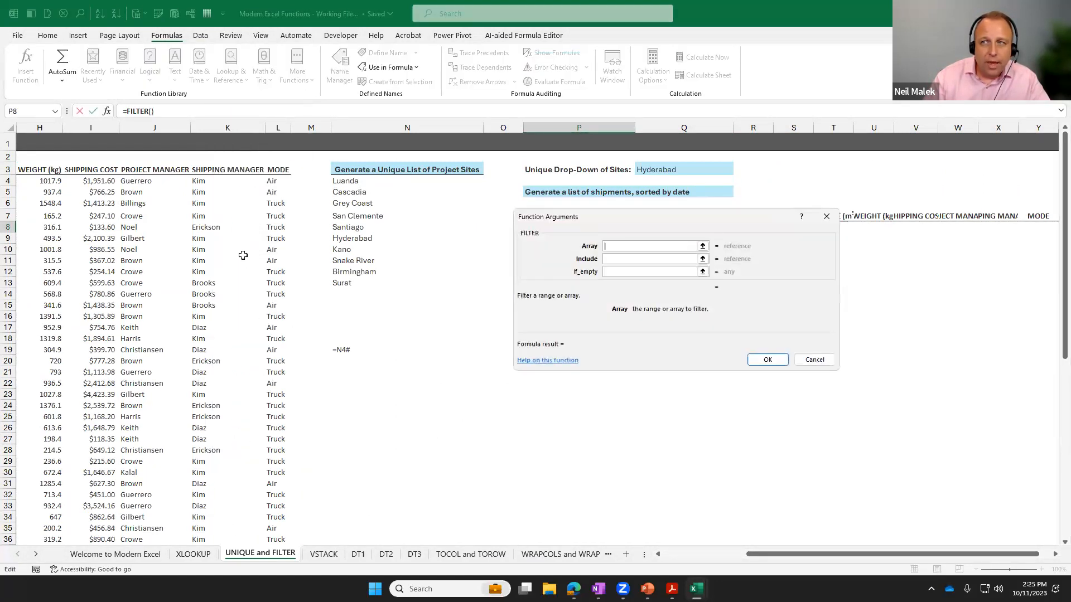
click(690, 556)
click(55, 182)
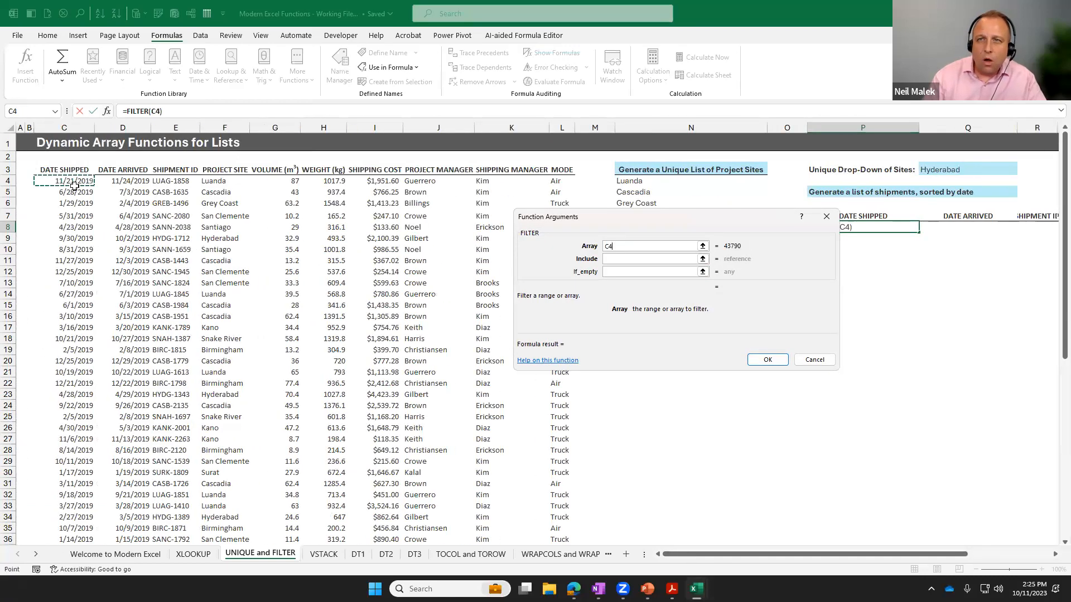
key(ctrl+shift+Right)
key(ctrl+shift+Down)
scroll(75, 186, up, 5)
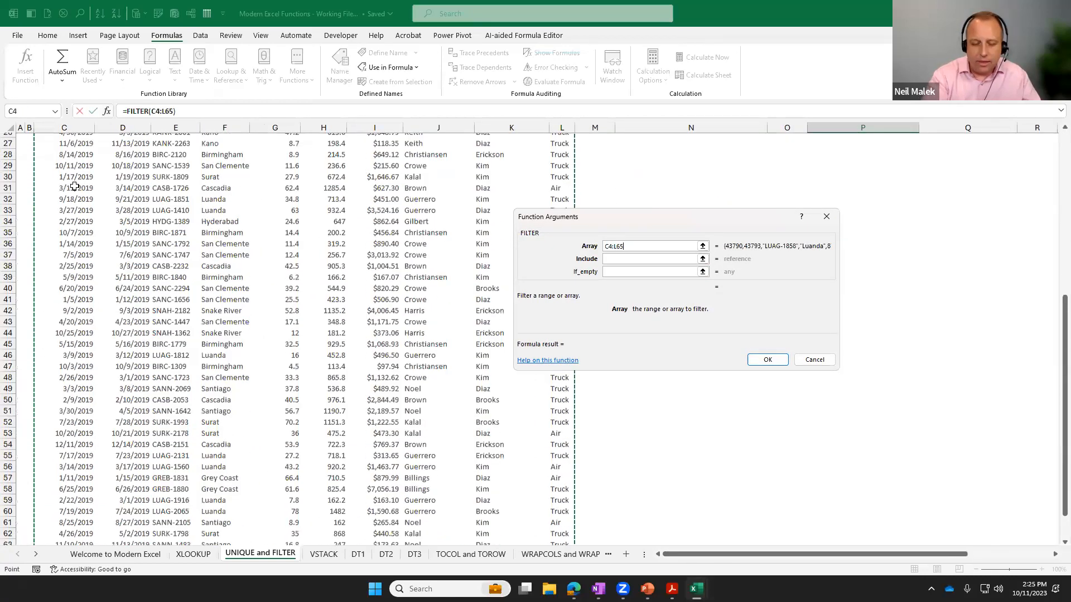
Set the FILTER include condition to F4:F65=Q3 and enter the formula.
click(614, 258)
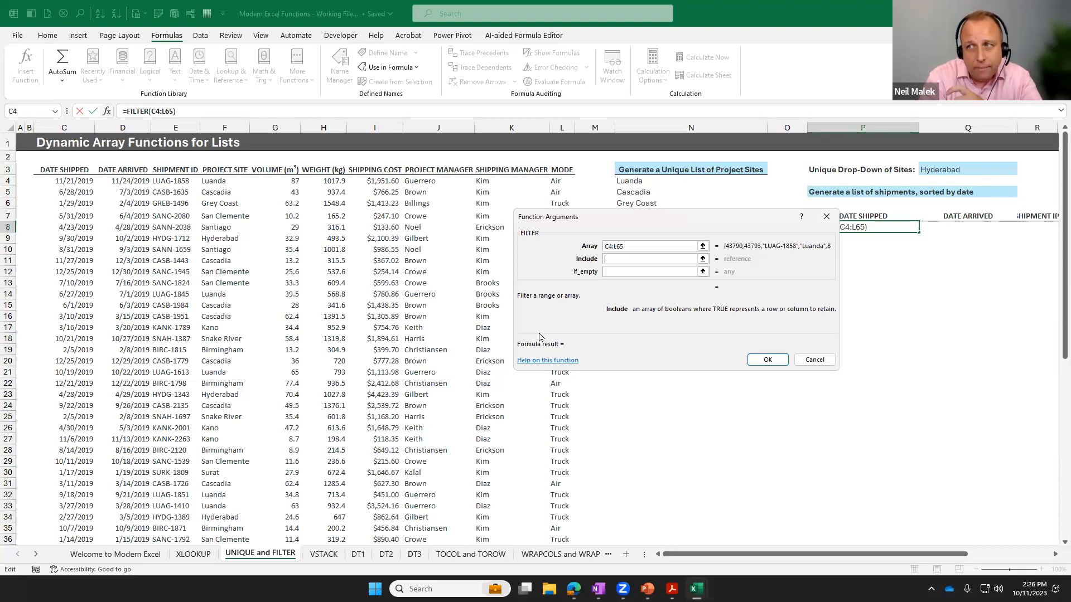
click(223, 182)
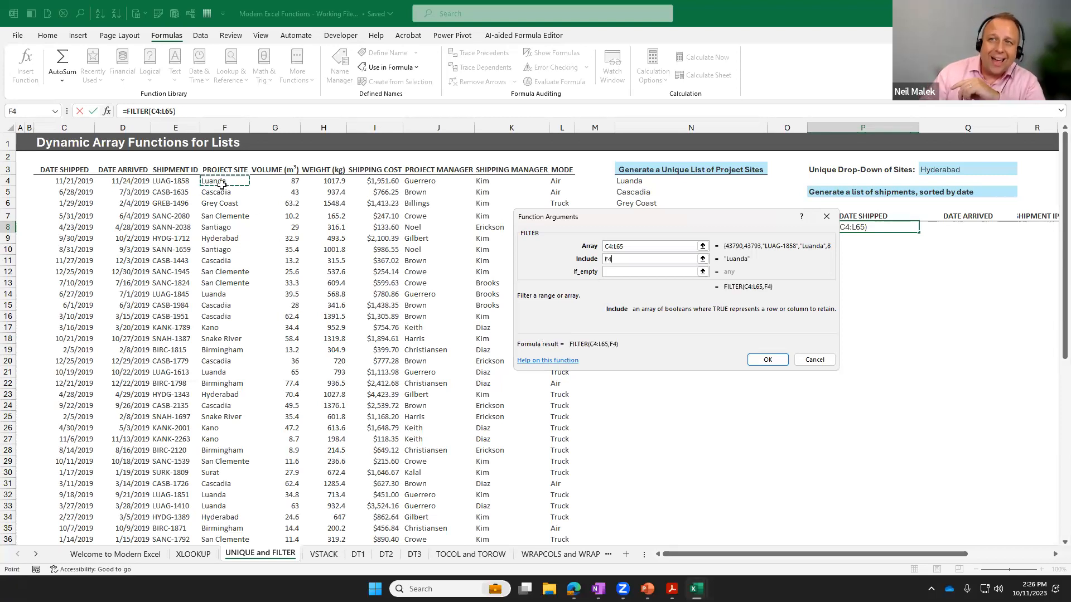
key(ctrl+shift+Down)
scroll(334, 279, up, 7)
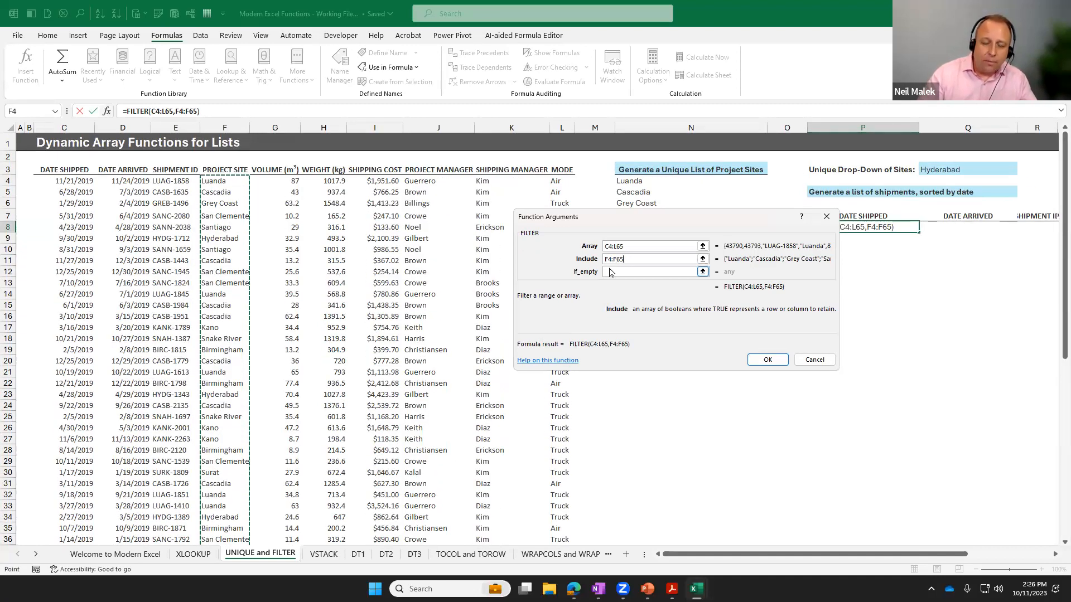
text(=)
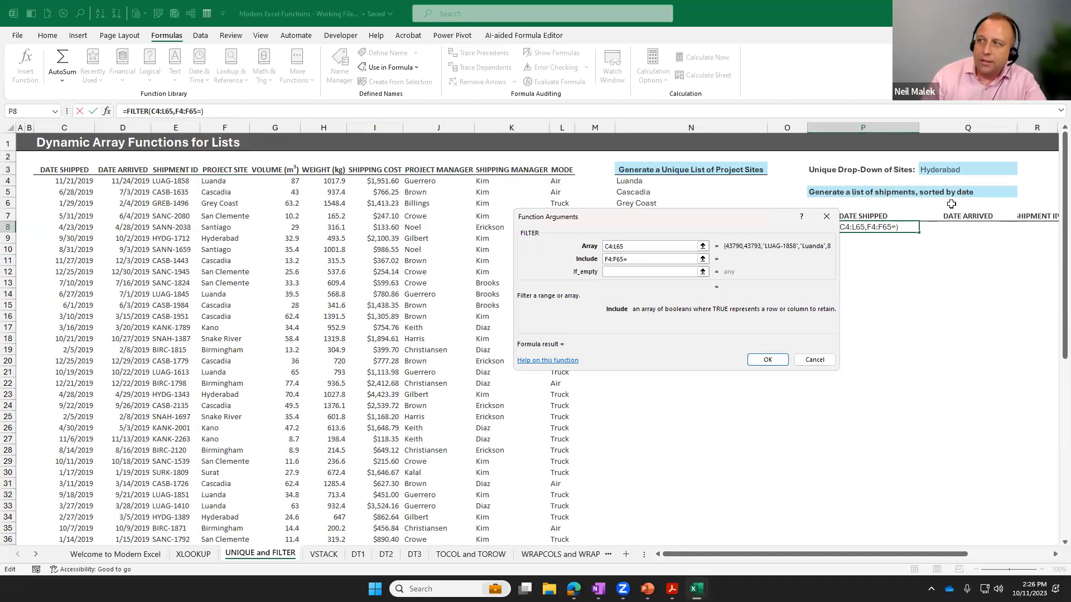
click(959, 172)
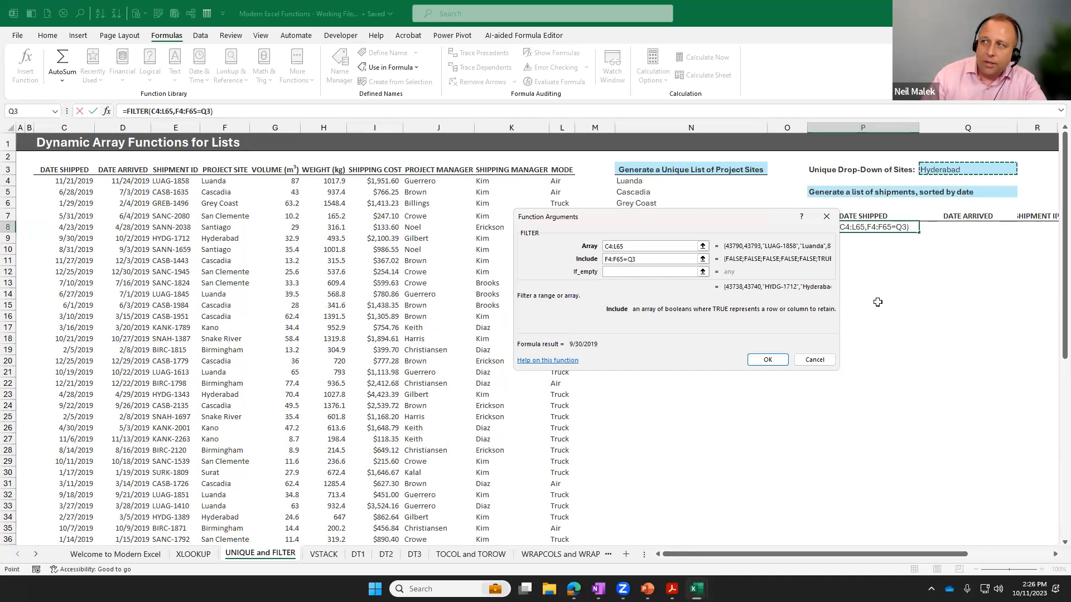
click(768, 360)
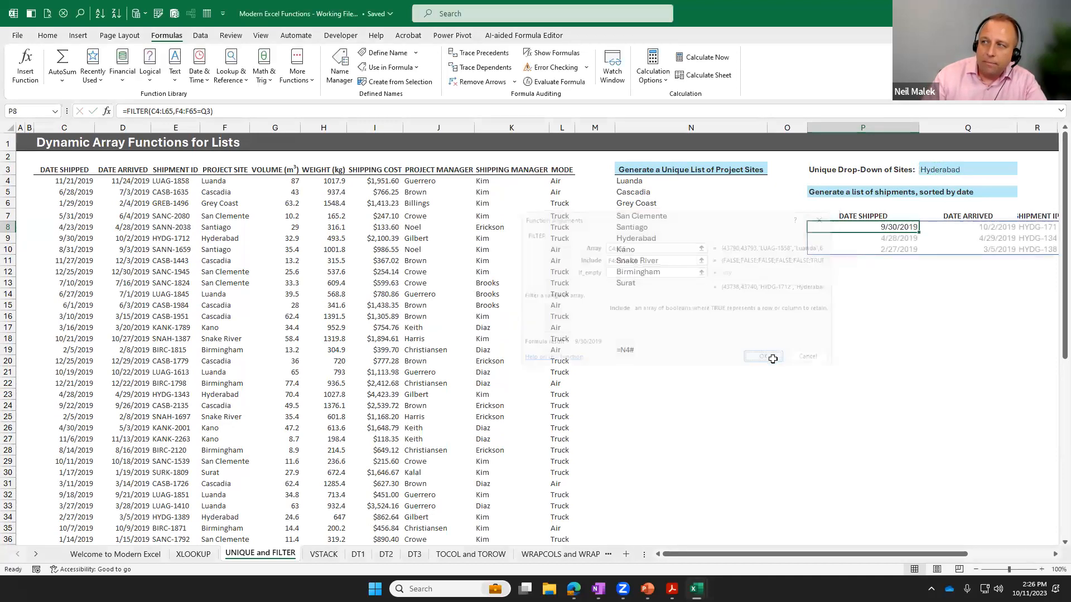
Test the filtered list by choosing Cascadia, San Clemente, Snake River, Cascadia again and finally Luanda in Q3.
drag(900, 554, 984, 554)
click(721, 169)
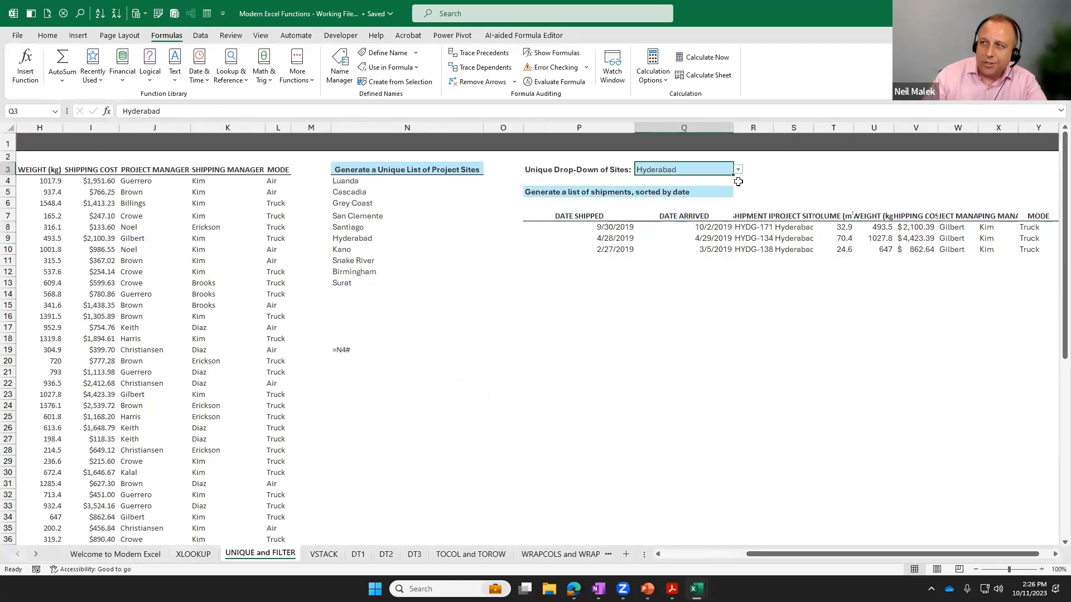
click(738, 169)
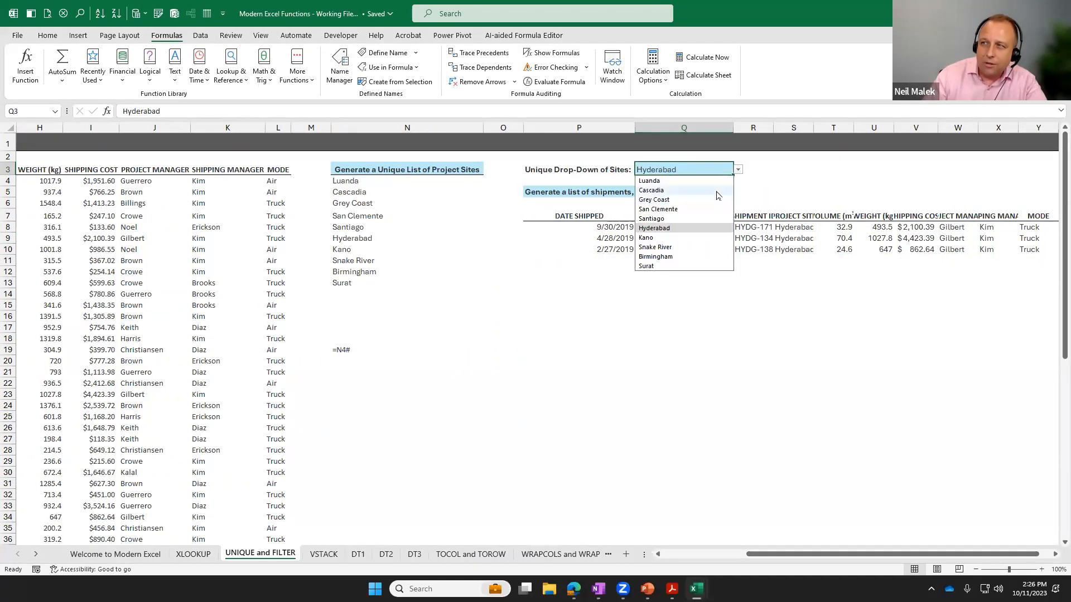
click(717, 191)
click(738, 170)
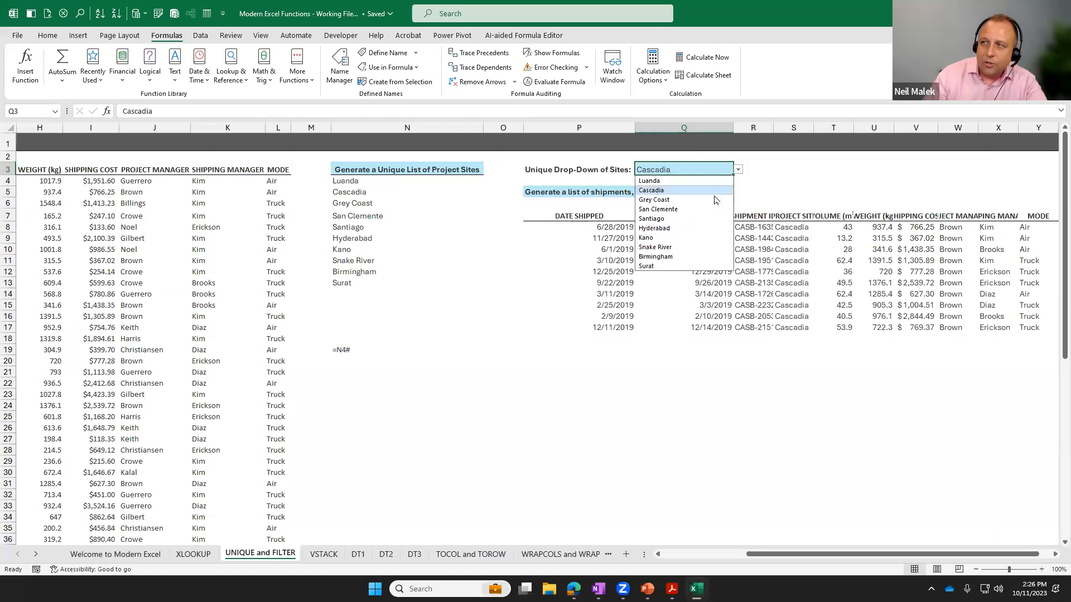
click(711, 210)
click(738, 169)
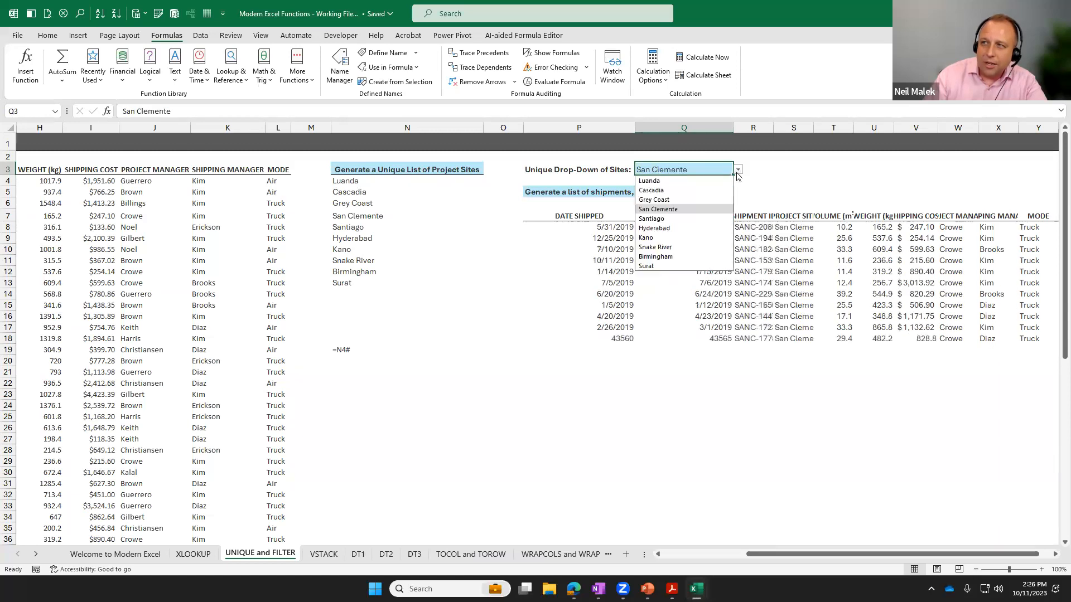
click(694, 250)
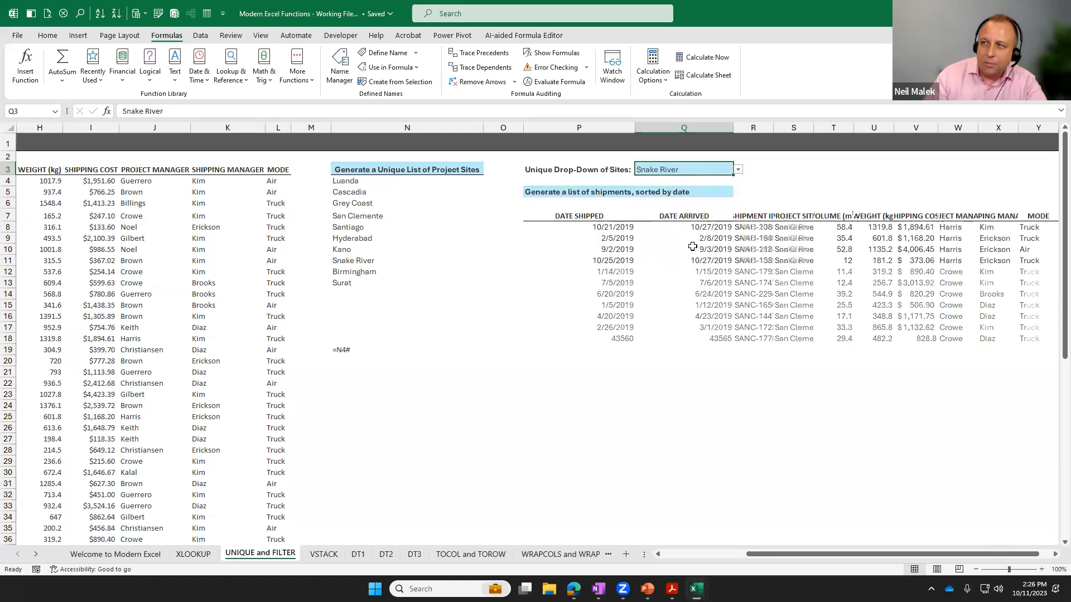
click(738, 170)
click(713, 190)
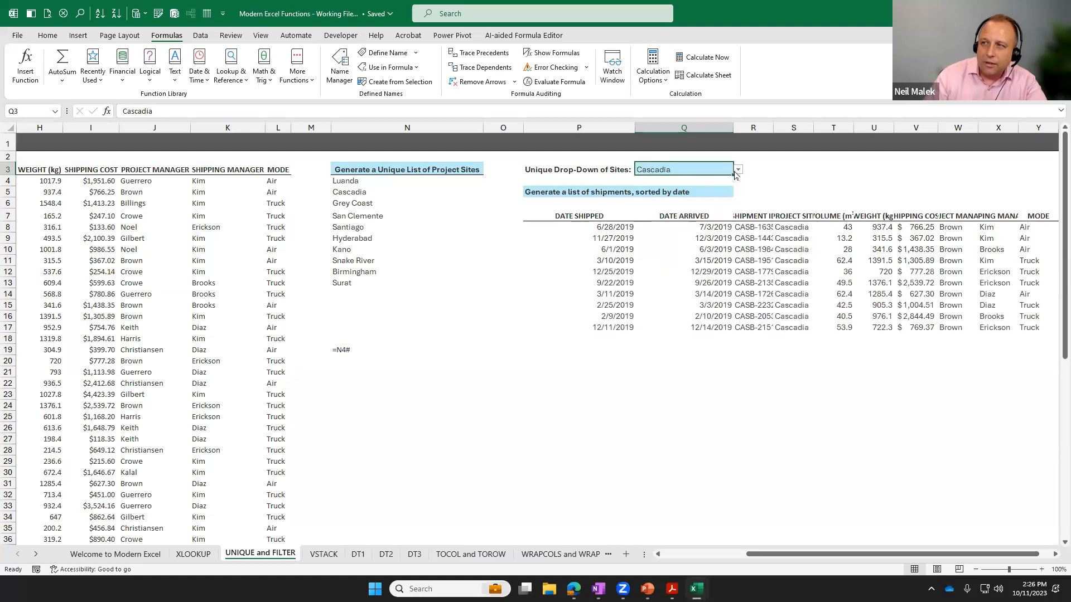
click(738, 170)
click(713, 181)
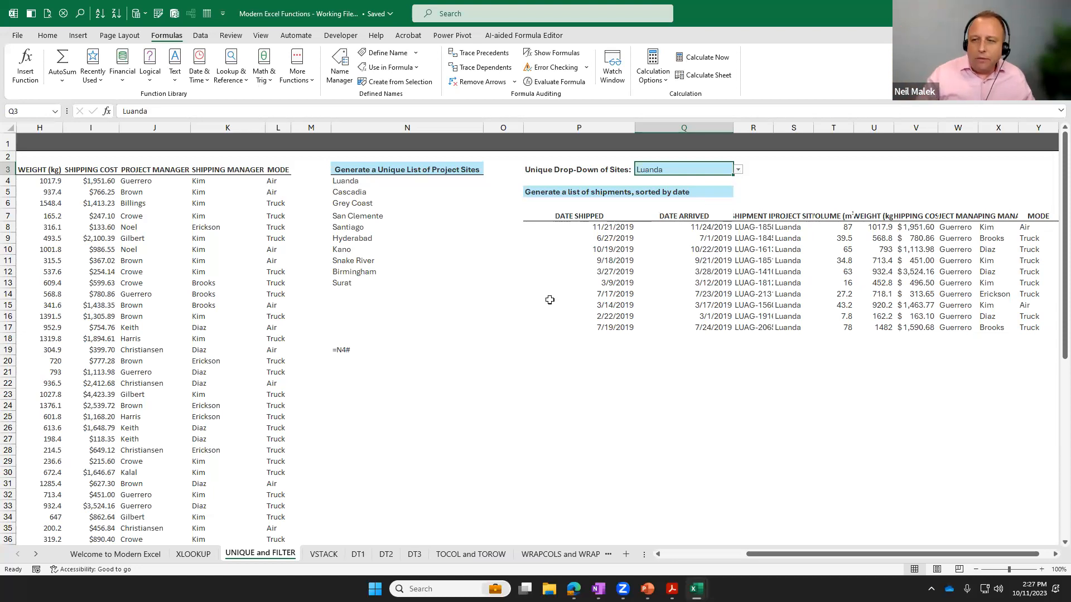
Examine the column headings on the VSTACK sheet and the source tables on sheets DT1, DT2 and DT3.
click(324, 554)
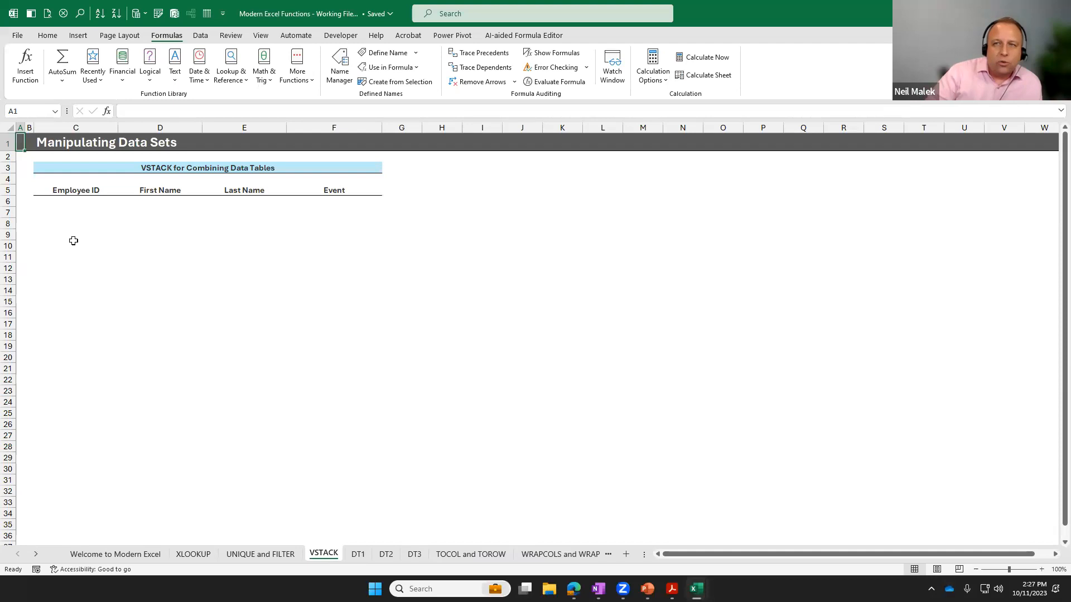
click(114, 193)
drag(114, 193, 352, 189)
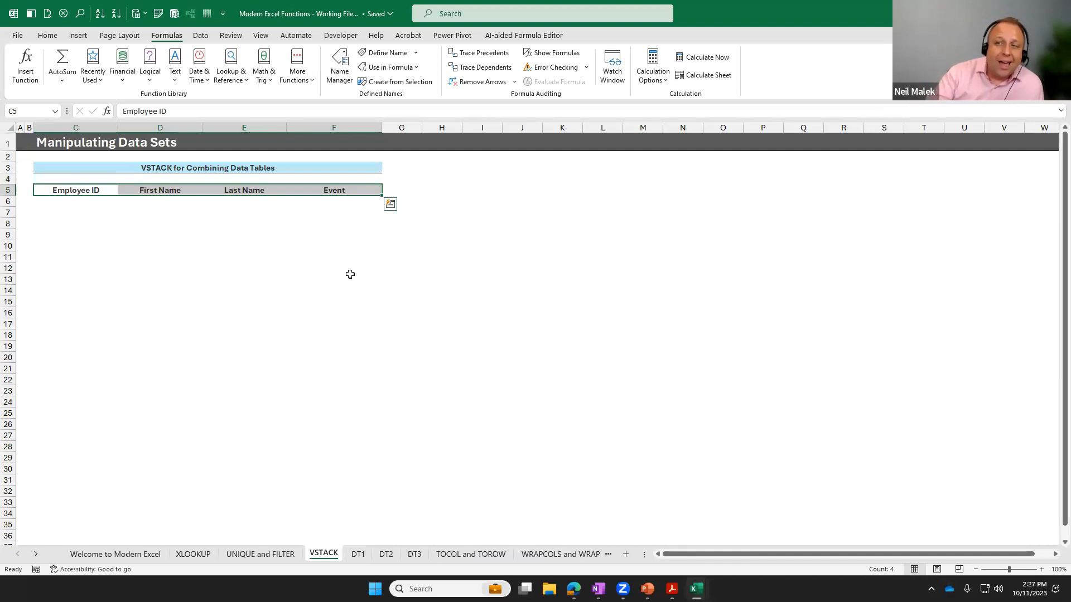
click(358, 554)
click(385, 558)
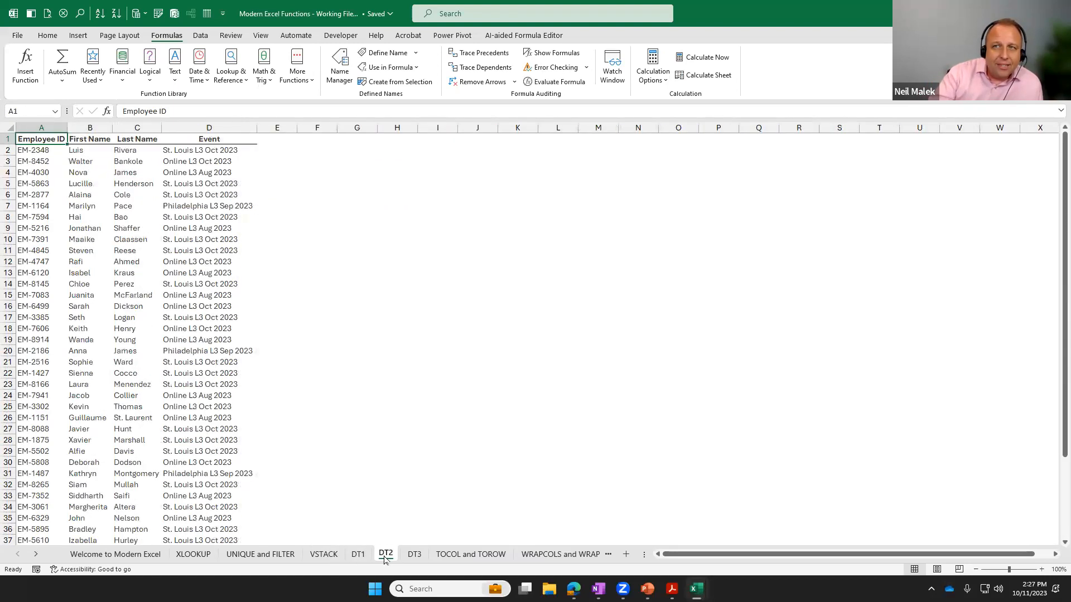
click(413, 555)
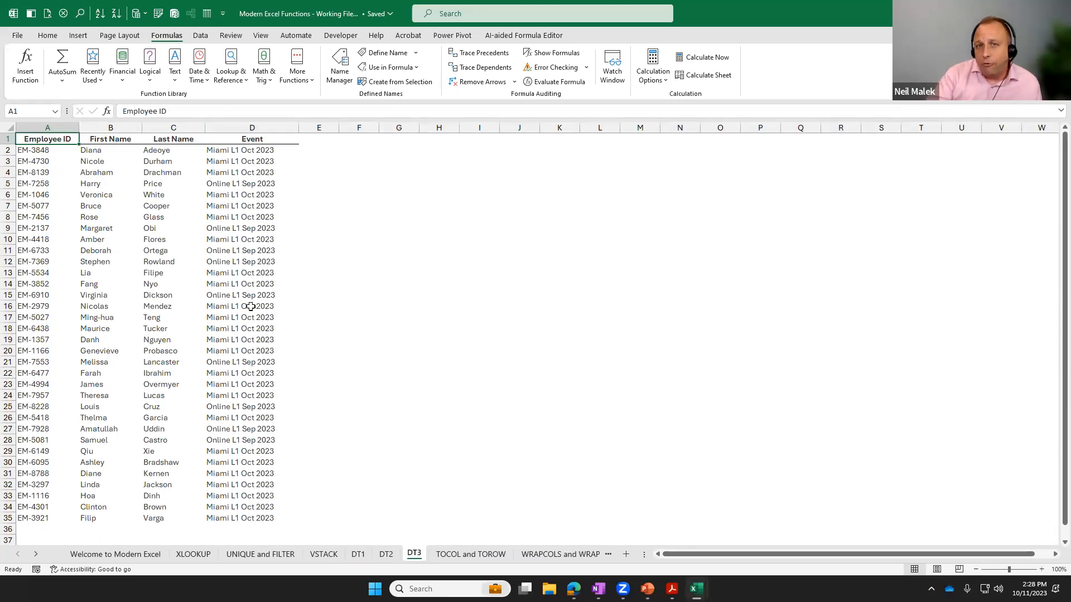
Start a VSTACK function in C6 of the VSTACK sheet with 'DT1'!A2:D47 as the first array.
click(331, 555)
click(80, 203)
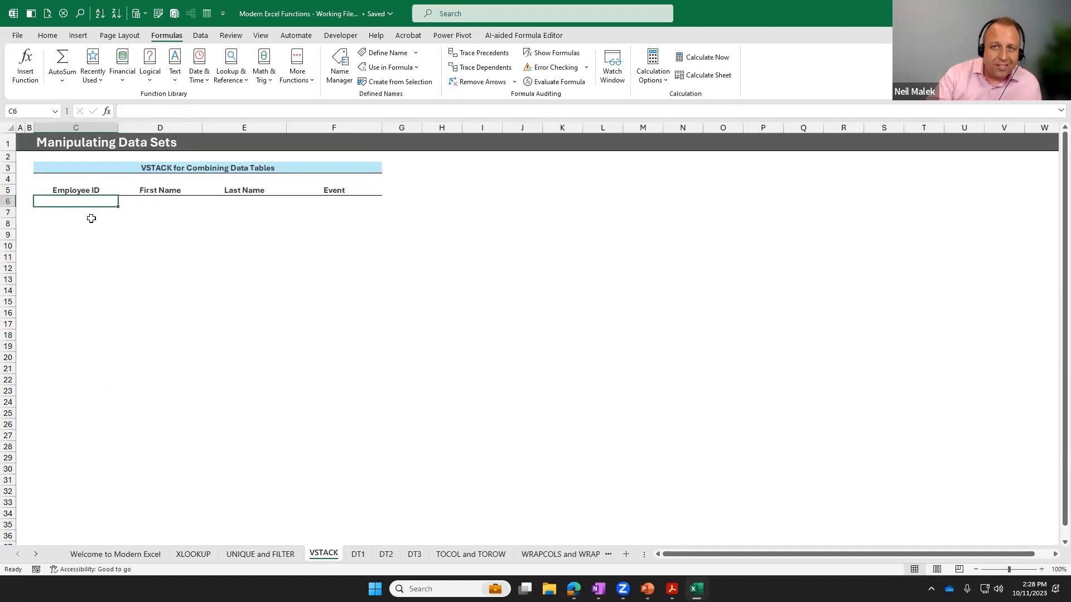
click(266, 78)
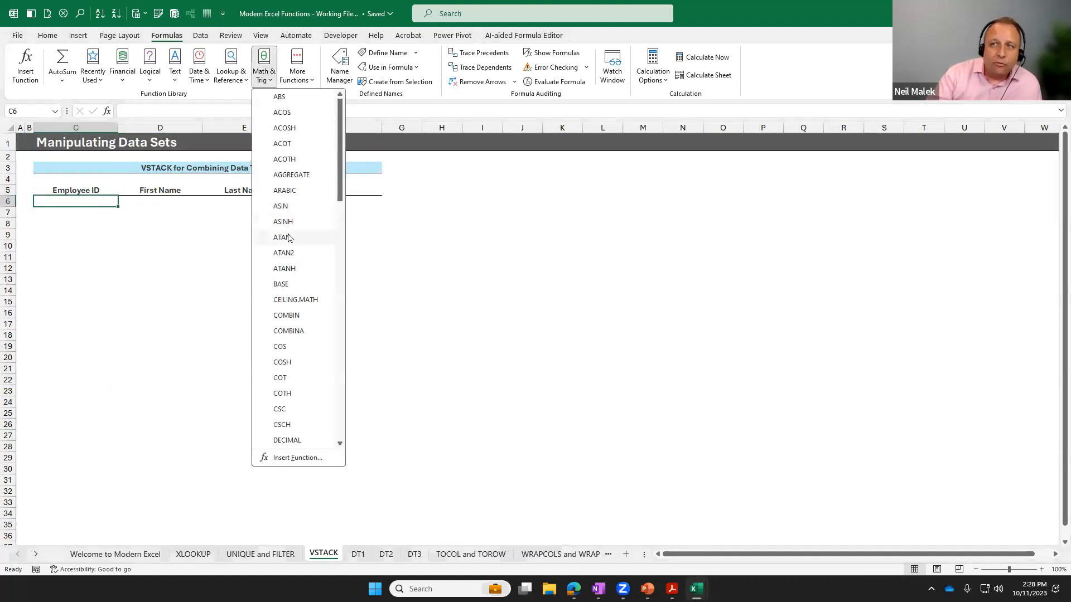
click(231, 70)
scroll(279, 257, down, 5)
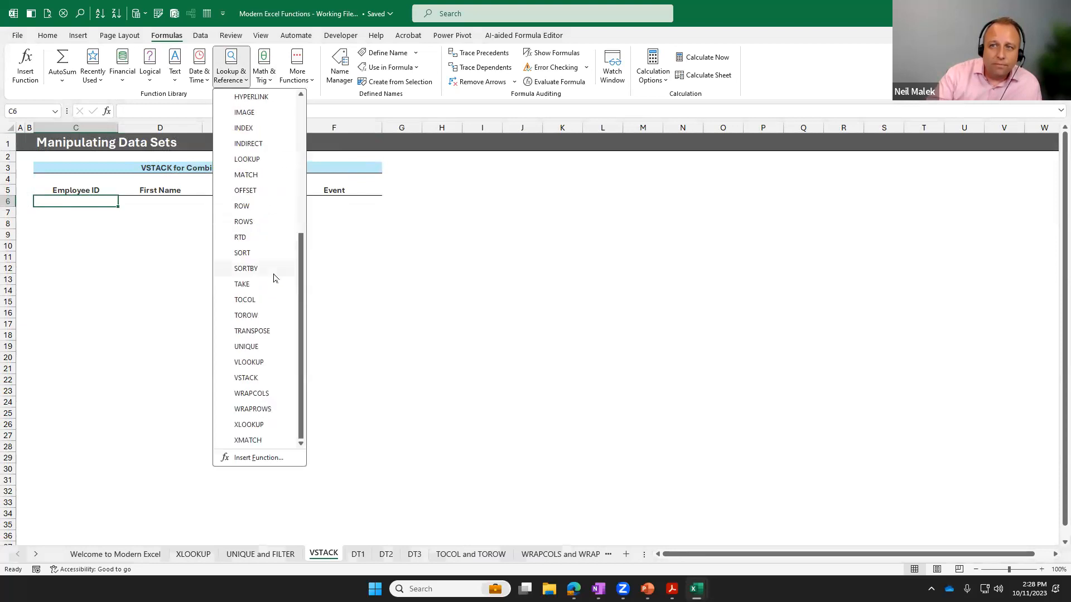
click(249, 380)
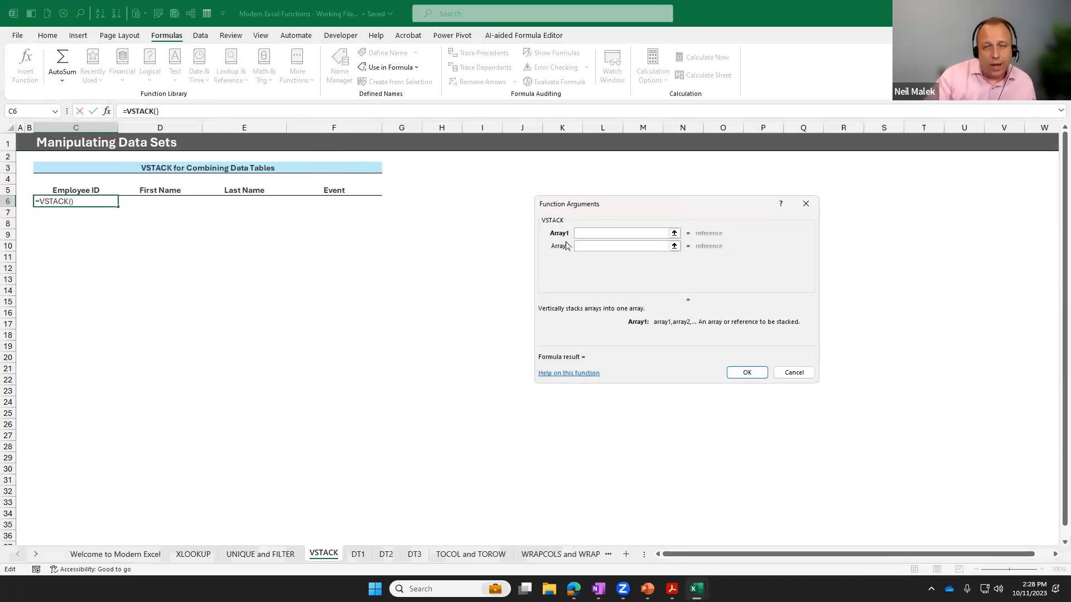
click(358, 554)
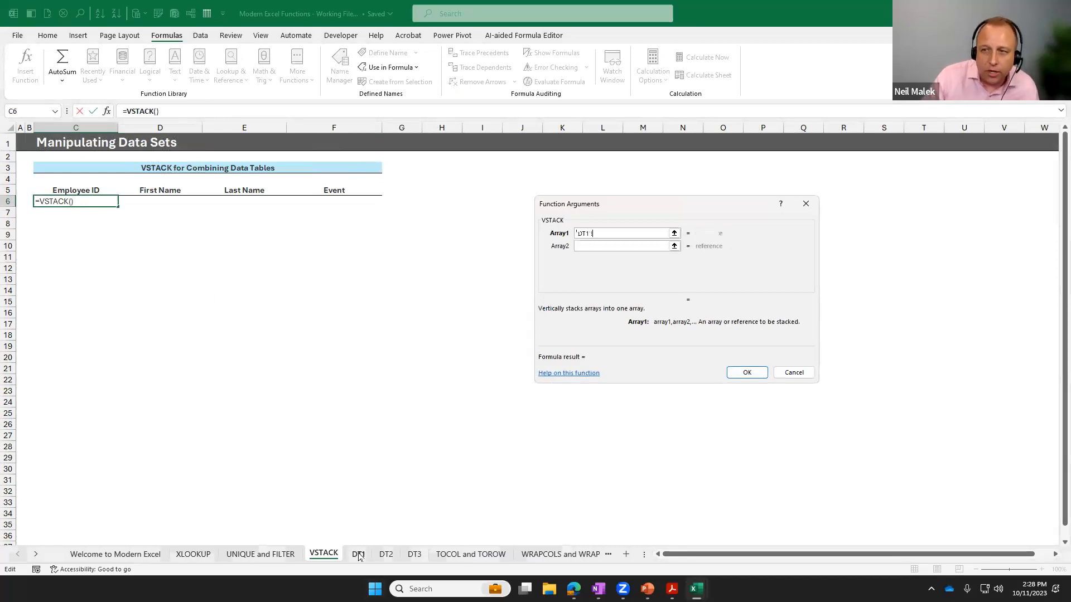
click(42, 149)
key(ctrl+shift+Right)
key(ctrl+shift+Down)
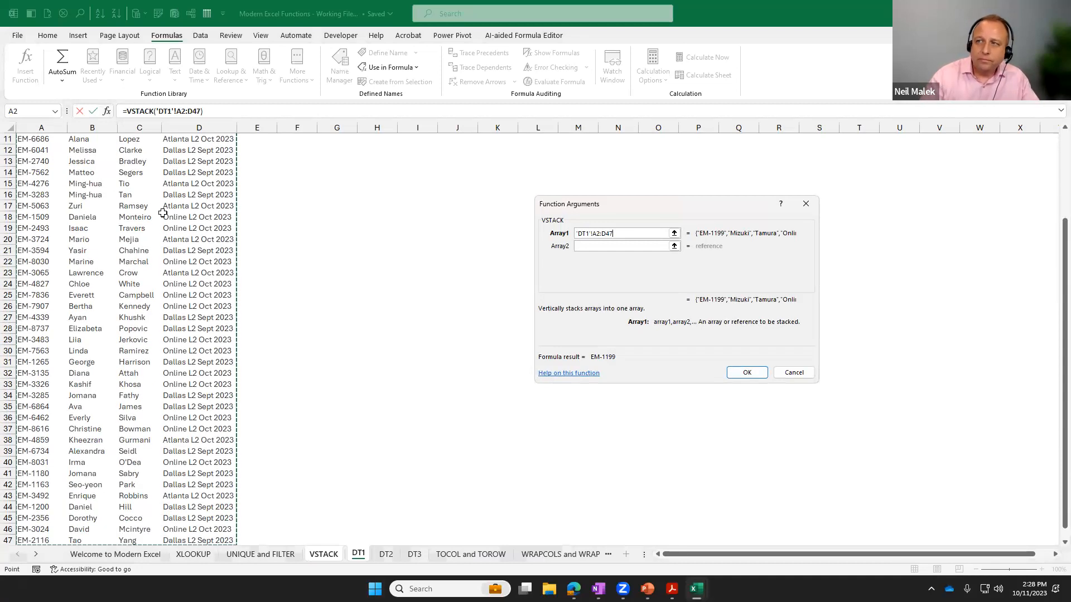
Set the second VSTACK array to the DT2 data range 'DT2'!A2:D46.
click(587, 247)
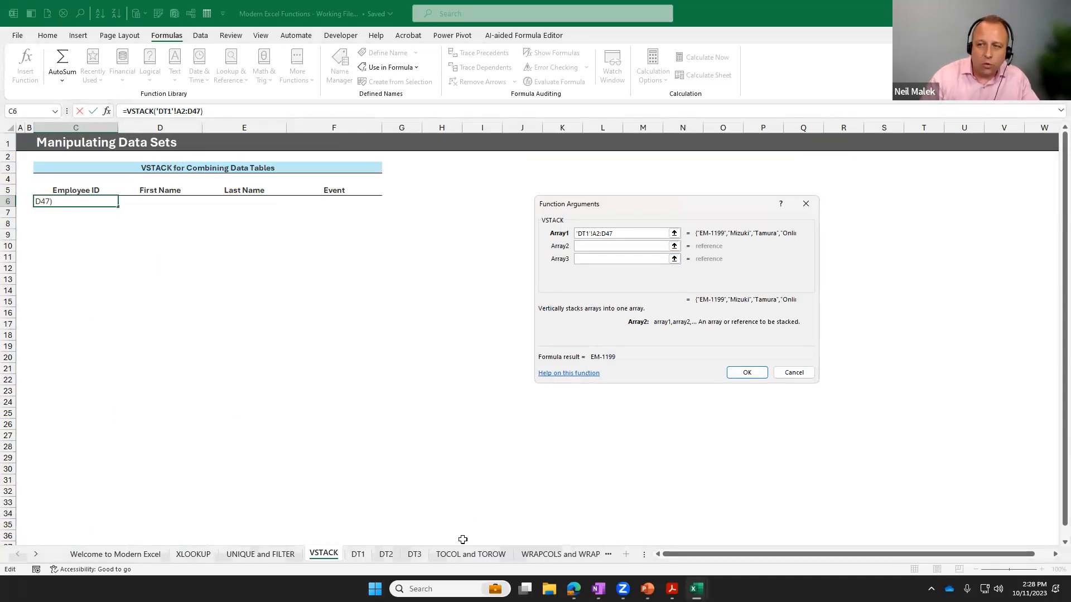
click(386, 555)
click(39, 150)
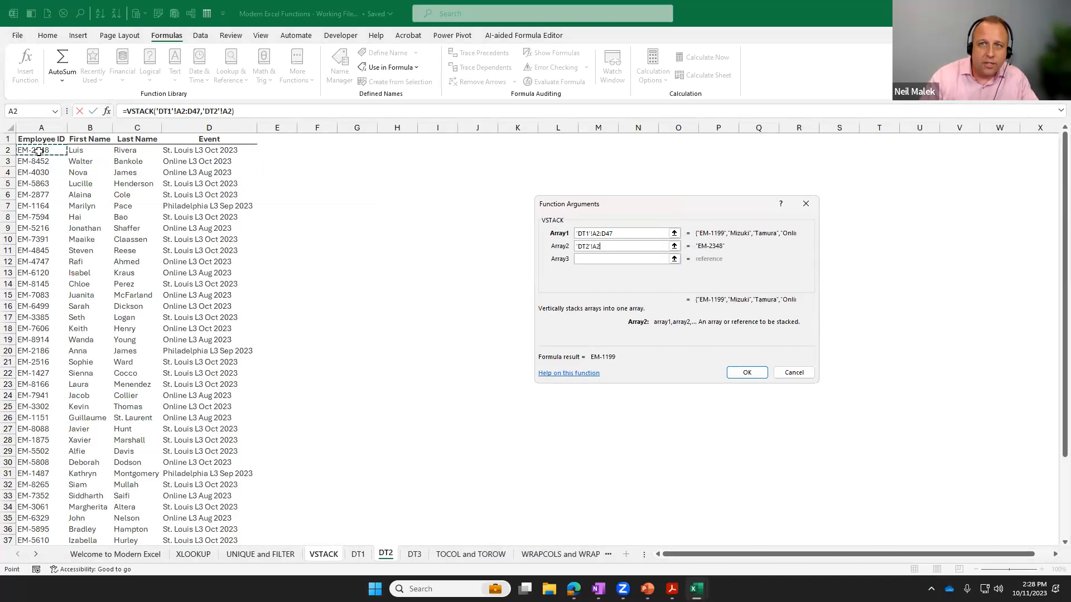
key(ctrl+shift+Right)
key(ctrl+shift+Down)
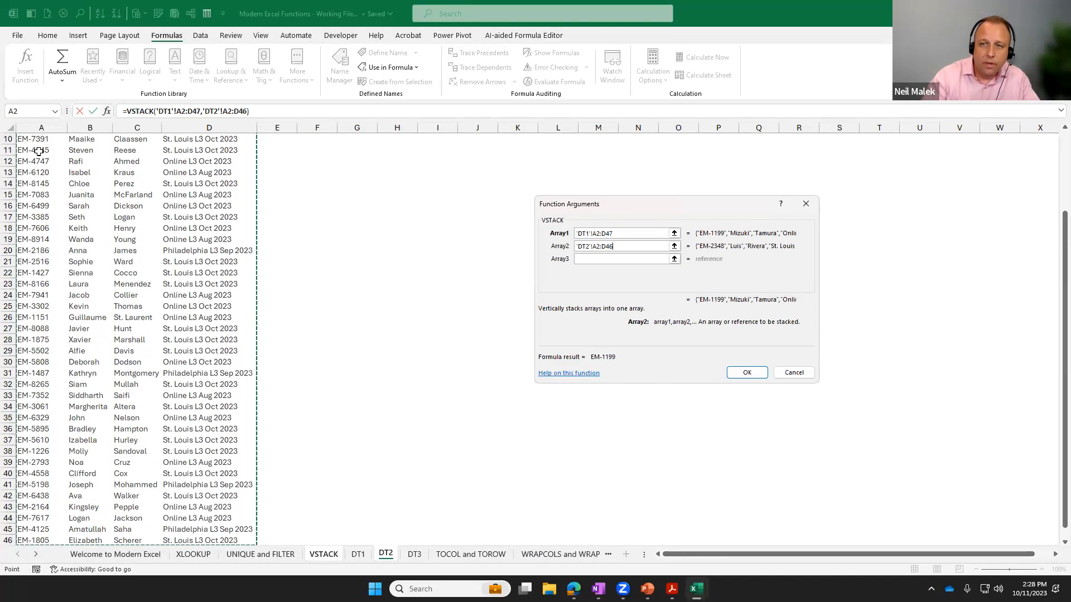
Set the third VSTACK array to the DT3 data range 'DT3'!A2:D35 and complete the formula.
click(577, 258)
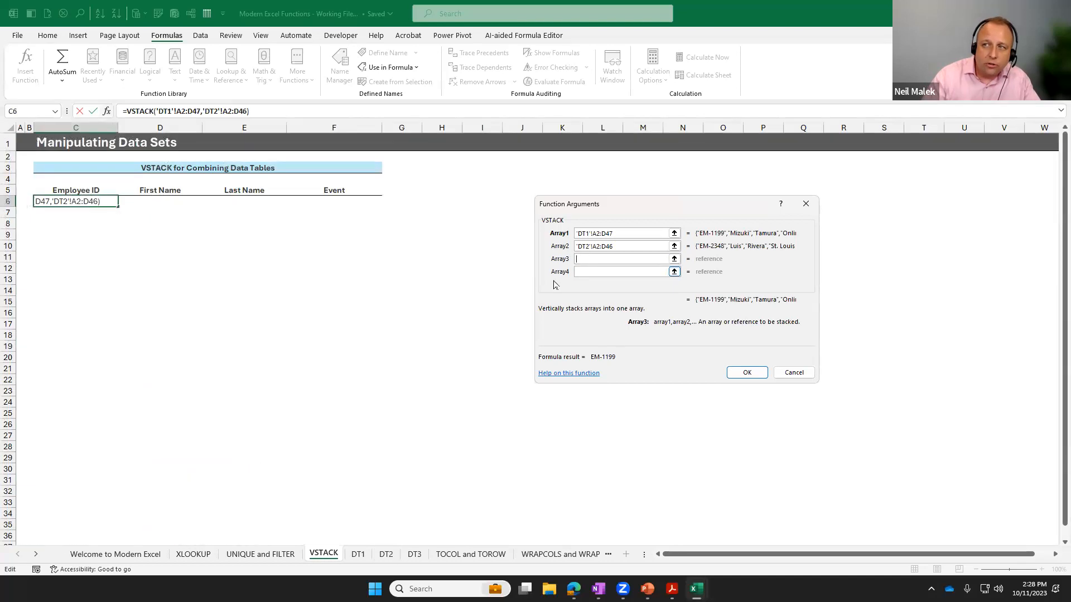
click(414, 554)
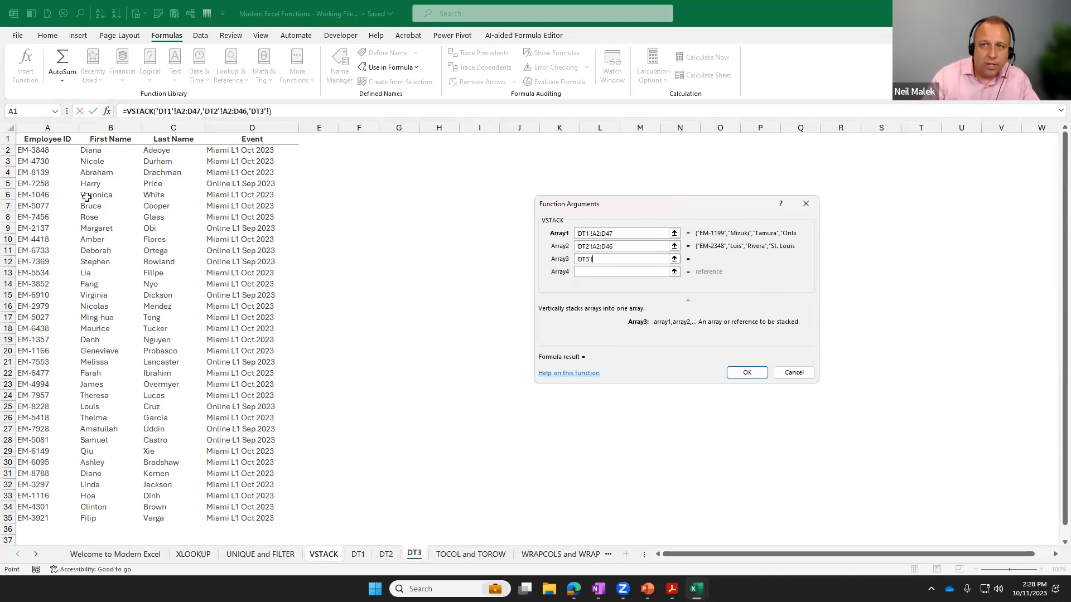
click(36, 150)
key(ctrl+shift+Right)
key(ctrl+shift+Down)
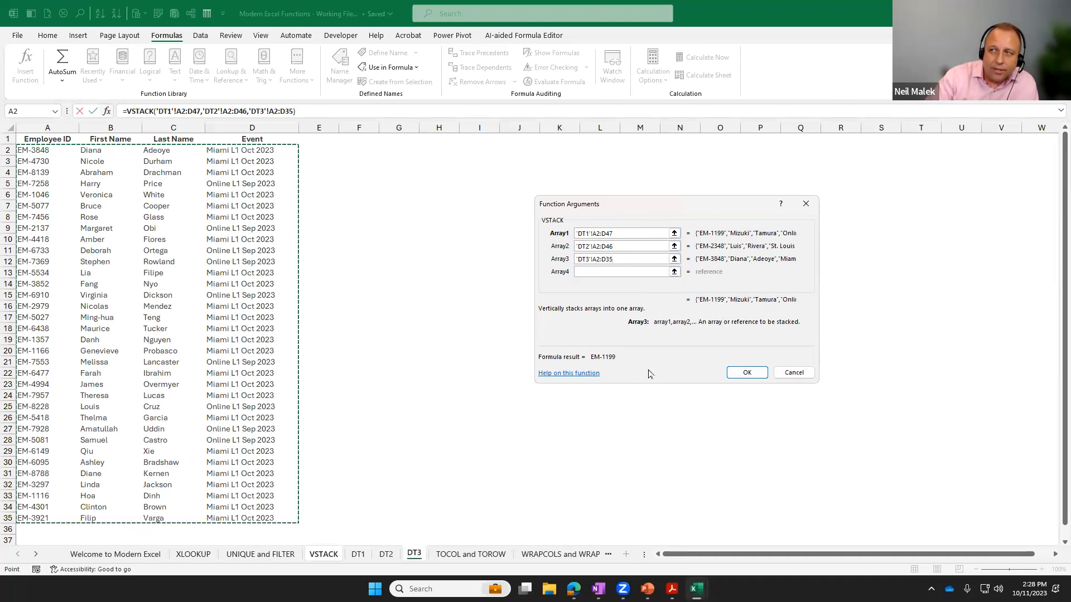
click(746, 373)
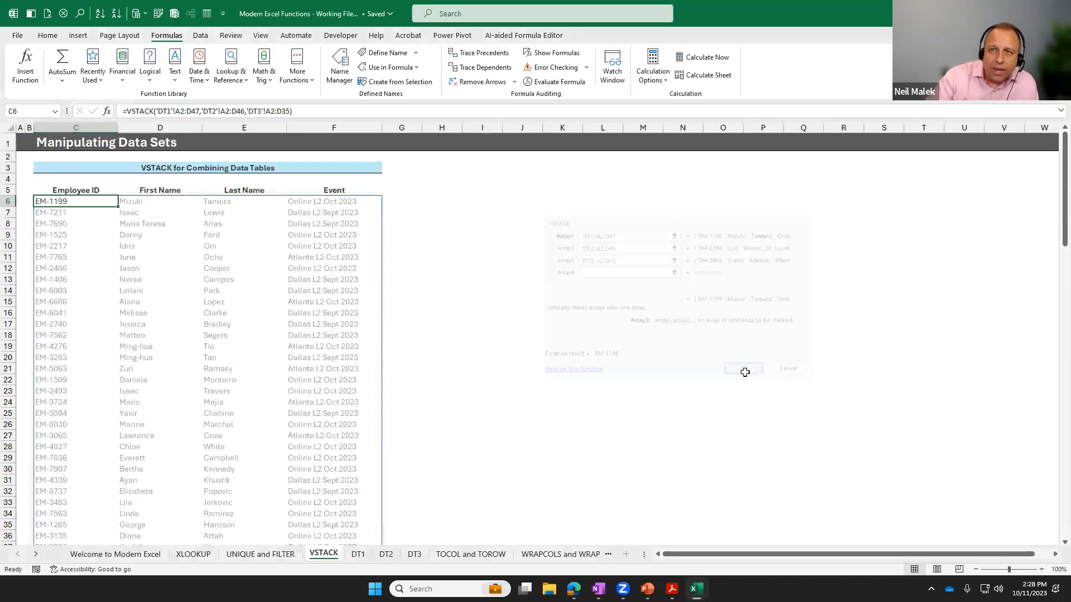
Examine the stacked employee list on the VSTACK sheet down to its last row and back up to its headings.
scroll(202, 301, down, 5)
scroll(203, 301, down, 20)
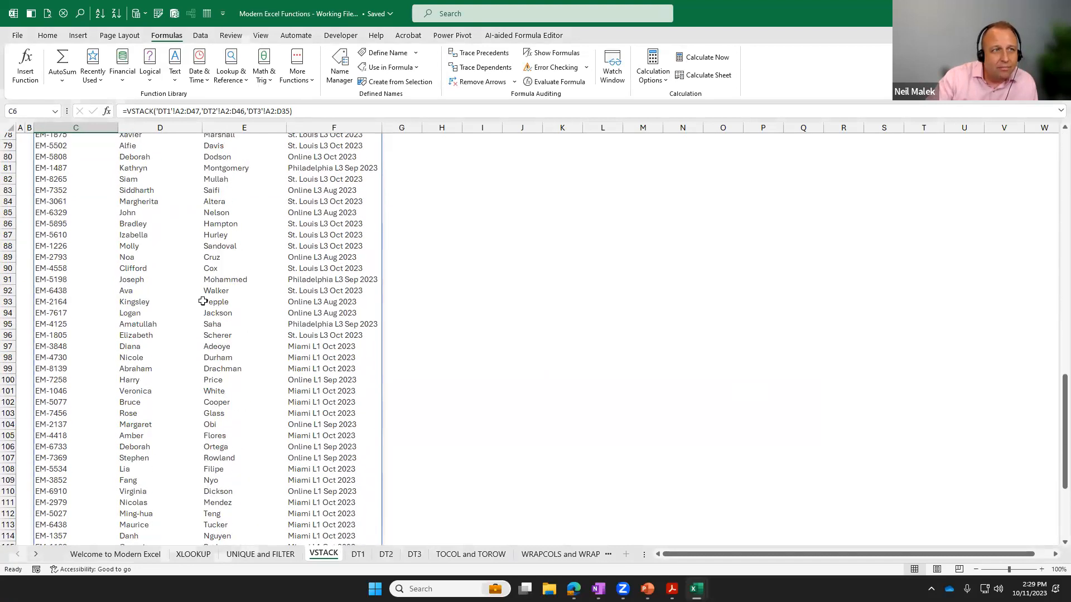
scroll(203, 301, down, 6)
scroll(202, 301, down, 7)
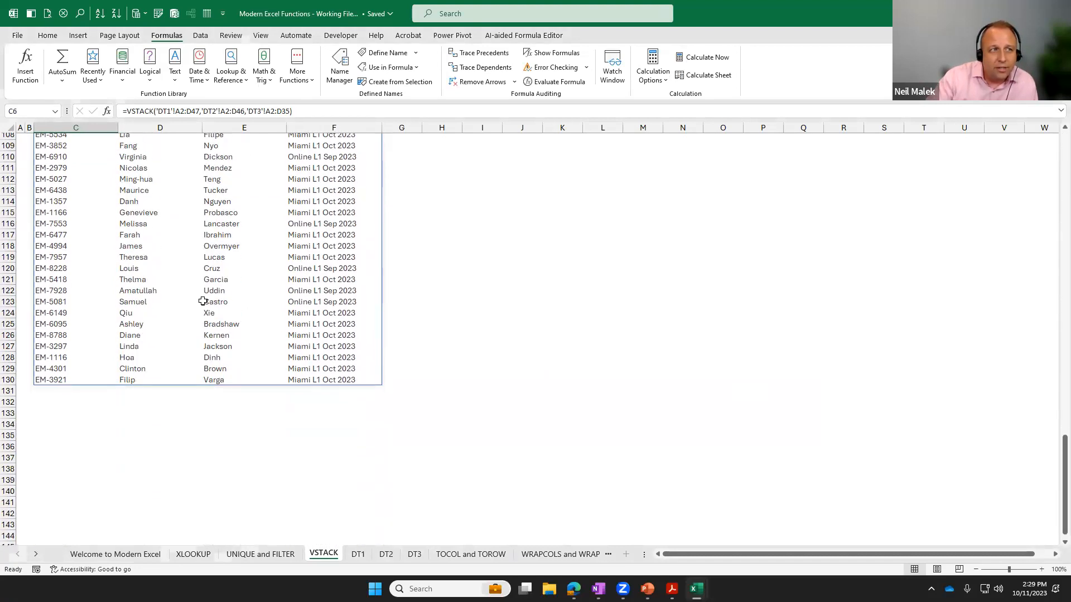
scroll(203, 301, up, 20)
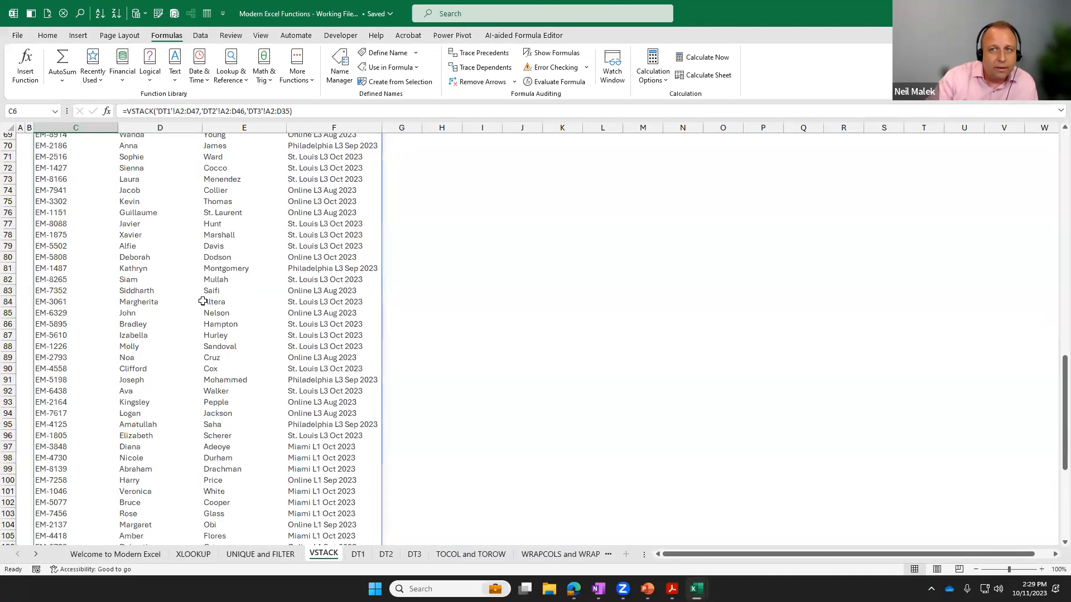
scroll(202, 301, up, 6)
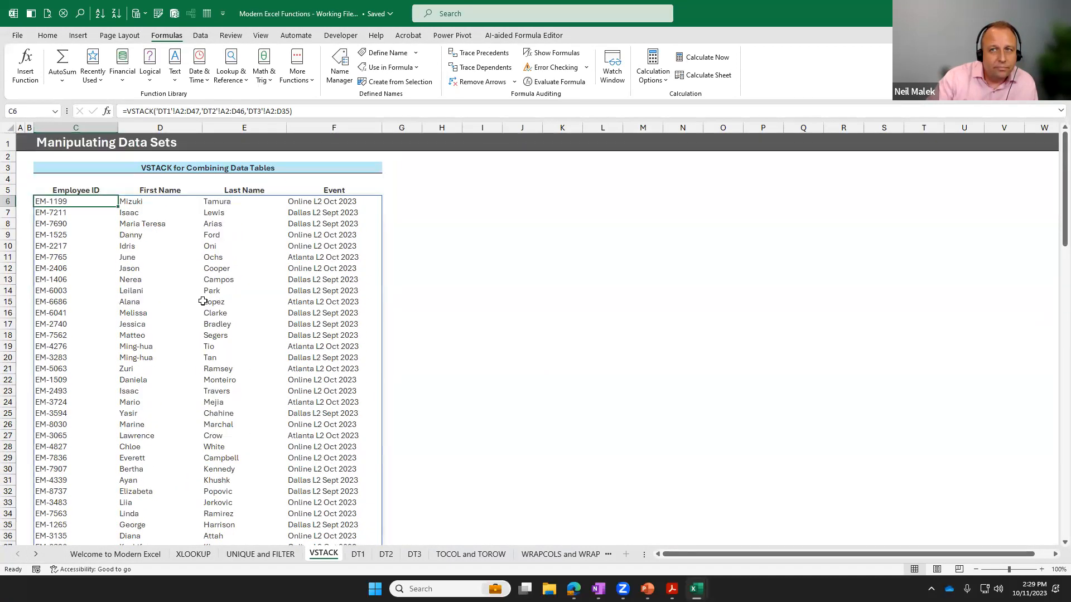
click(451, 200)
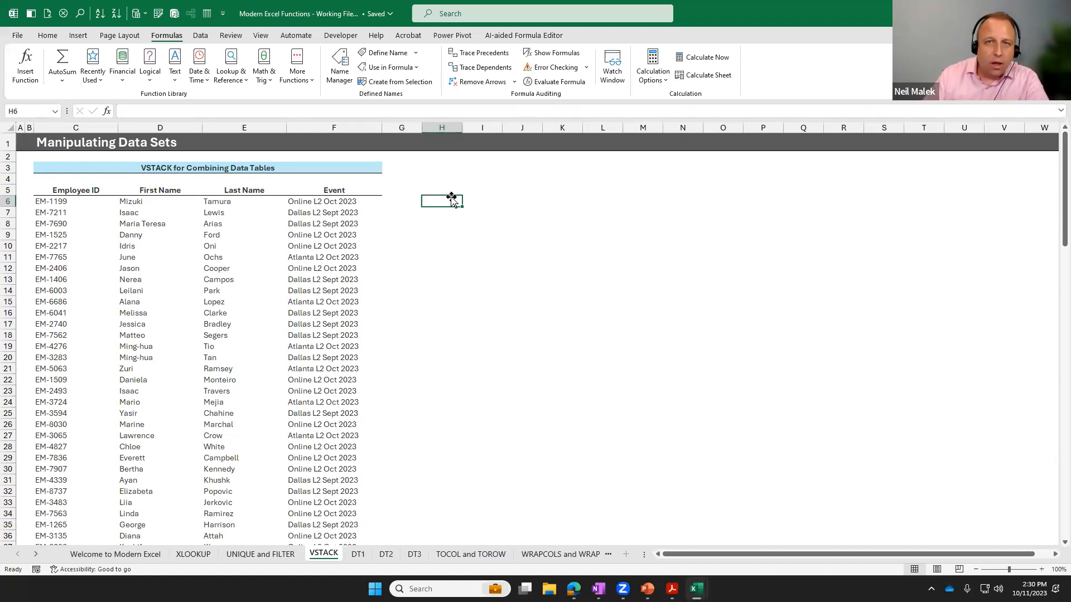
Start a TOCOL function in C19 of the TOCOL and TOROW sheet with the four employee columns C6:F15 as the array.
click(465, 554)
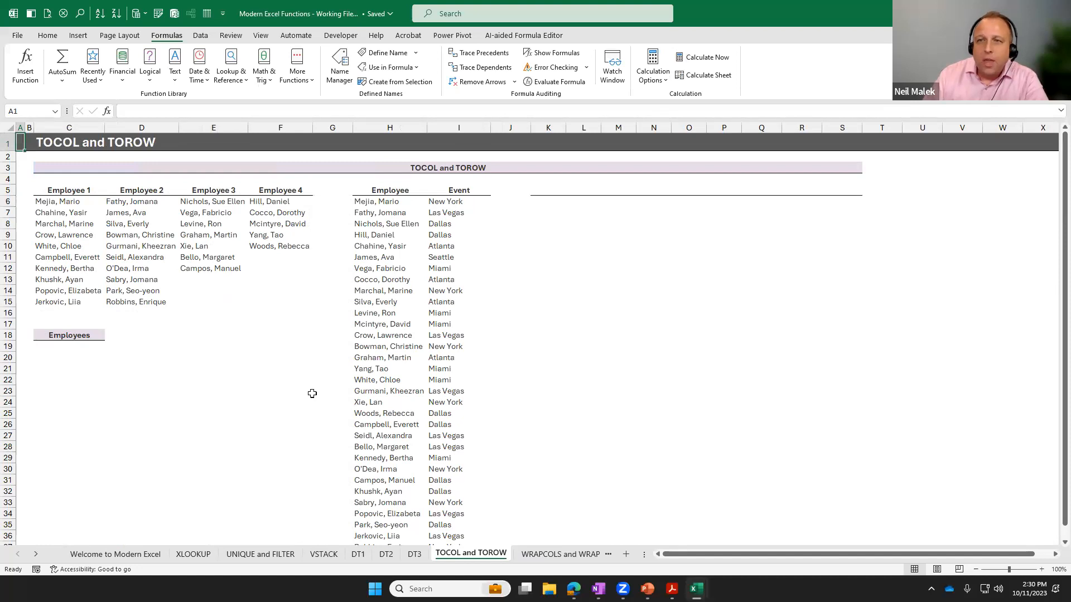
click(62, 346)
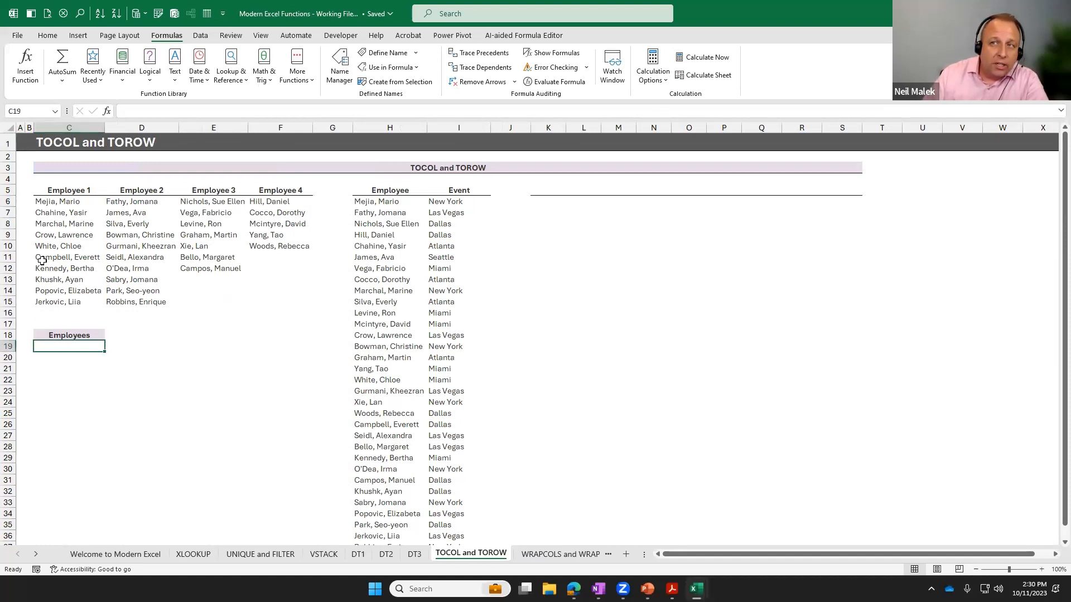
drag(59, 190, 283, 304)
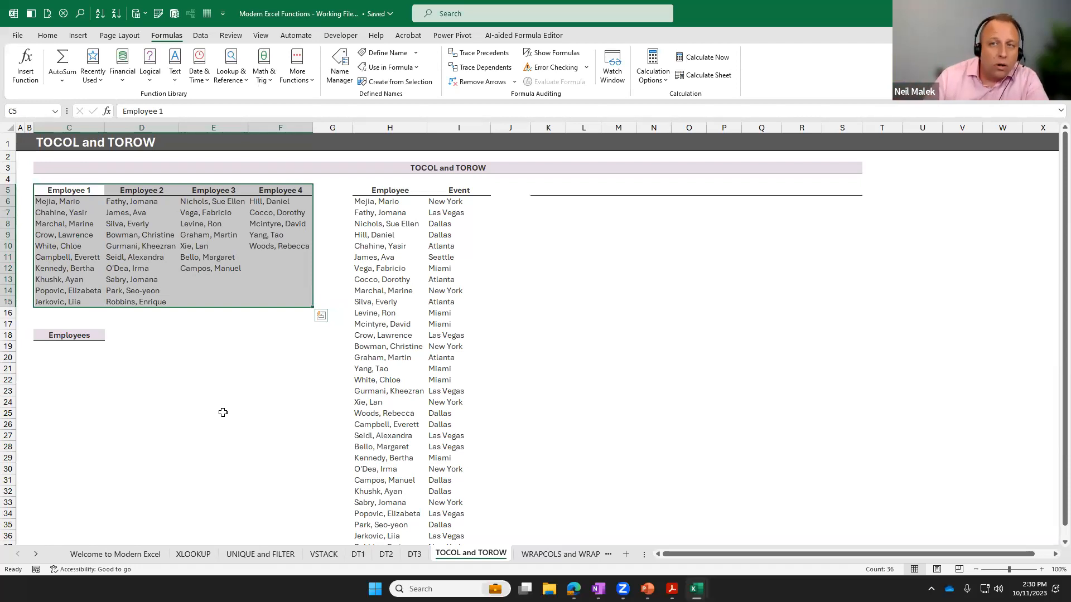
click(79, 346)
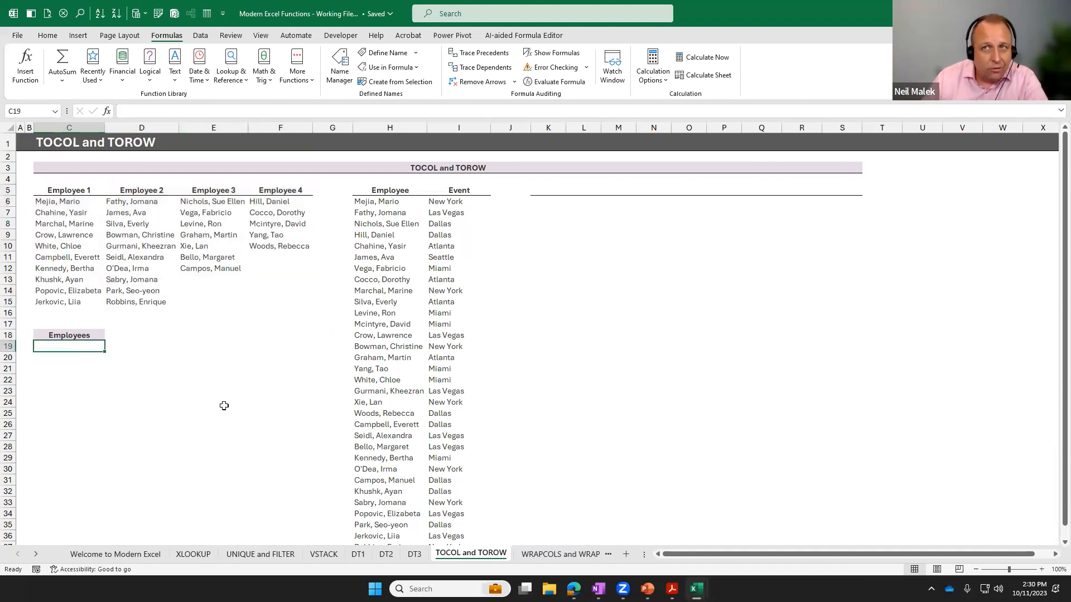
click(243, 81)
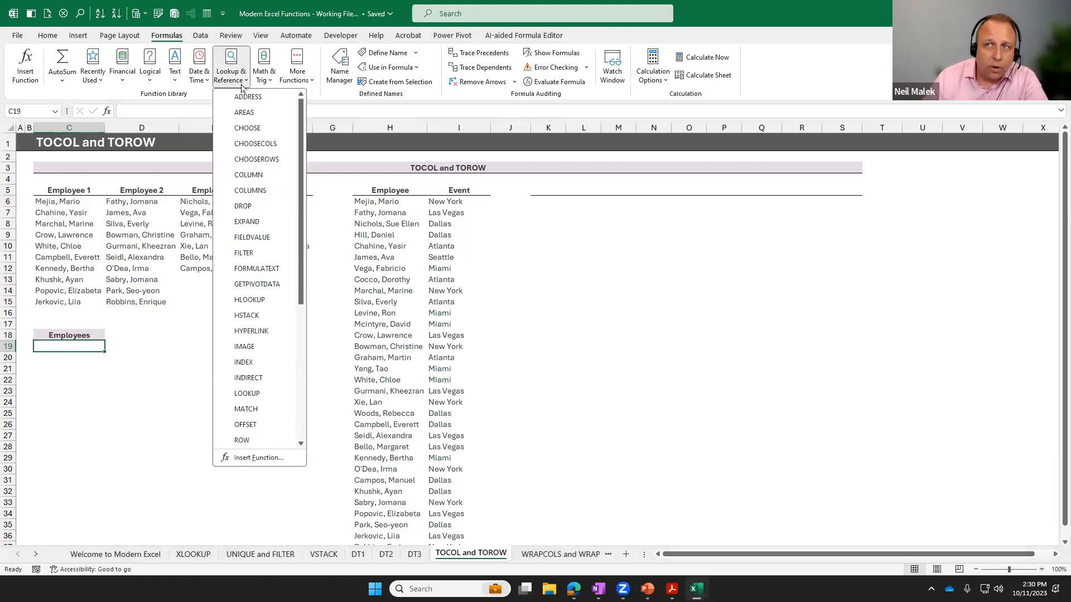
scroll(256, 240, down, 5)
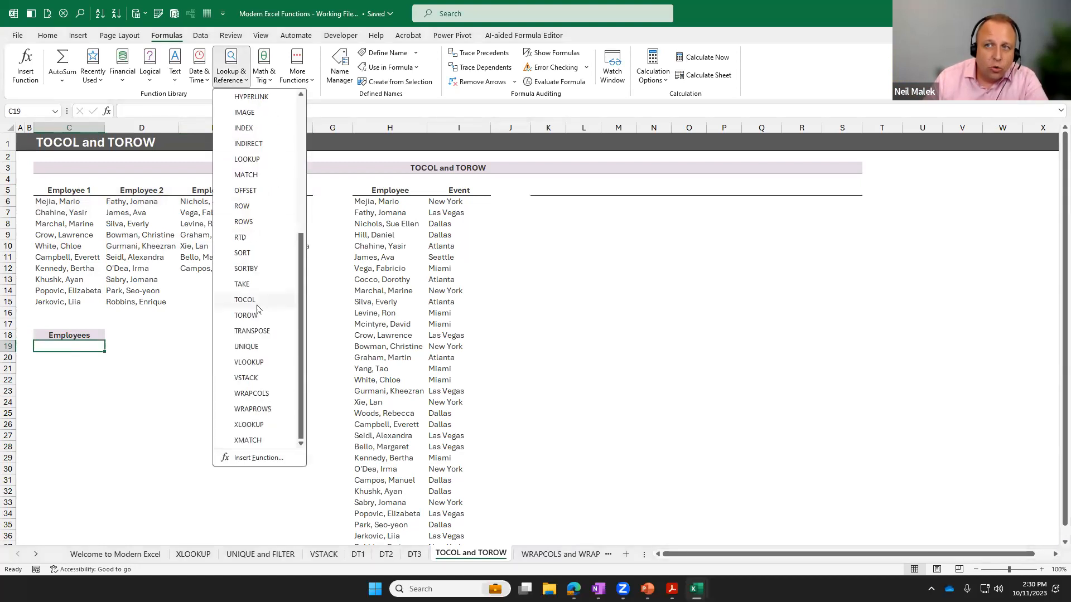
click(243, 299)
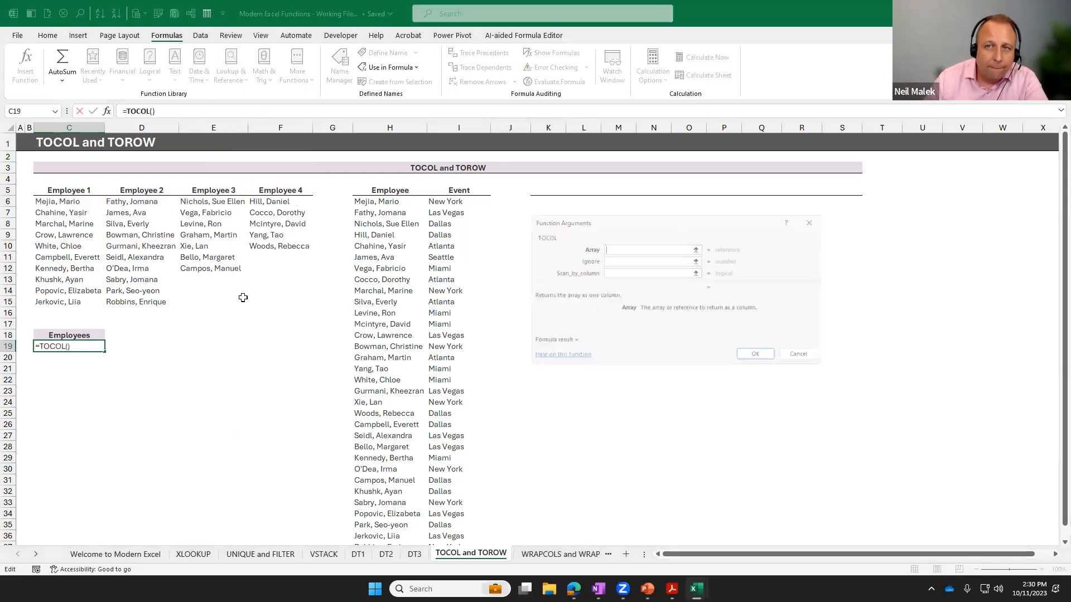
drag(74, 206, 275, 301)
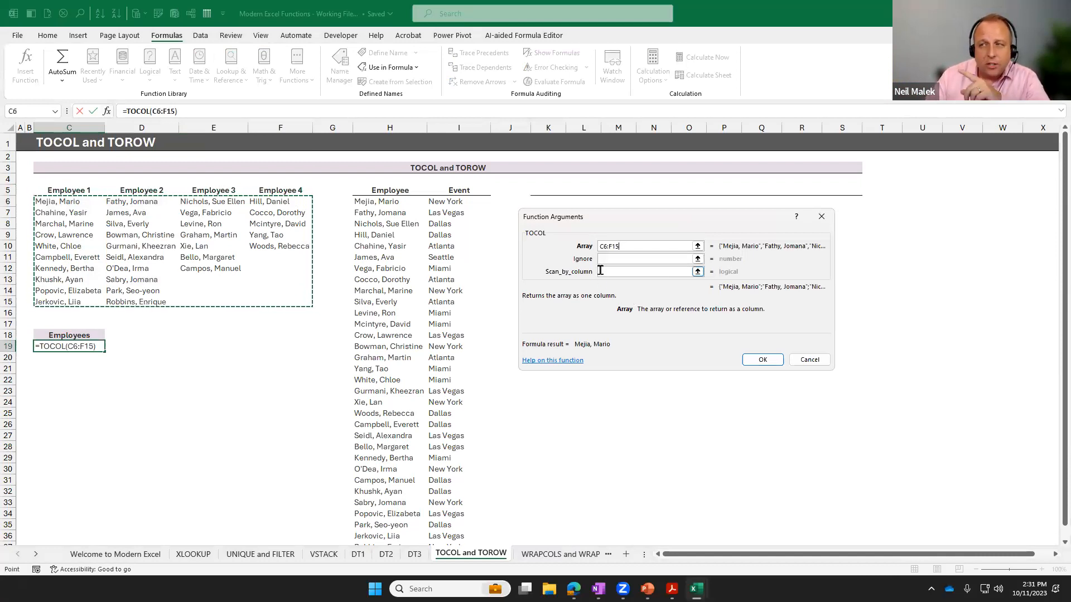
Set the TOCOL Ignore argument to 1, leave Scan_by_column empty, complete the formula and check the single-column employee list.
click(611, 260)
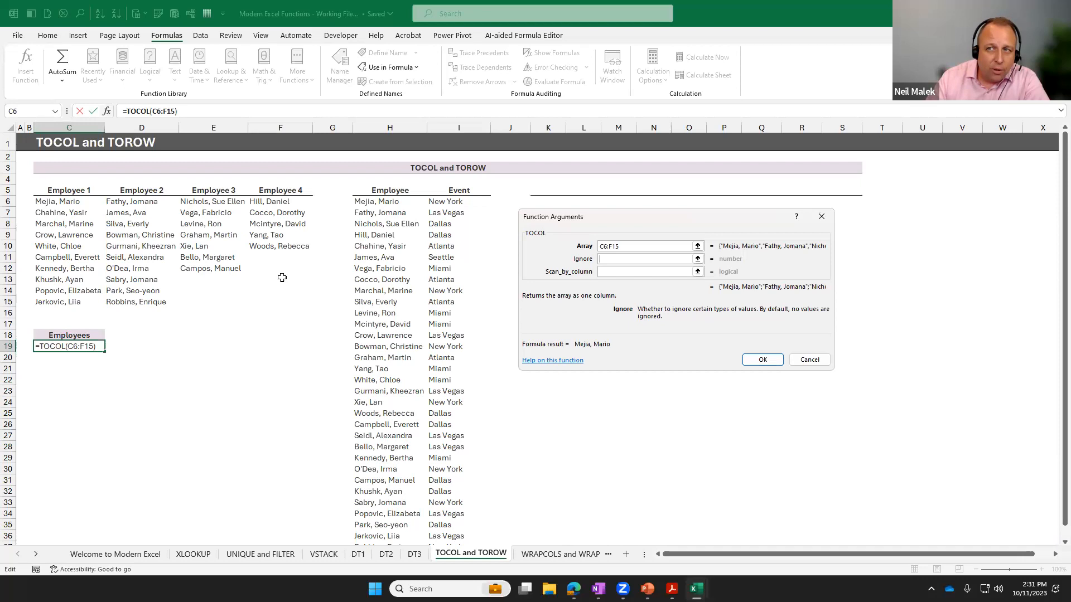
text(1)
click(625, 272)
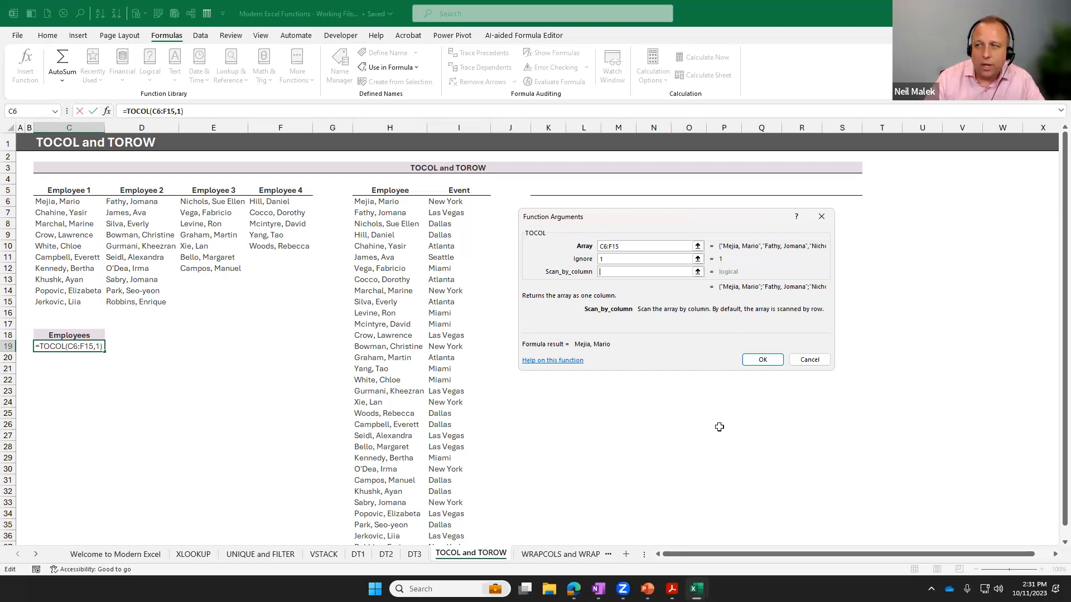
click(763, 361)
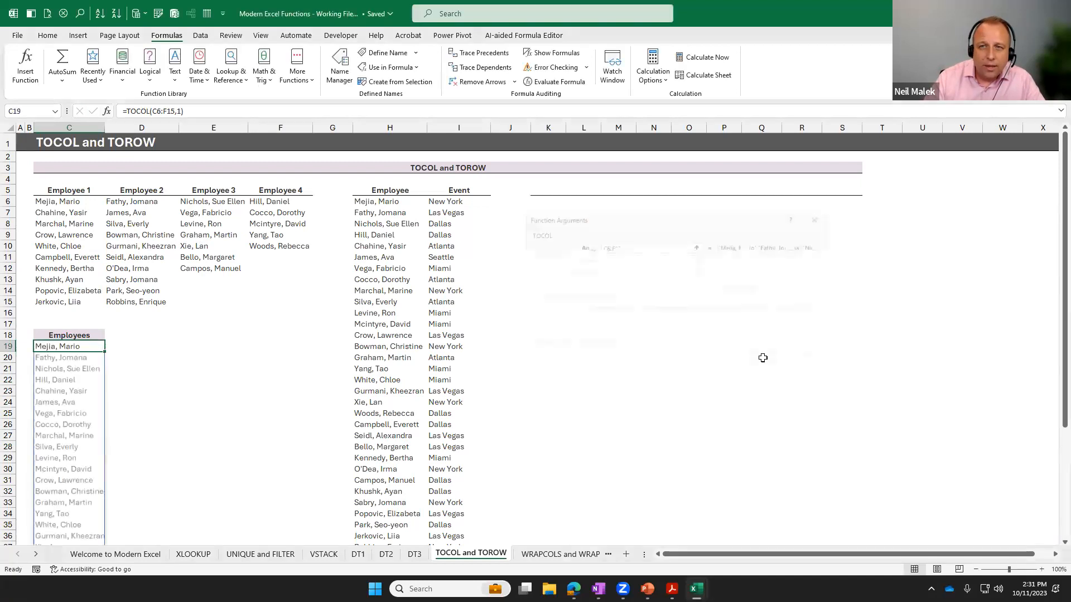
scroll(105, 297, down, 2)
scroll(105, 297, down, 3)
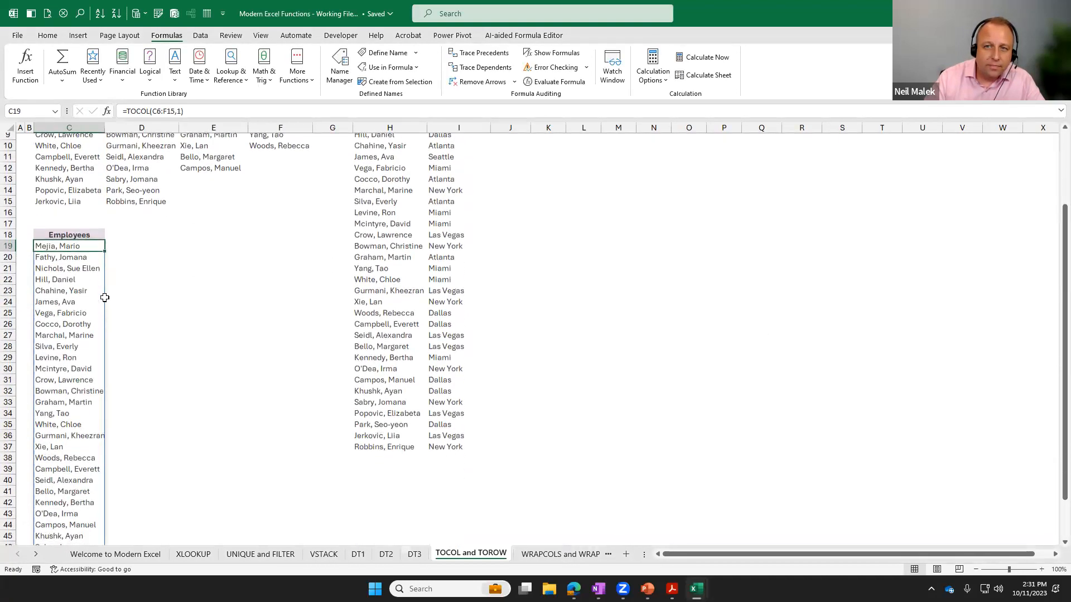
scroll(104, 297, up, 6)
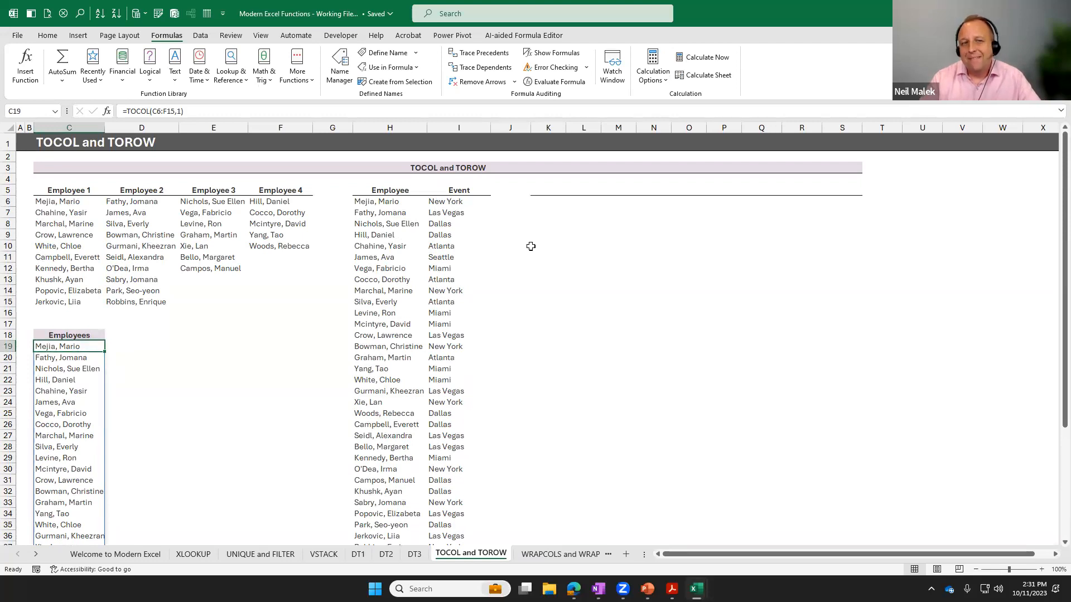
Start a formula in K5 with a UNIQUE function nested inside TOROW.
click(516, 222)
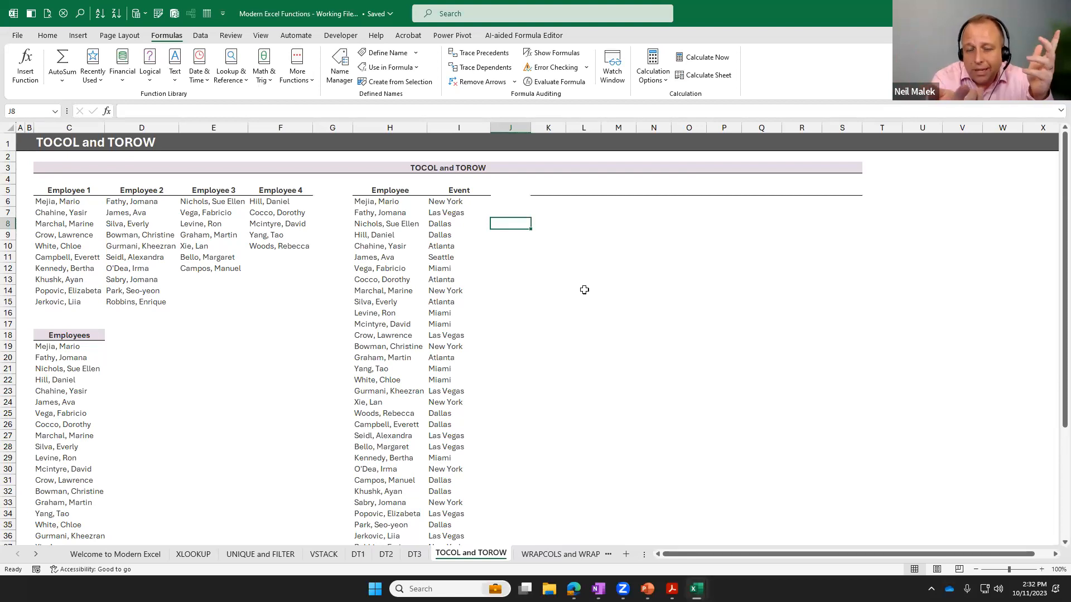
click(549, 191)
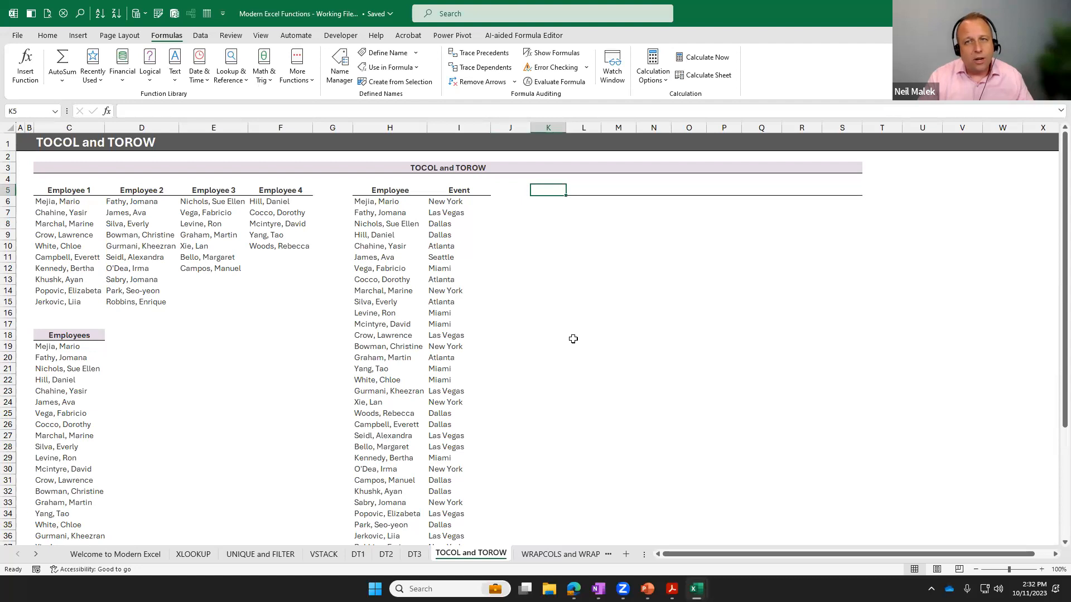
click(1041, 569)
click(1042, 569)
click(1042, 570)
click(1042, 569)
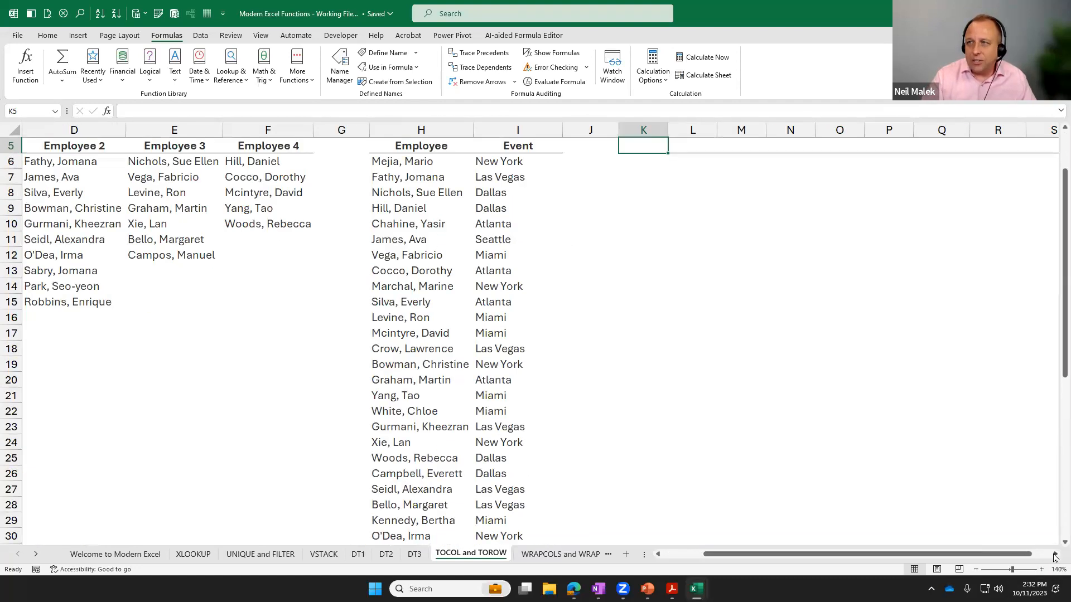
click(1055, 554)
click(1055, 554)
click(1054, 554)
scroll(495, 367, up, 1)
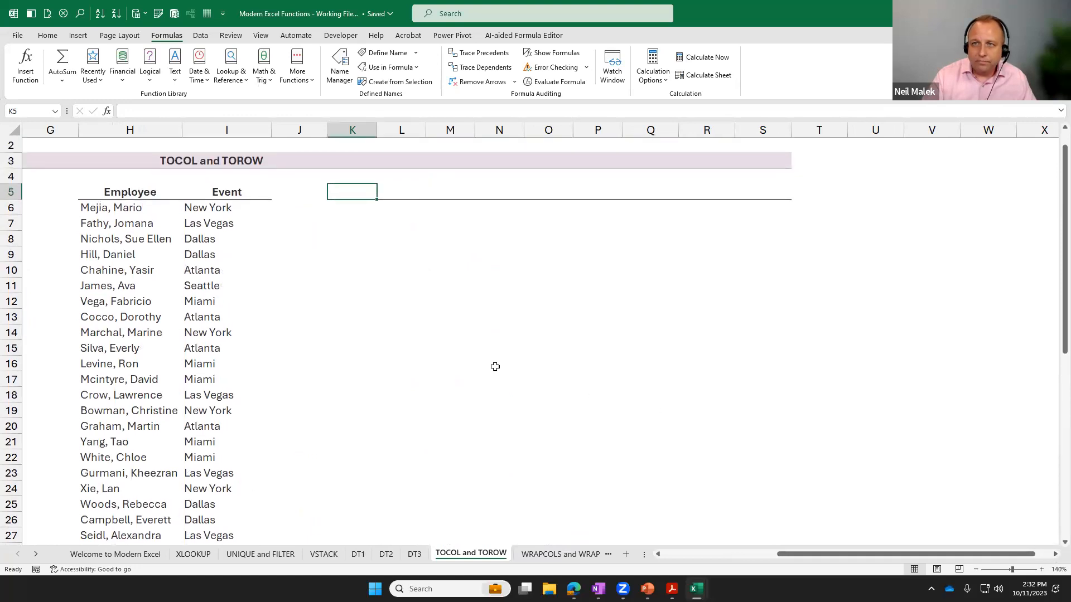
scroll(491, 362, up, 1)
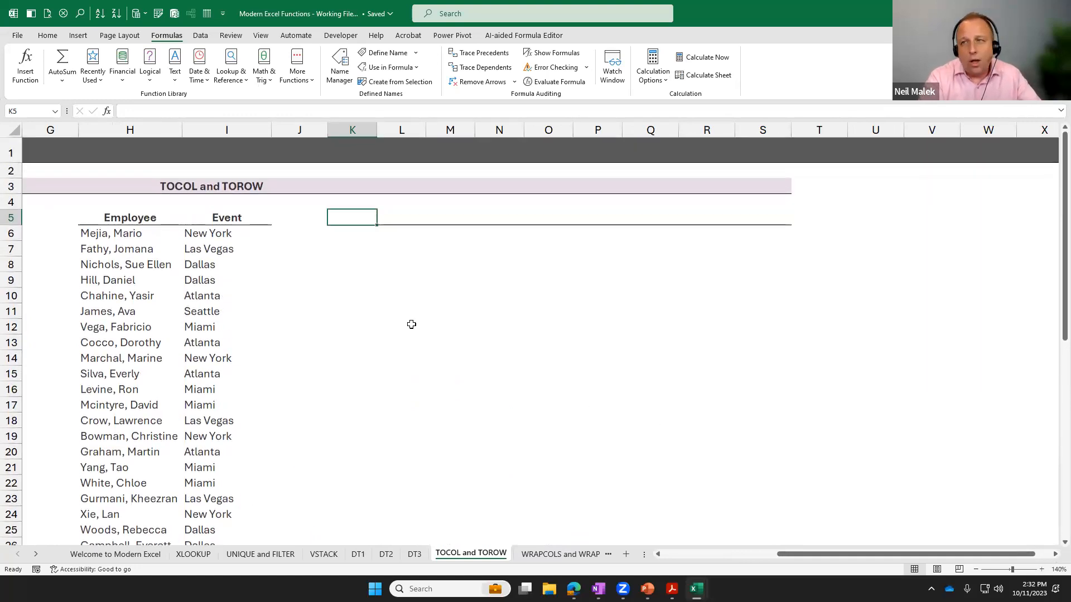
text(=TOROW()
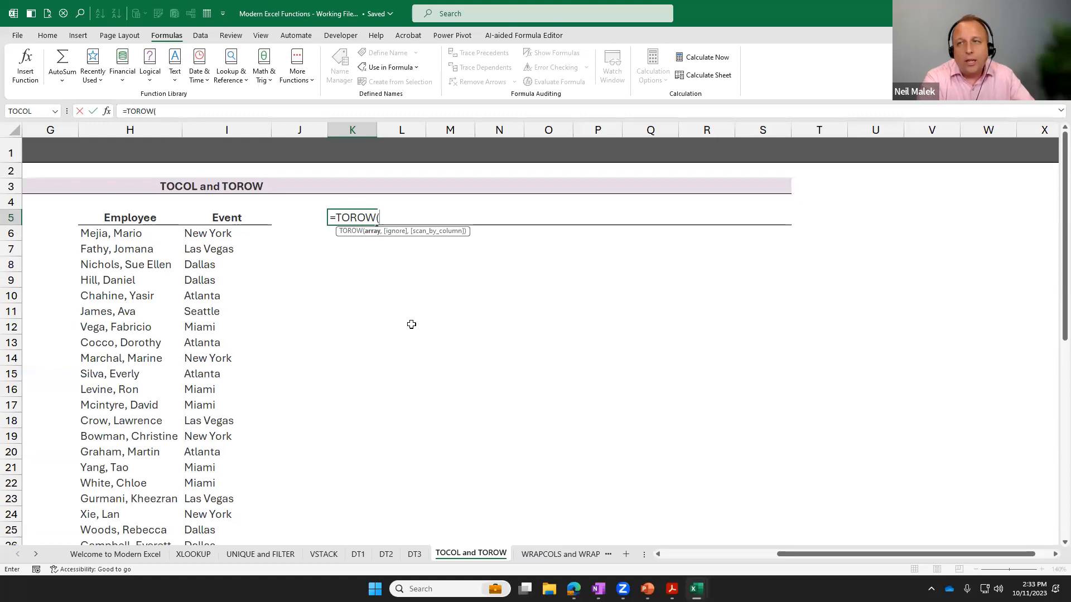
text(uniq)
key(Tab)
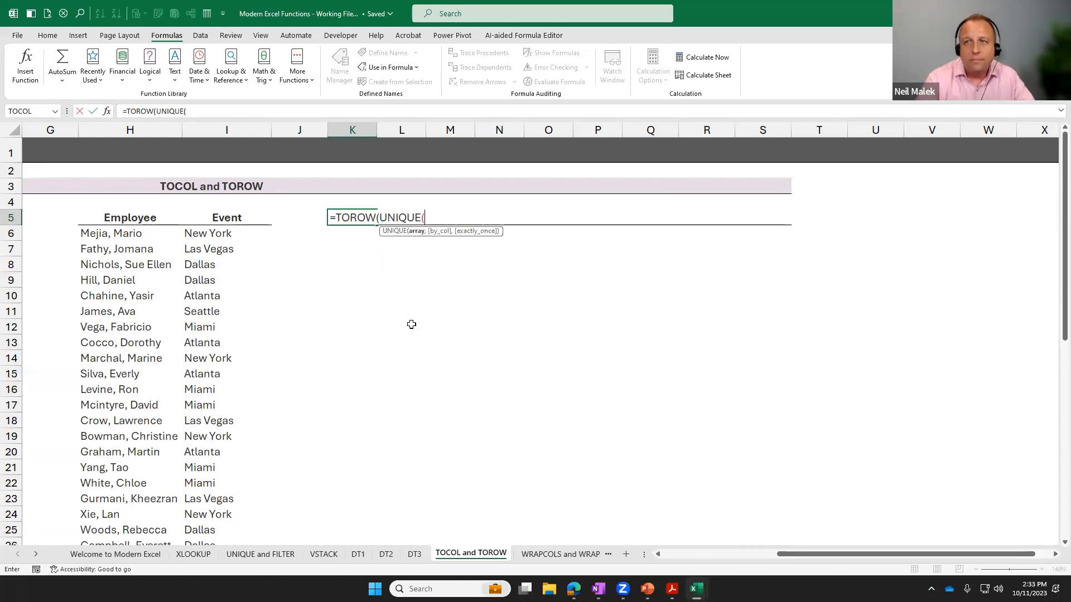
Complete the TOROW formula with the event range I6:I37 as the UNIQUE array, and widen columns K through P equally.
click(227, 235)
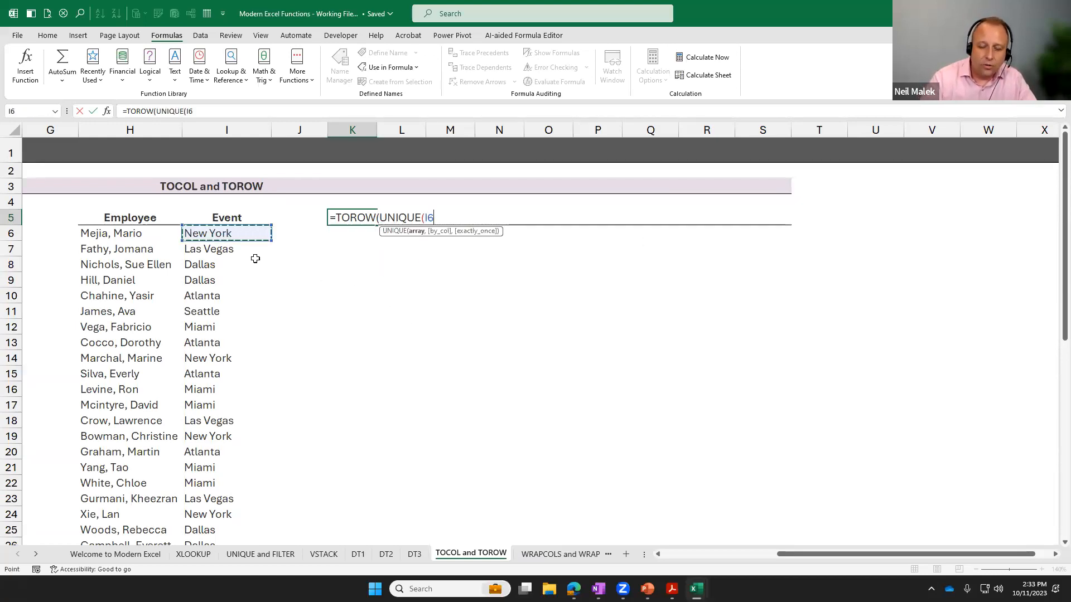
key(ctrl+shift+Down)
scroll(255, 259, up, 3)
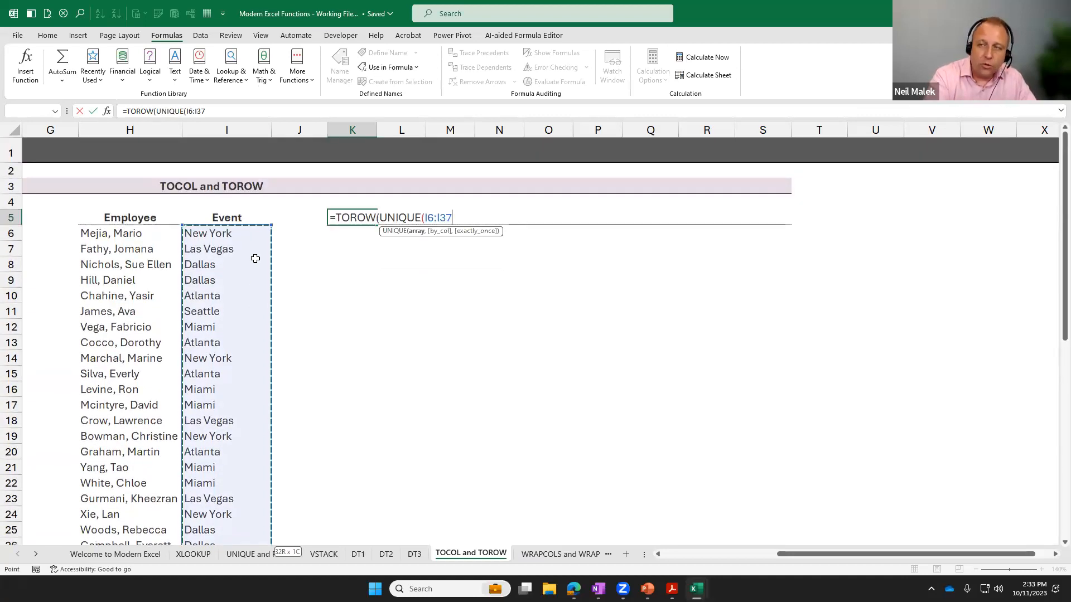
text())
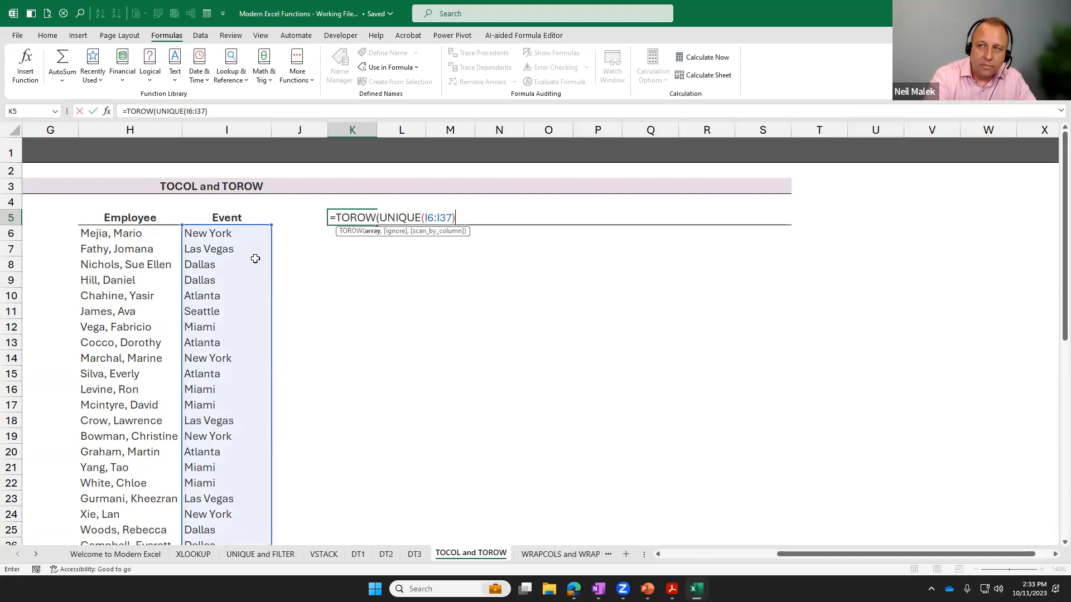
text())
key(Return)
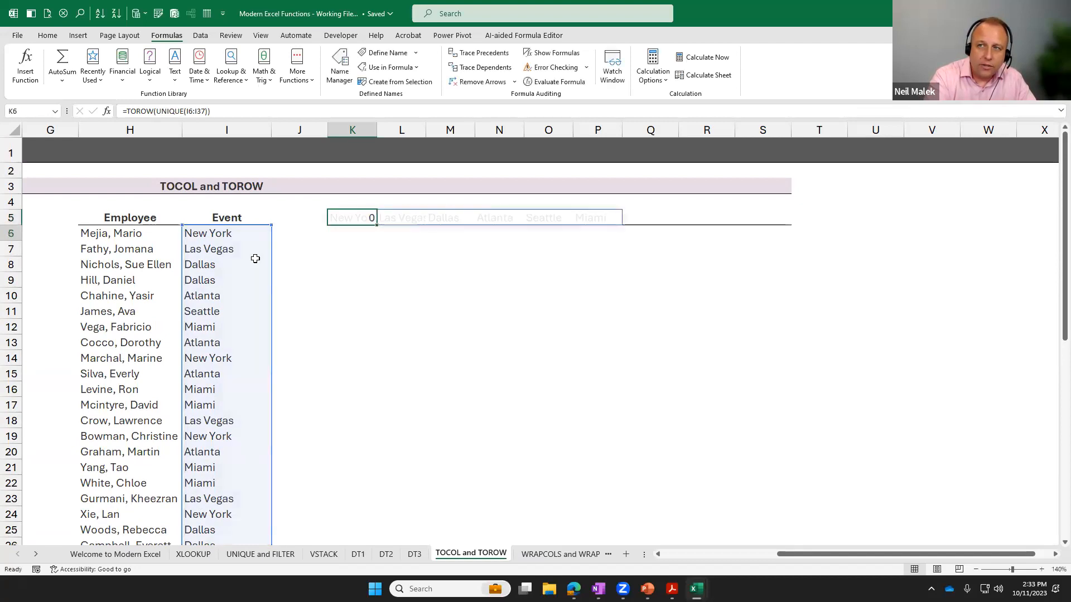
drag(352, 130, 658, 129)
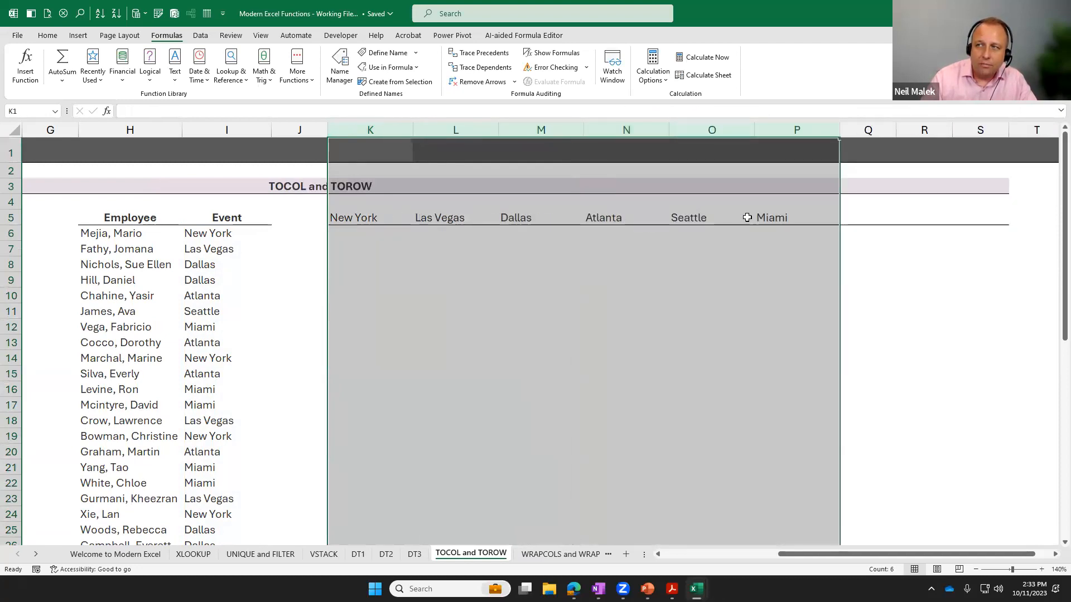
click(219, 280)
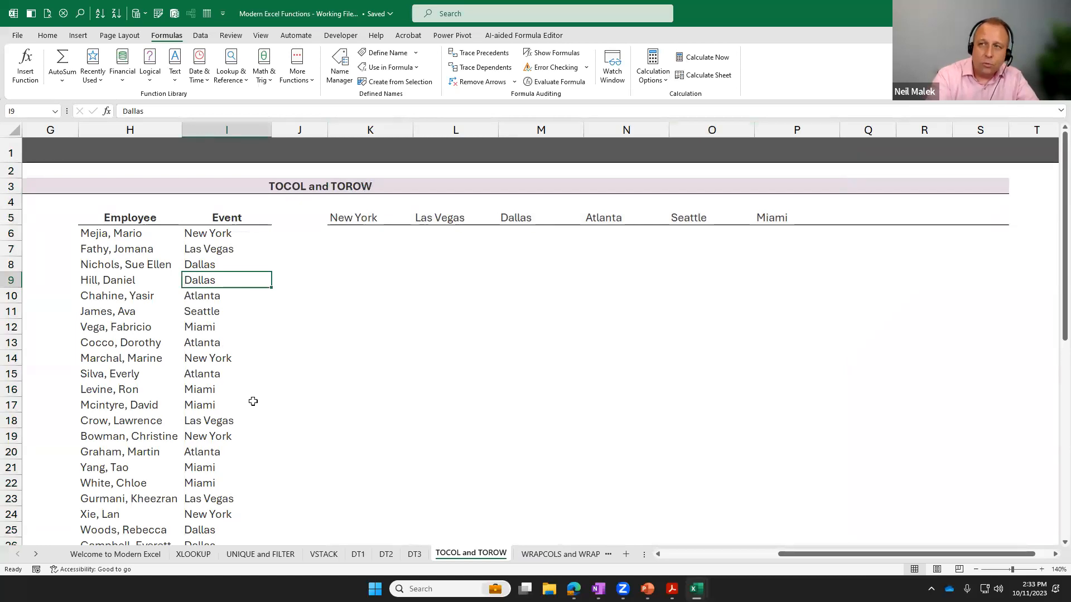
Change the event in I9 to Orlando and check the TOROW header row starting in K5.
text(Orlando)
key(Return)
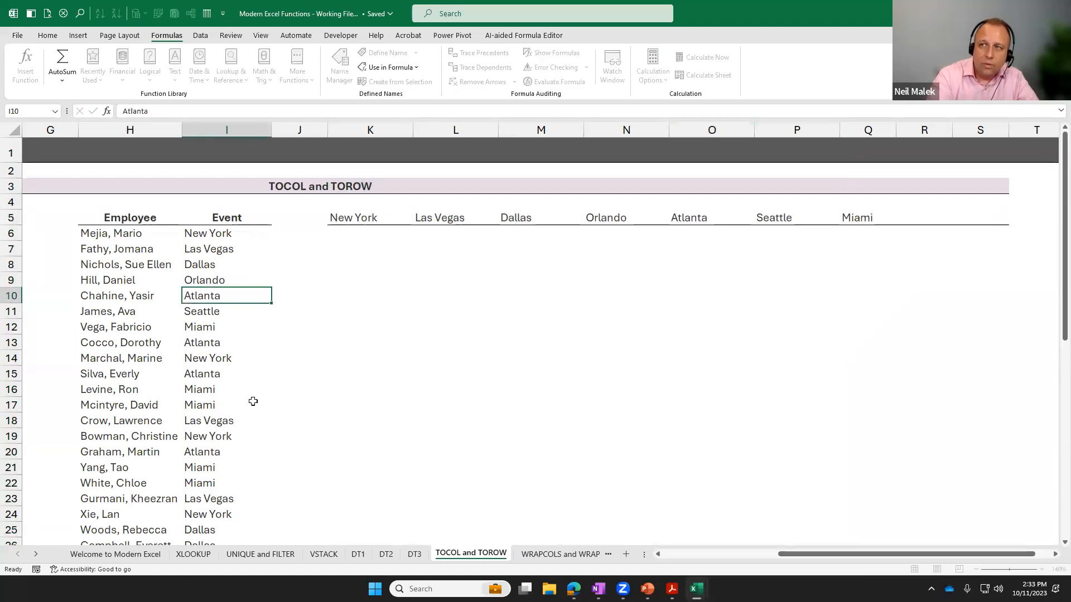
click(605, 223)
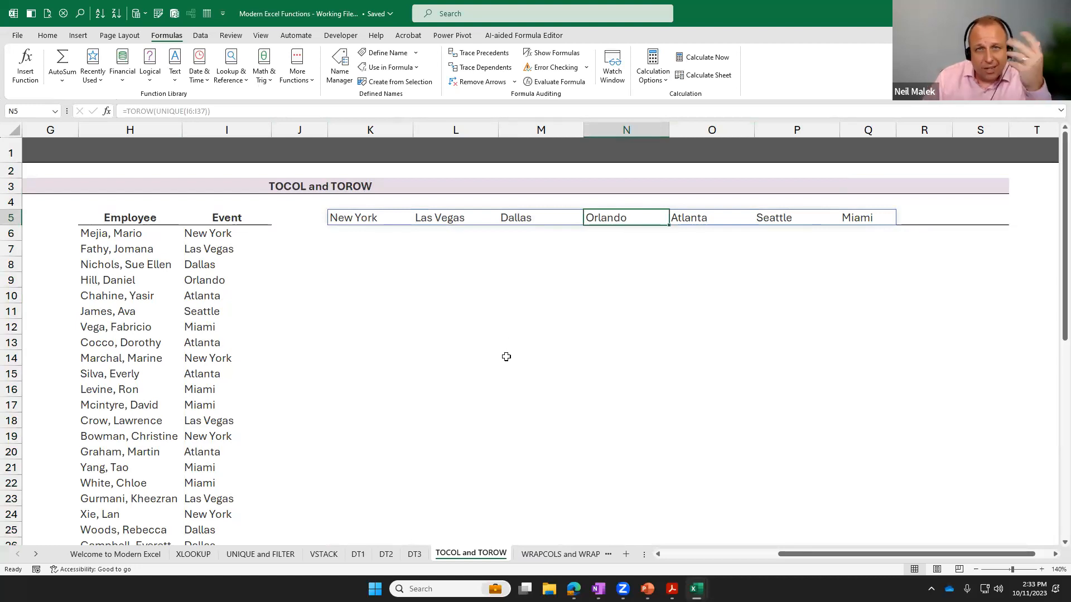
Wrap the UNIQUE function in K5's TOROW formula in SORT so the event headers are listed alphabetically.
click(360, 217)
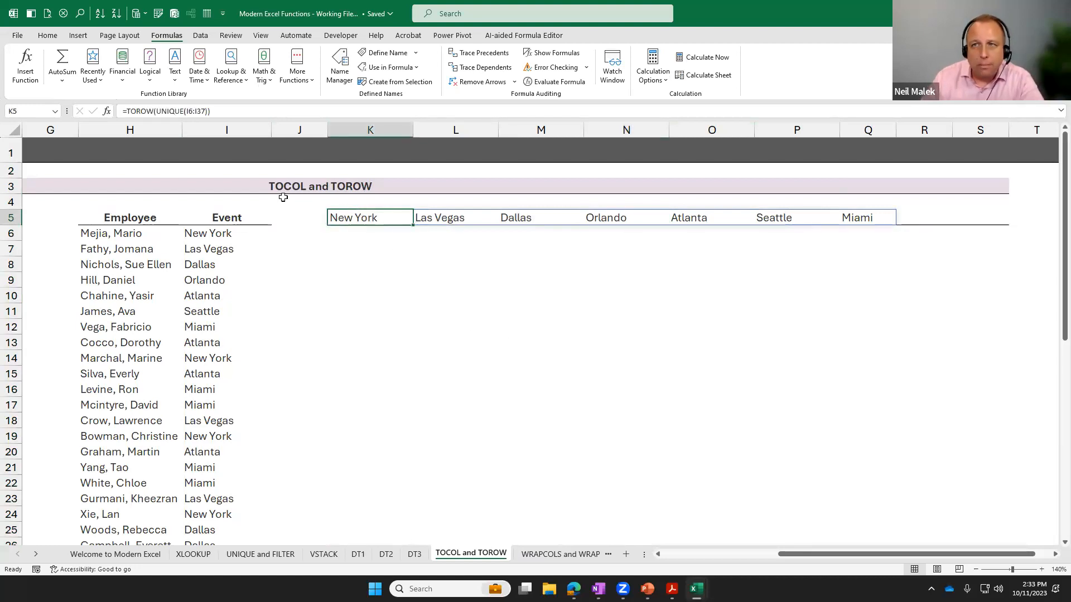
double_click(365, 217)
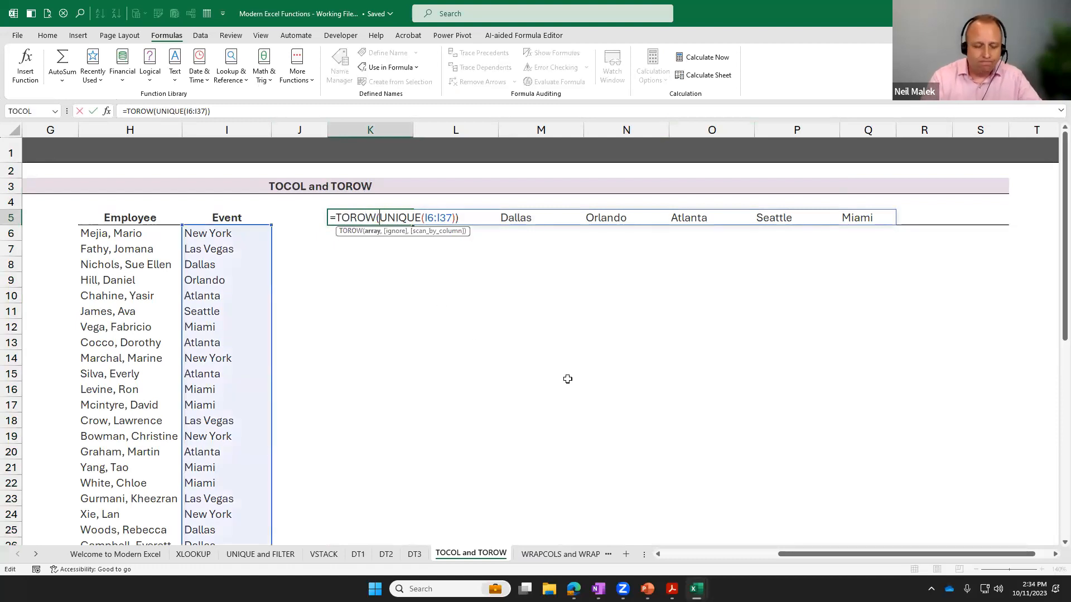
text(sort()
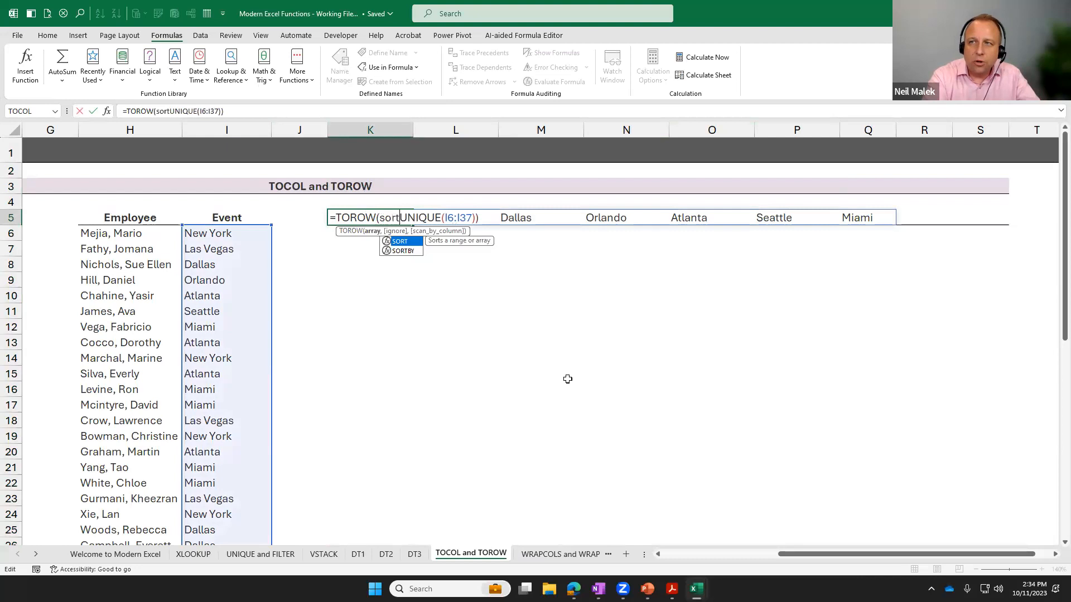
click(489, 217)
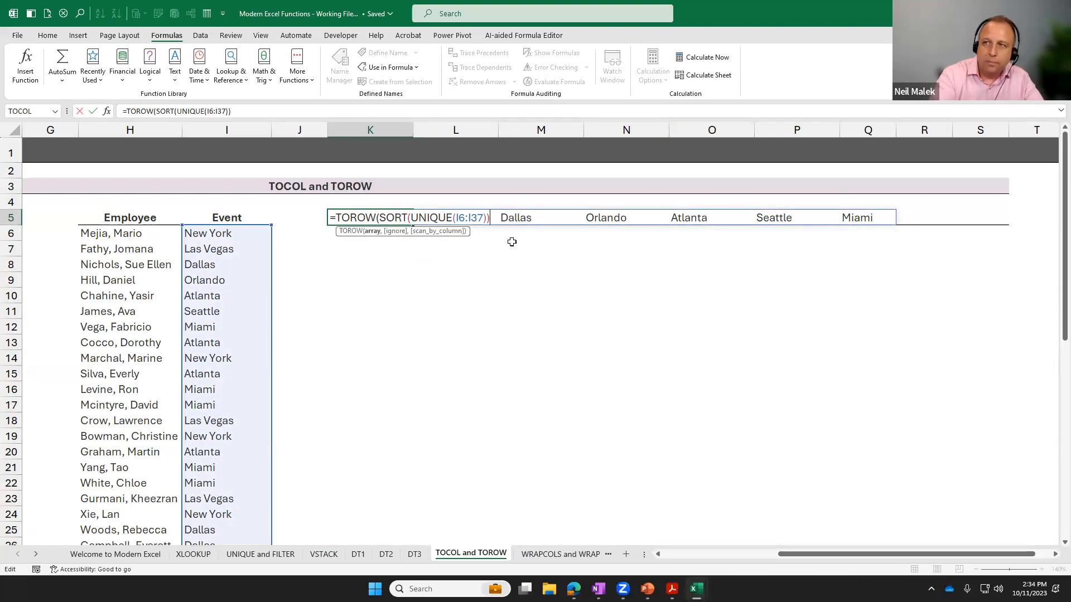
text())
key(Return)
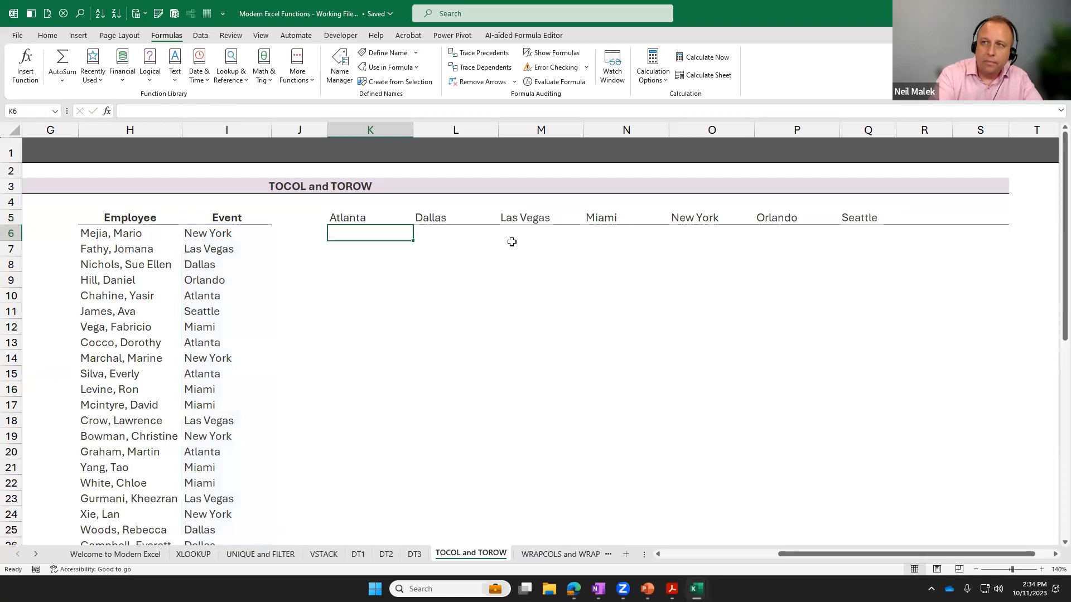
Examine the sorted event headers across K5:Q5 and review the nested TOROW, SORT and UNIQUE formula in K5.
click(355, 216)
click(431, 216)
click(526, 216)
click(629, 217)
click(714, 217)
click(803, 215)
click(876, 215)
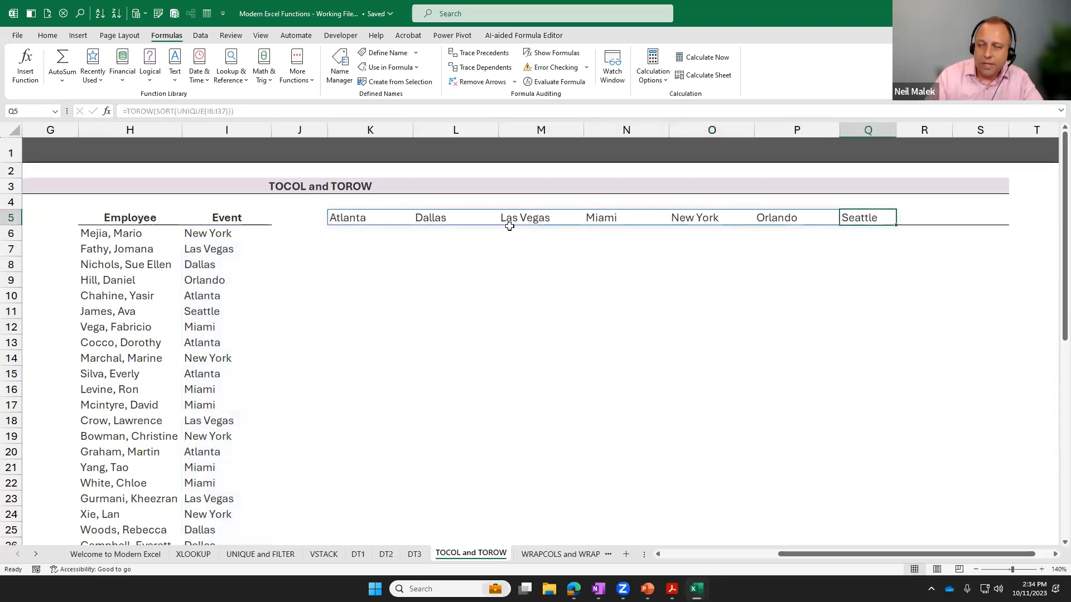
double_click(364, 217)
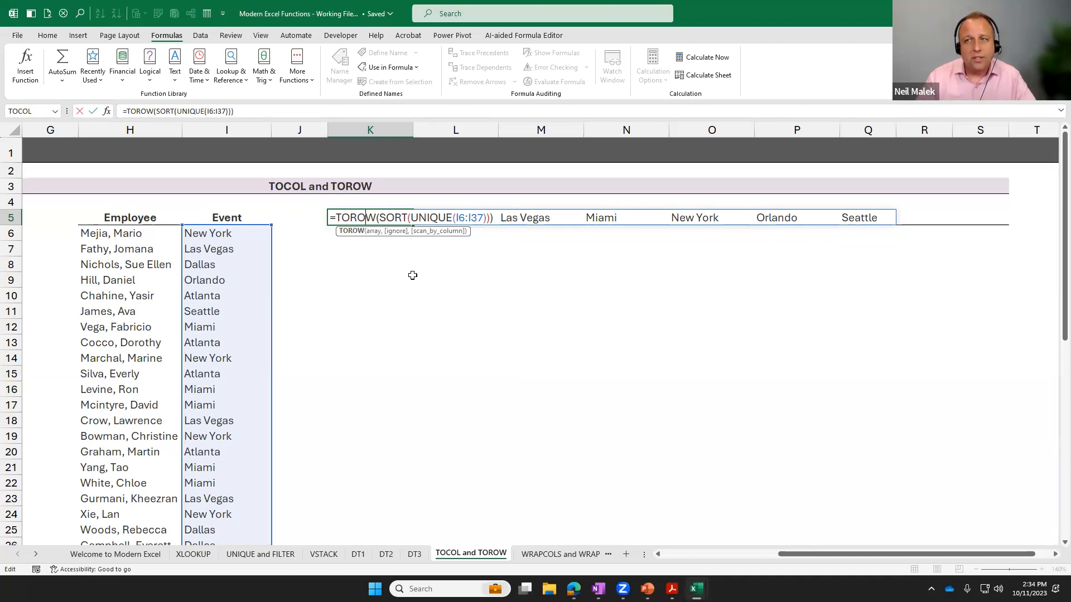
key(ctrl+Return)
Go to the WRAPCOLS and WRAPROWS sheet and examine how employee records repeat down the tall list in column C.
click(548, 555)
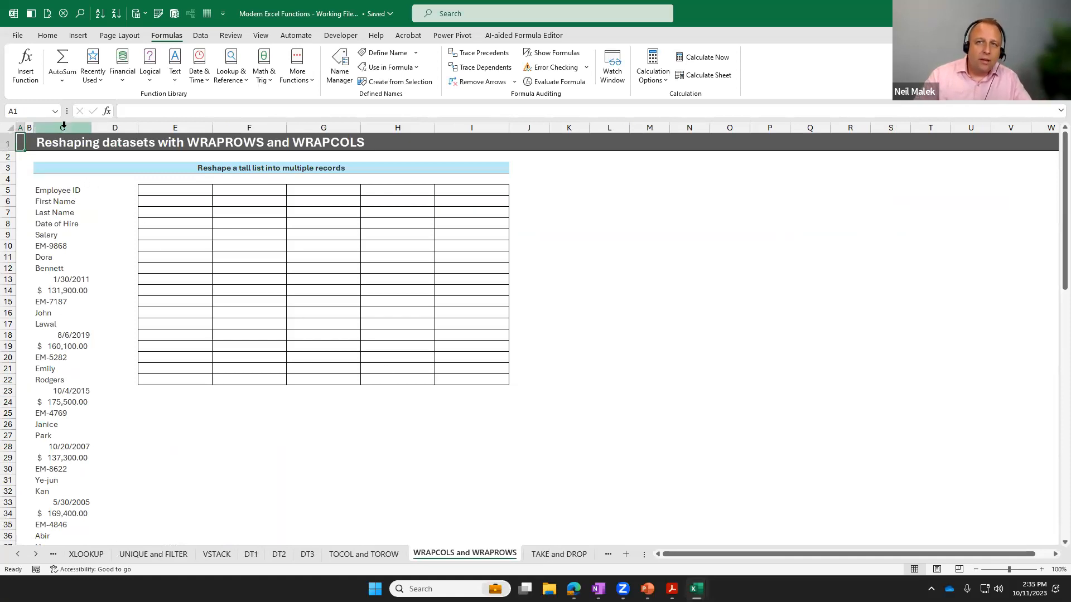
click(59, 191)
drag(63, 191, 65, 494)
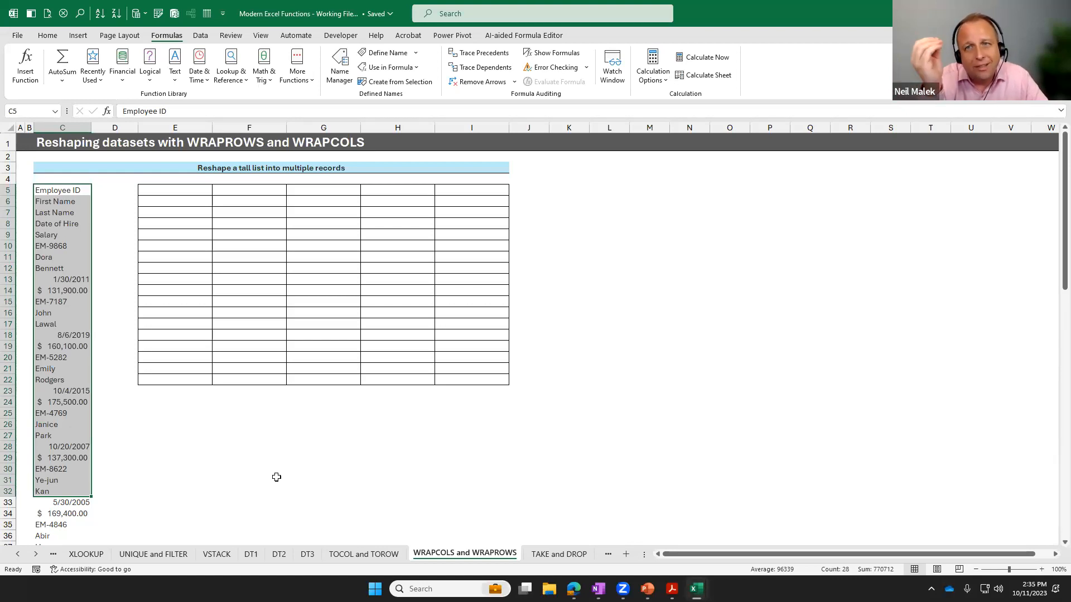
click(54, 250)
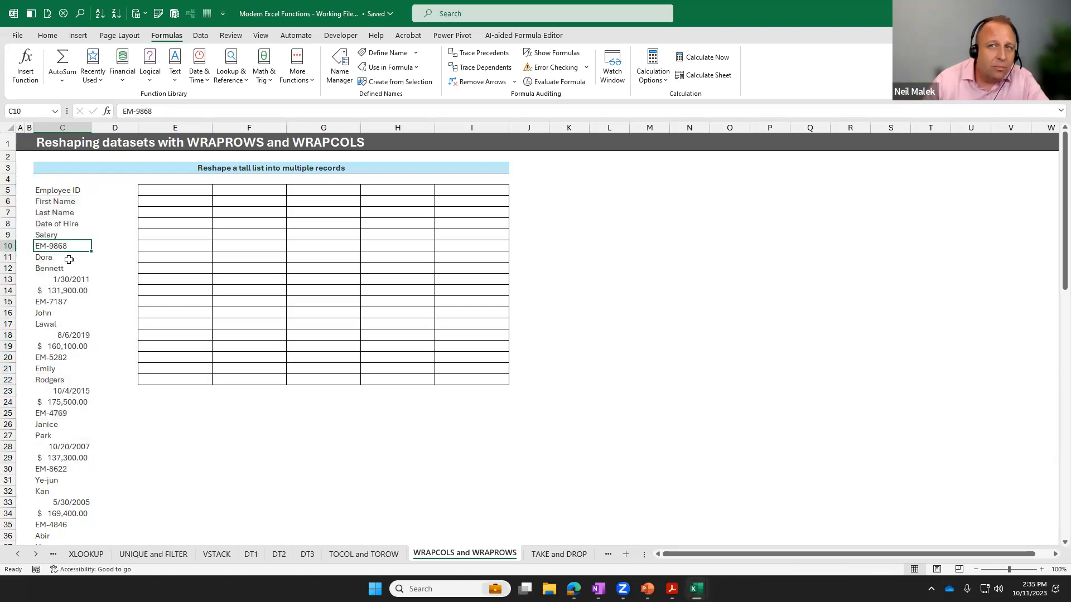
click(68, 260)
click(72, 269)
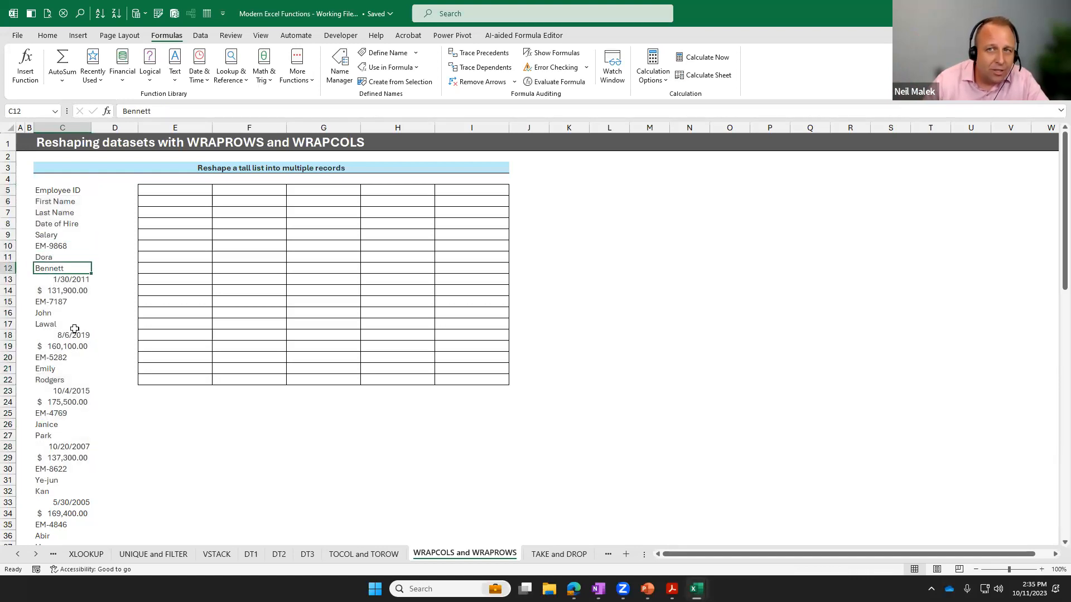
click(74, 304)
click(74, 314)
click(74, 324)
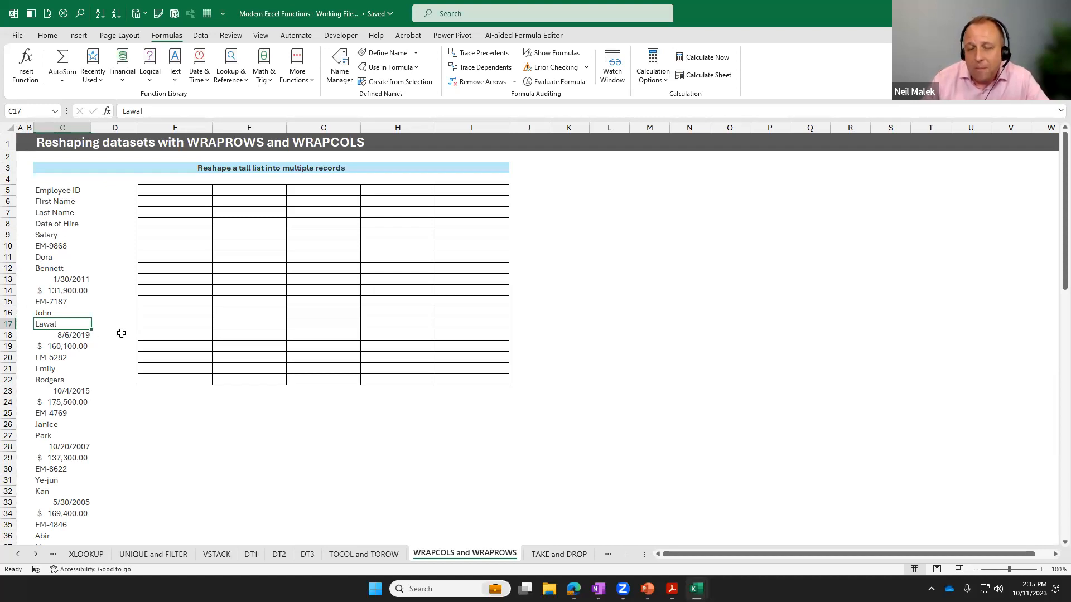
Start a WRAPROWS function in E5 with the tall employee list C5:C94 as the Vector argument.
click(181, 189)
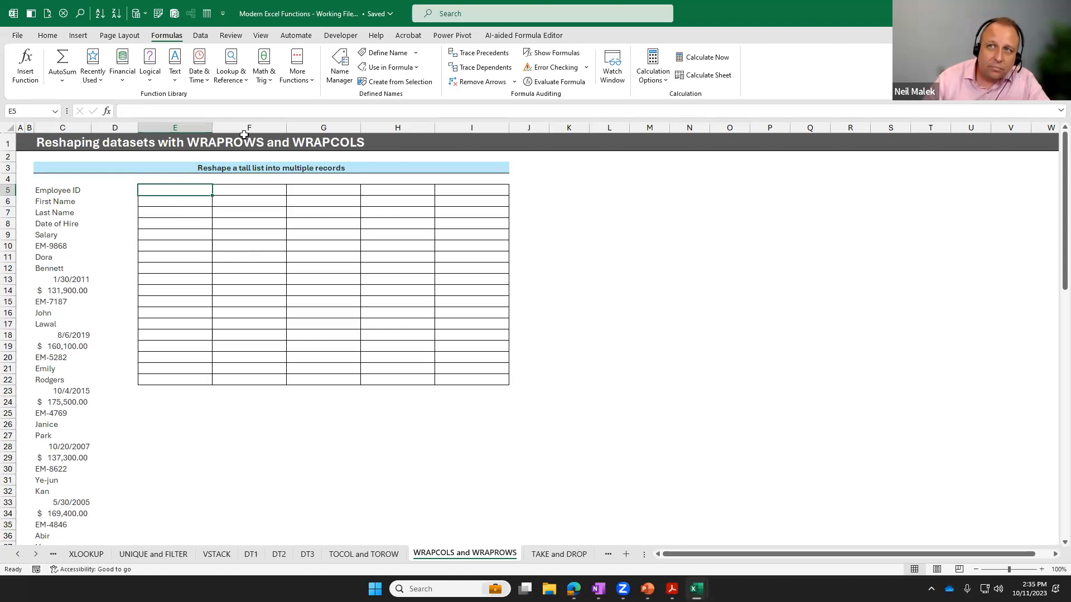
click(238, 78)
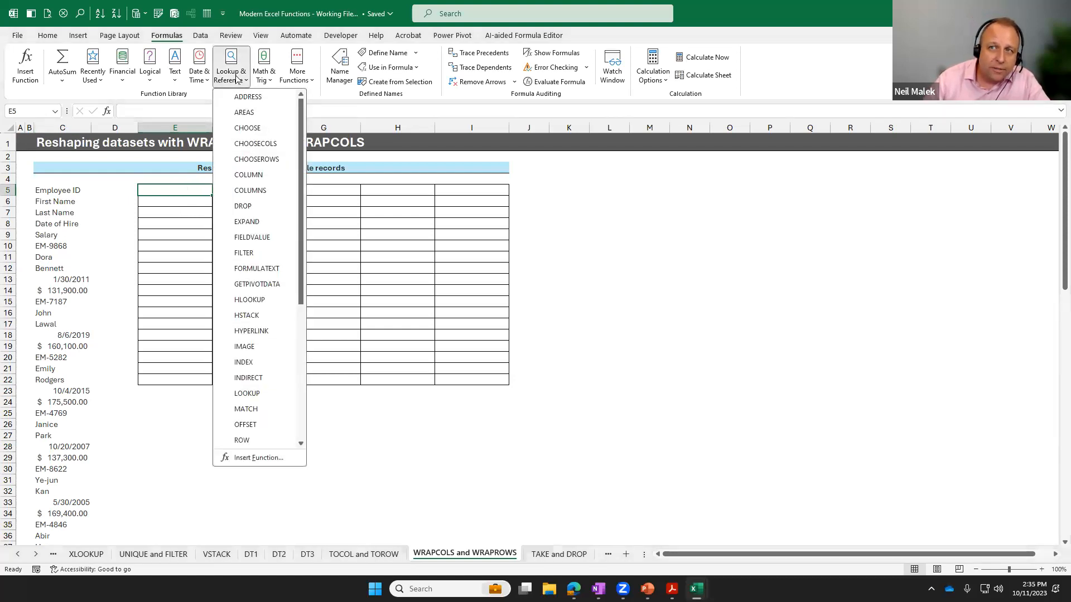
scroll(245, 212, down, 5)
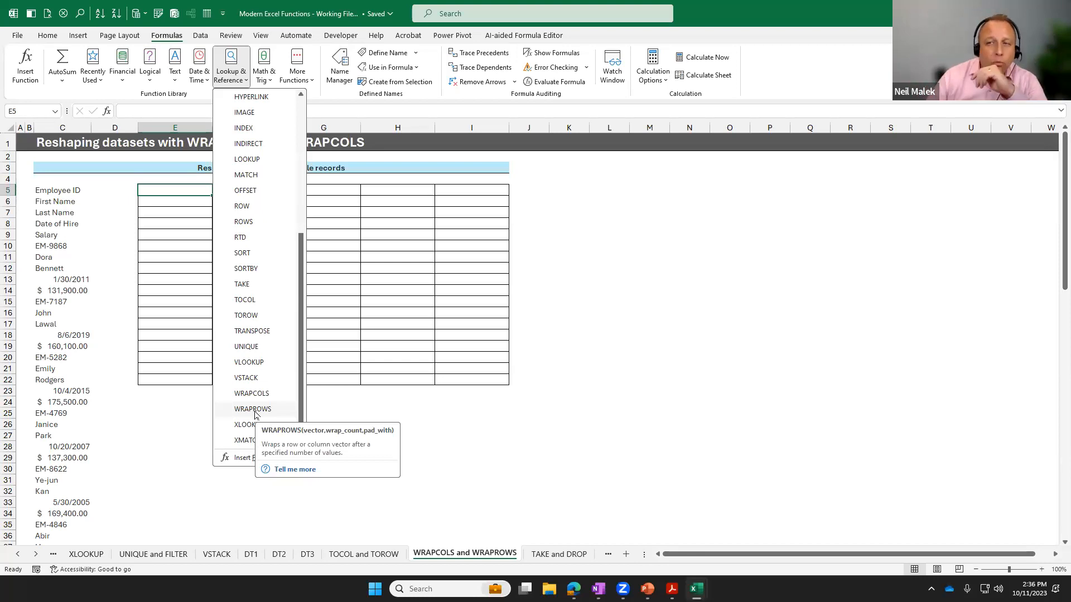
click(252, 410)
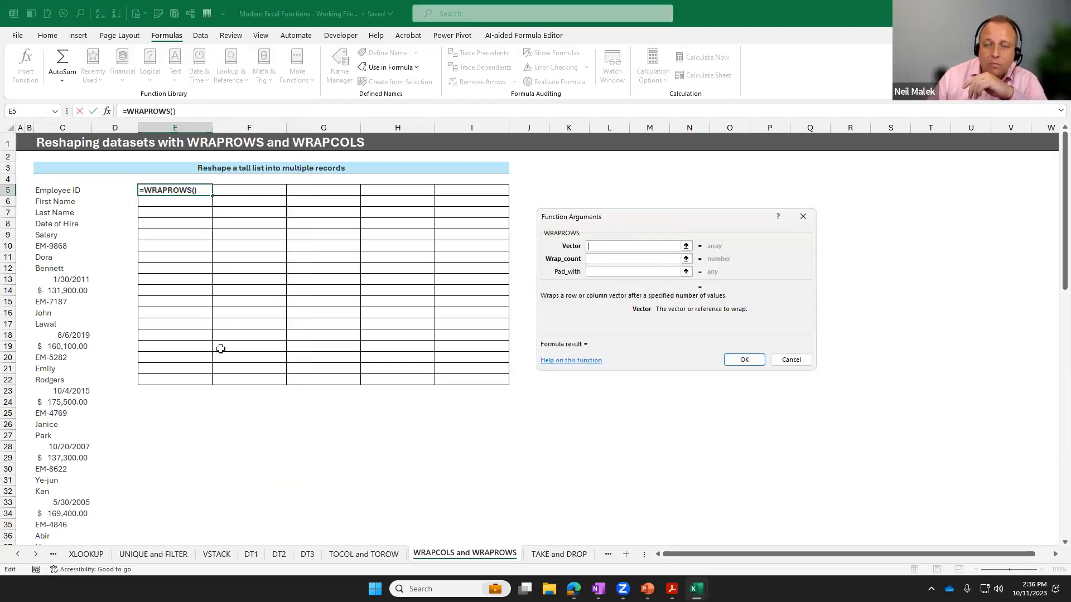
click(67, 191)
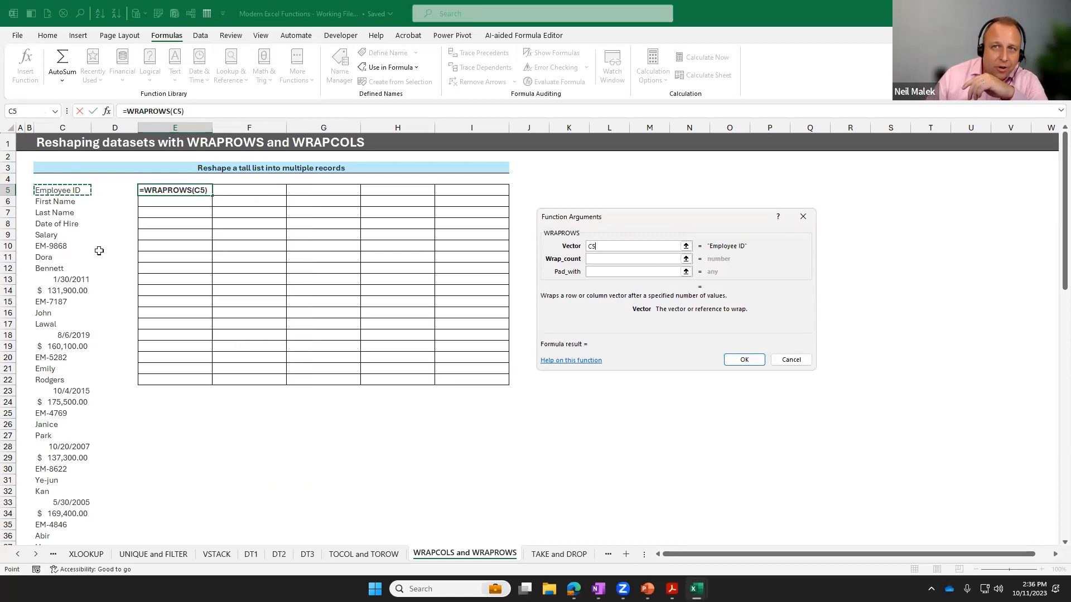
key(ctrl+shift+Down)
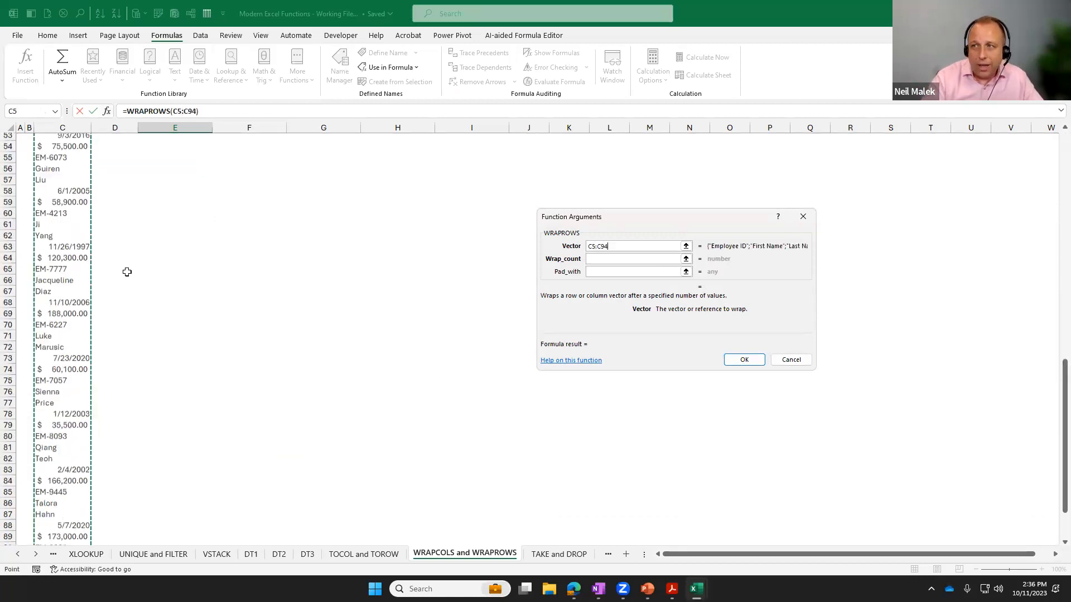
scroll(127, 272, up, 19)
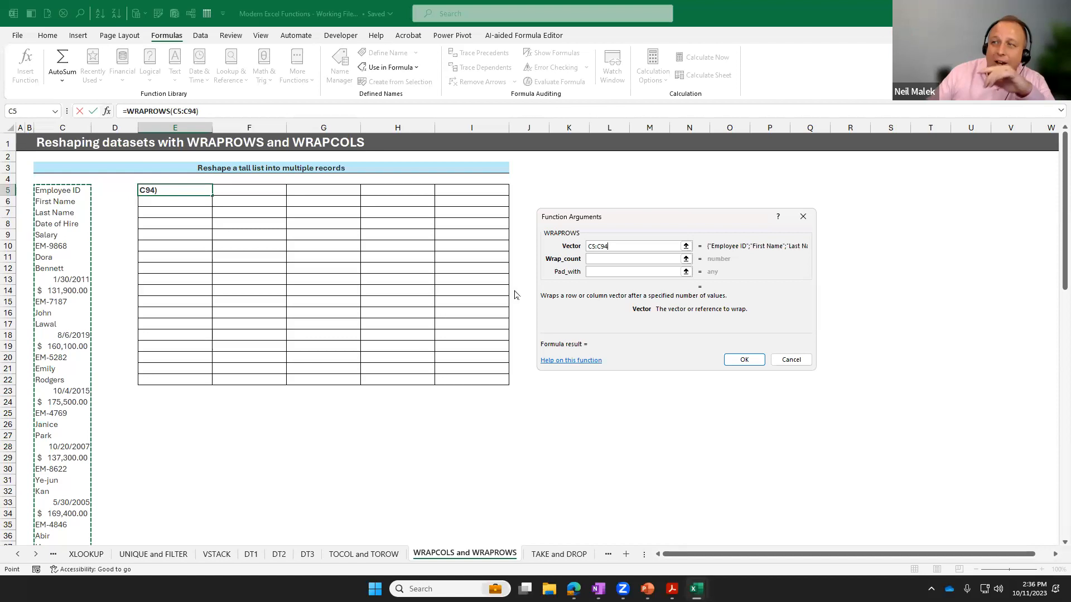
Set the WRAPROWS Wrap_count argument to 5, leave Pad_with empty and complete the formula.
click(623, 260)
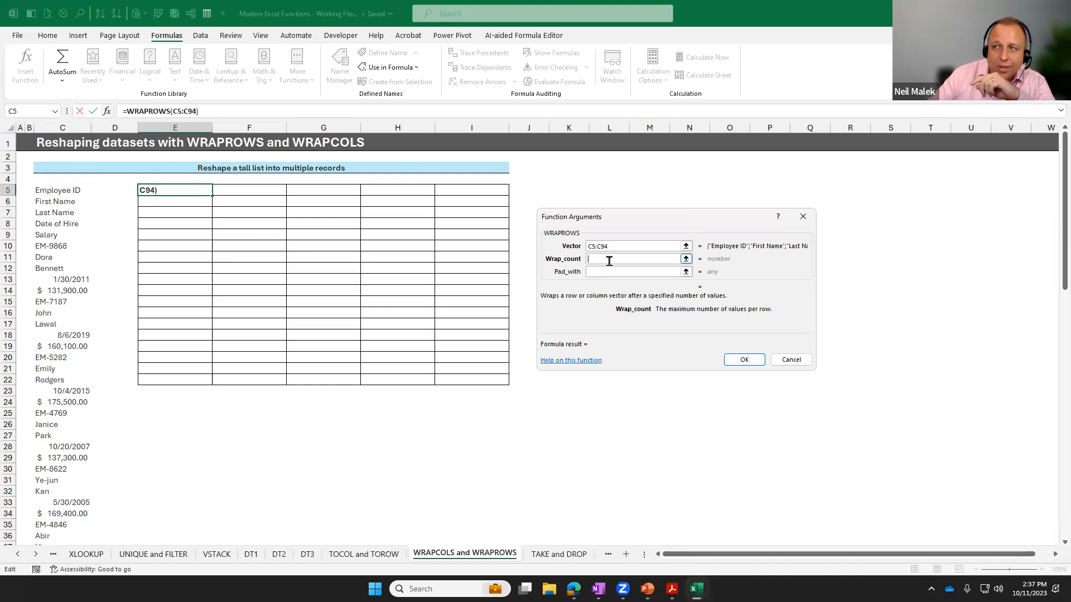
text(5)
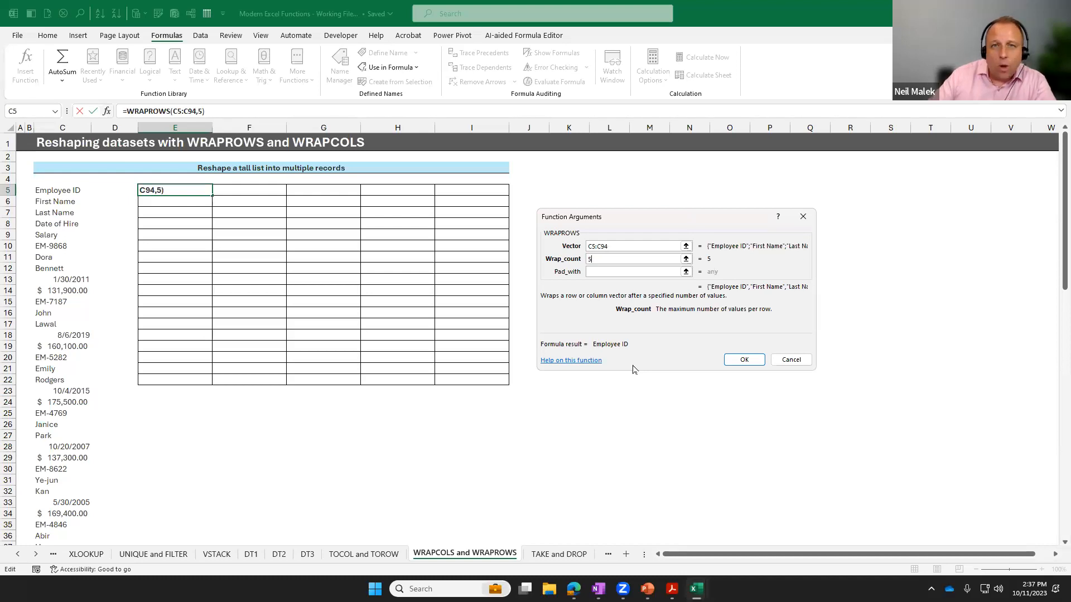
click(745, 360)
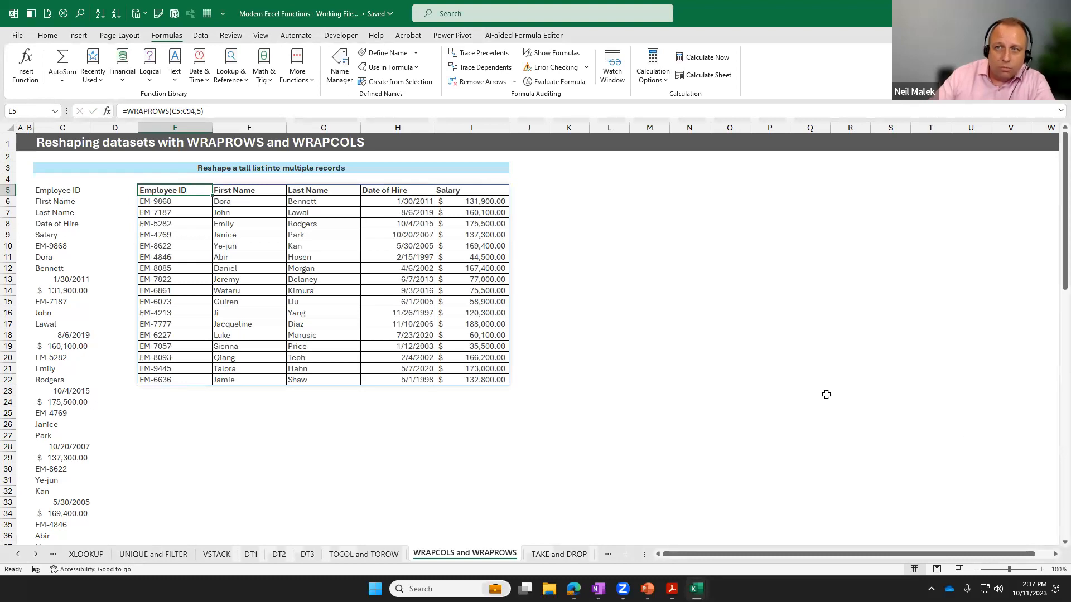
click(566, 225)
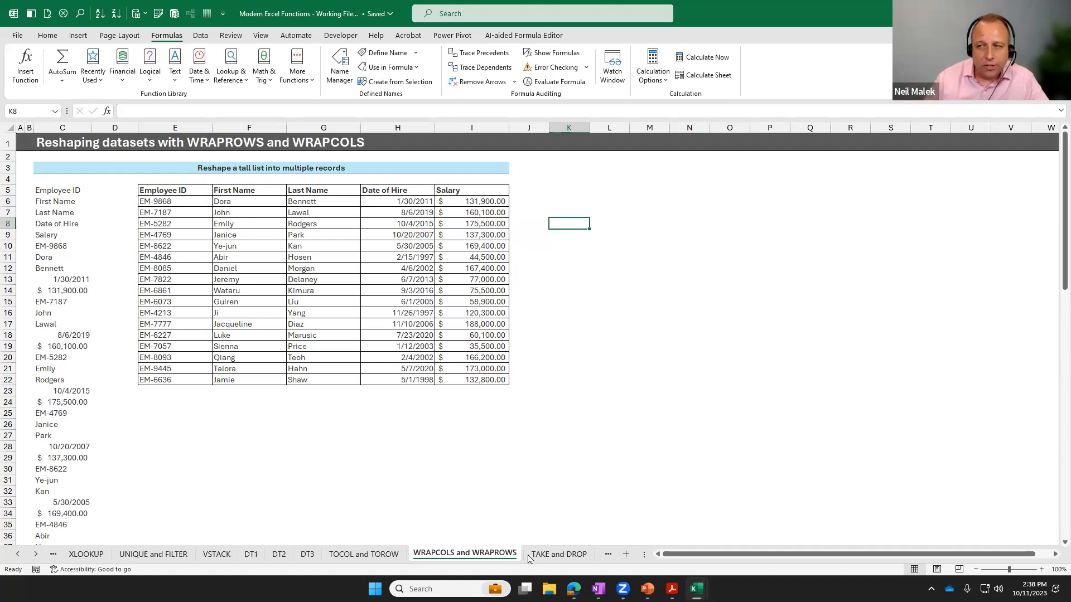
Go to the TAKE and DROP sheet and examine the customer account list and the empty Top 10 Accounts by Value area.
click(553, 554)
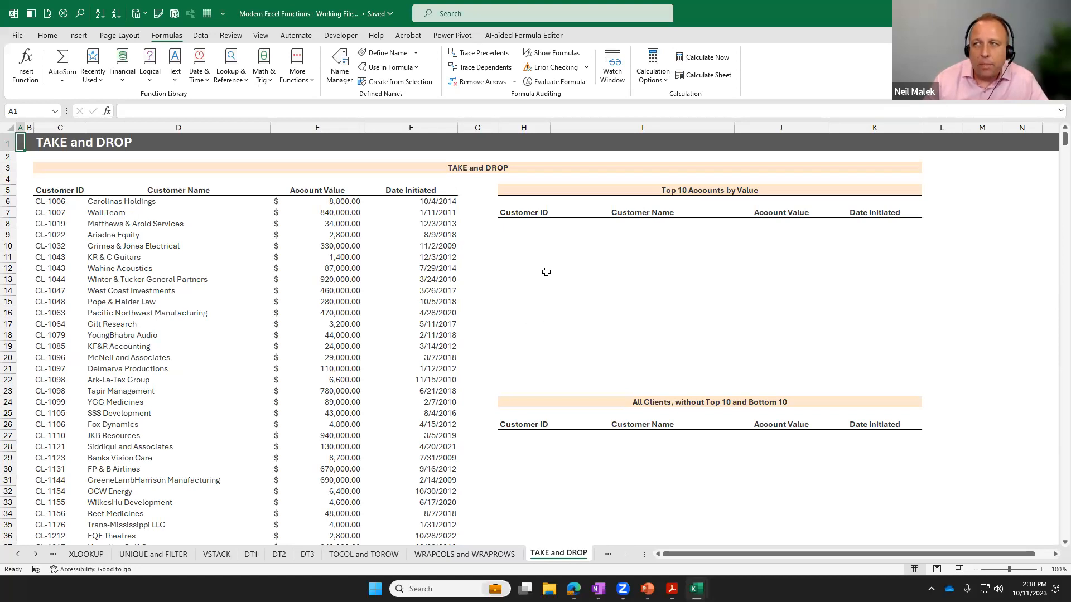
click(530, 234)
click(529, 224)
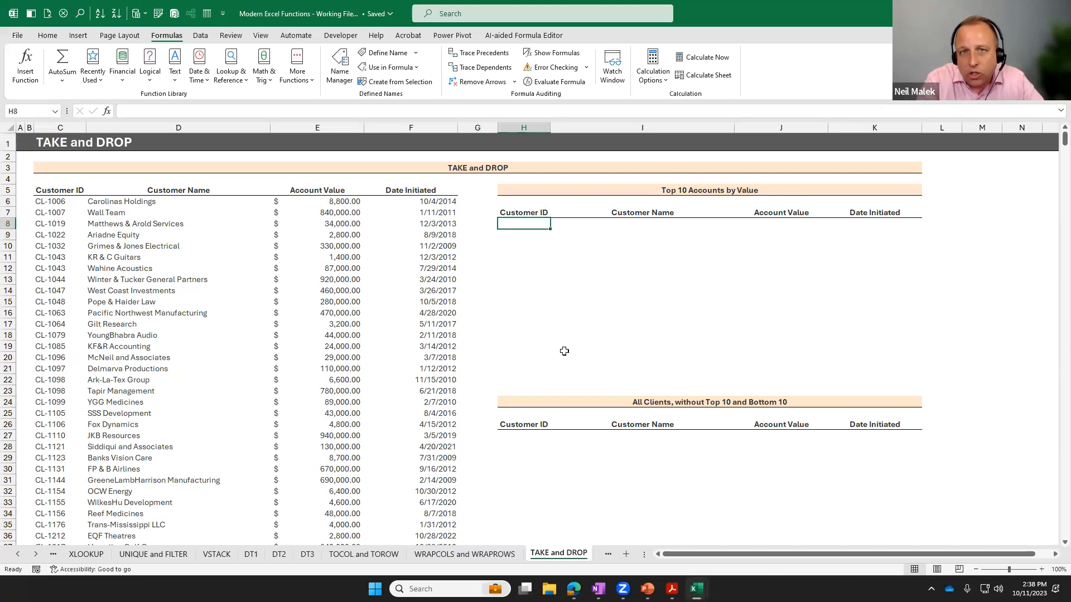
drag(45, 192, 415, 526)
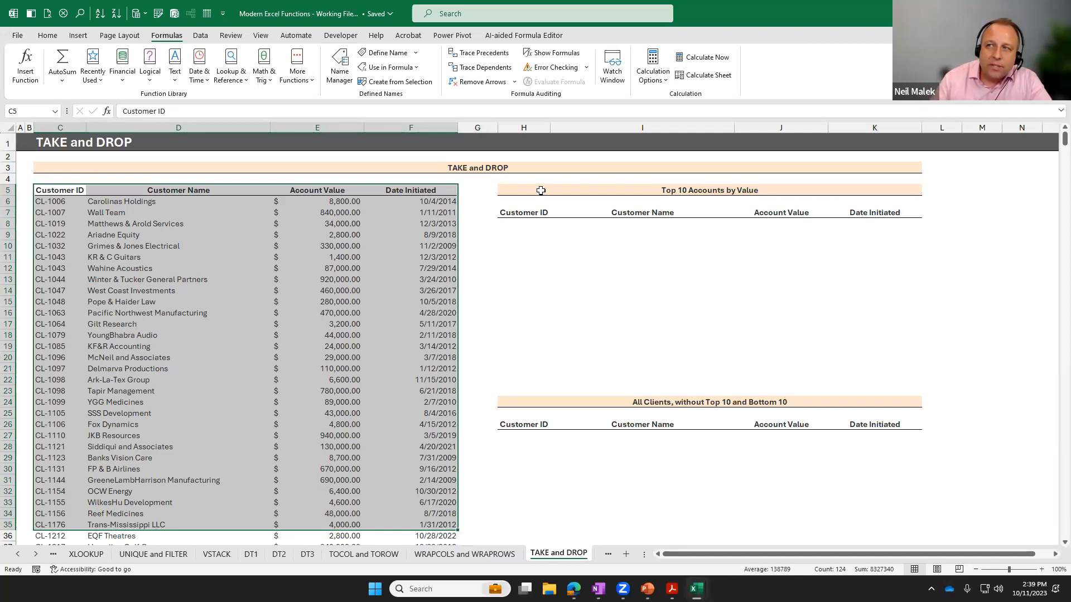
drag(544, 191, 845, 373)
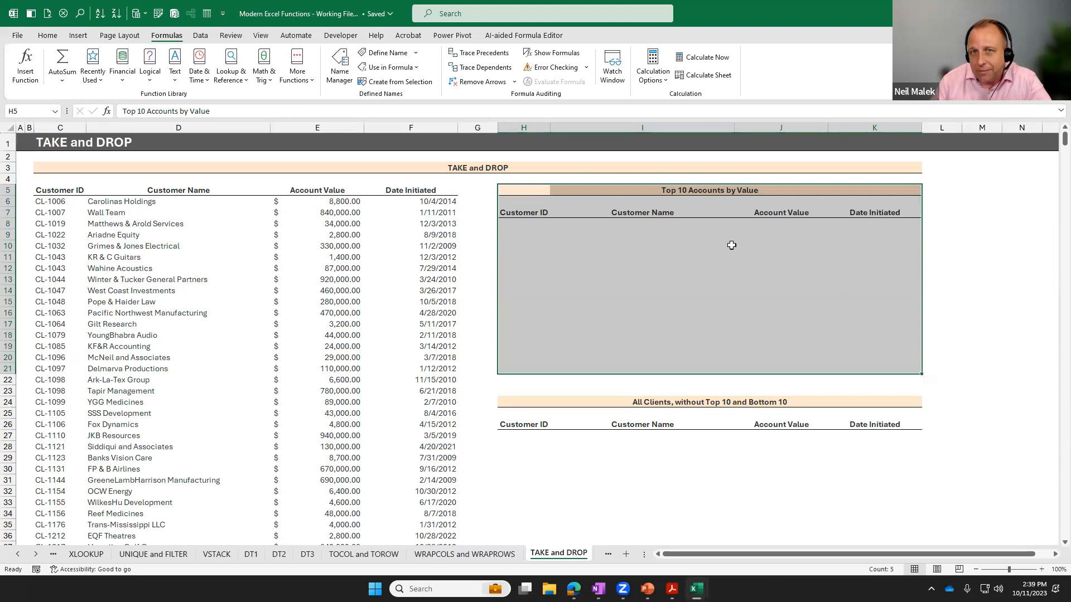
click(553, 215)
click(539, 222)
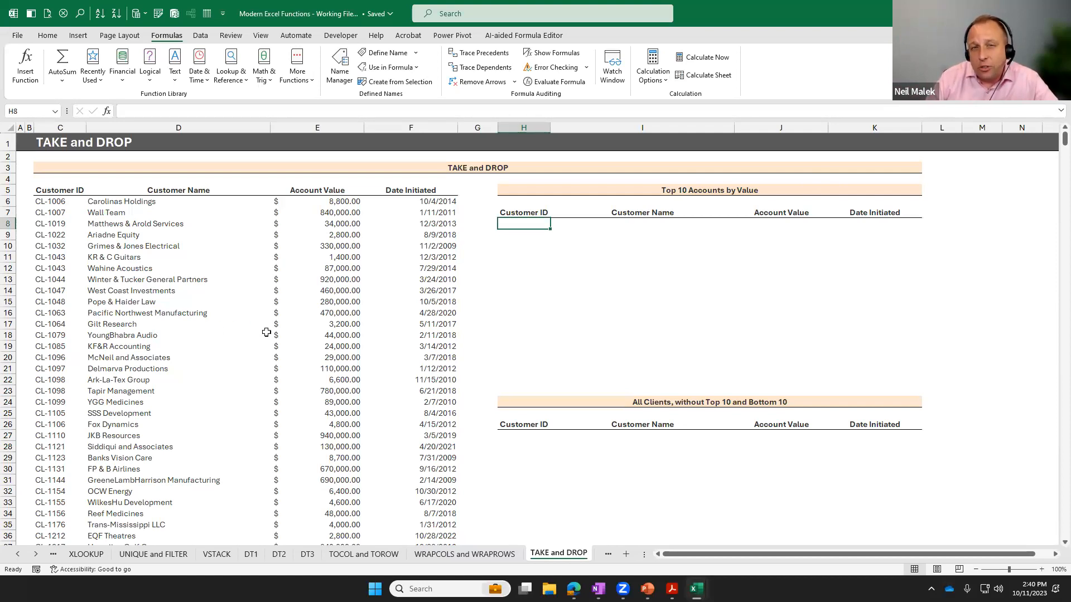
Start a TAKE function in H8 under Top 10 Accounts by Value, with a nested SORT function as its array argument.
click(1042, 570)
click(1041, 570)
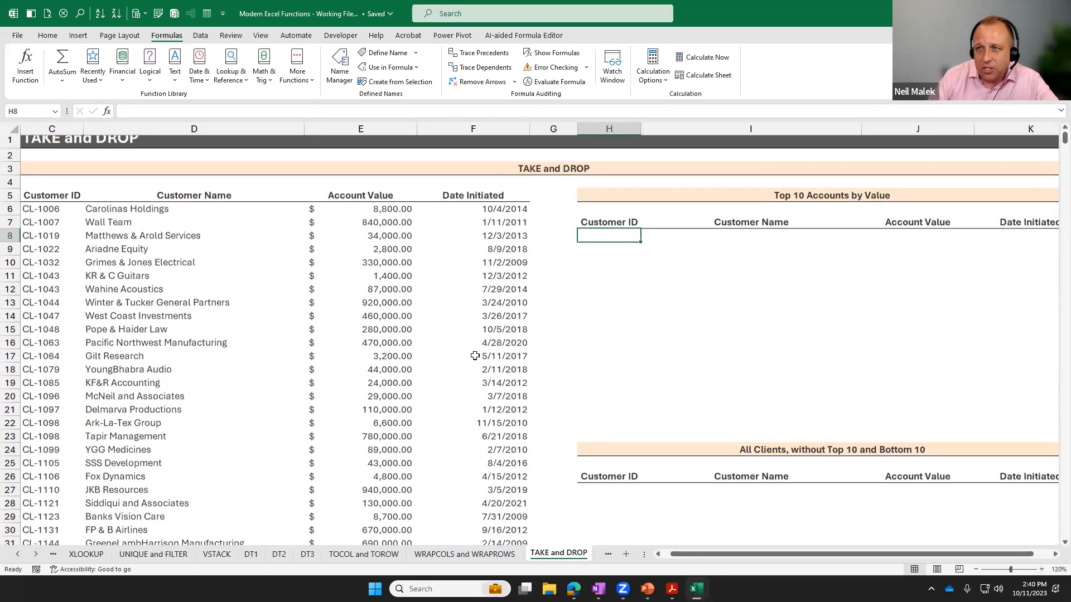
scroll(475, 356, up, 1)
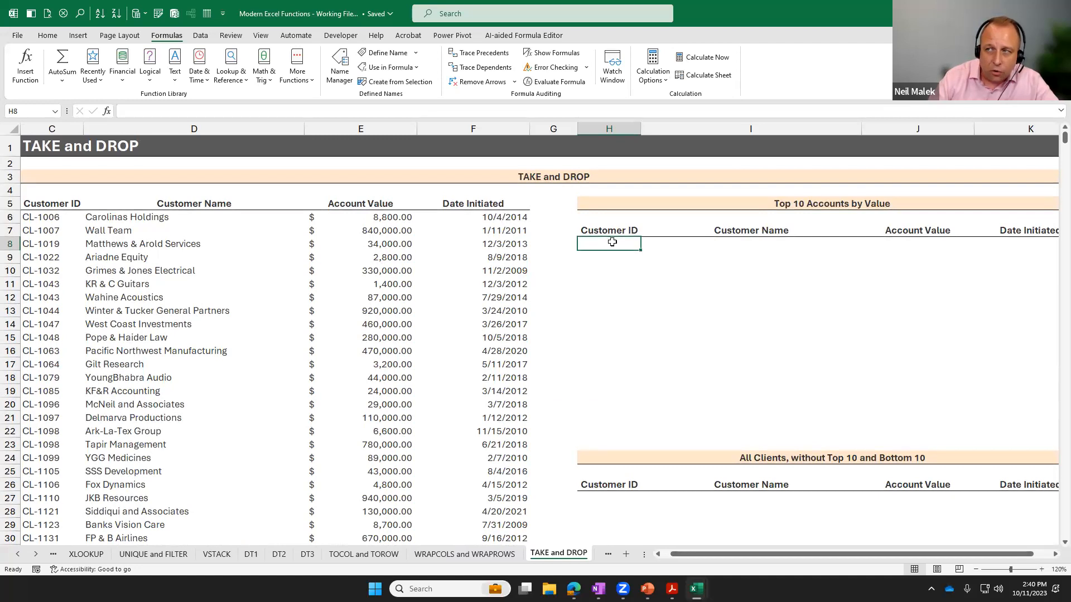
text(=)
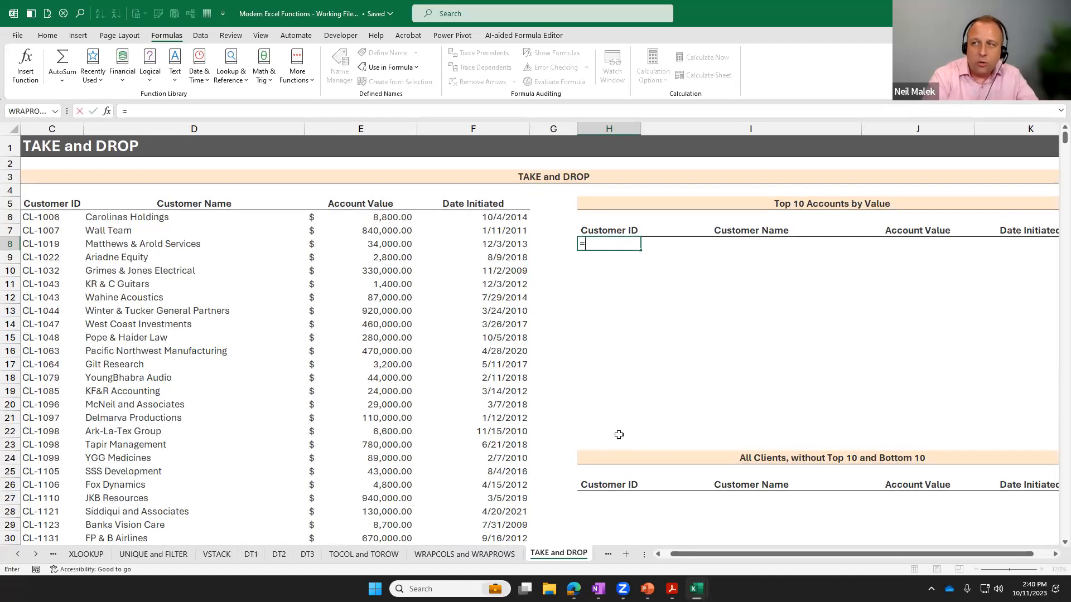
text(ta)
key(Tab)
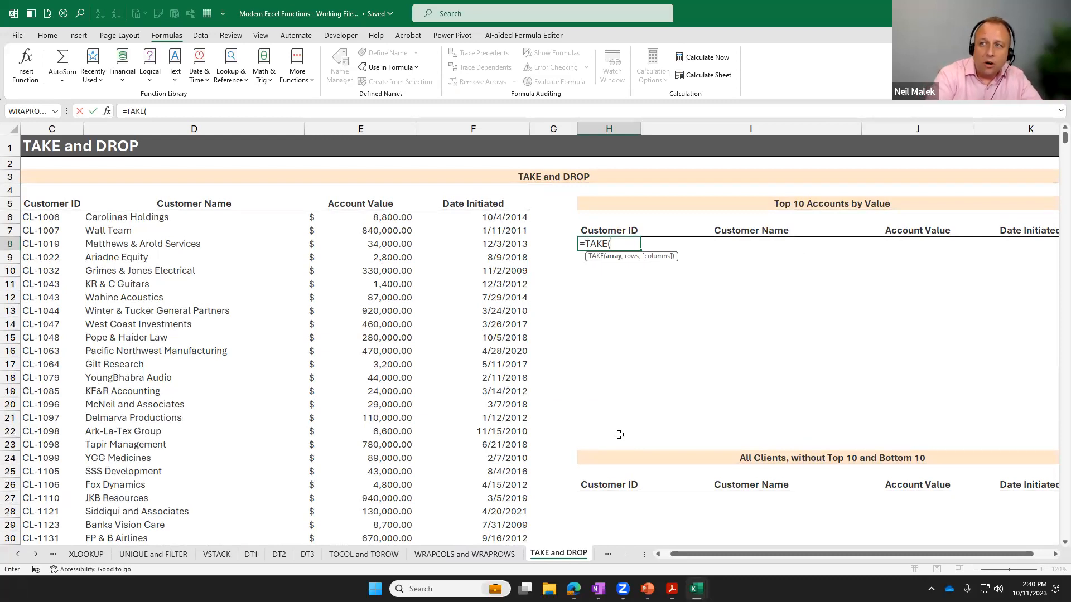
text(sor)
key(Tab)
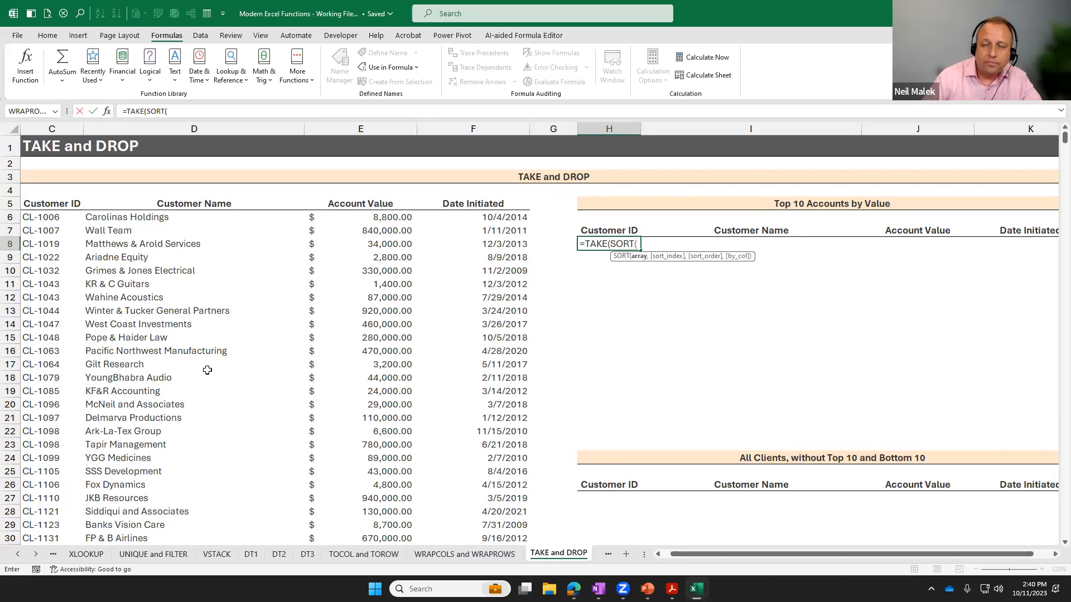
Fill in the nested SORT with array C6:F1054, sort index 3 for Account Value and sort order -1 for descending.
click(36, 217)
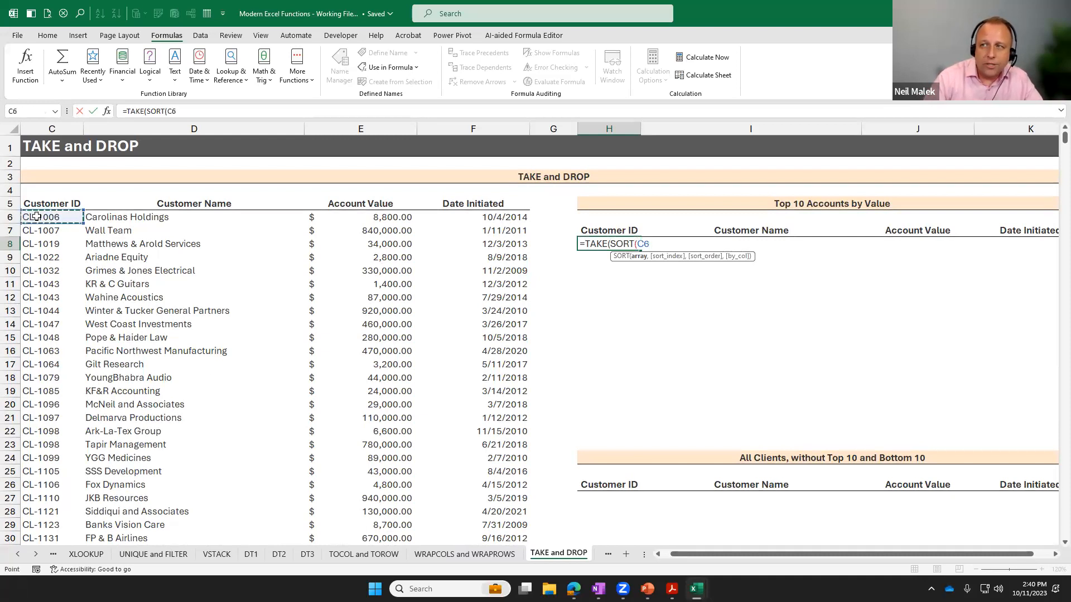
key(ctrl+shift+Right)
key(ctrl+shift+Down)
key(ctrl+BackSpace)
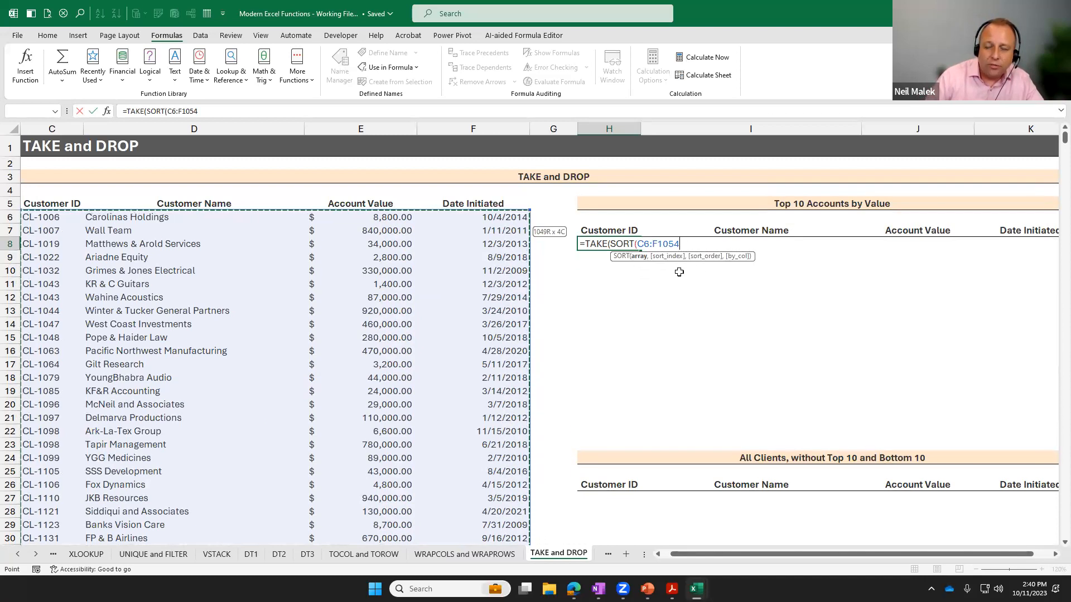
text(,)
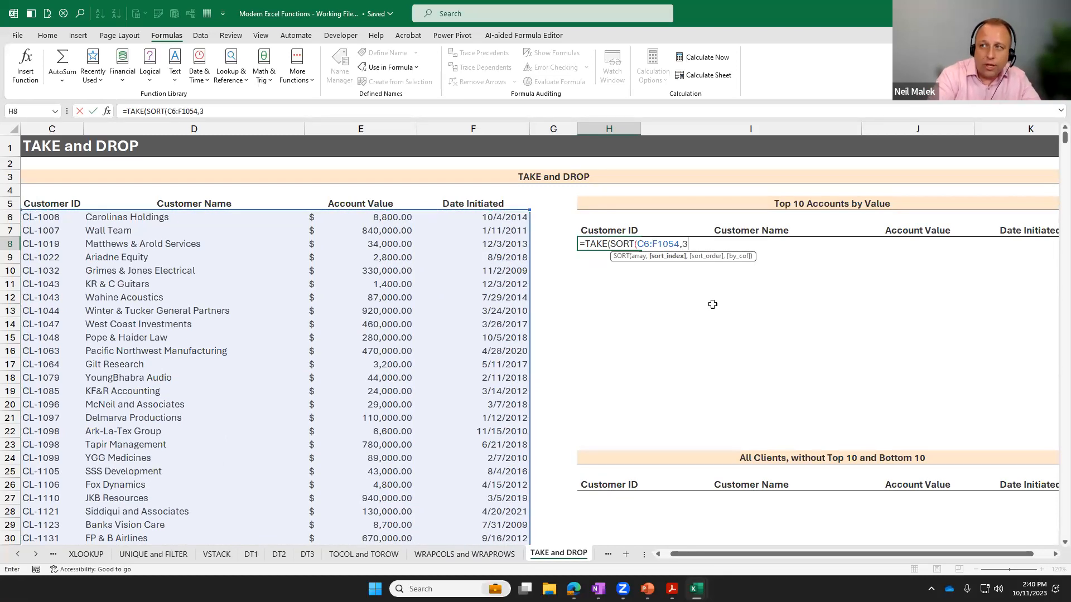
text(3)
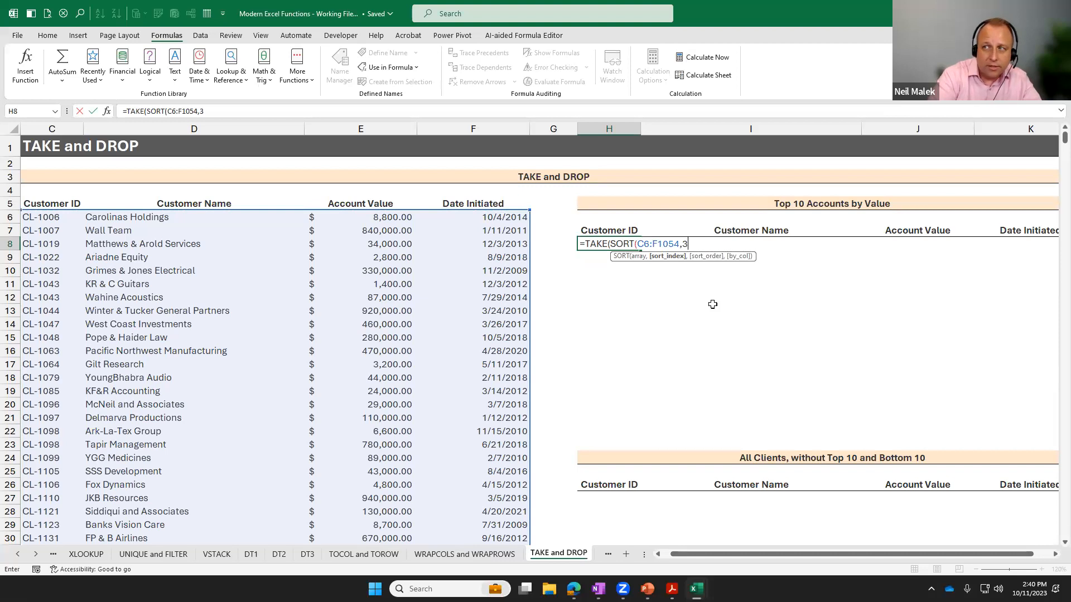
text(,)
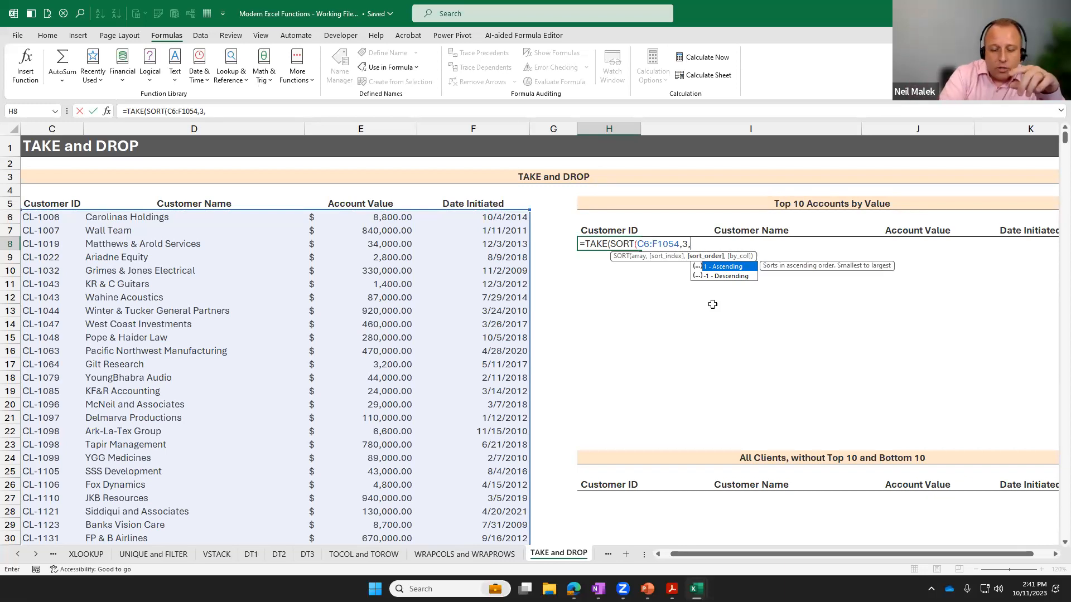
text(--)
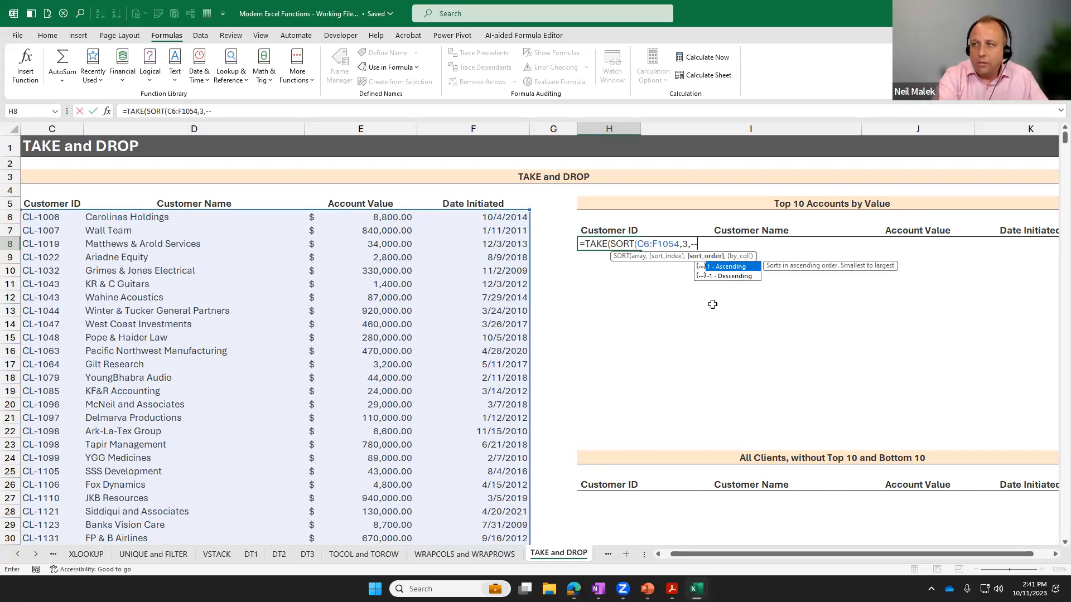
key(BackSpace)
text(1))
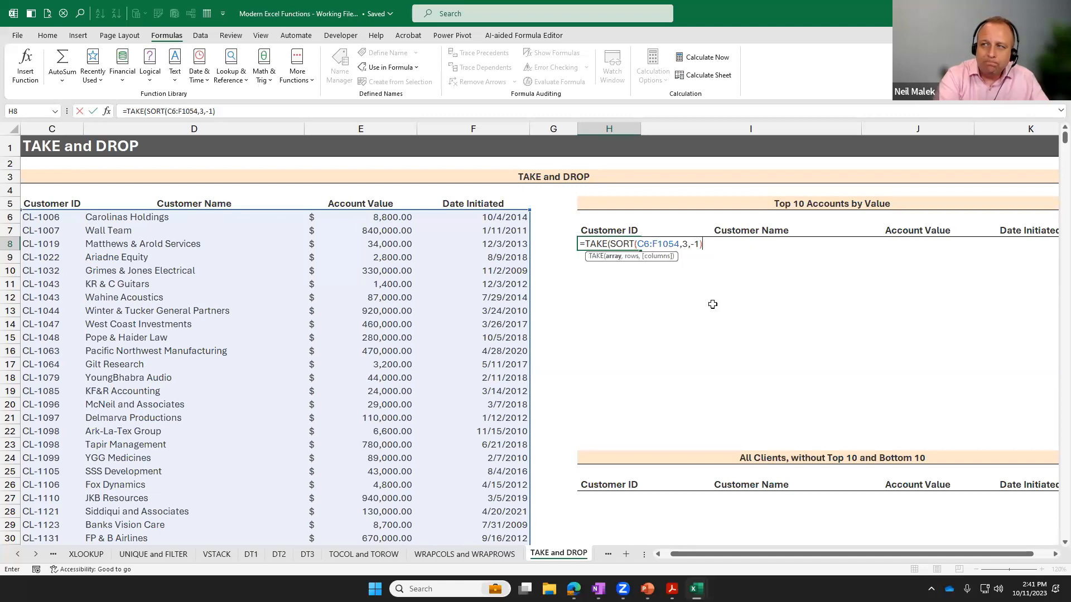
text(,)
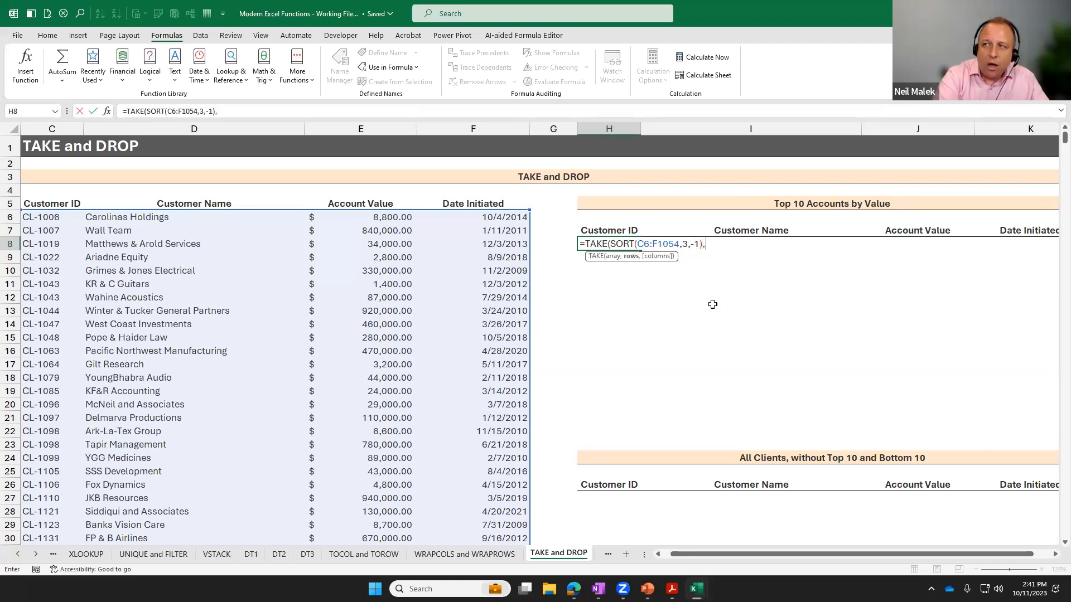
text(10)
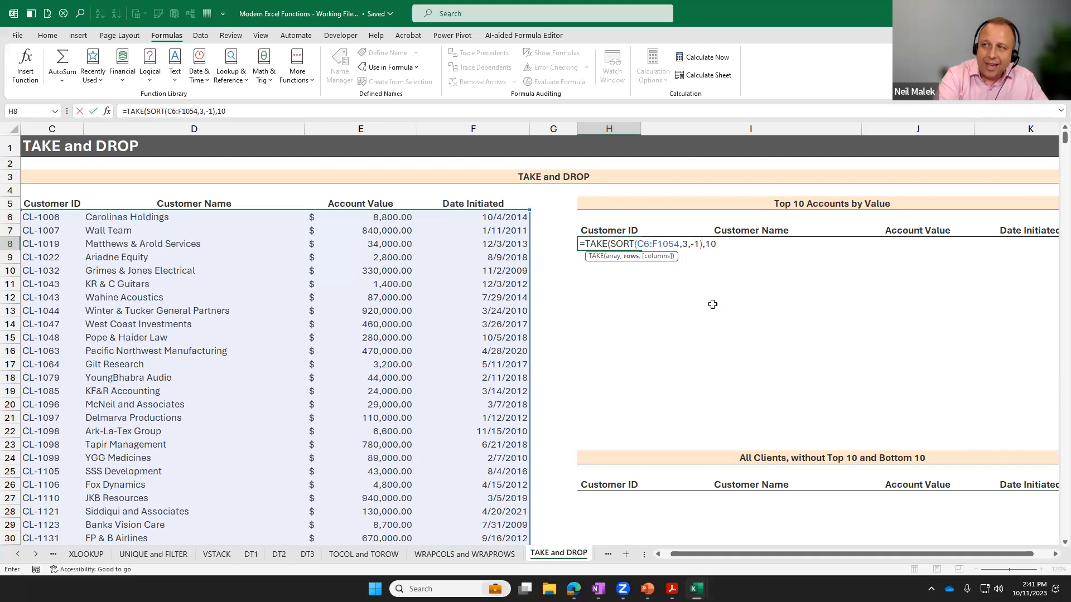
text())
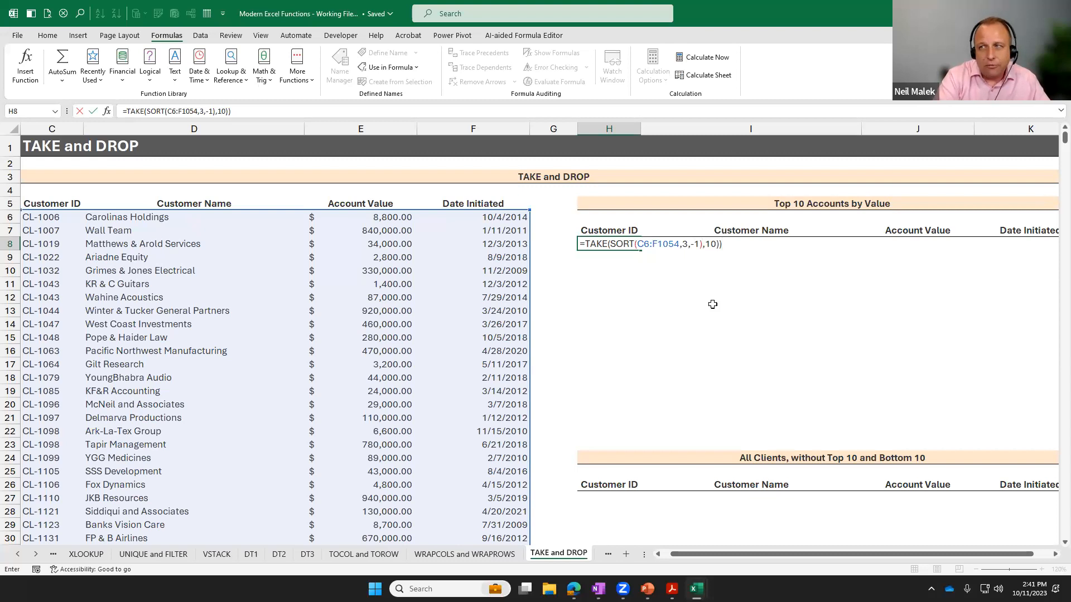
Set the TAKE rows argument to 10 and complete the formula as =TAKE(SORT(C6:F1054,3,-1),10), accepting the parenthesis correction.
key(Return)
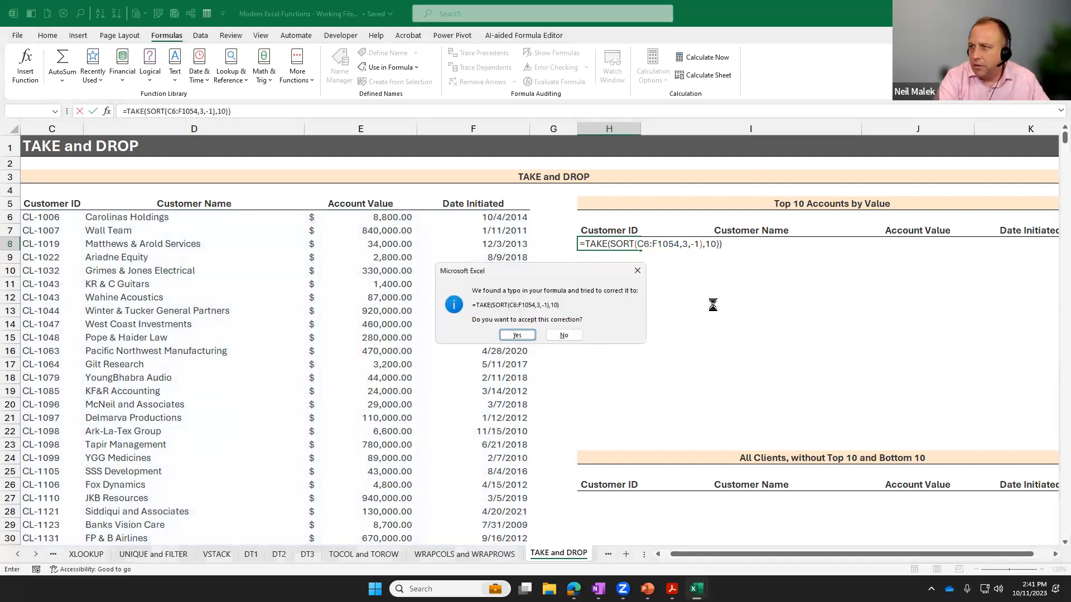
key(Return)
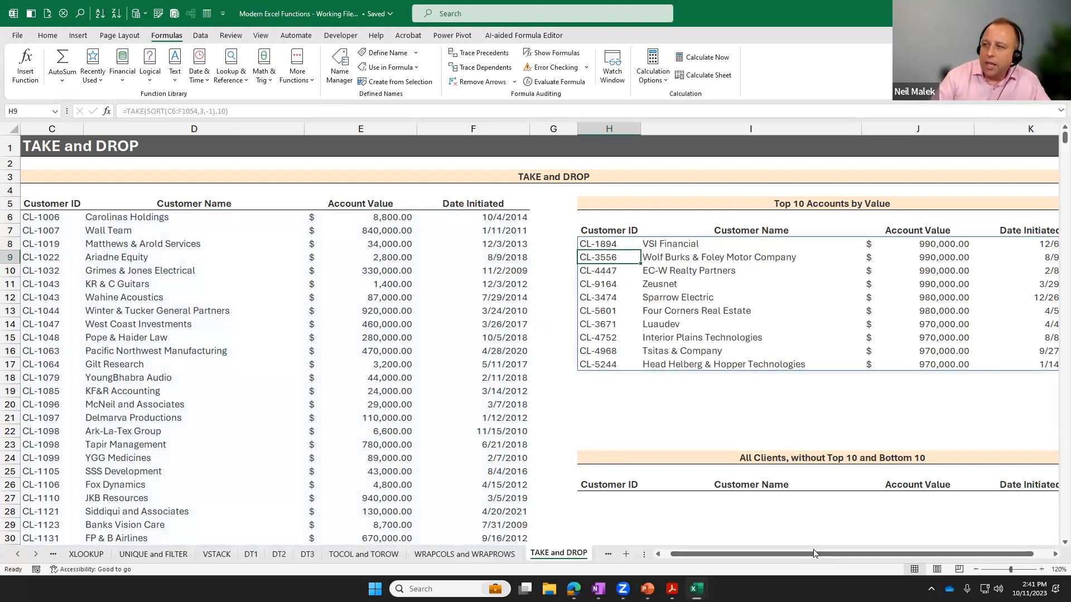
scroll(888, 559, right, 1)
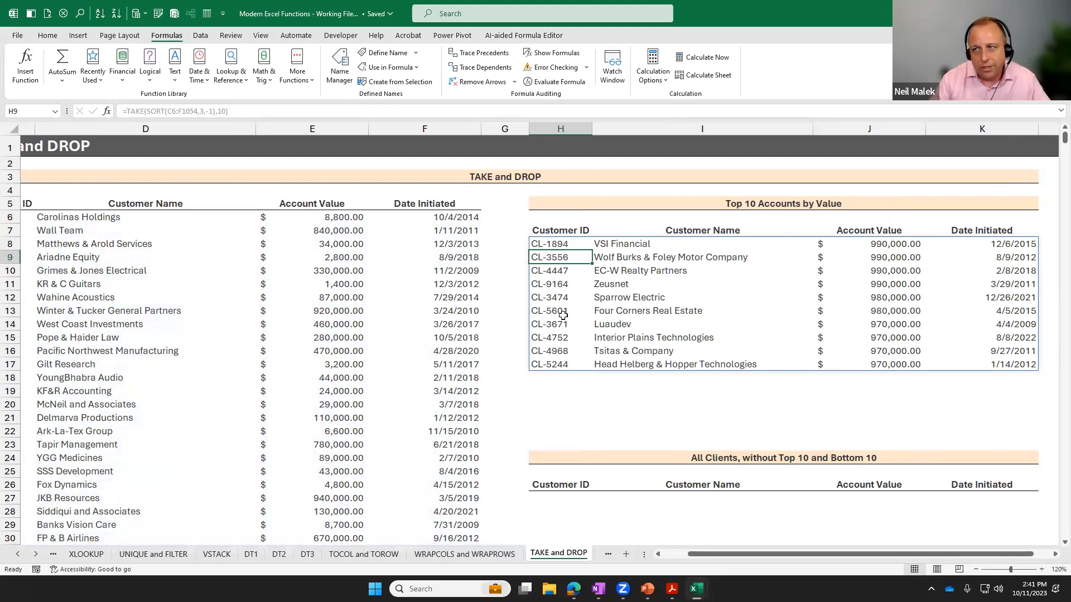
click(444, 342)
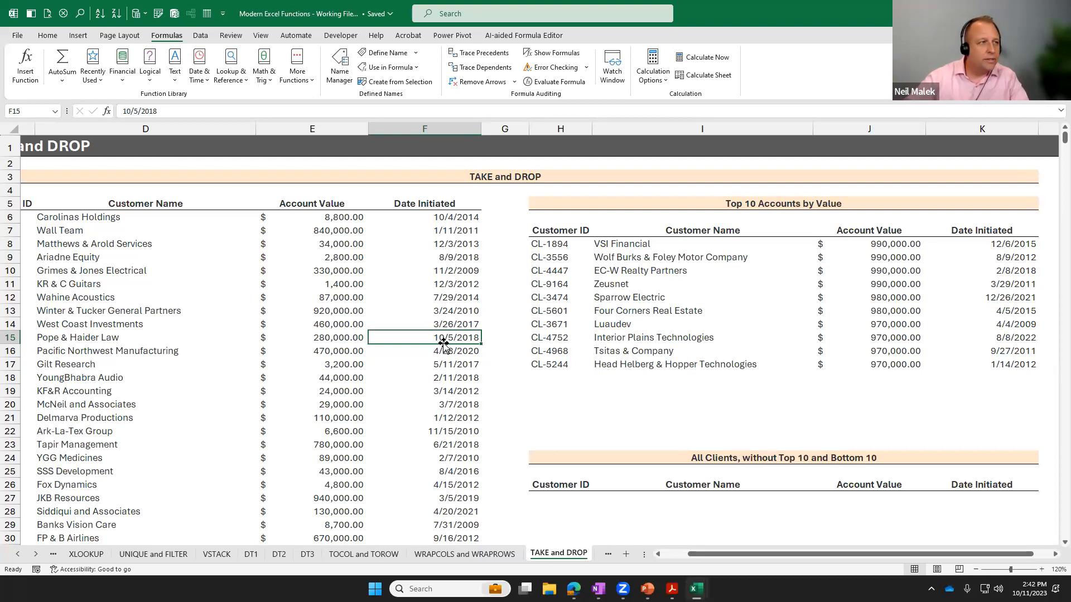
key(alt+Tab)
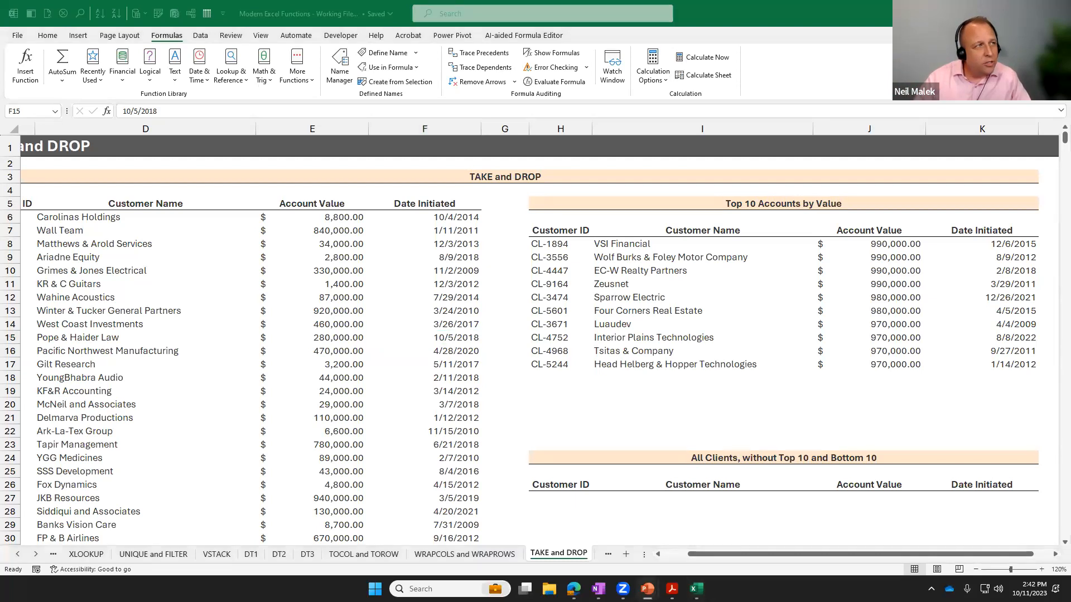
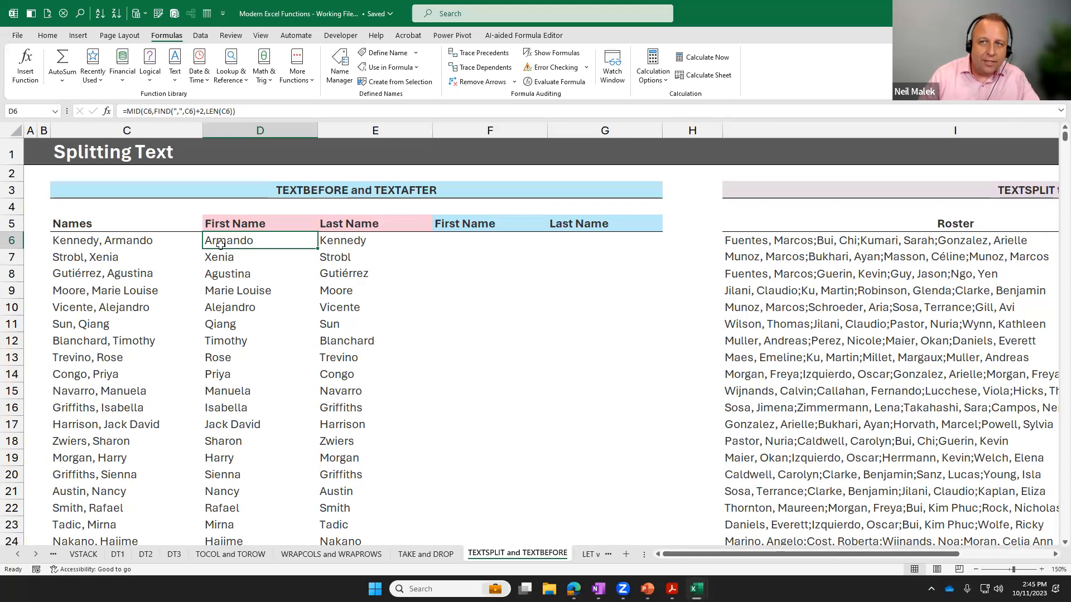
Examine the MID, FIND and LEN parts of the First Name formula in D6 against the source name in C6.
click(128, 244)
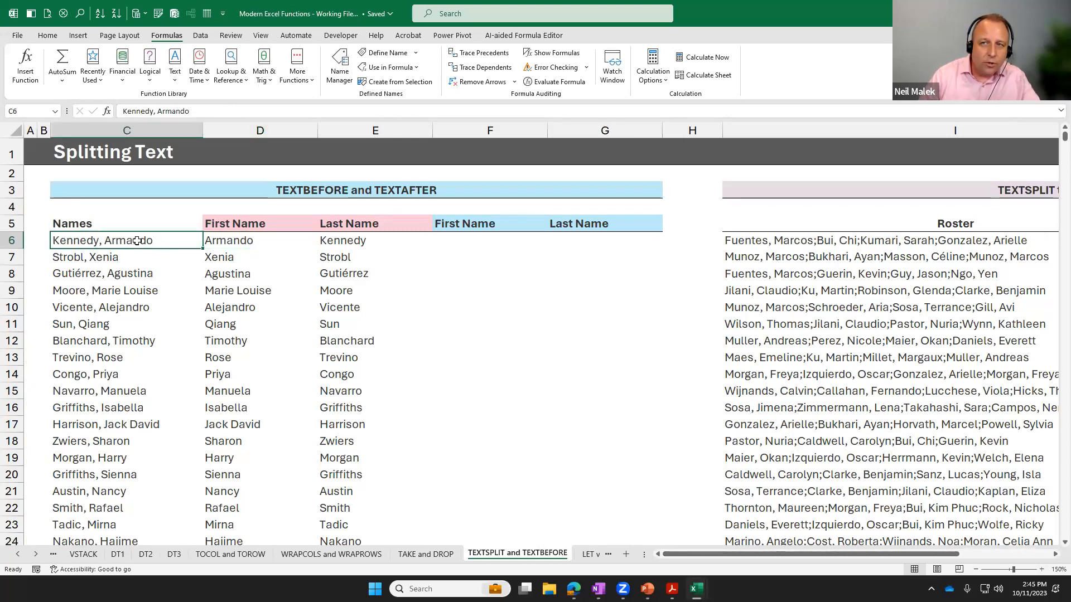
double_click(234, 241)
drag(211, 242, 418, 338)
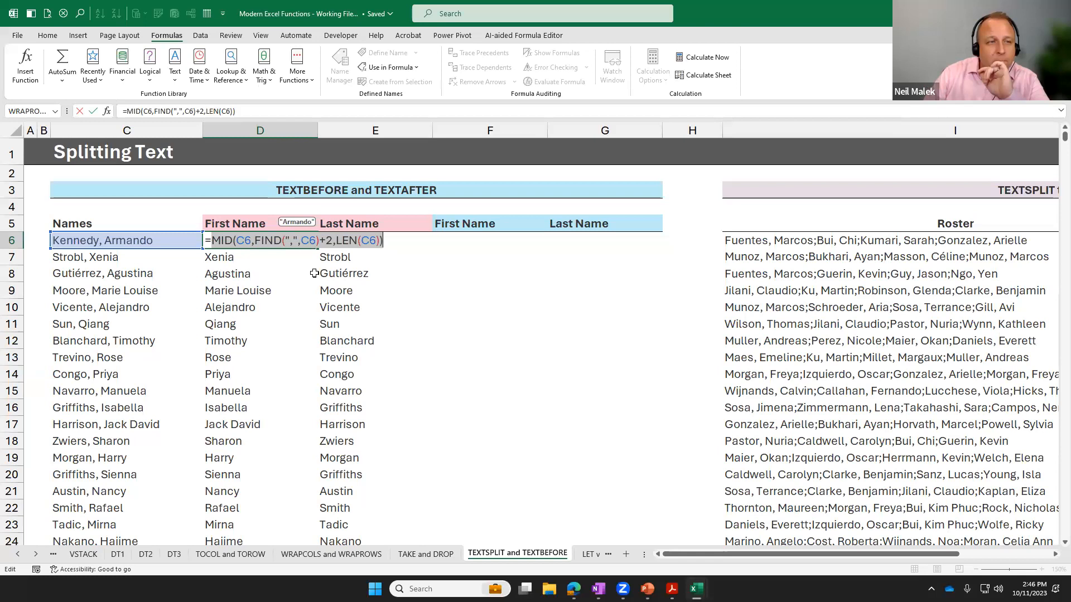
drag(289, 240, 298, 241)
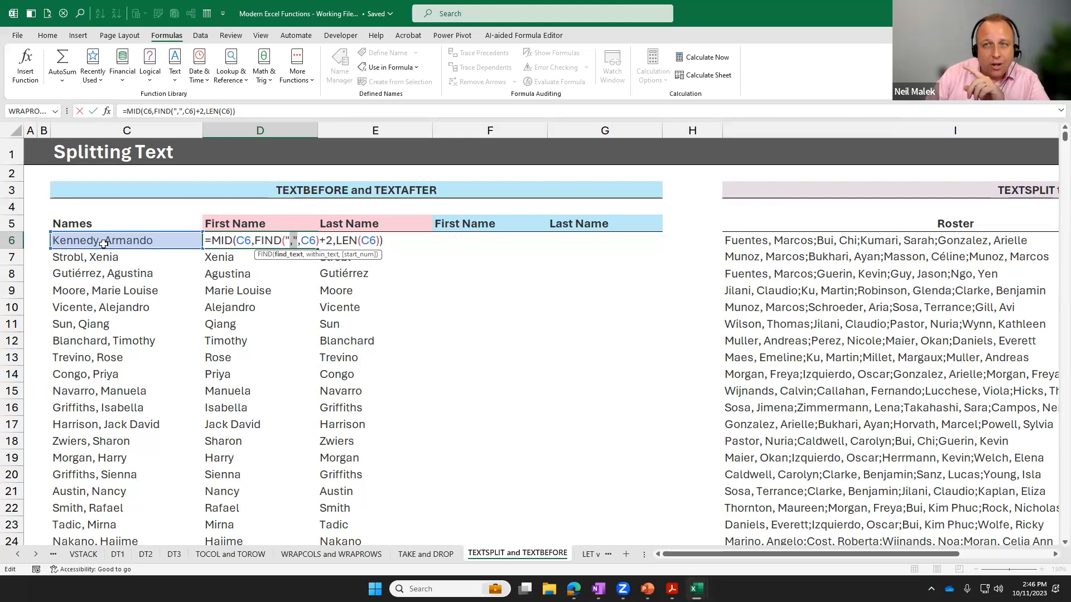
drag(319, 240, 333, 241)
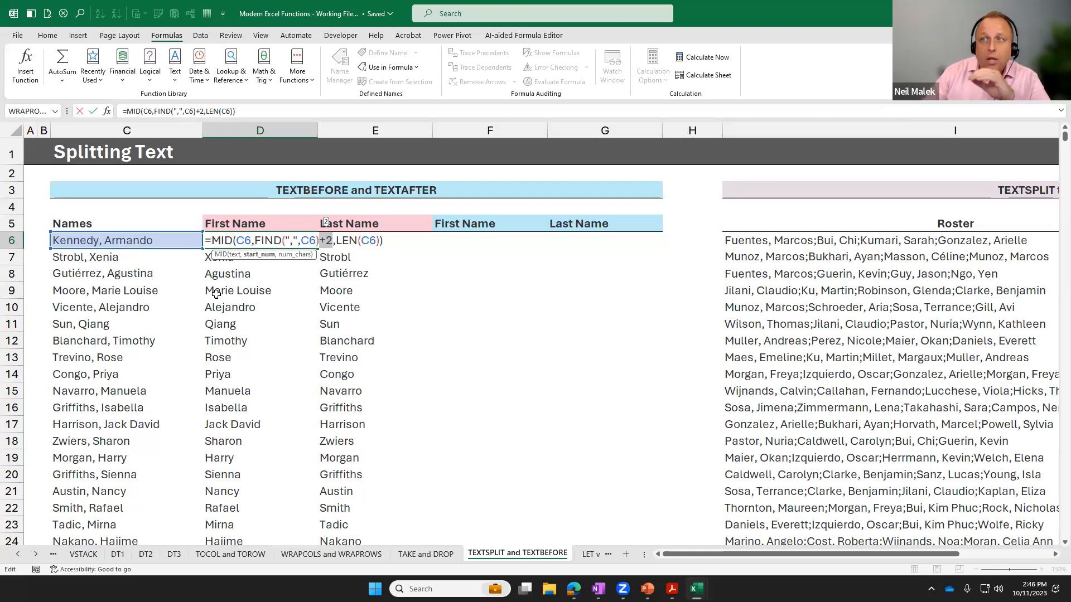
drag(260, 241, 333, 240)
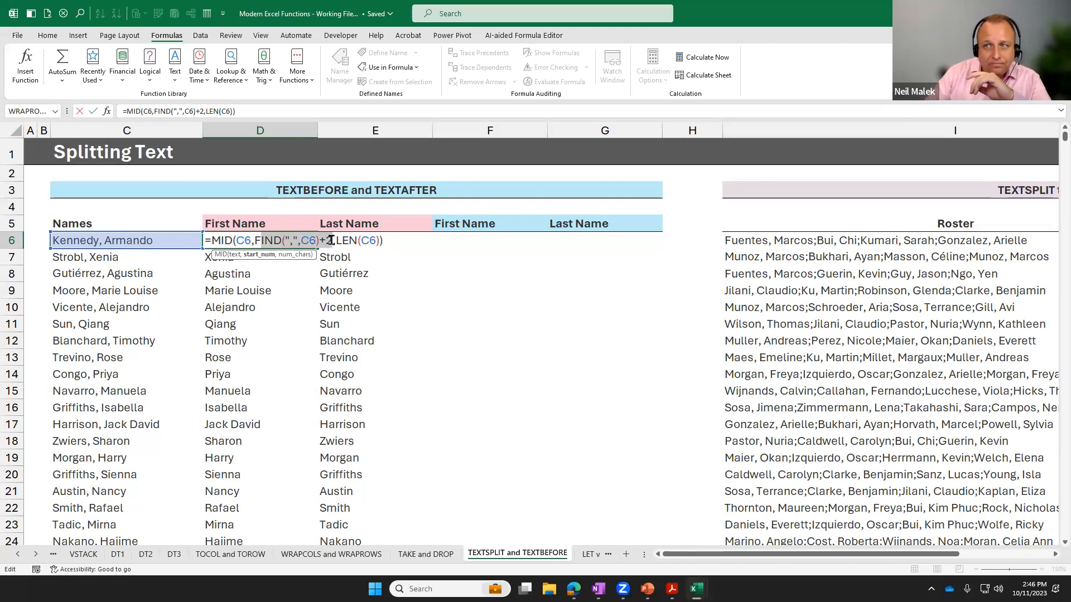
drag(212, 241, 236, 241)
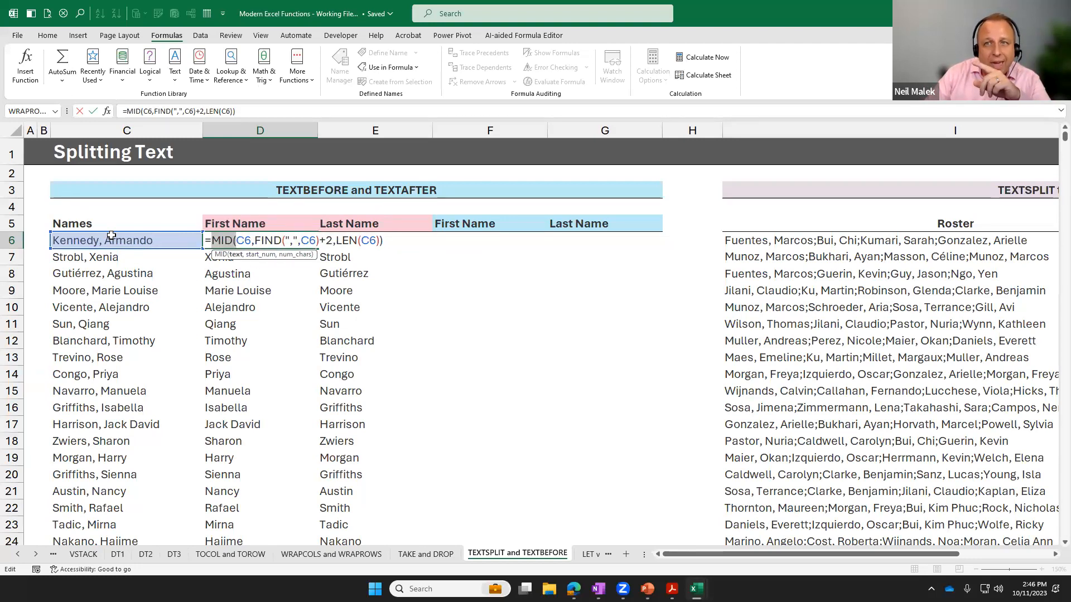
drag(337, 240, 382, 241)
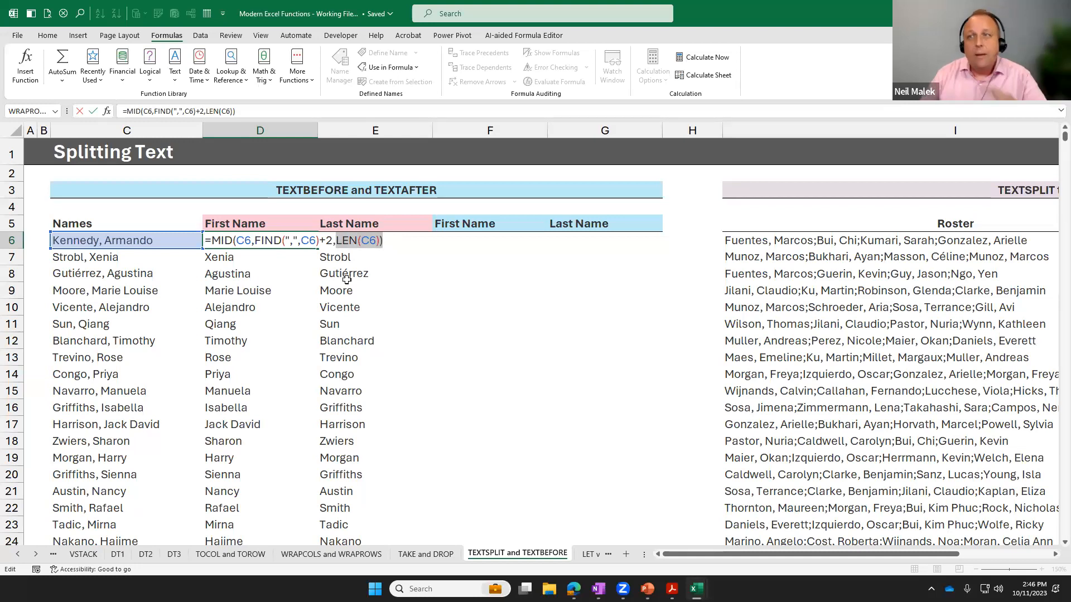
drag(204, 240, 574, 308)
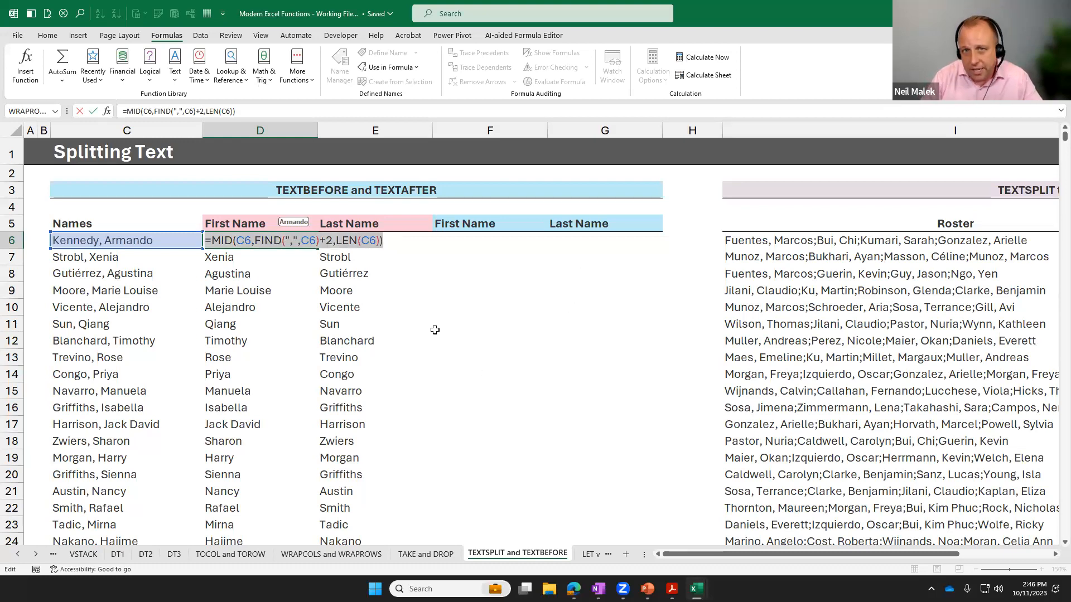
key(Escape)
Start a TEXTAFTER function in F6 under First Name, replacing the mistakenly entered TEXTBEFORE.
click(463, 240)
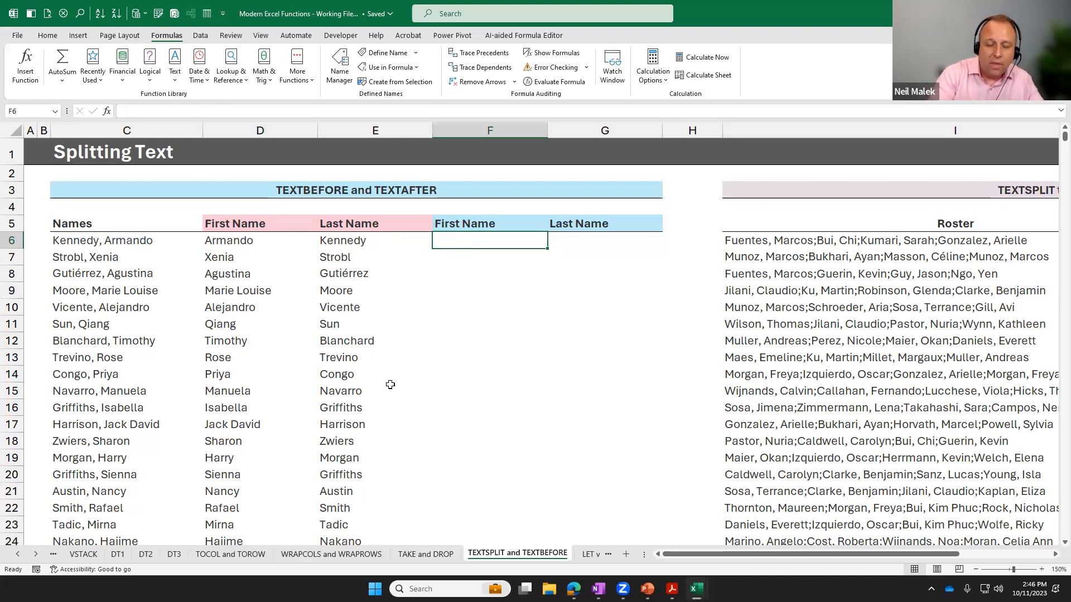
text(=textb)
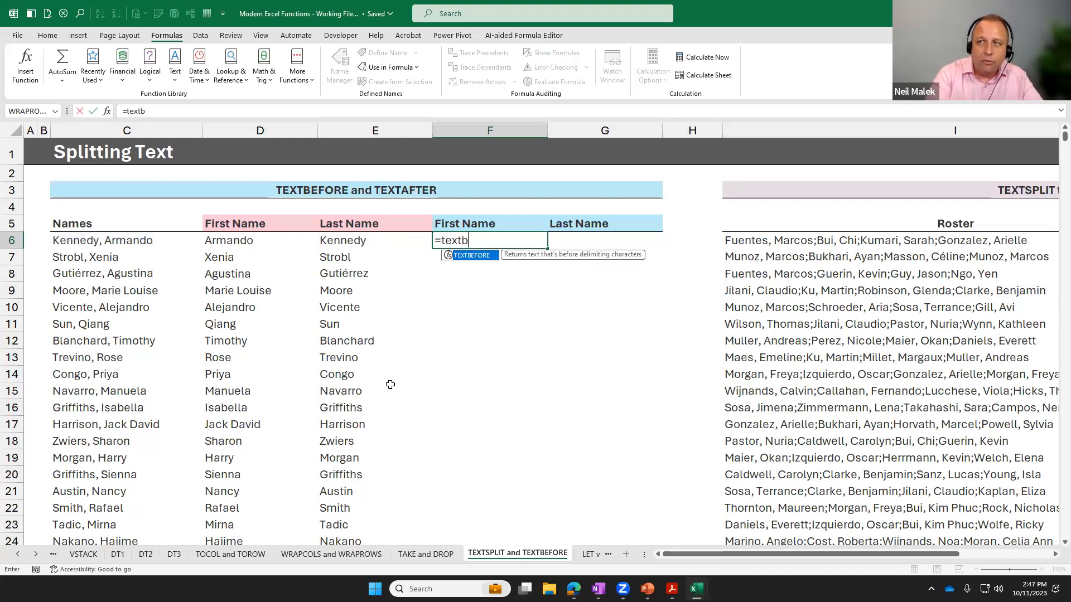
key(Tab)
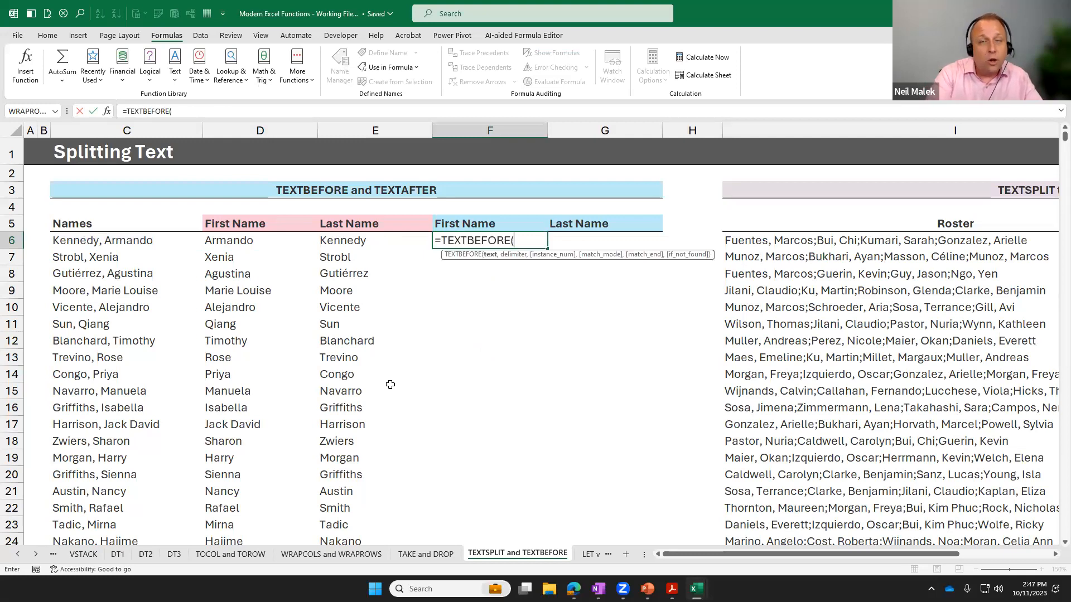
key(BackSpace)
key(BackSpace)
key(BackSpace)
key(BackSpace)
key(BackSpace)
key(BackSpace)
key(BackSpace)
key(BackSpace)
key(BackSpace)
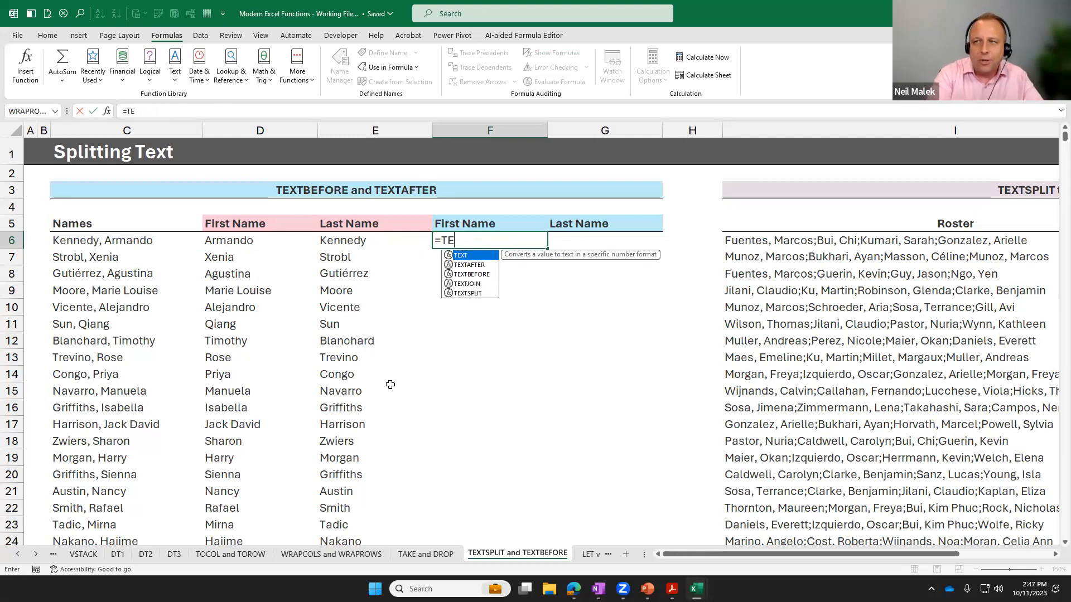
text(xta)
key(Tab)
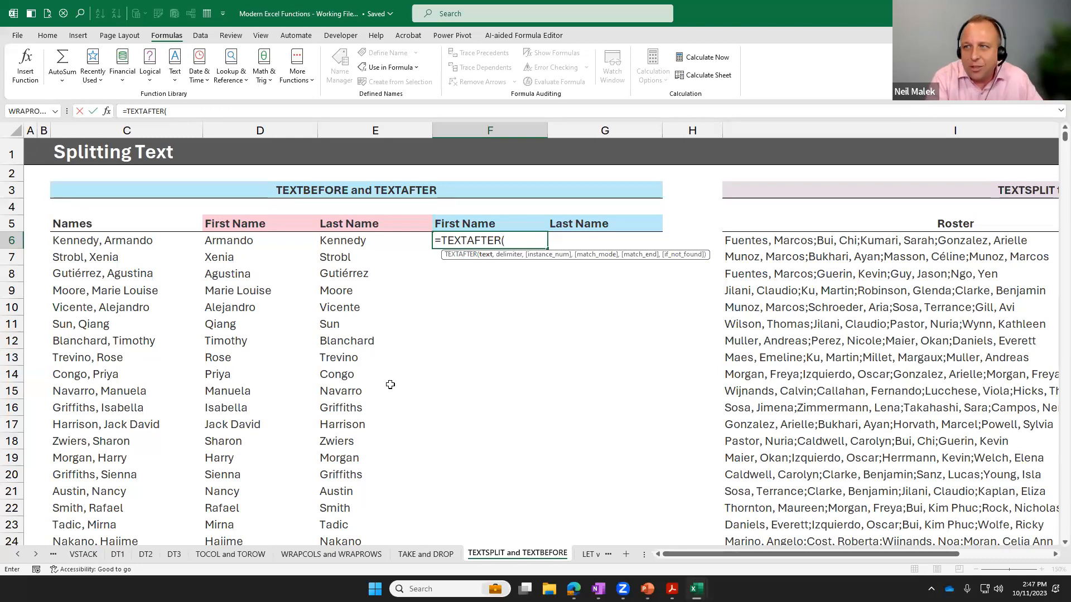
Complete the F6 formula with C6 as text and a comma plus space as delimiter: =TEXTAFTER(C6,", ").
click(108, 241)
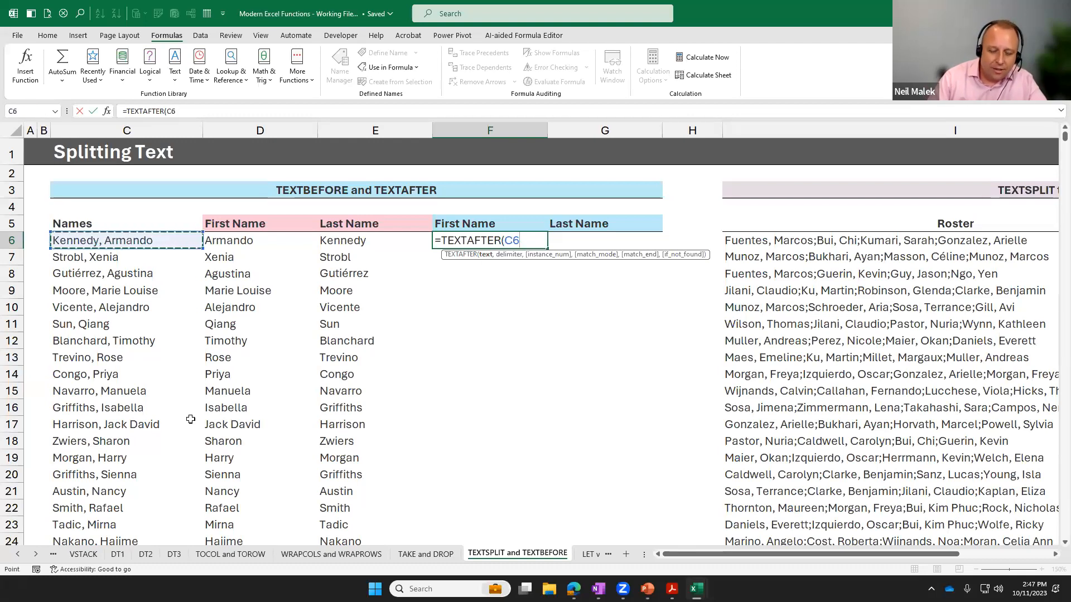
text(,)
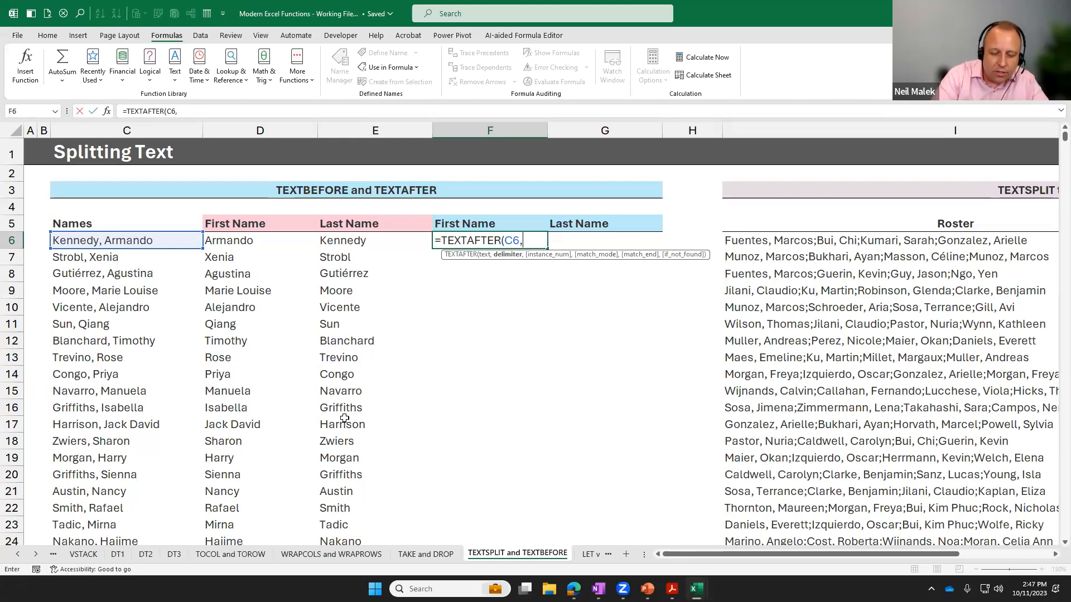
text(")
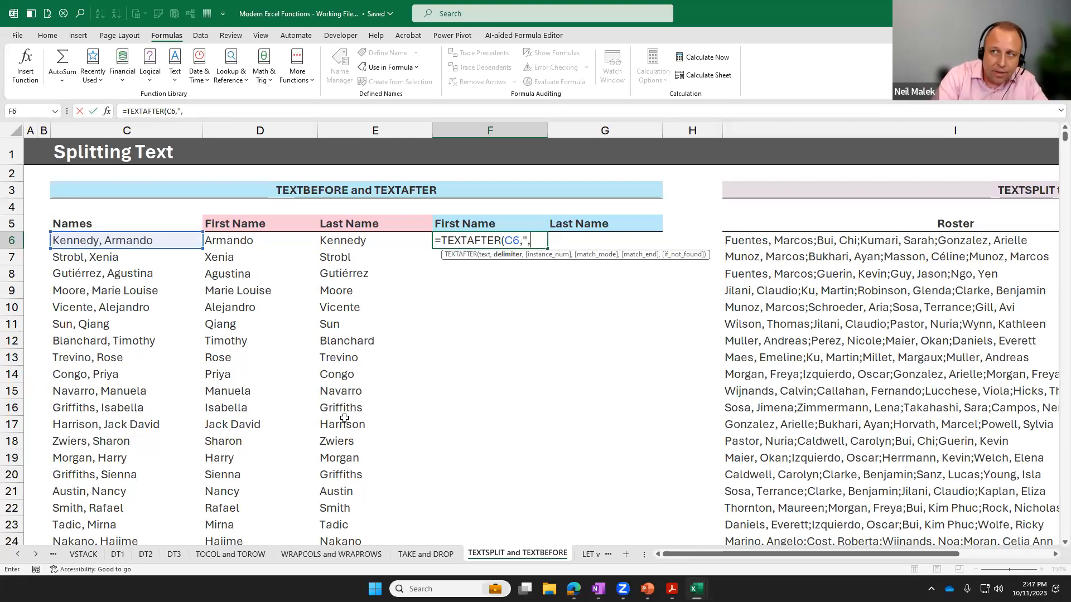
text(, ")
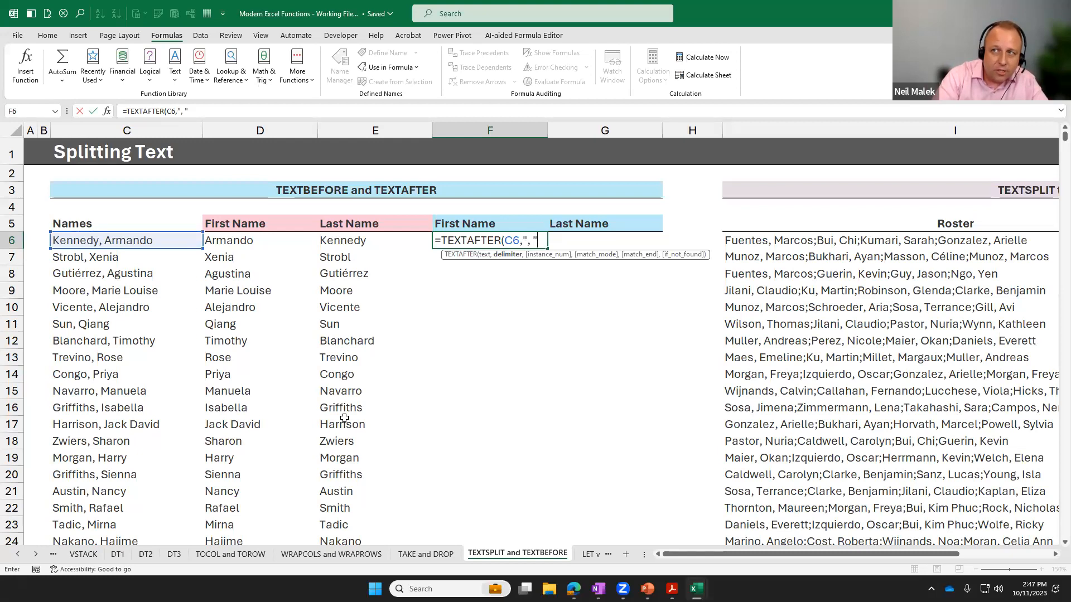
text())
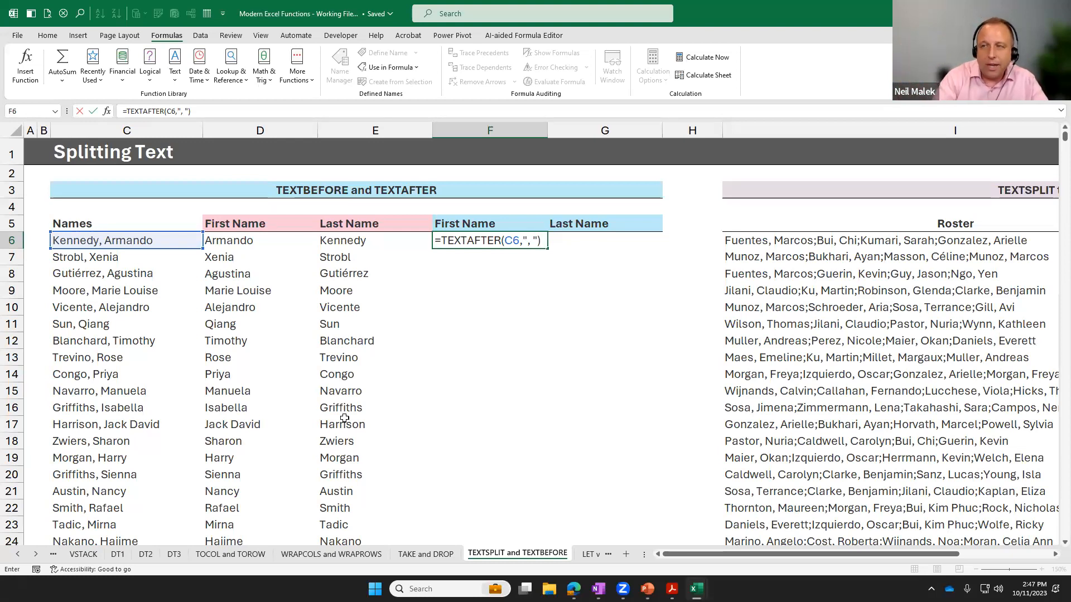
key(Return)
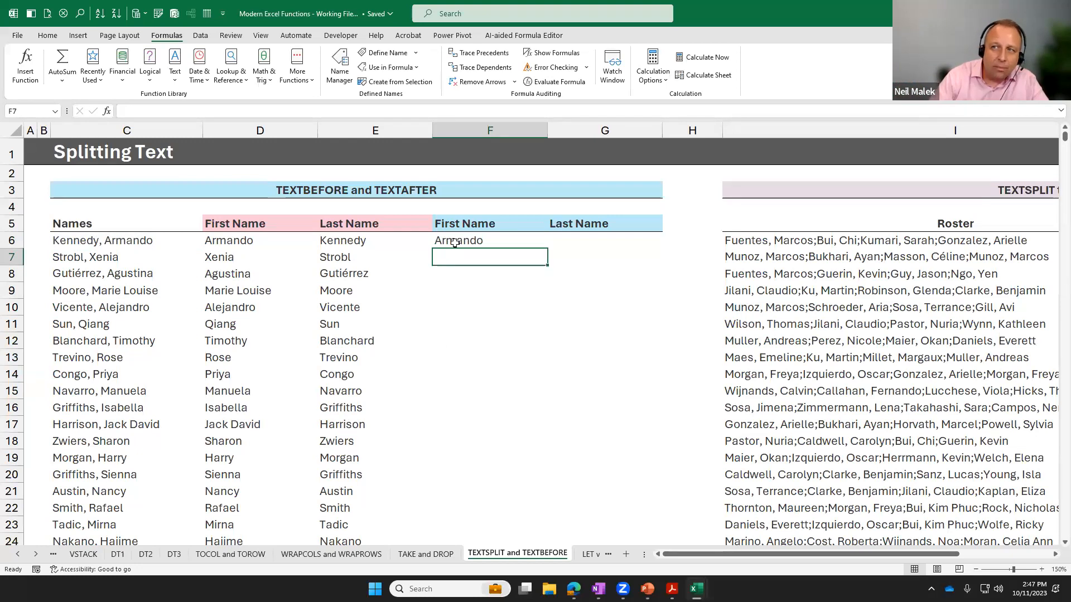
Review the full MID formula in D6 again to compare it with the TEXTAFTER formula.
key(Up)
double_click(217, 241)
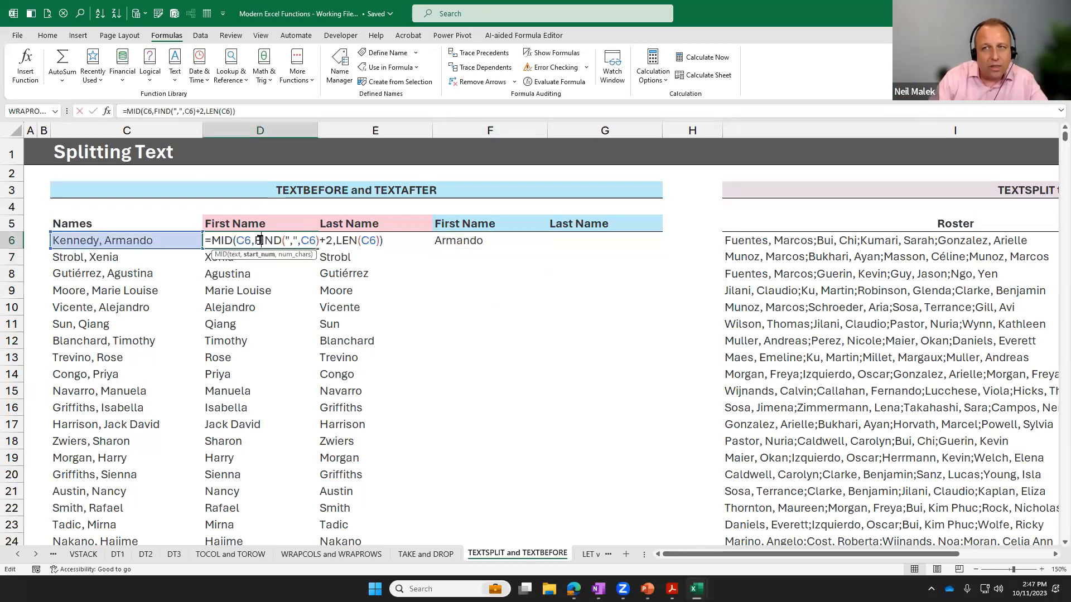
drag(214, 241, 401, 241)
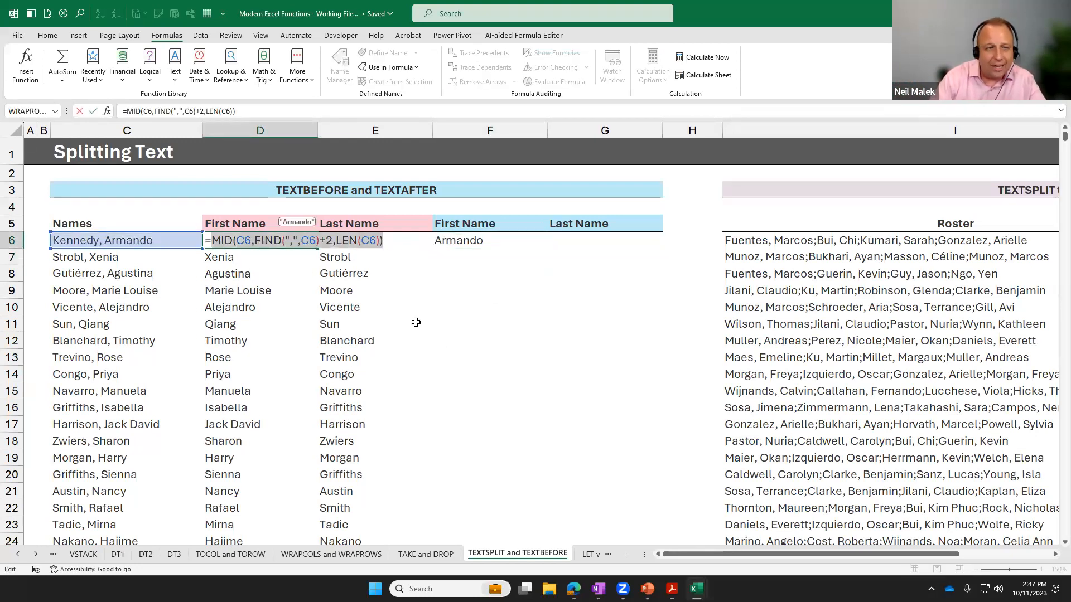
Extract the last name from C6 into G6 with the formula =TEXTBEFORE(C6,",").
click(605, 241)
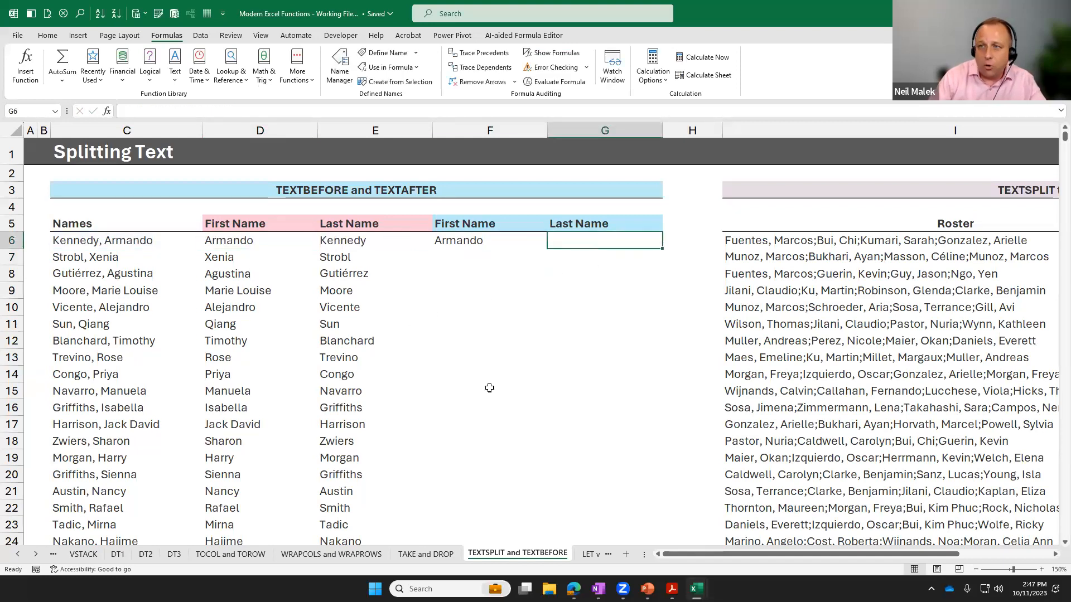
text(=)
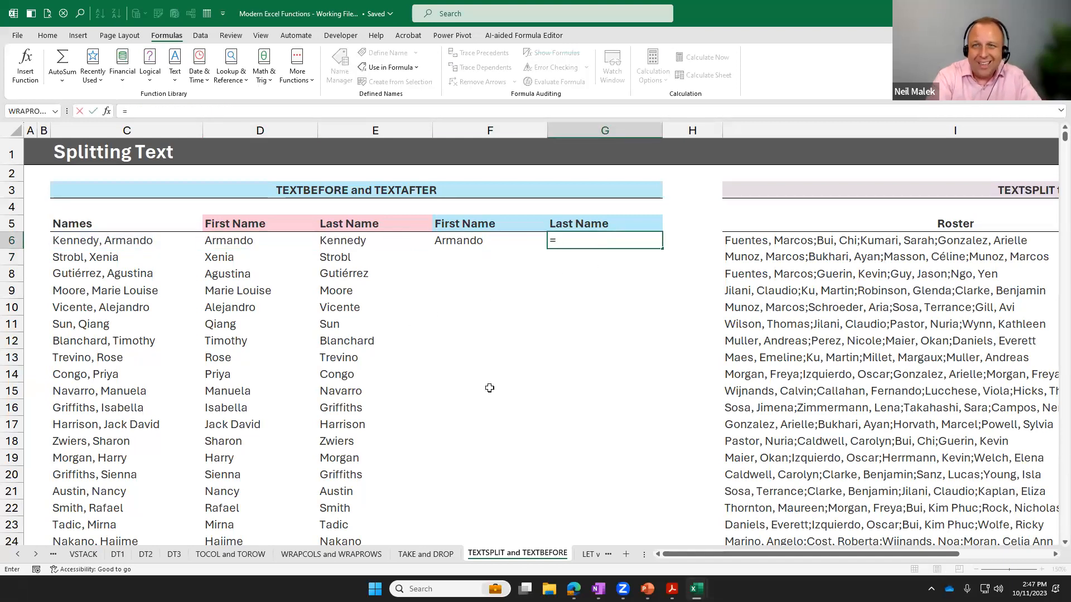
text(textb)
key(Tab)
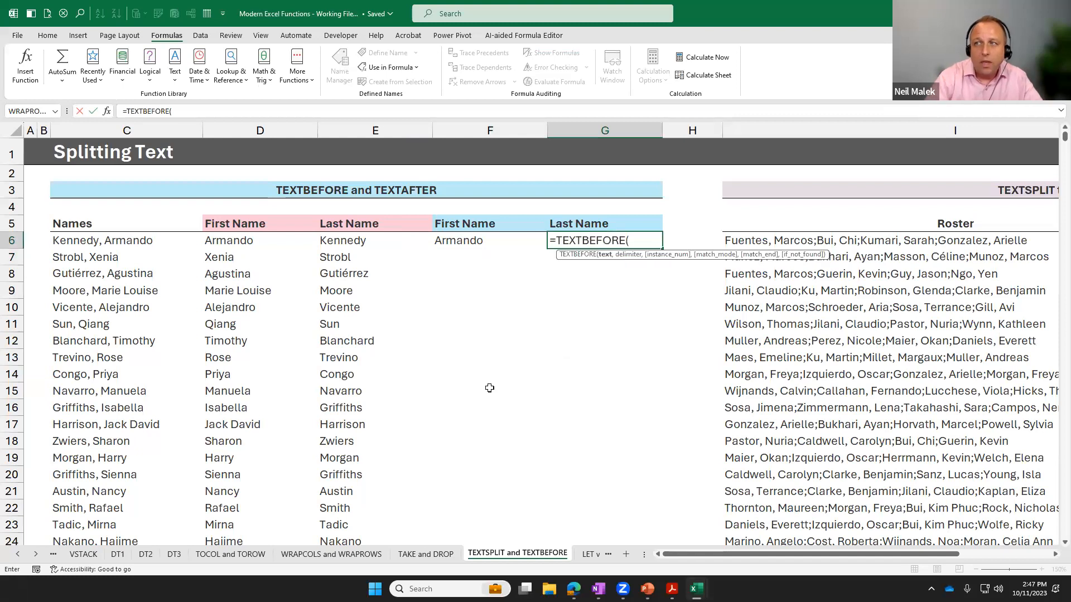
click(69, 239)
text(,")
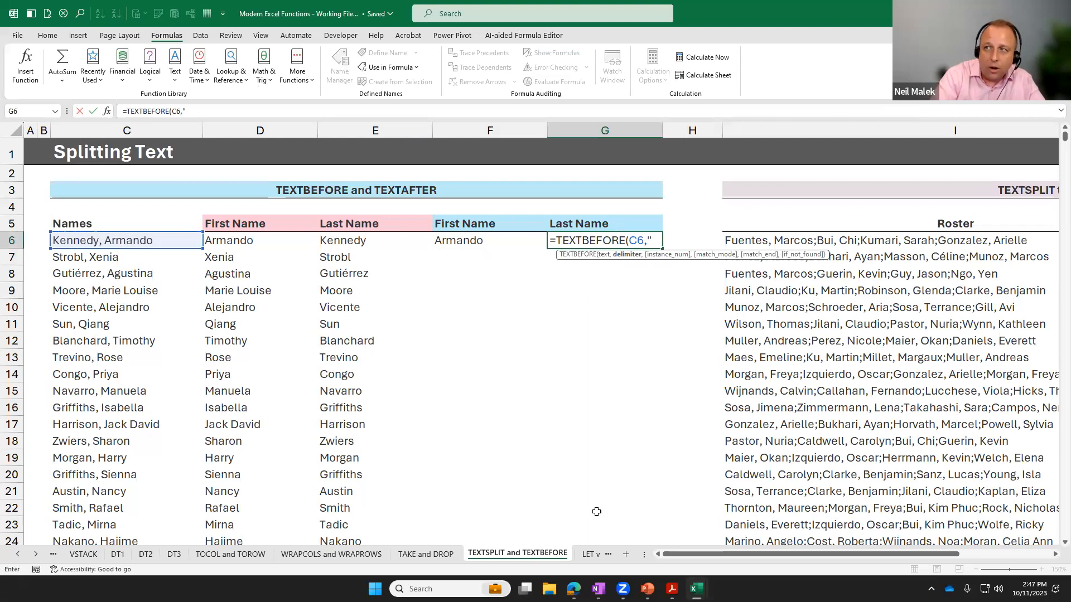
text(,)
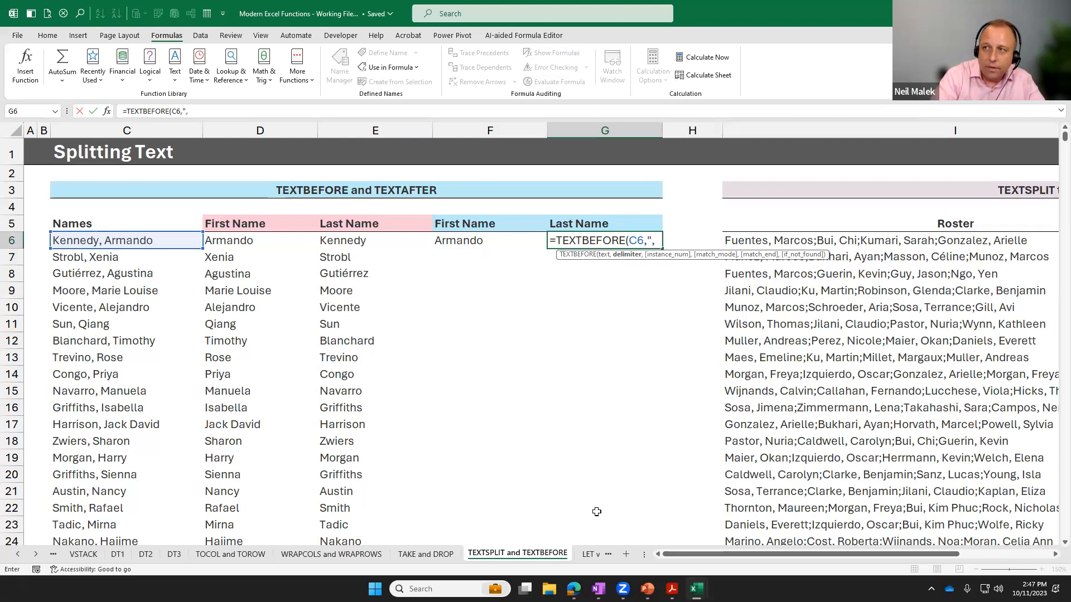
text("))
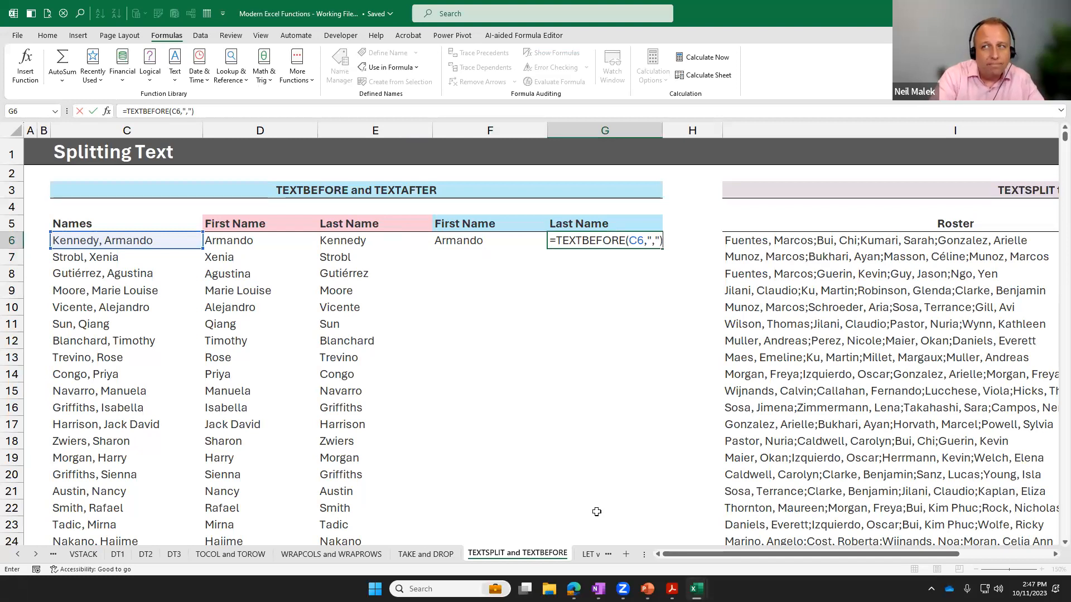
key(Return)
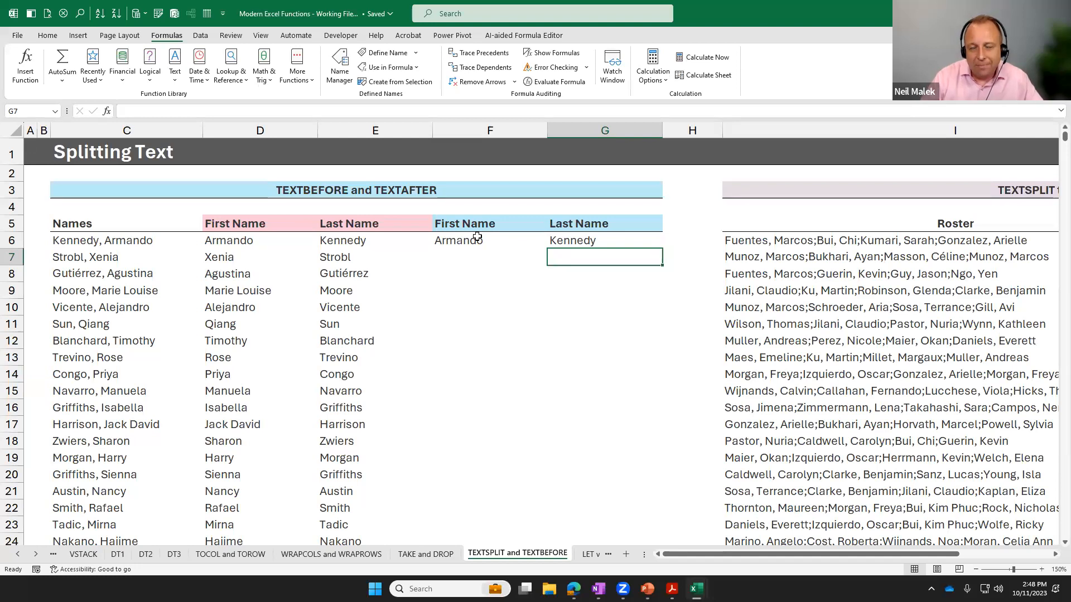
Split the first roster entry into rows in K6 under All Employees with the formula =TEXTSPLIT(I6,,";").
drag(686, 555, 828, 542)
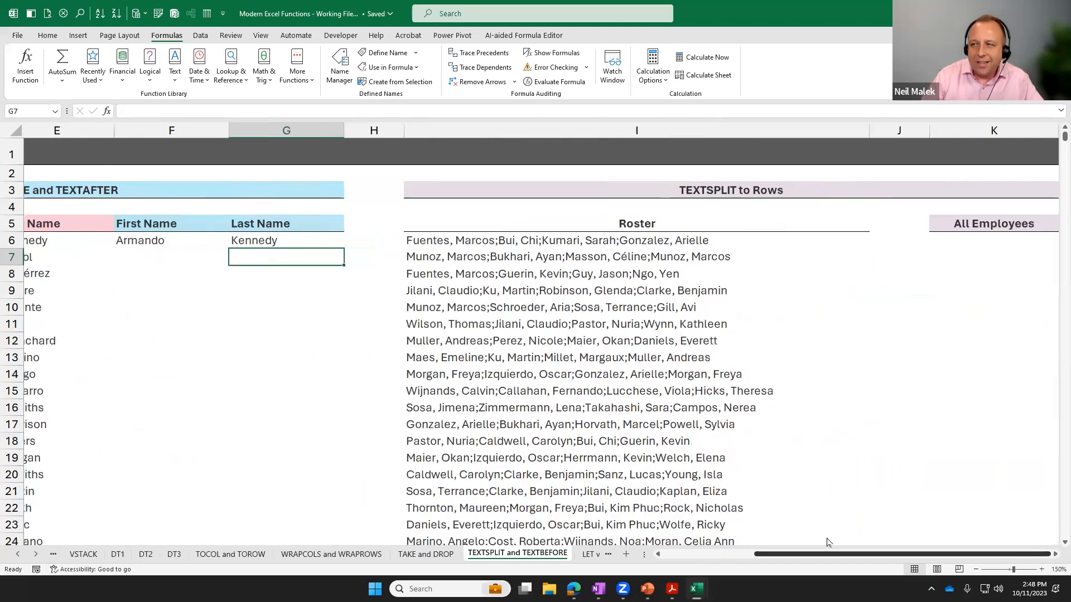
click(1053, 555)
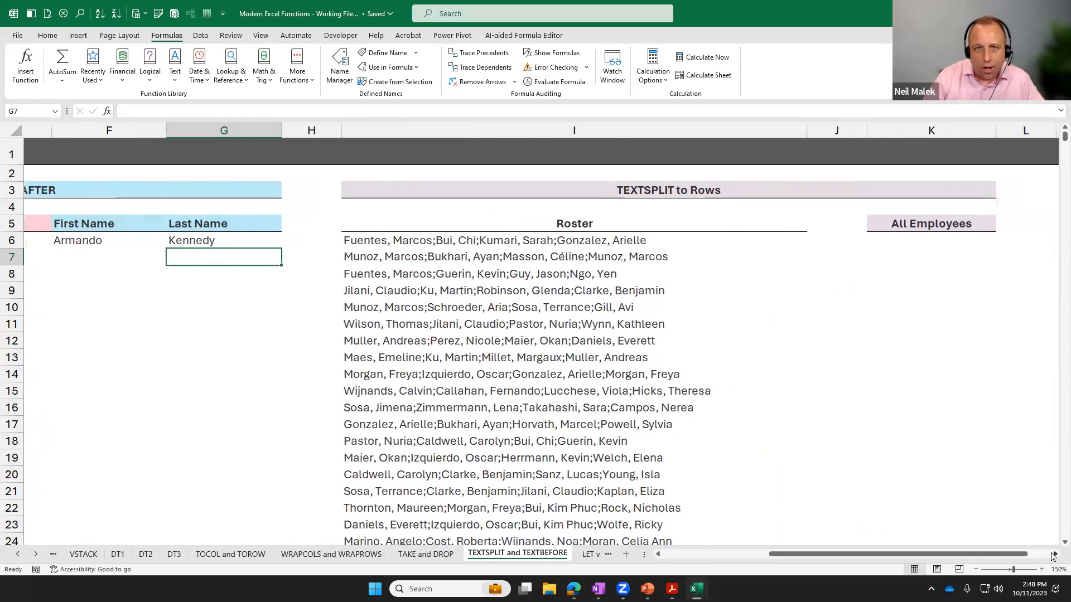
click(1053, 555)
click(1053, 555)
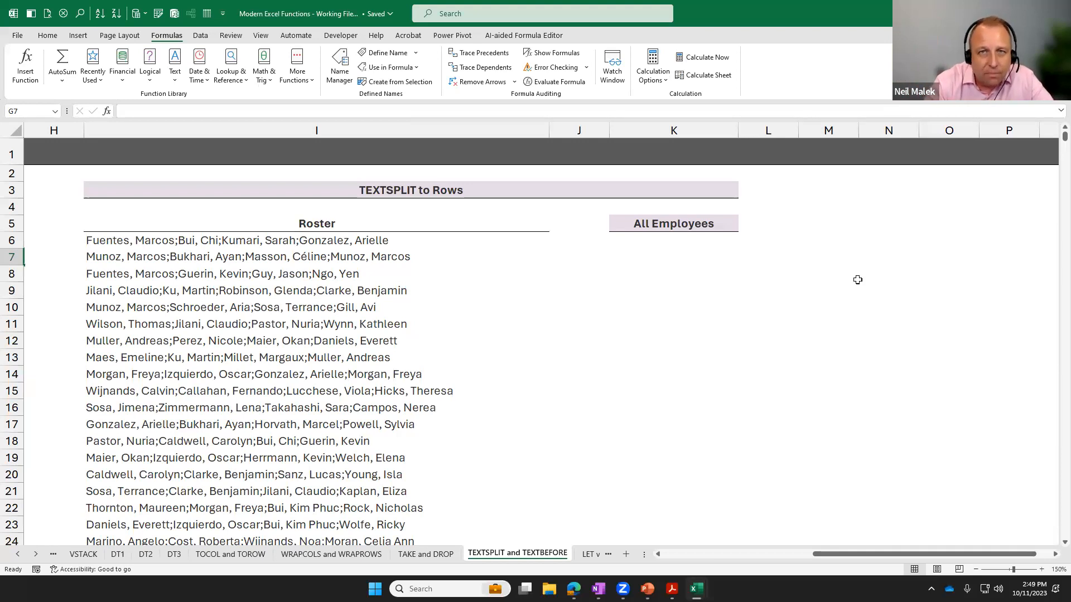
click(697, 241)
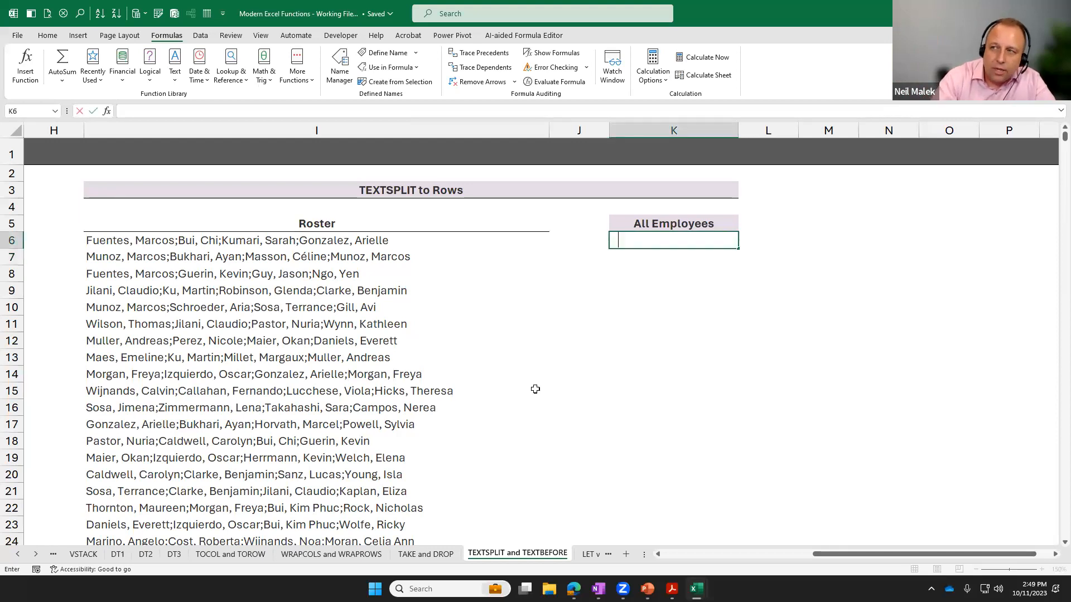
text(=texts)
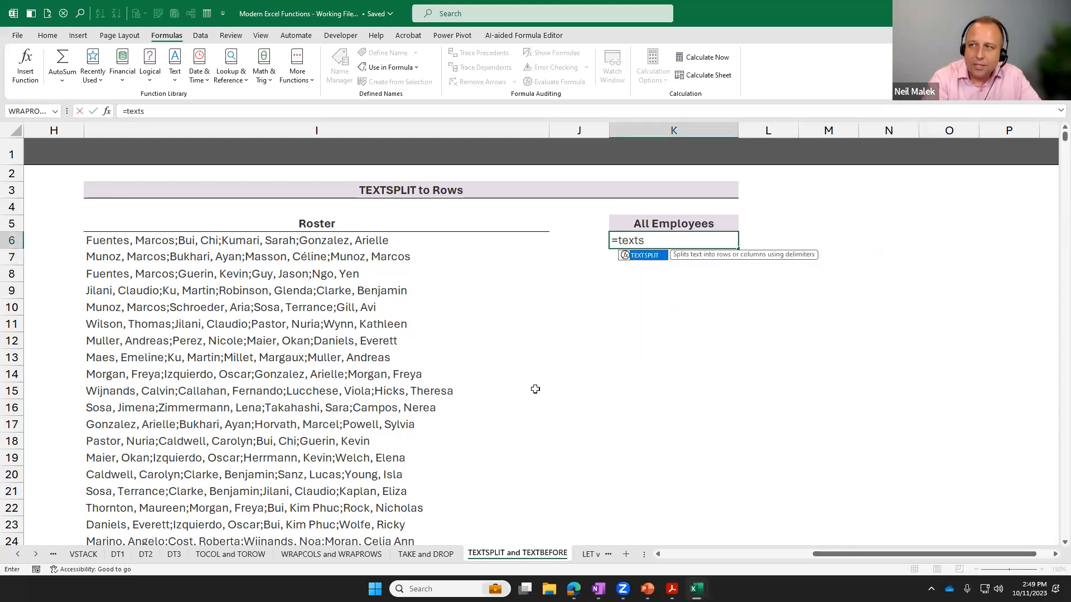
key(Tab)
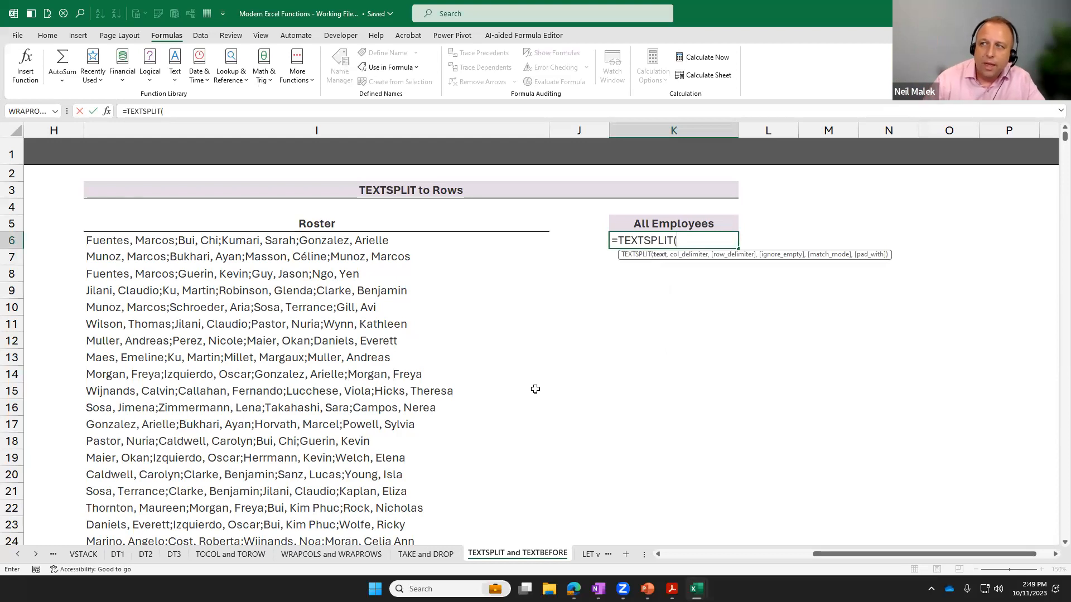
click(326, 242)
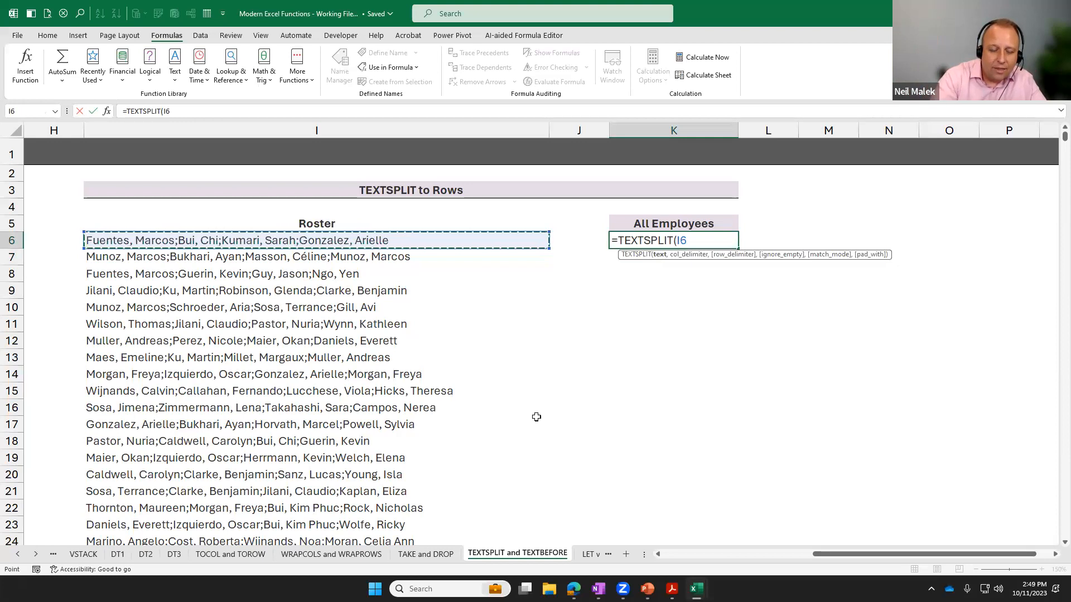
text(,)
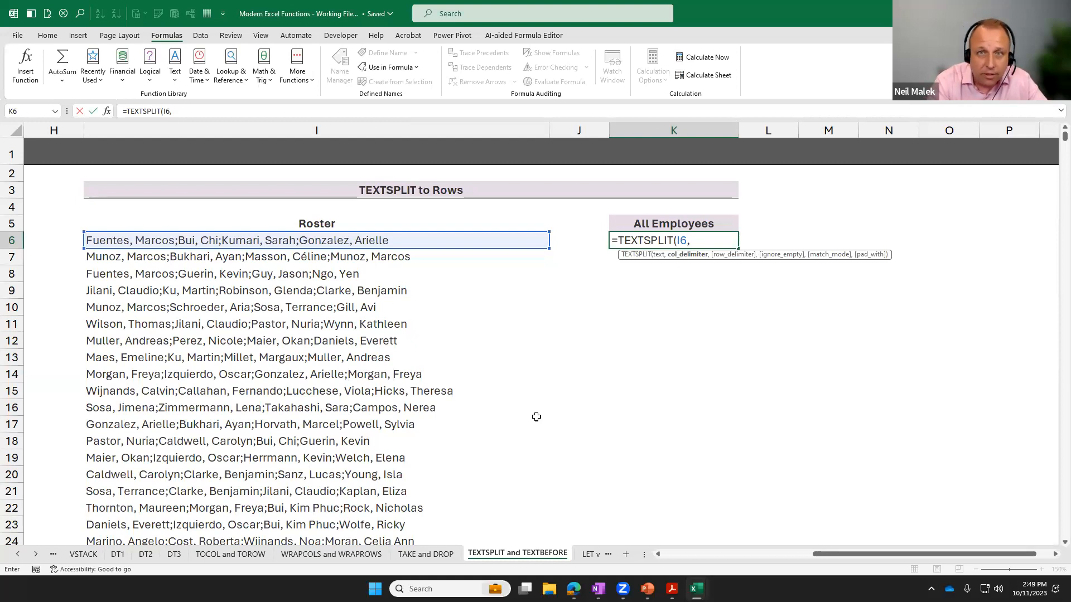
text(,)
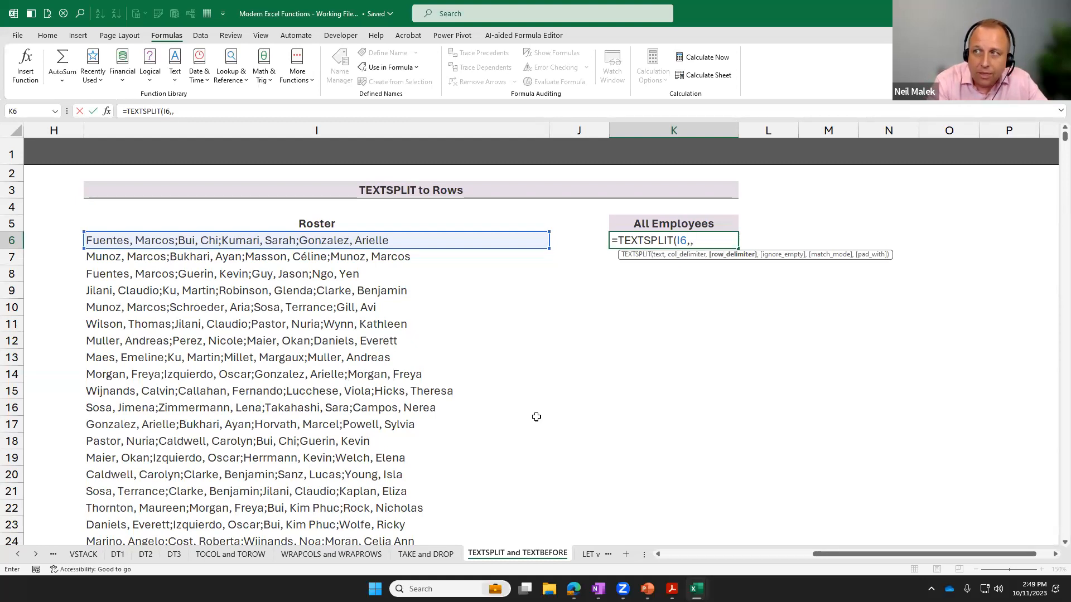
text(";")
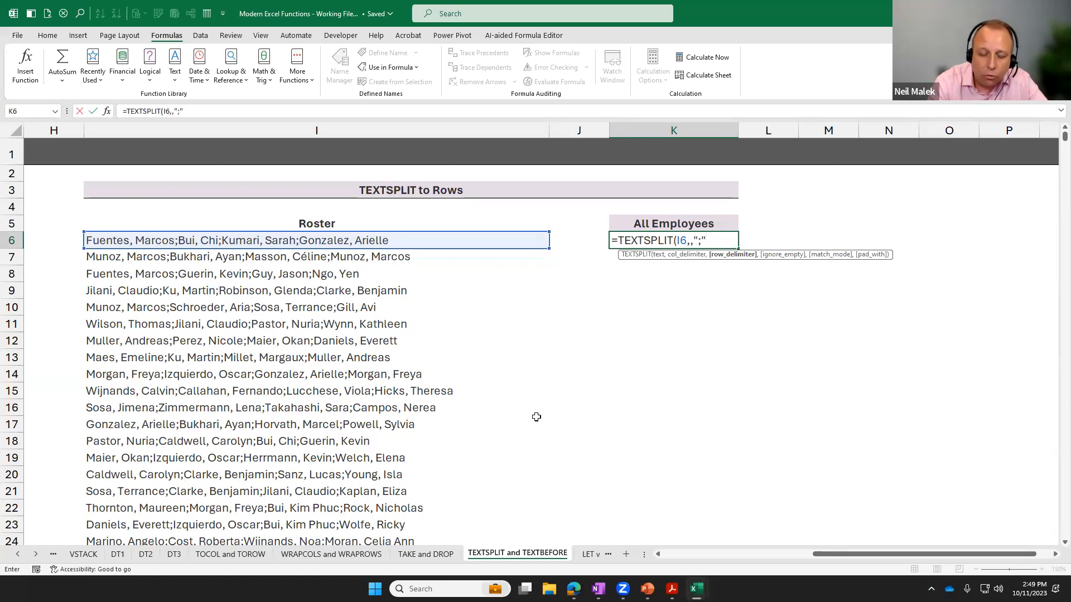
text())
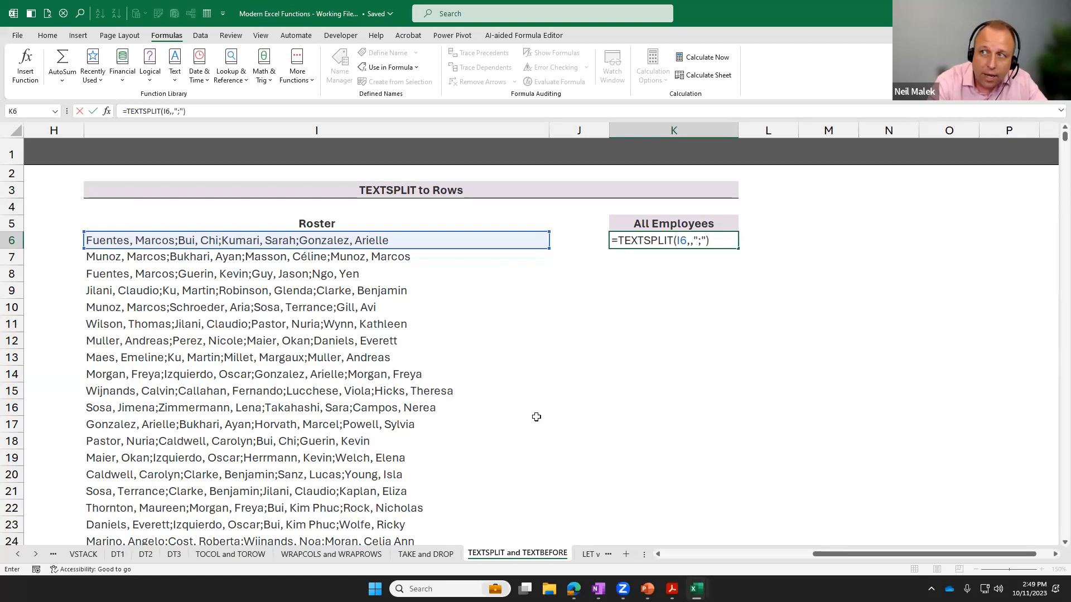
key(Return)
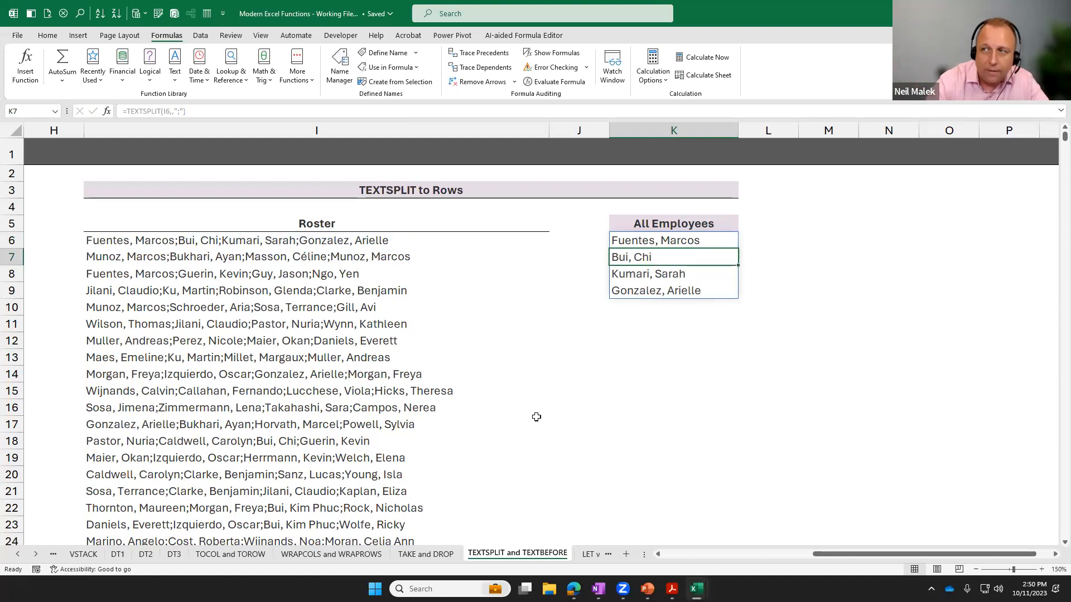
Change the text argument of the K6 TEXTSPLIT formula to the whole roster range I6:I1100.
key(Up)
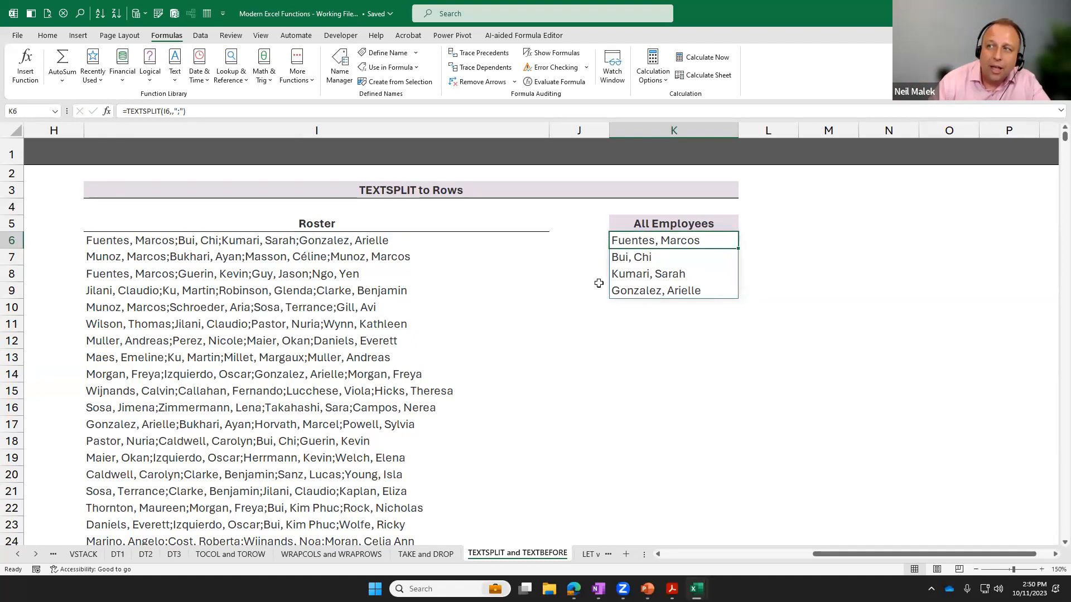
double_click(645, 243)
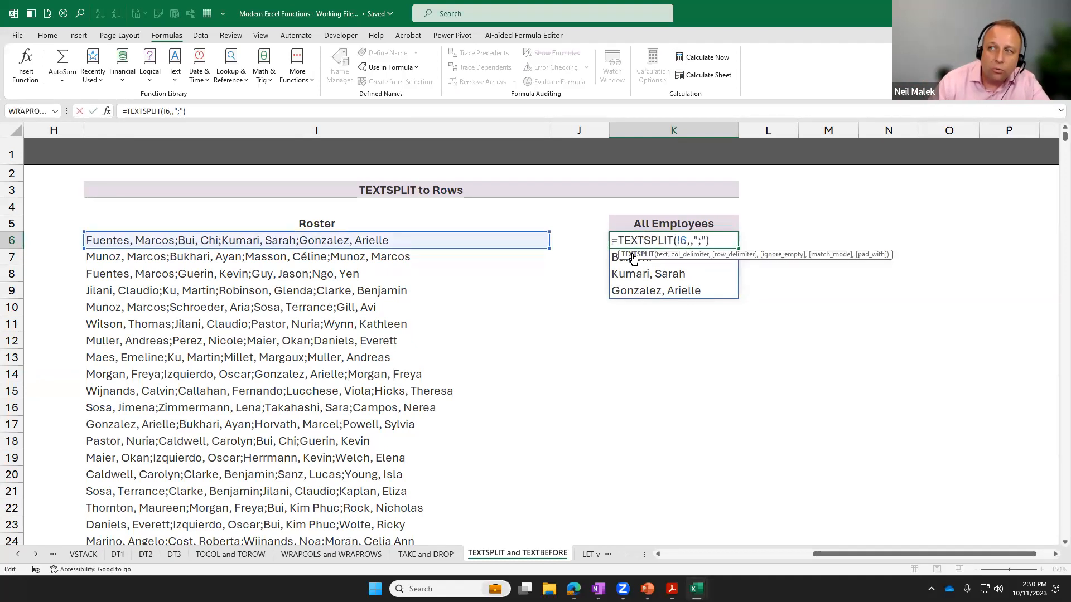
double_click(684, 241)
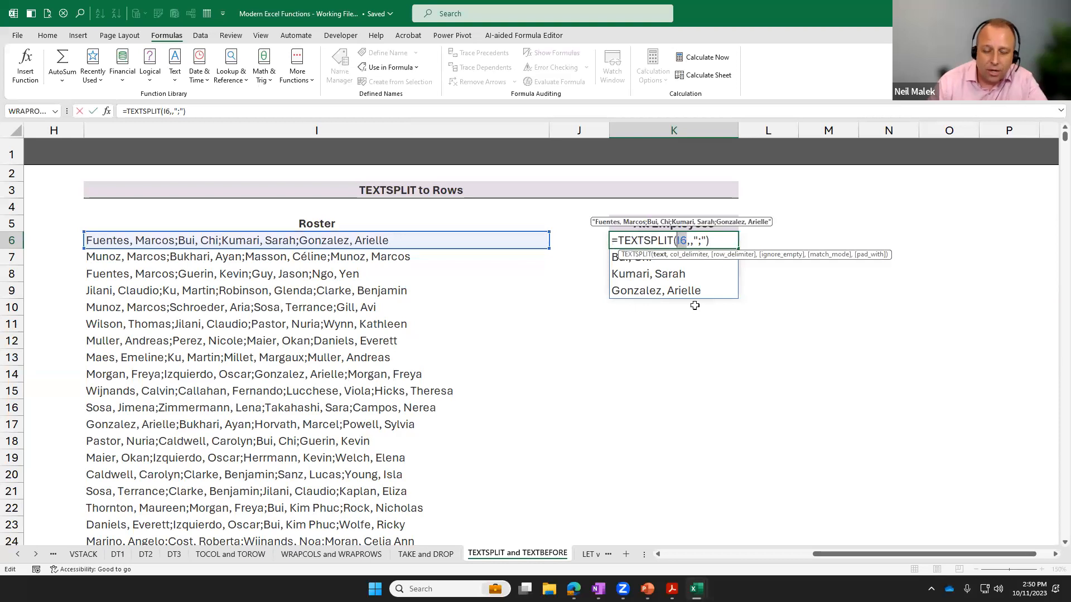
key(Delete)
click(278, 241)
key(ctrl+shift+Down)
key(ctrl+BackSpace)
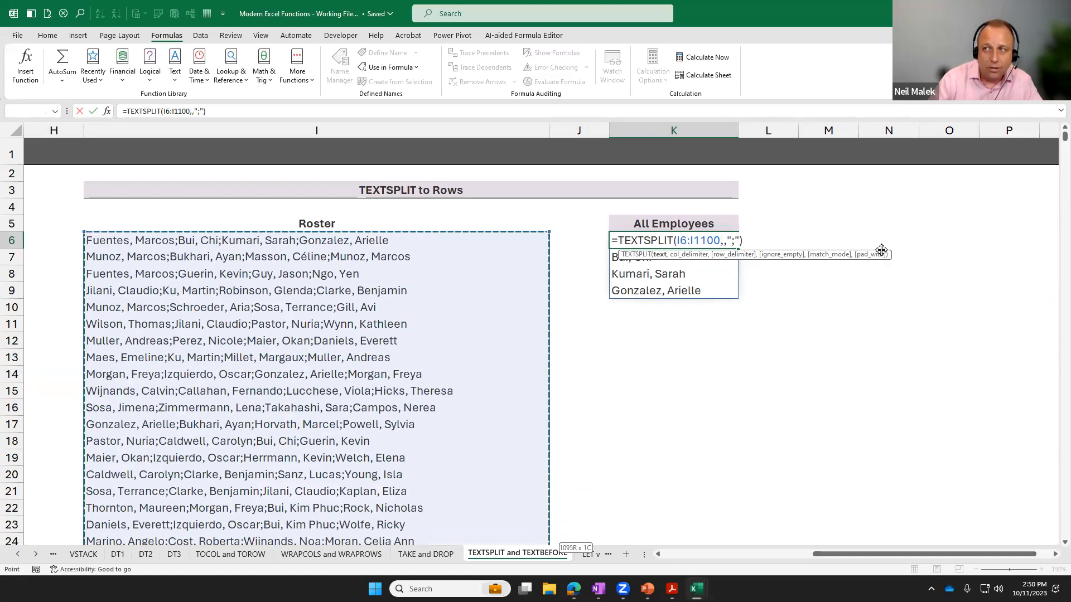
key(ctrl+Return)
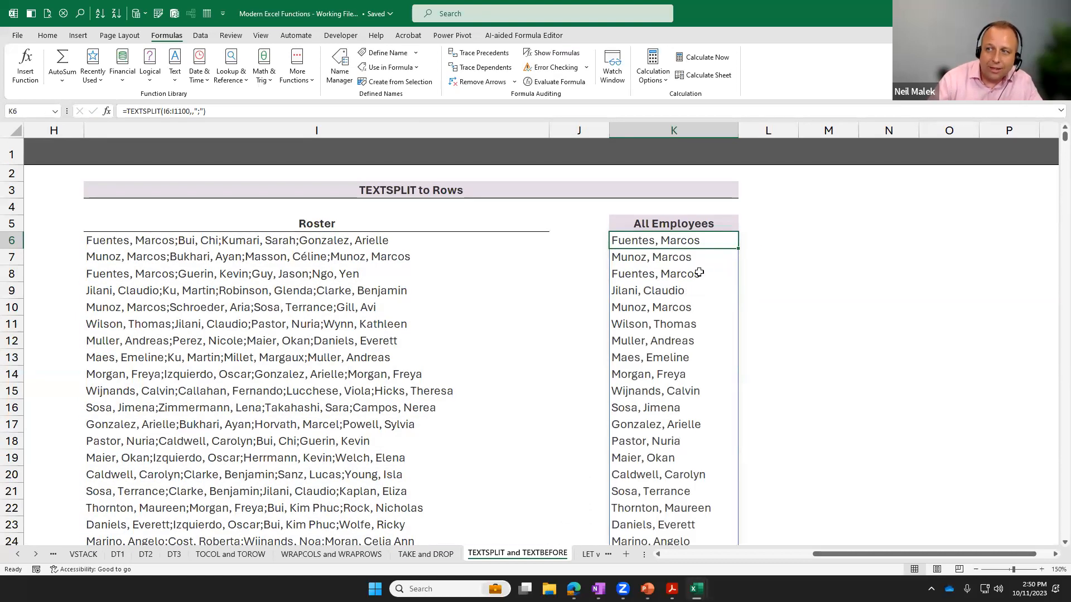
Wrap the K6 formula in UNIQUE so it reads =UNIQUE(TEXTSPLIT(I6:I1100,,";")).
scroll(699, 273, down, 15)
scroll(702, 272, down, 20)
scroll(702, 272, down, 7)
scroll(703, 273, up, 20)
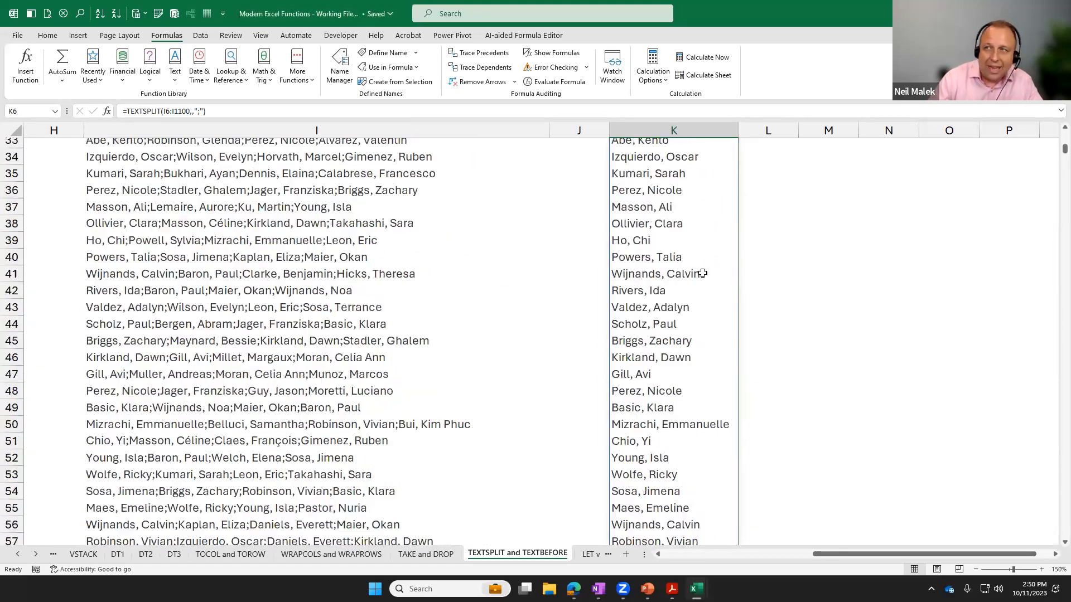
scroll(703, 273, up, 11)
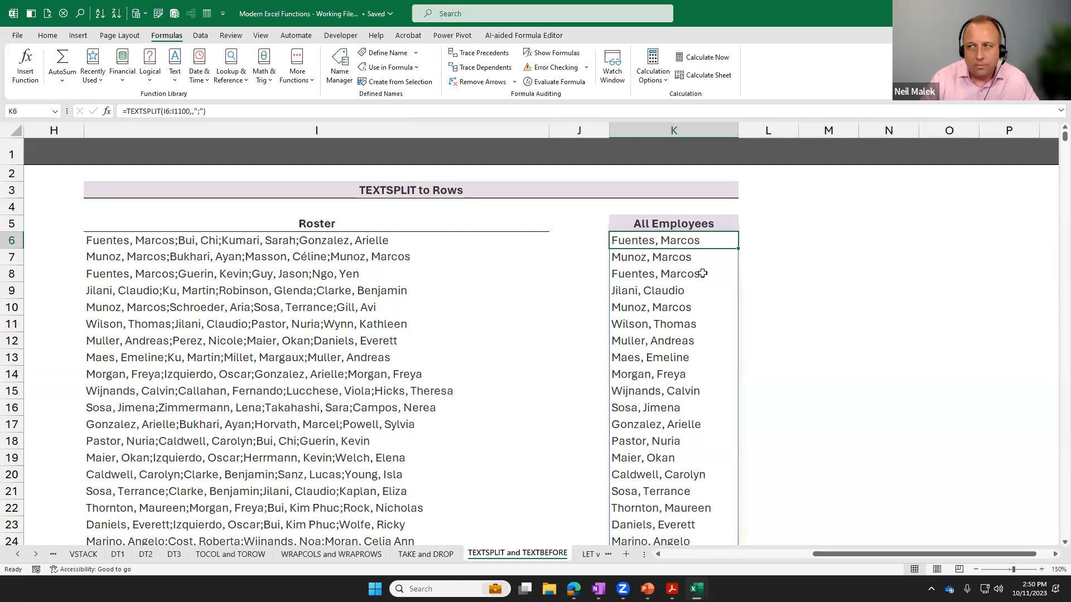
double_click(640, 240)
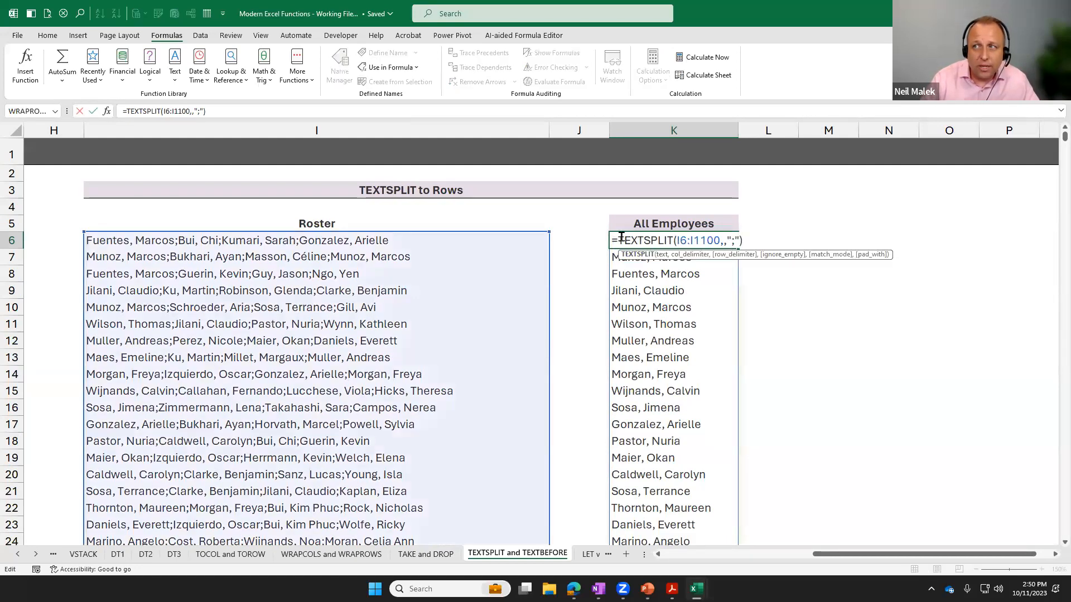
text(UNIQUE()
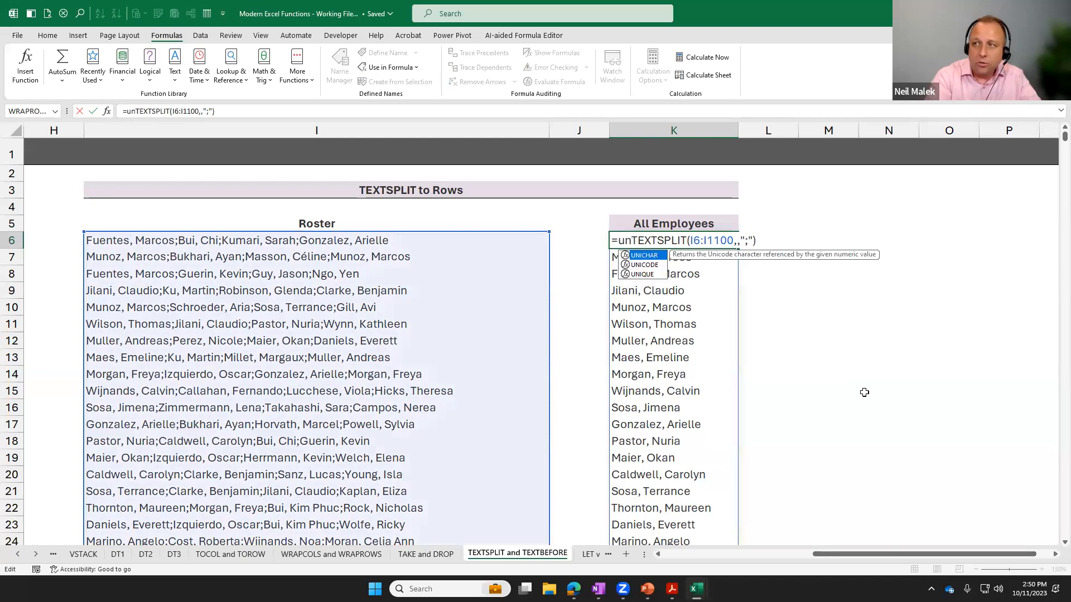
click(792, 240)
text())
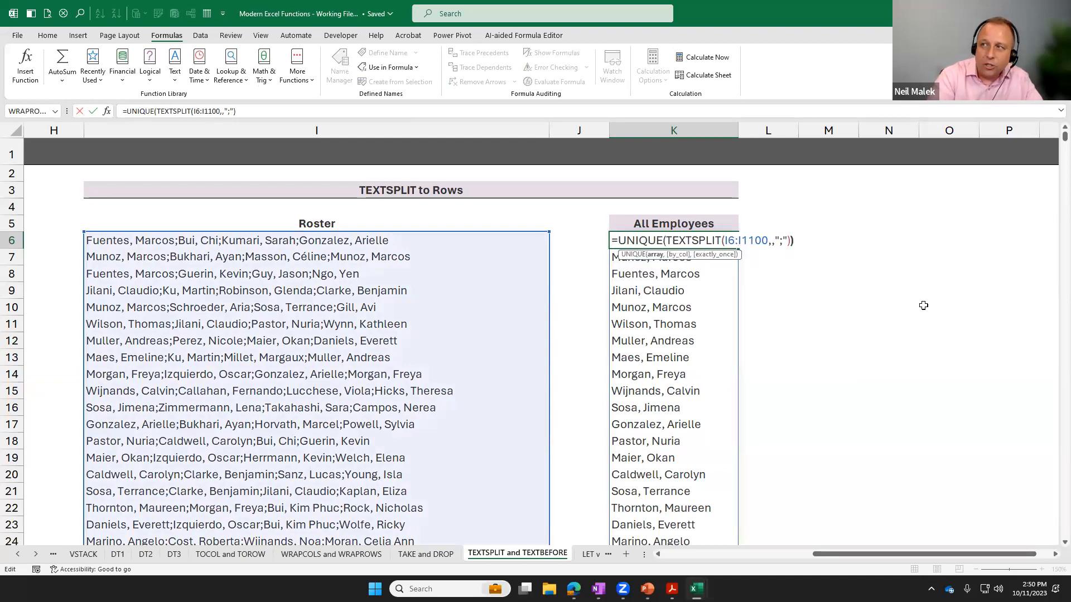
key(Return)
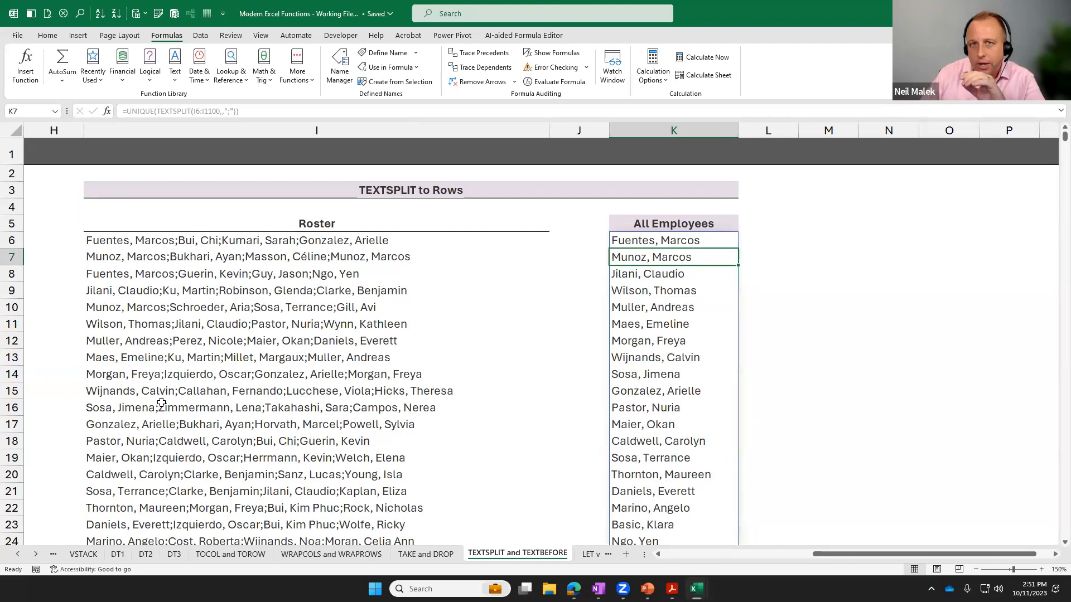
Look through the list of all worksheets in the workbook, then close it without switching sheets.
right_click(20, 556)
click(46, 414)
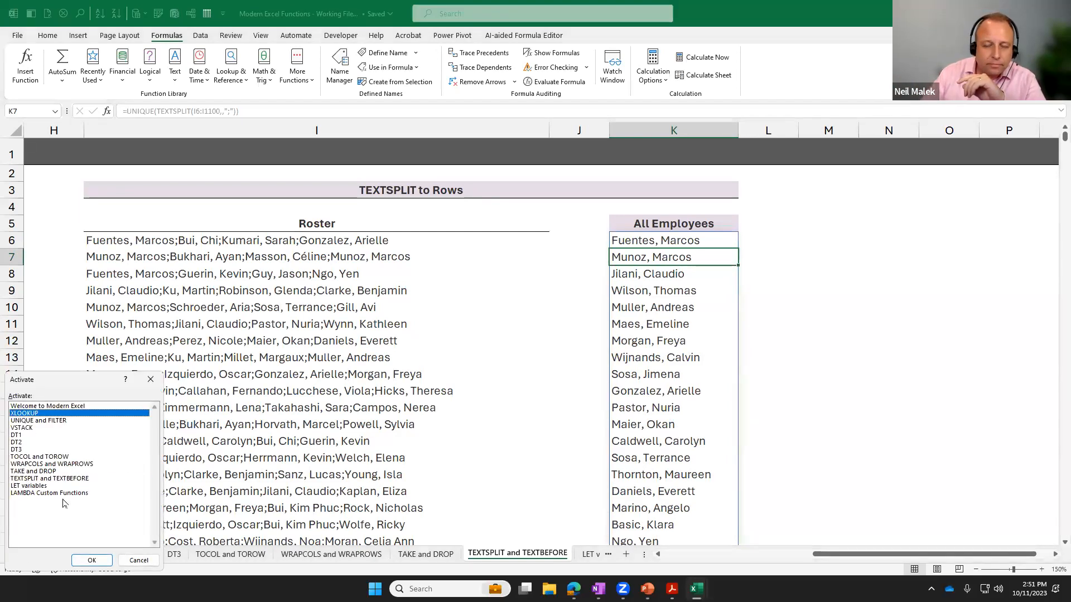
click(63, 421)
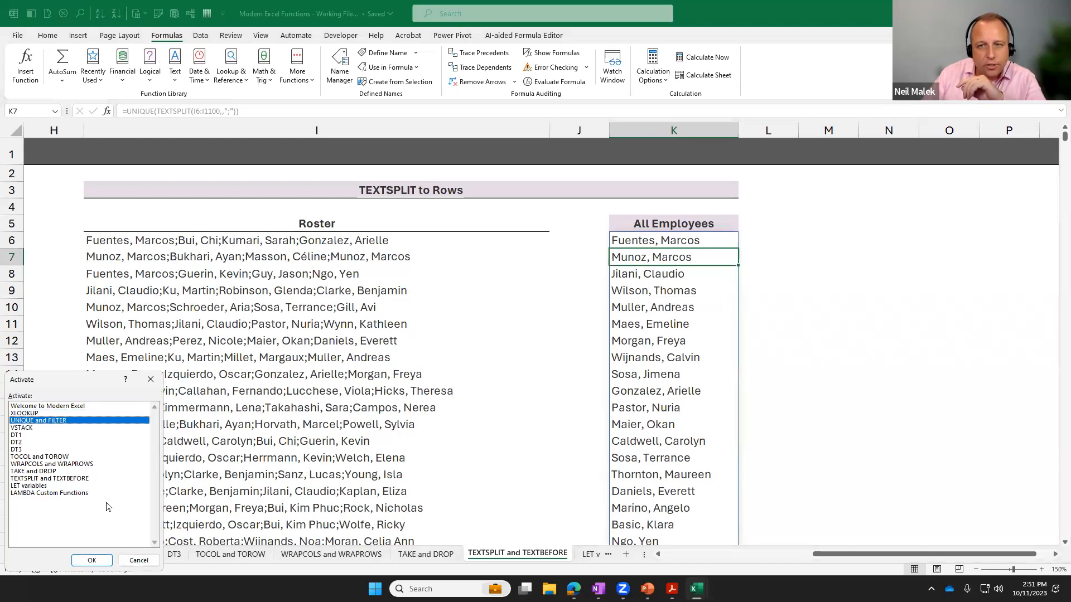
click(66, 478)
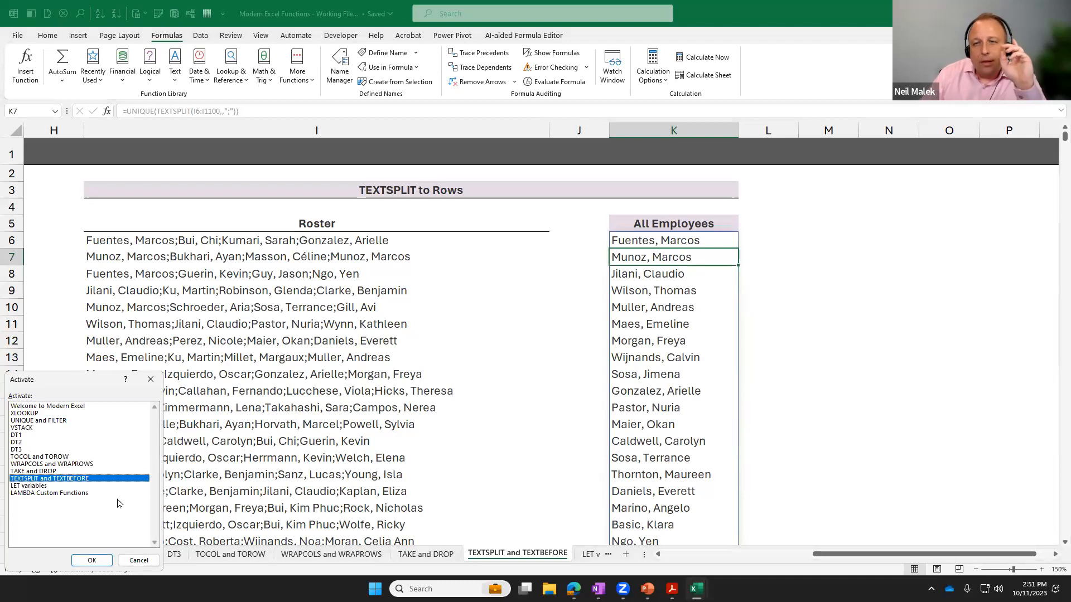
click(139, 561)
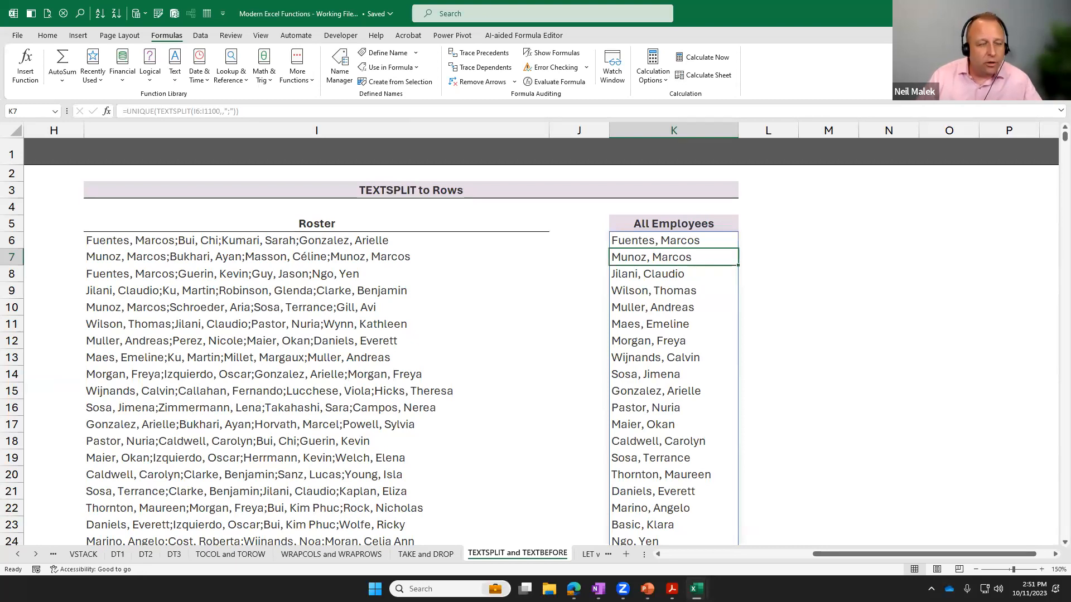
Switch to PowerPoint, present the Creating Custom Functions slide, and end the slide show.
key(alt+Tab)
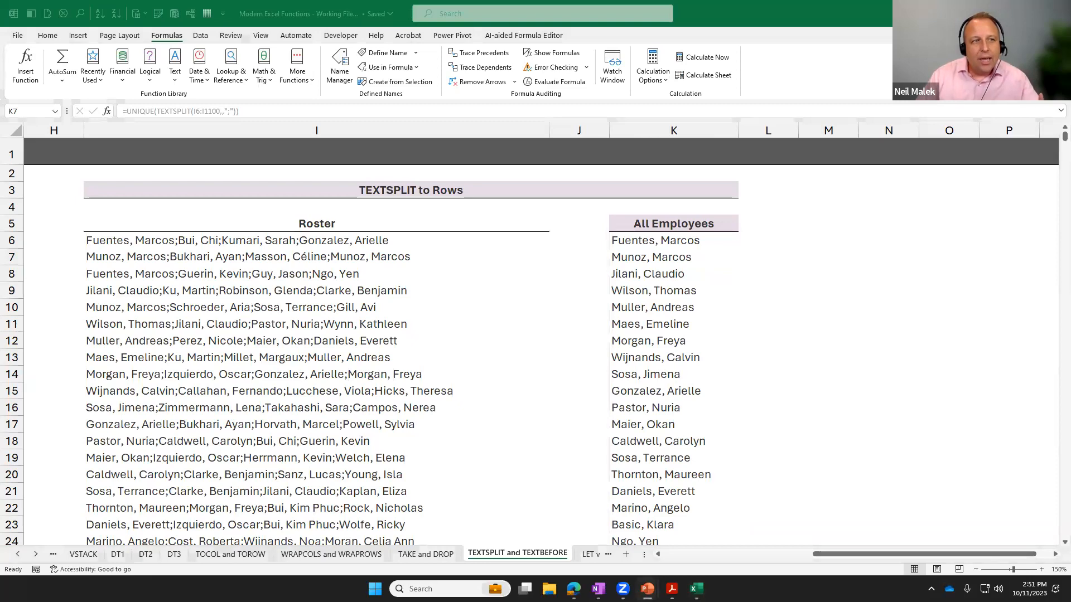
key(shift+F5)
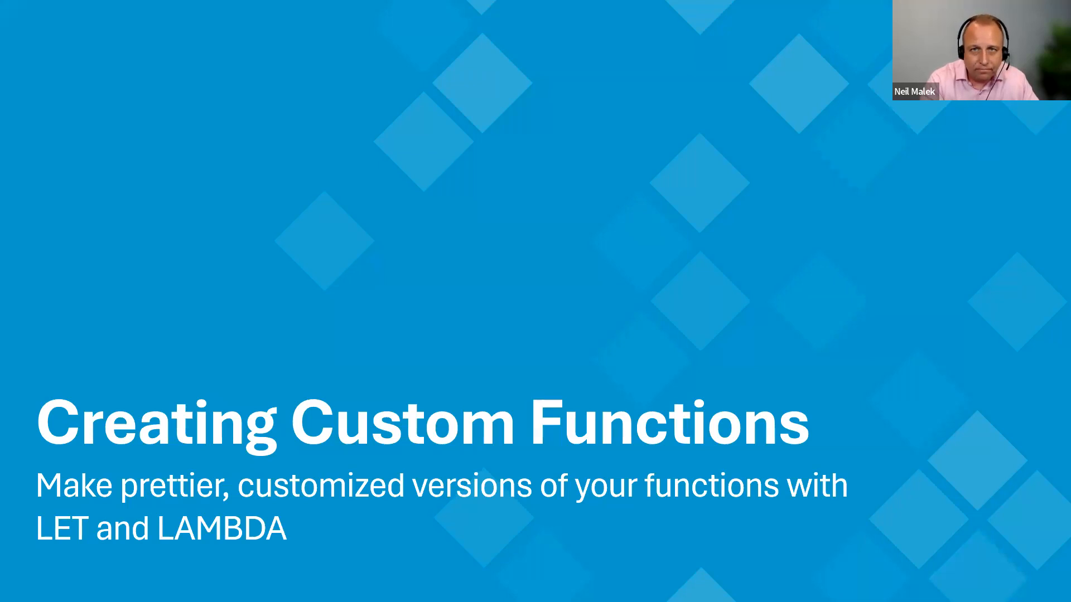
key(Escape)
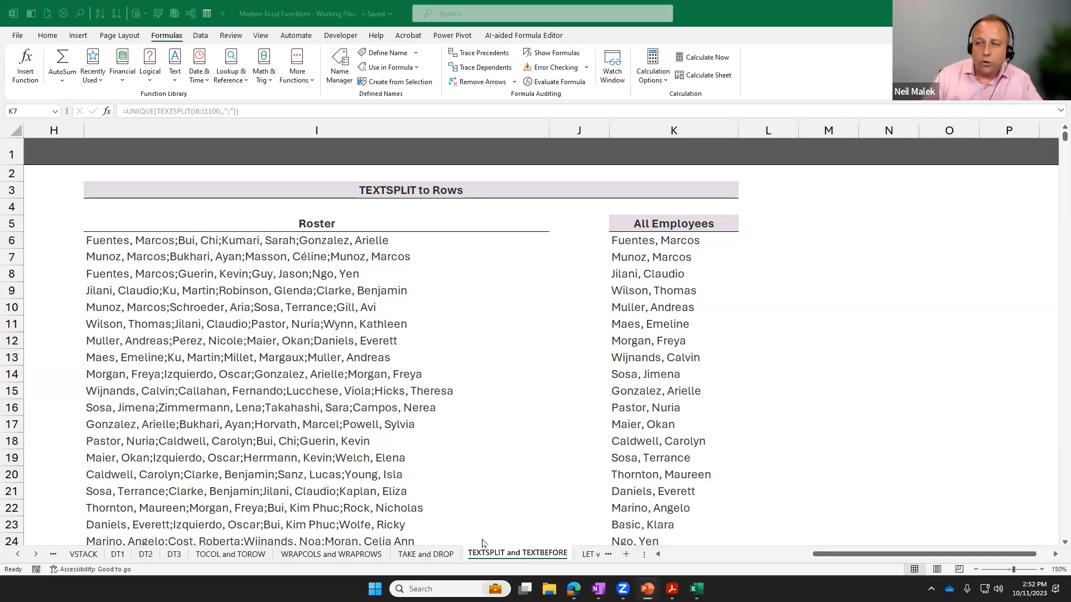
Go to the LET variables sheet in Excel and examine the nested IF formula in G6 under Quoted.
click(587, 558)
click(587, 558)
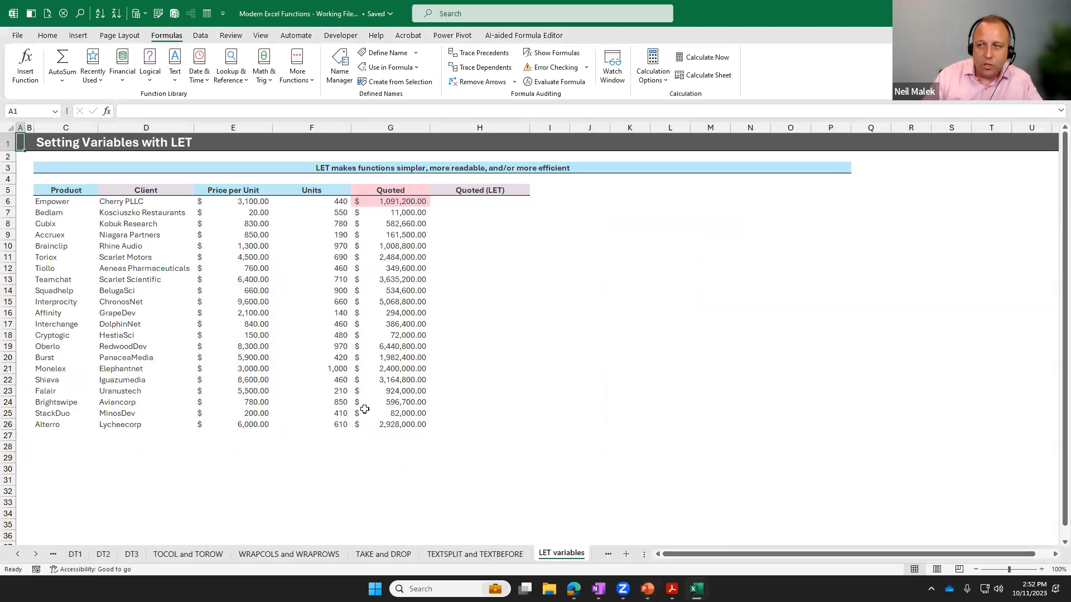
click(467, 204)
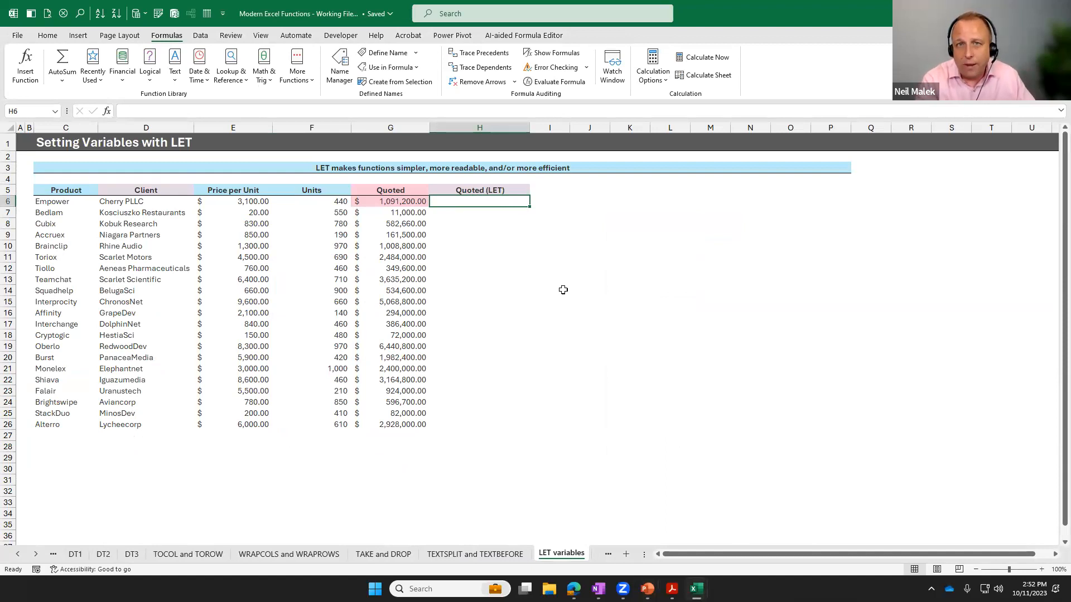
double_click(409, 202)
drag(599, 199, 473, 196)
drag(357, 201, 466, 295)
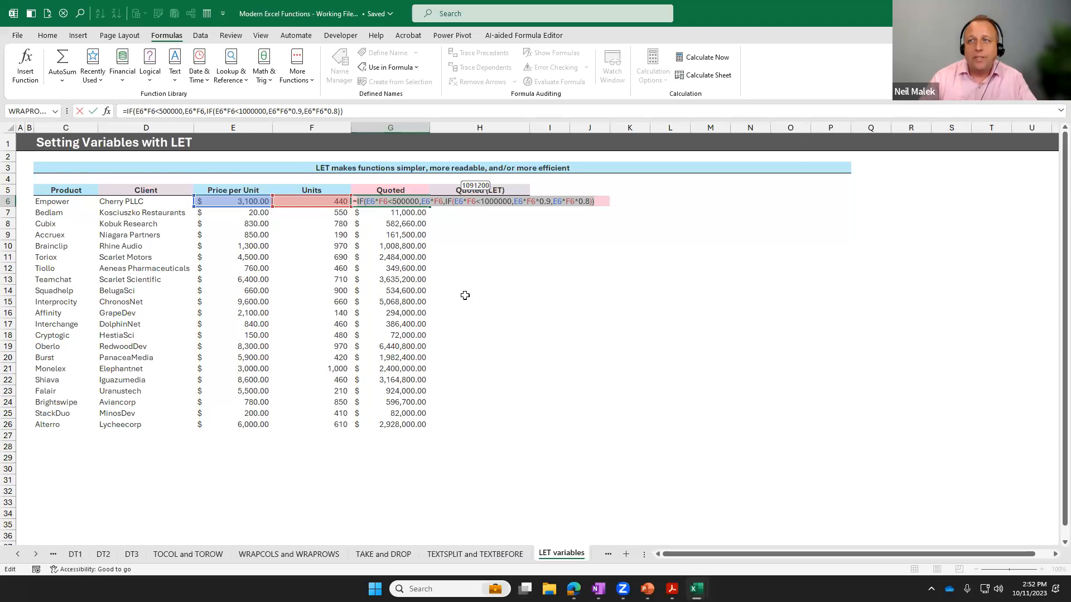
key(Escape)
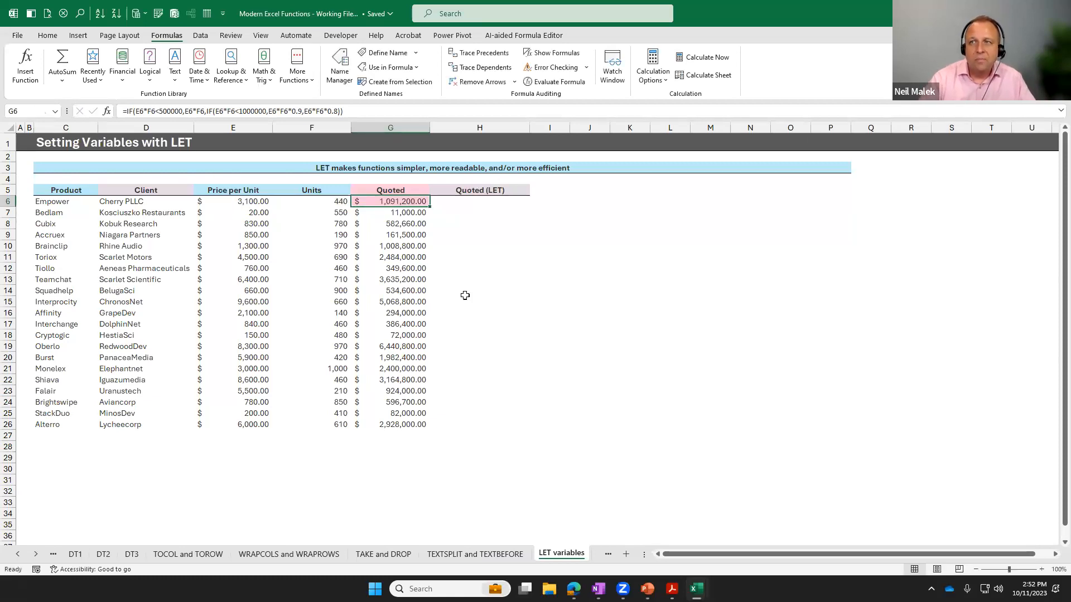
click(1041, 571)
click(1041, 571)
Open the G6 formula and examine each IF test and its result, including the 0.9 and 0.8 multipliers.
click(1041, 571)
click(1041, 571)
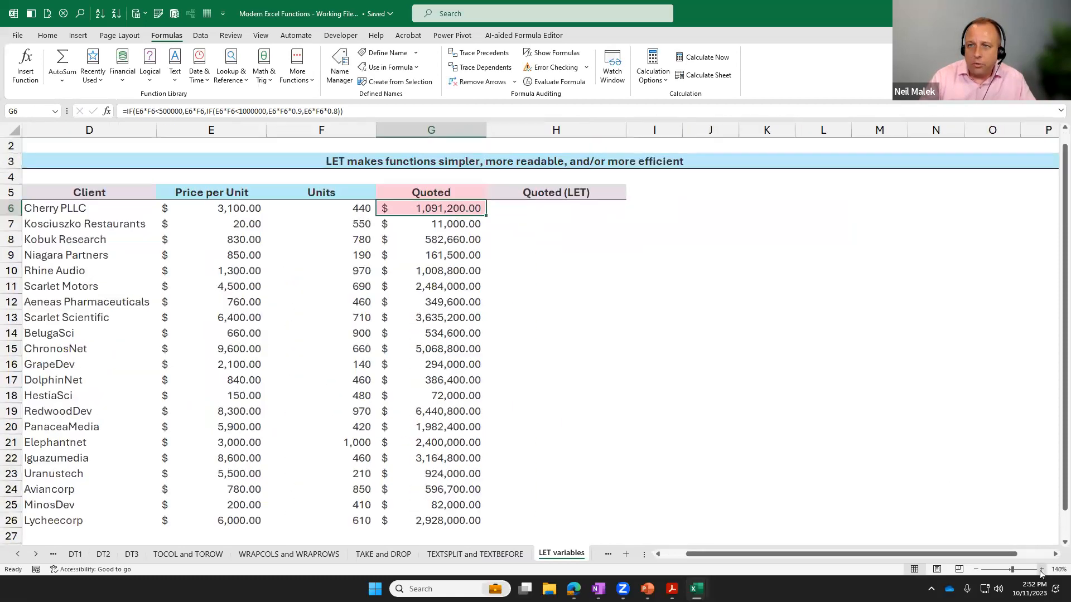
click(1041, 571)
click(1040, 571)
click(659, 554)
click(658, 554)
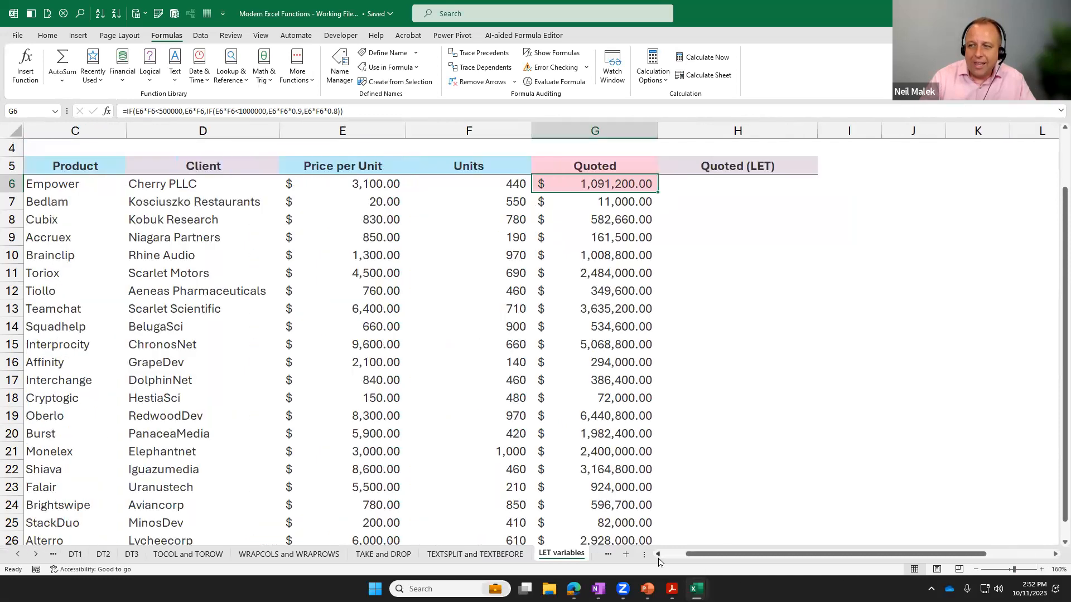
double_click(612, 184)
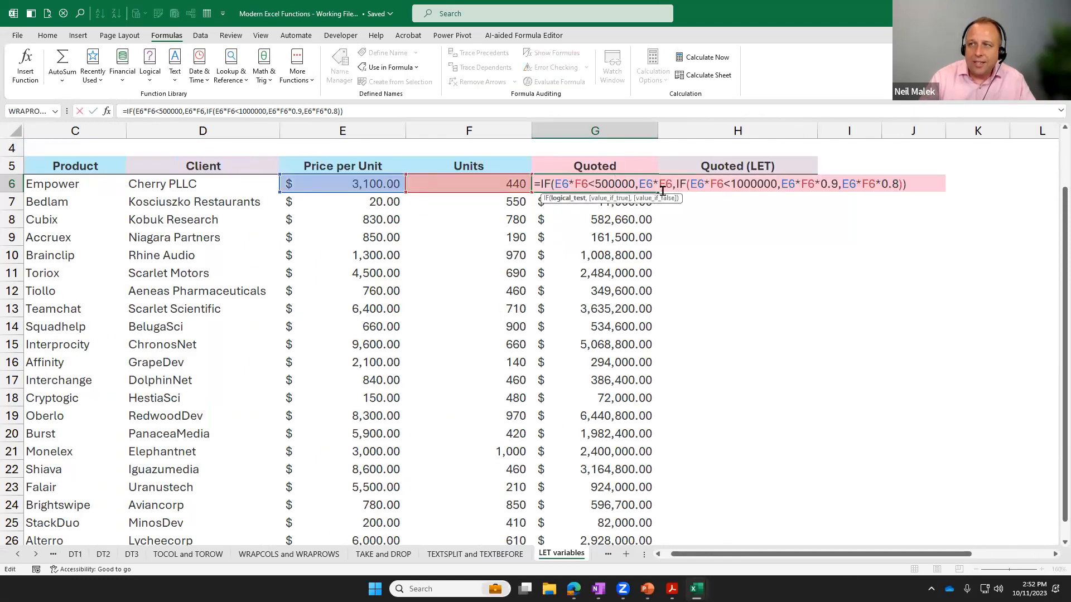
drag(574, 183, 637, 184)
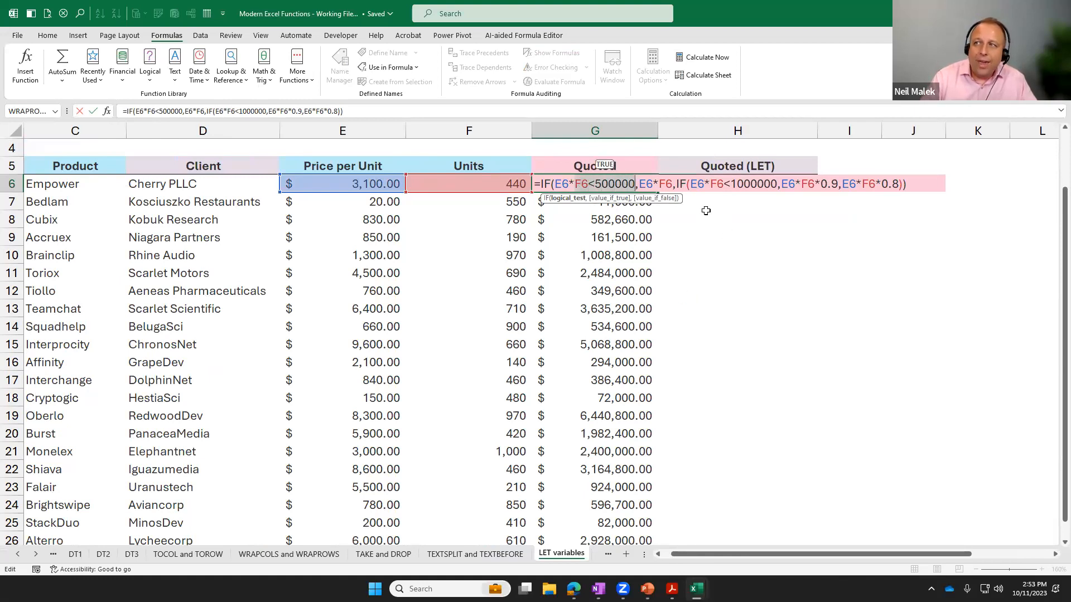
drag(839, 184, 820, 184)
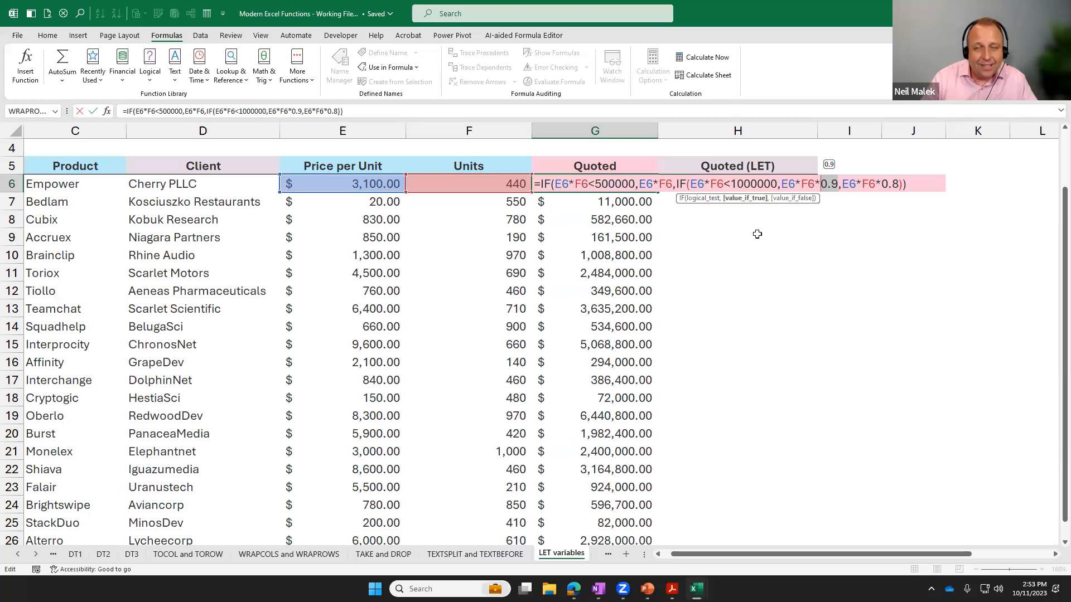
drag(638, 184, 670, 188)
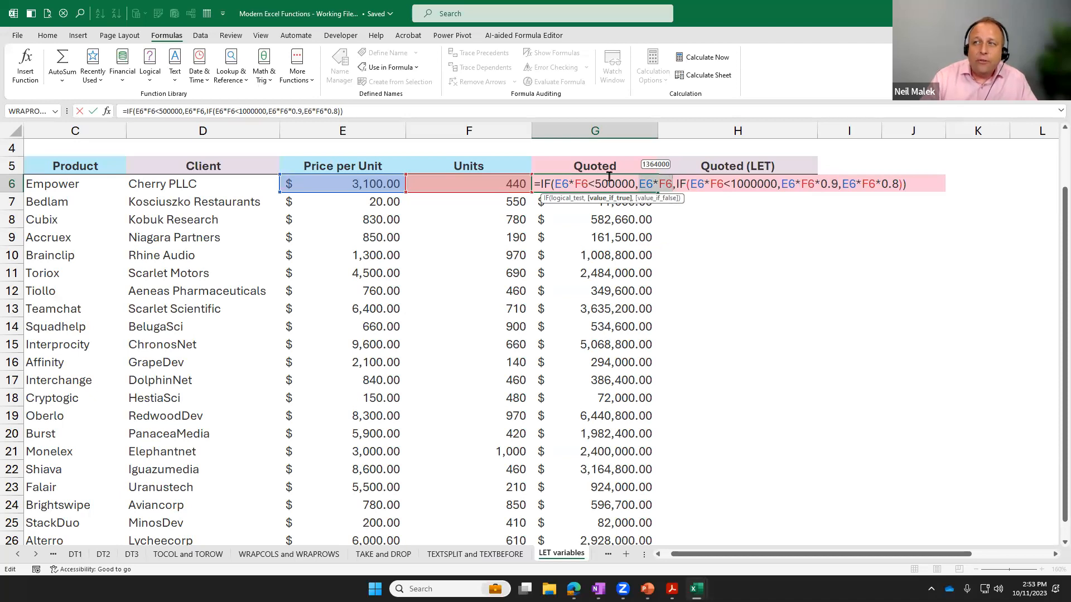
drag(690, 184, 782, 219)
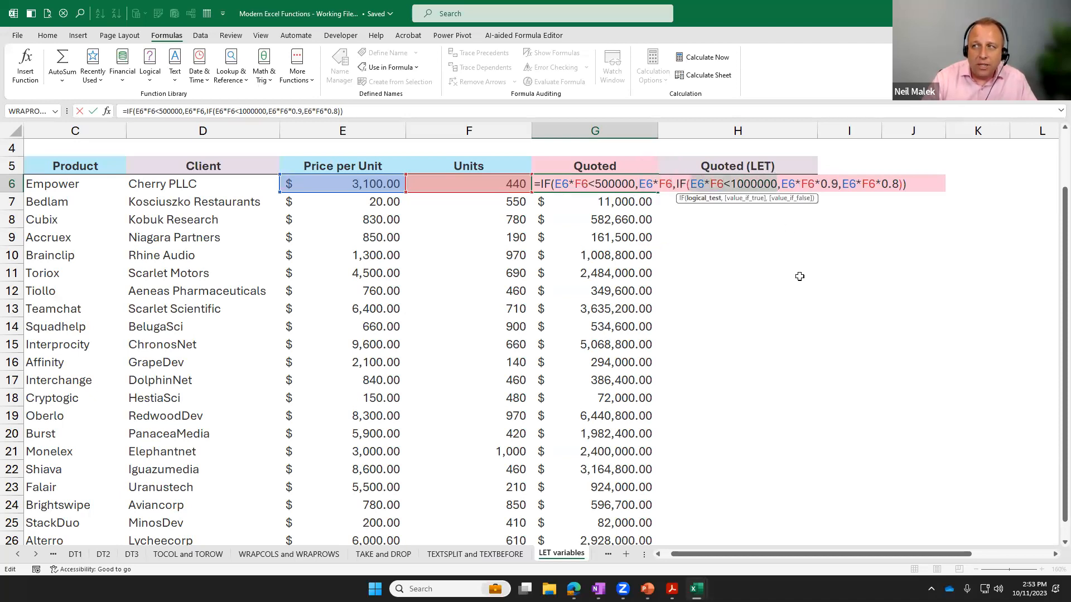
drag(841, 180, 780, 184)
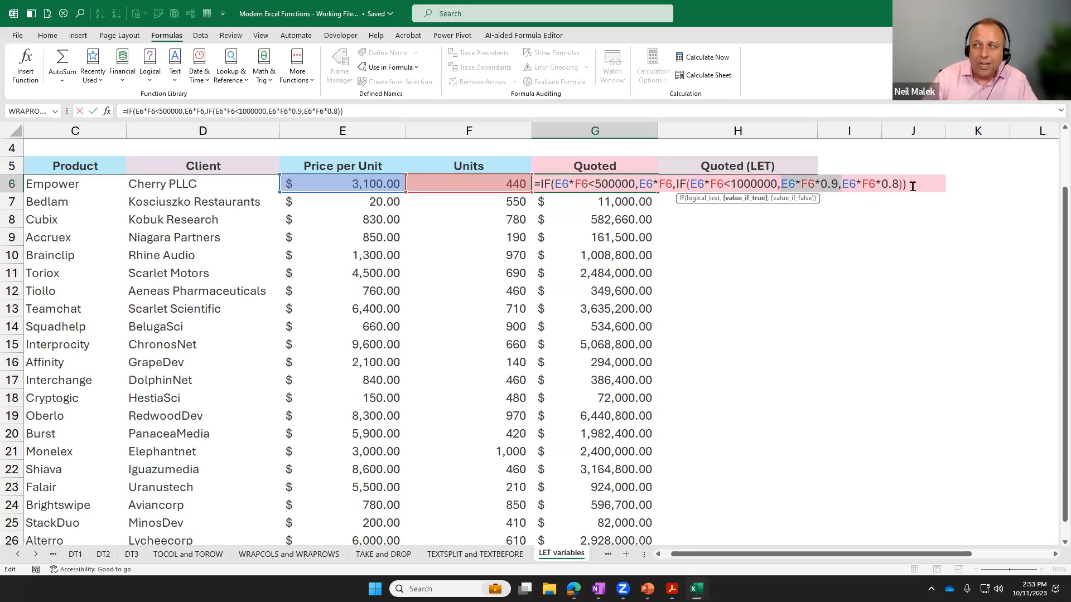
drag(900, 184, 842, 185)
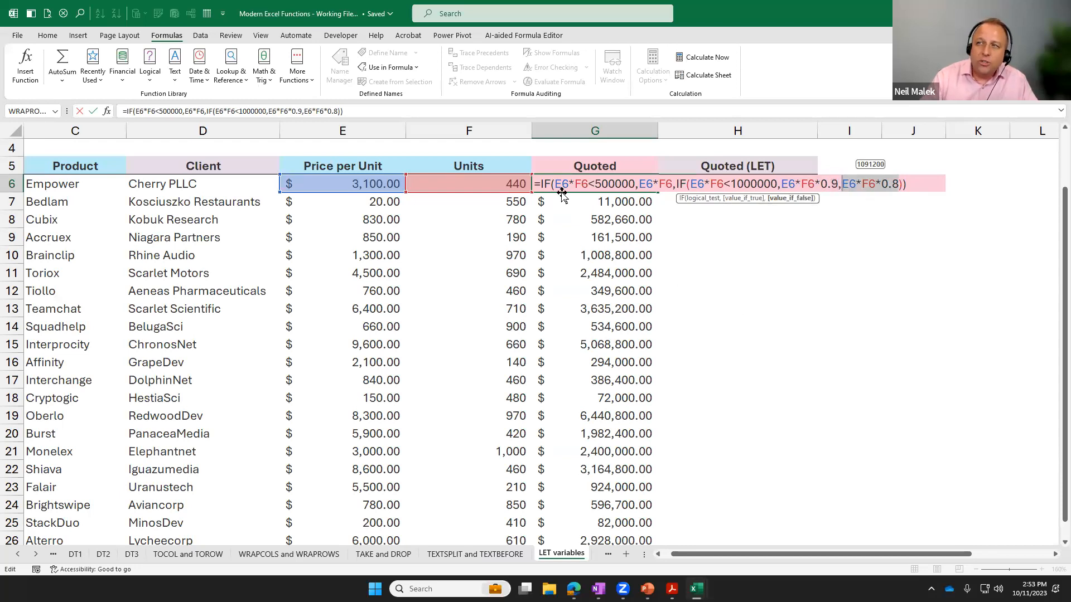
Examine every repetition of E6*F6 within the G6 formula, then leave the cell without editing it.
drag(555, 184, 723, 187)
click(649, 184)
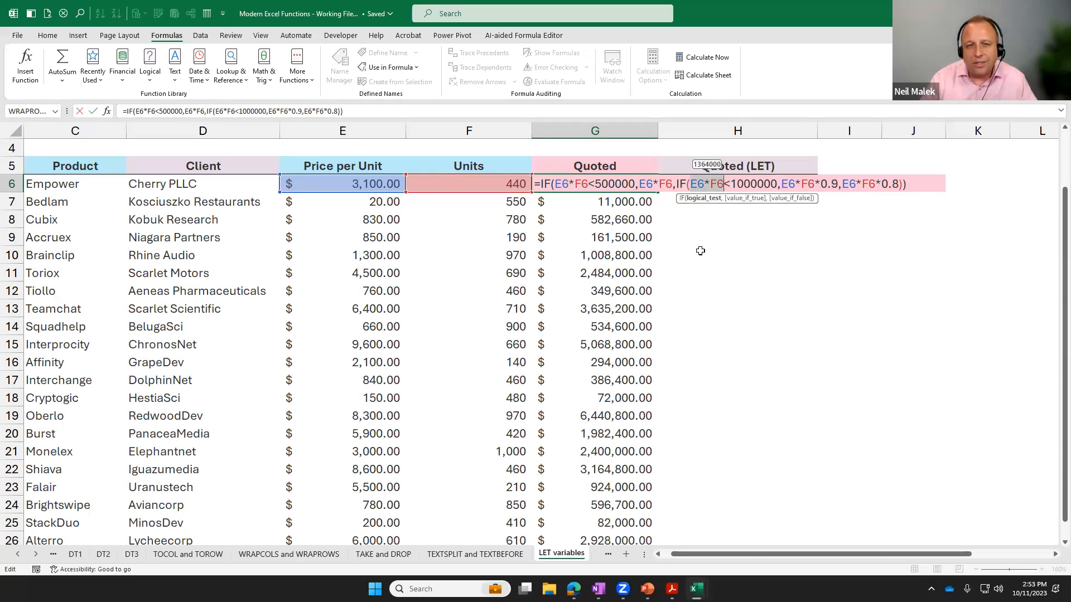
drag(781, 182, 876, 184)
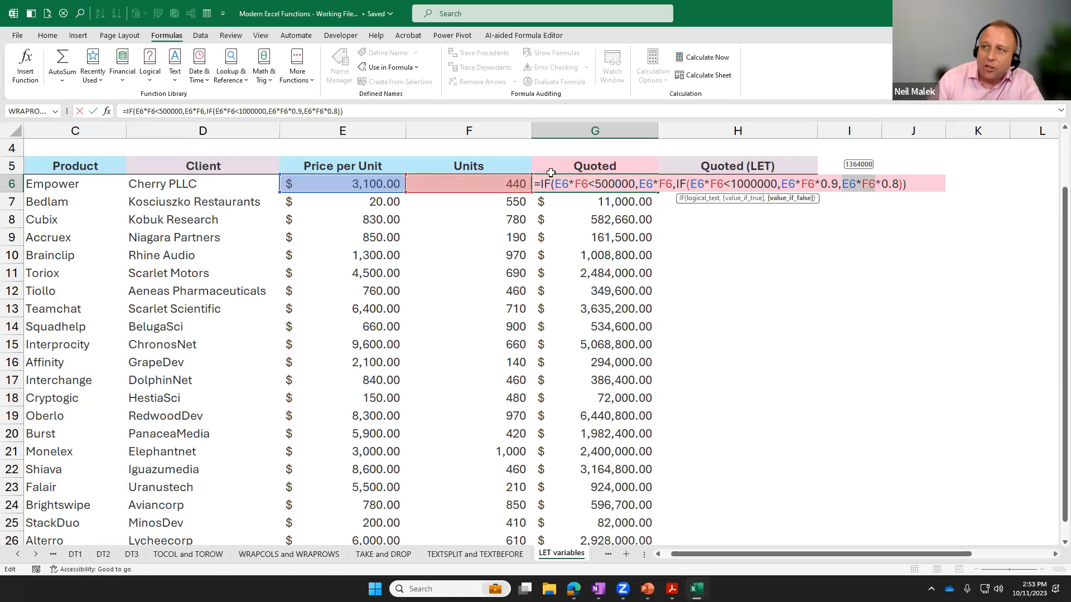
drag(555, 183, 876, 179)
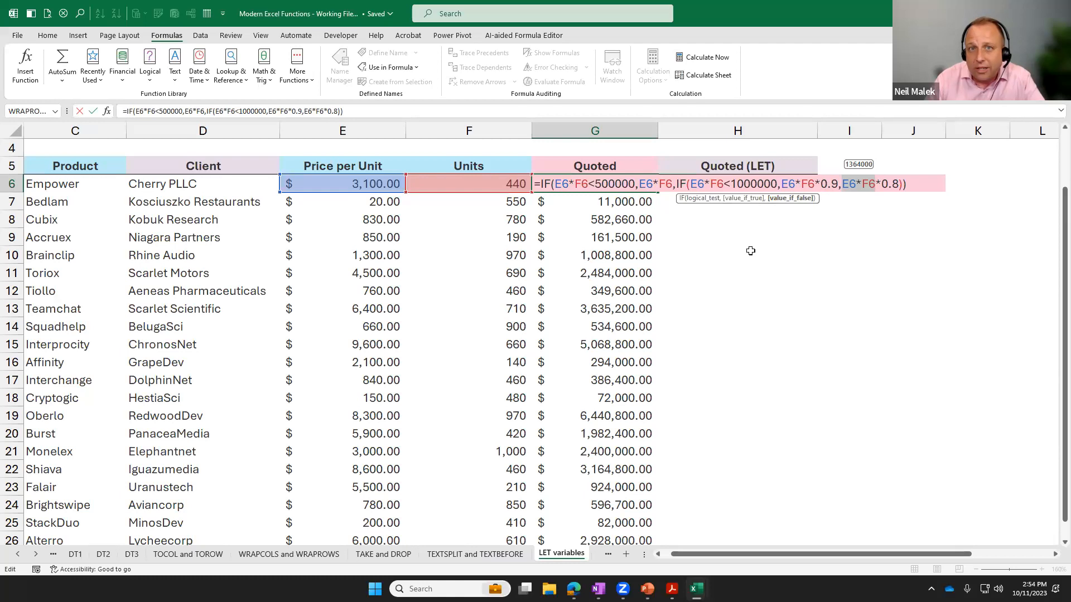
key(Escape)
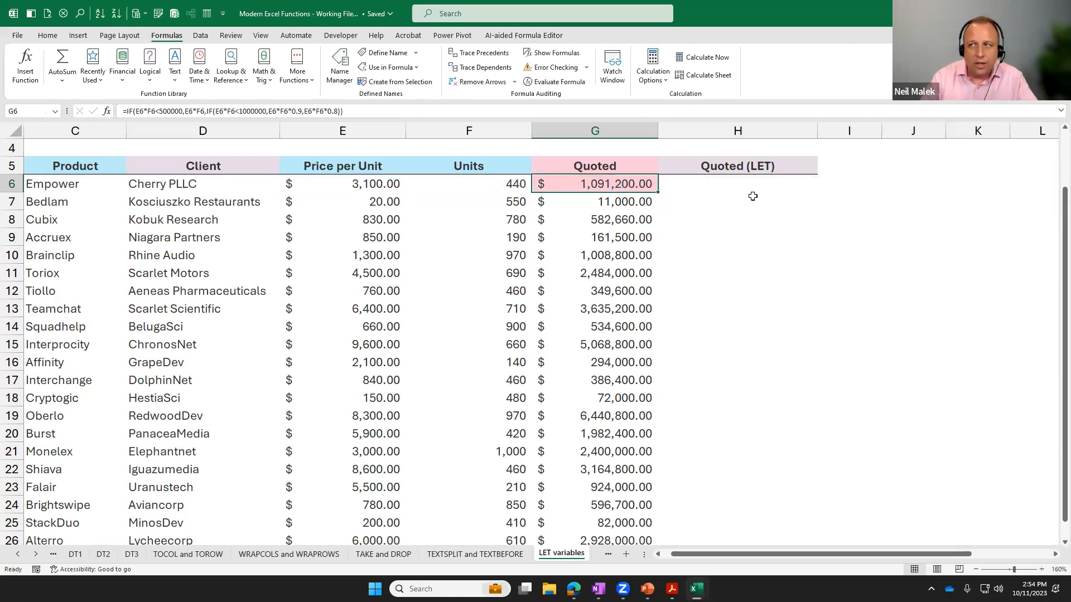
Expand the formula bar and start a LET formula in H6 under Quoted (LET), entering =LET( as its first line.
click(743, 182)
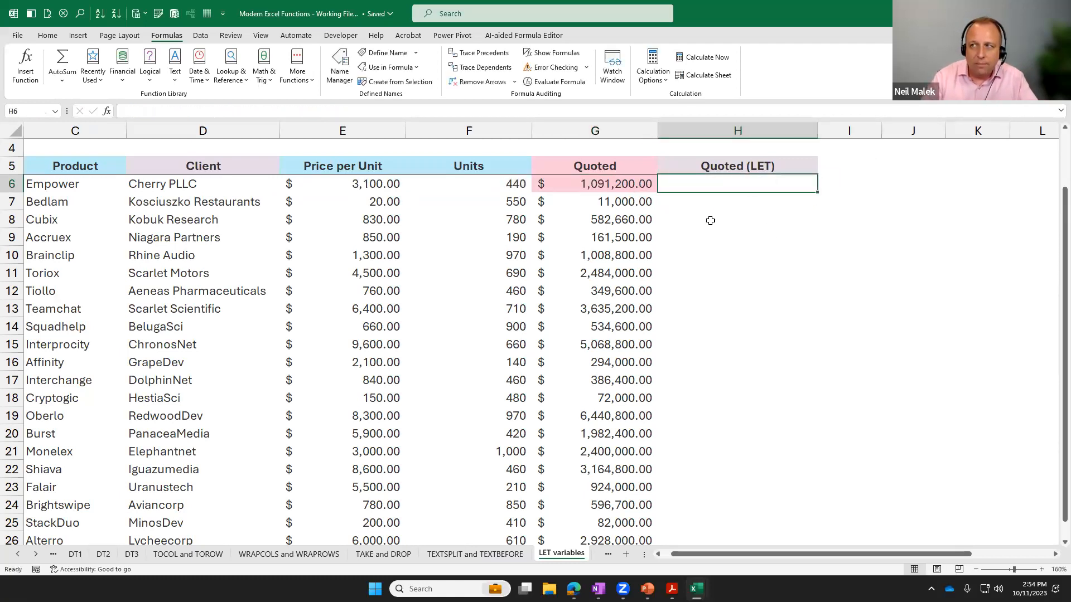
click(1060, 111)
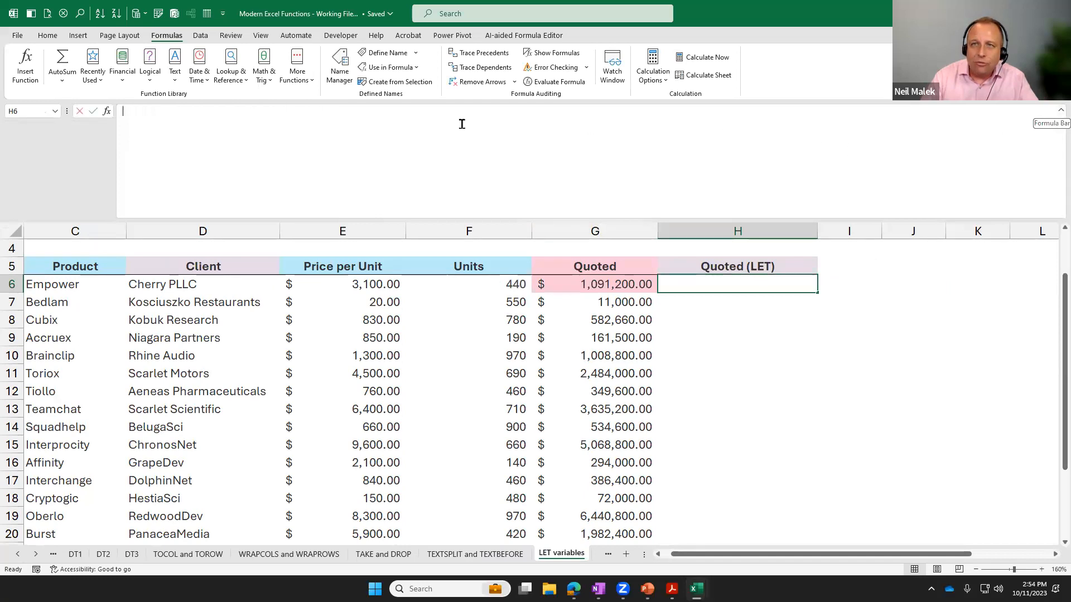
click(479, 134)
text(=)
text(lef)
key(Tab)
key(BackSpace)
key(BackSpace)
key(BackSpace)
text(t)
key(Tab)
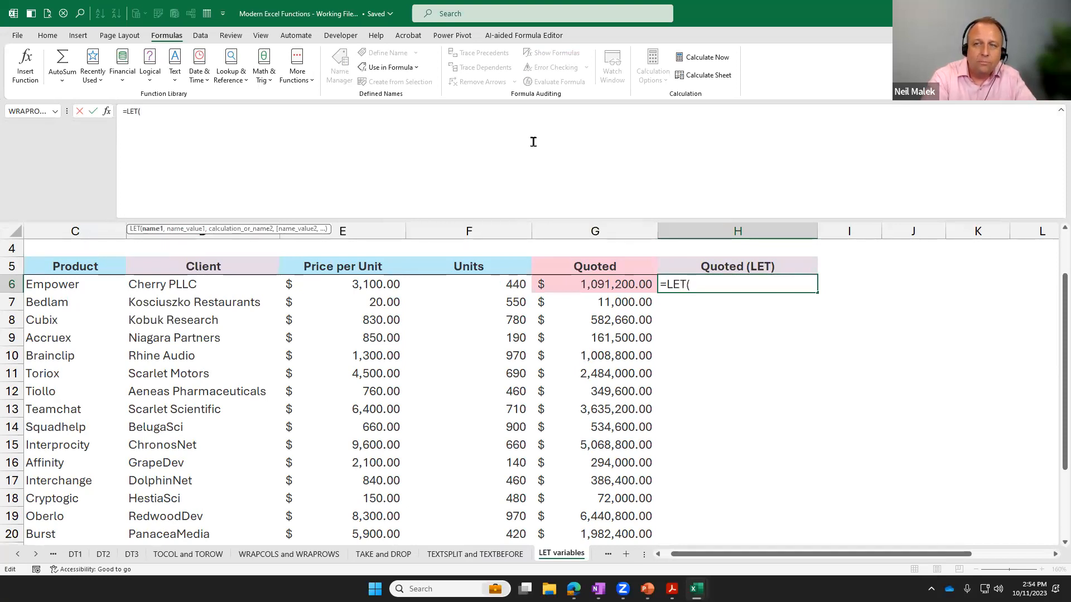
key(Return)
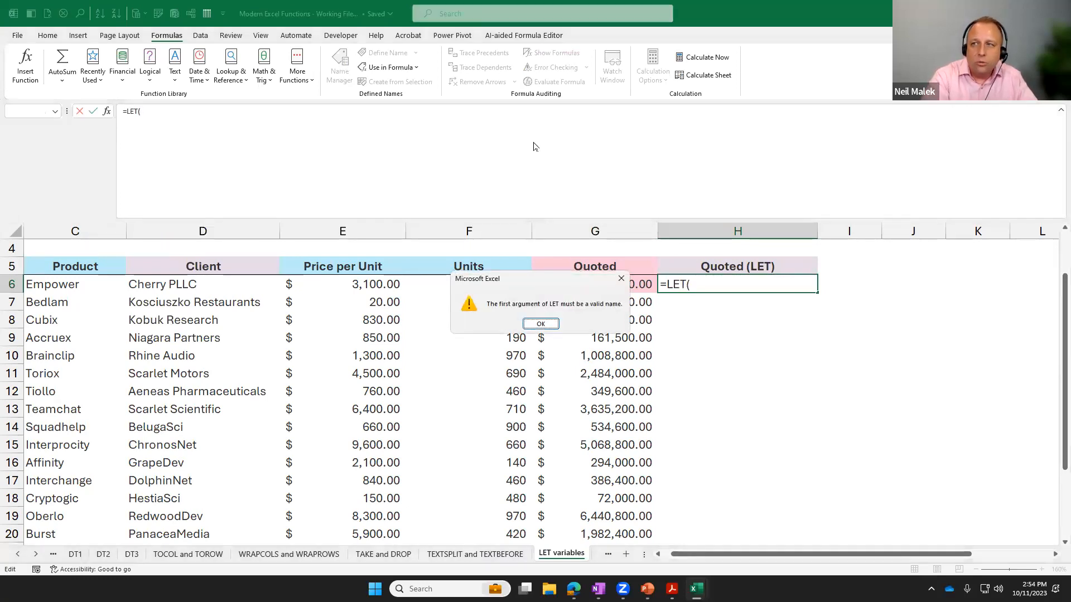
key(Return)
click(406, 114)
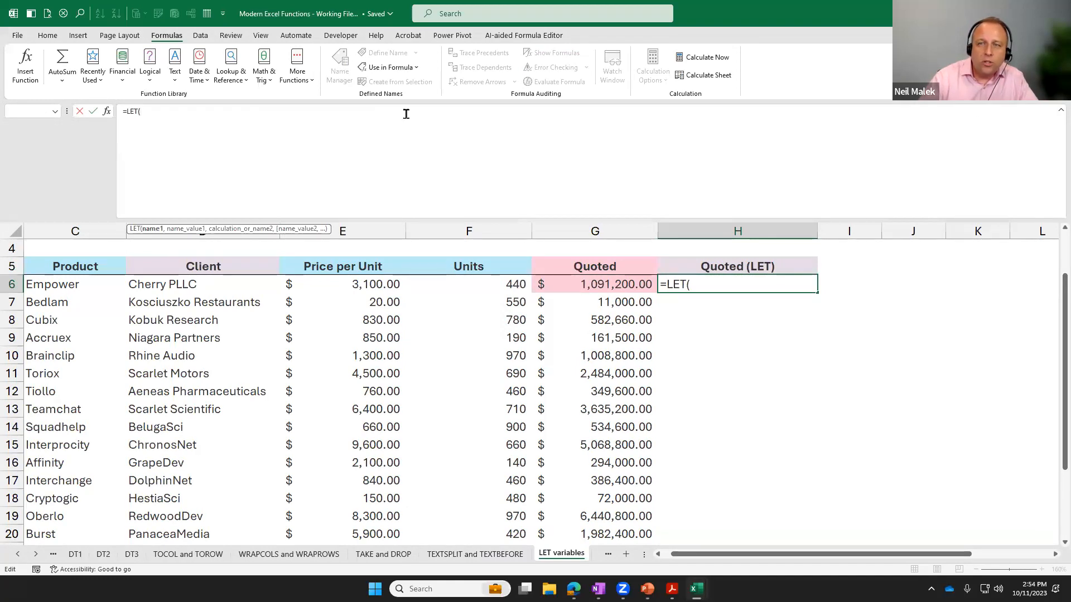
On a new line of the H6 formula, define the LET variable StandardPrice as E6*F6, followed by a comma.
key(alt+Return)
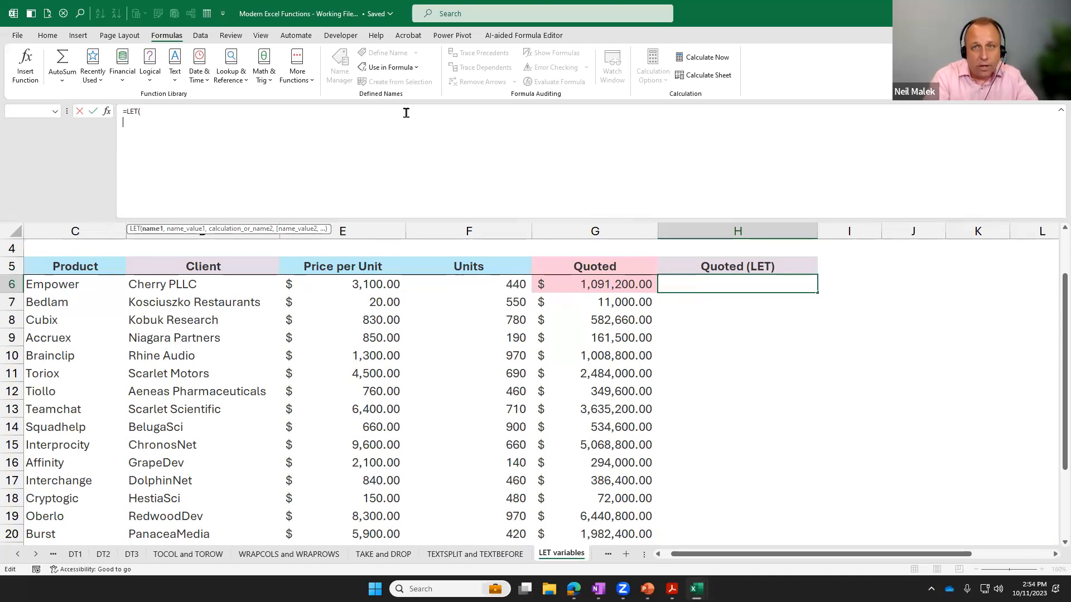
text(StandardPrice,)
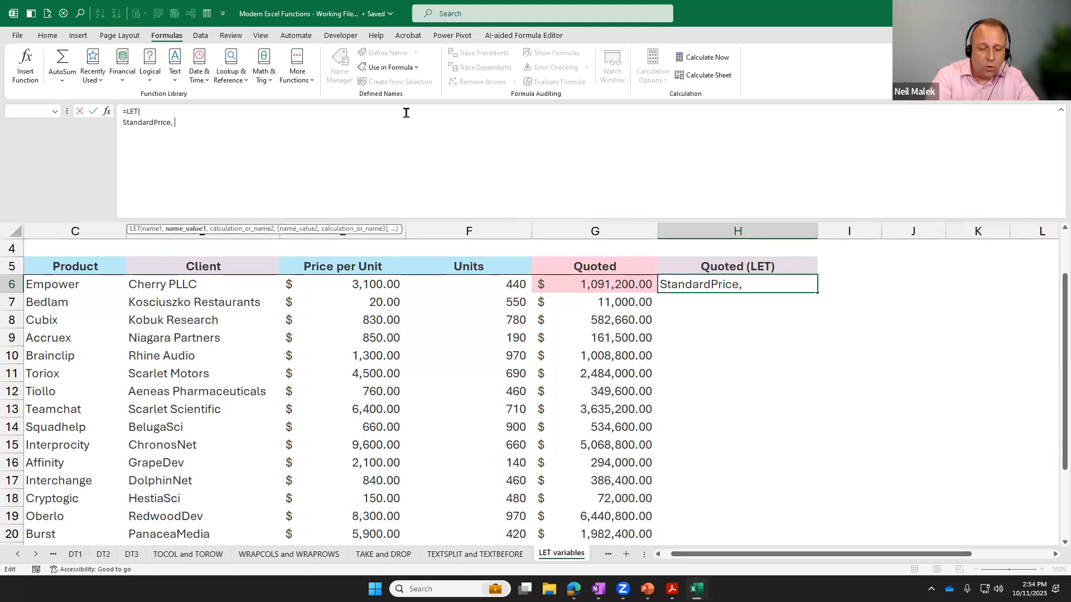
text( E6*)
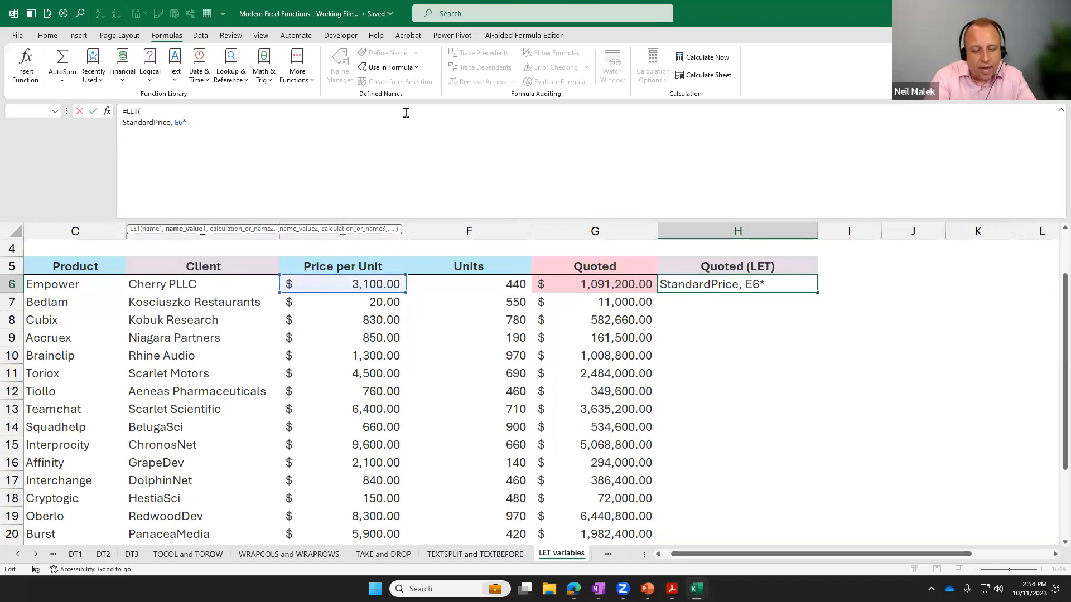
text(F6)
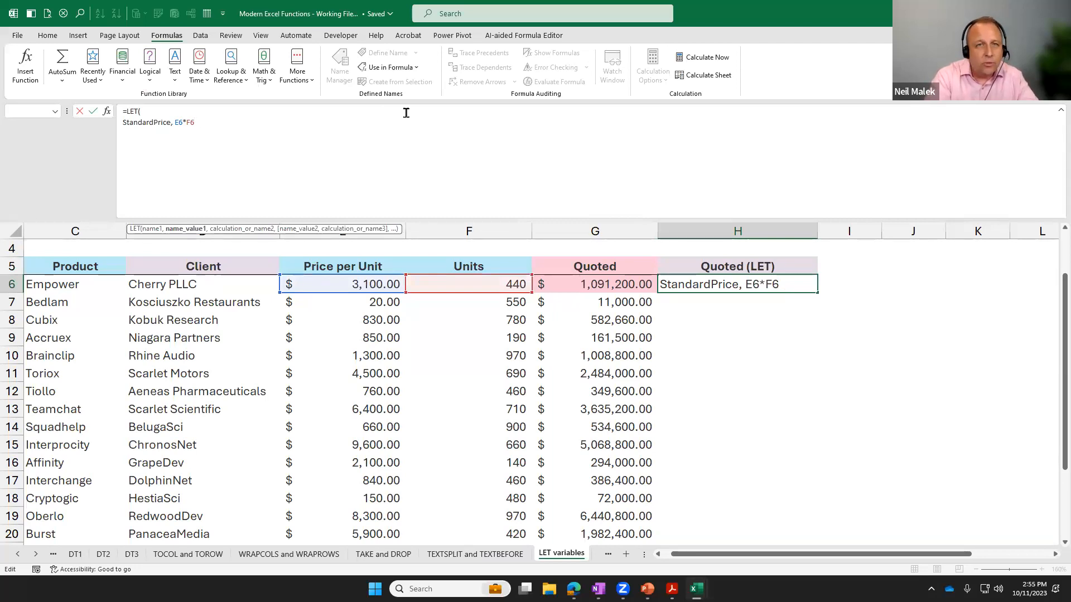
text(,)
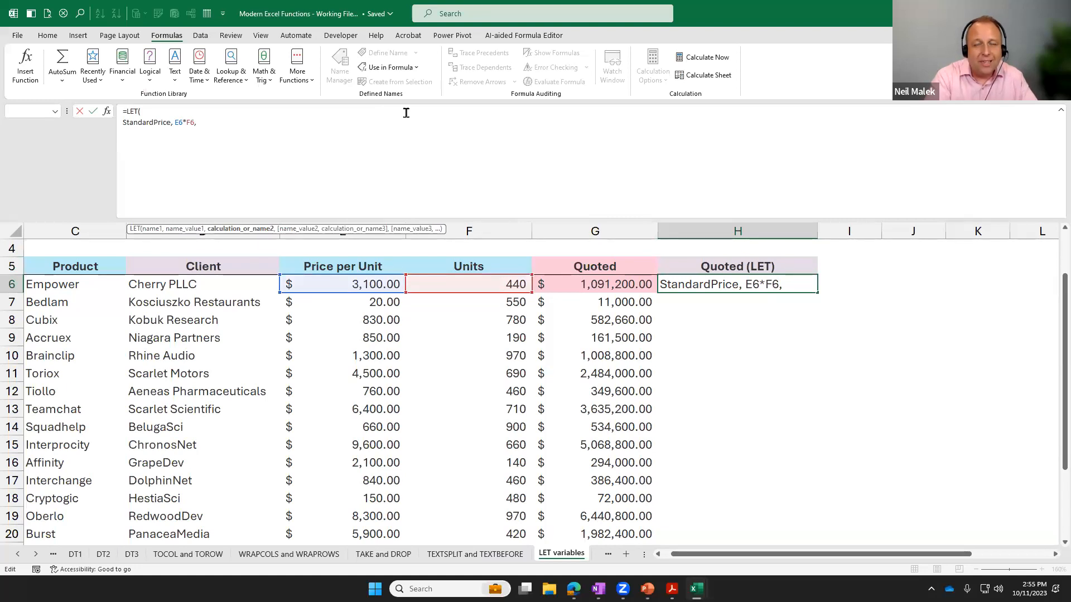
On the third line of the H6 formula, begin the LET calculation with an IF testing StandardPrice<500000.
key(alt+Return)
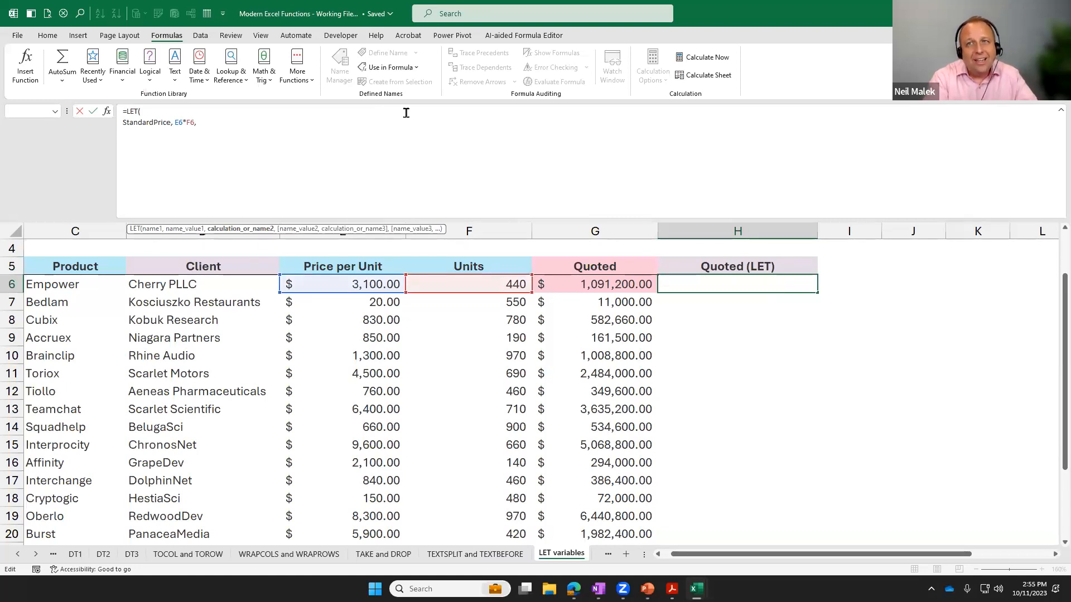
text(if()
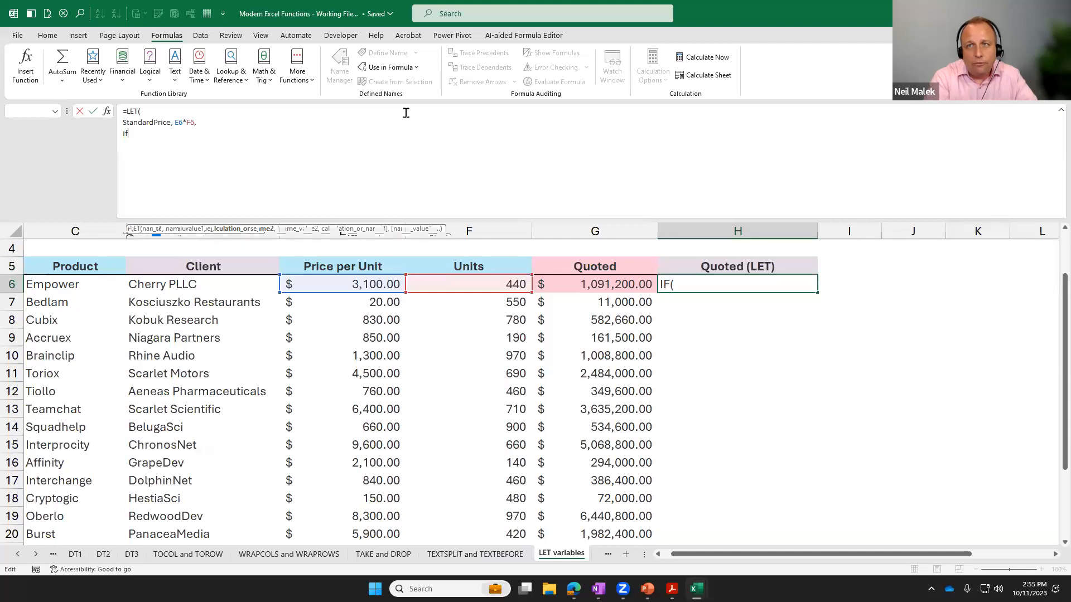
text(Stan)
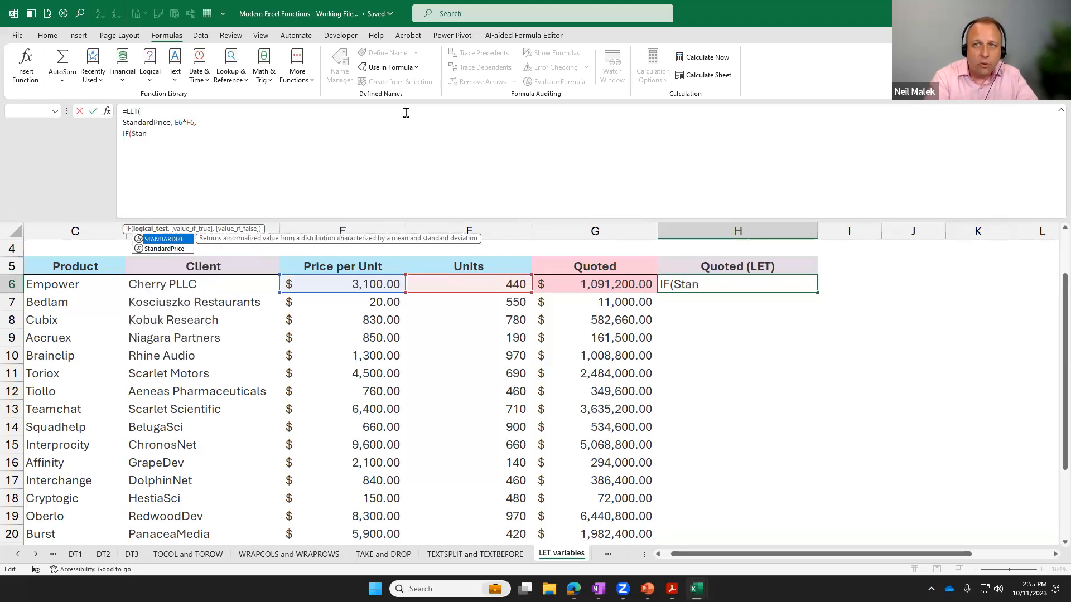
text(dardp)
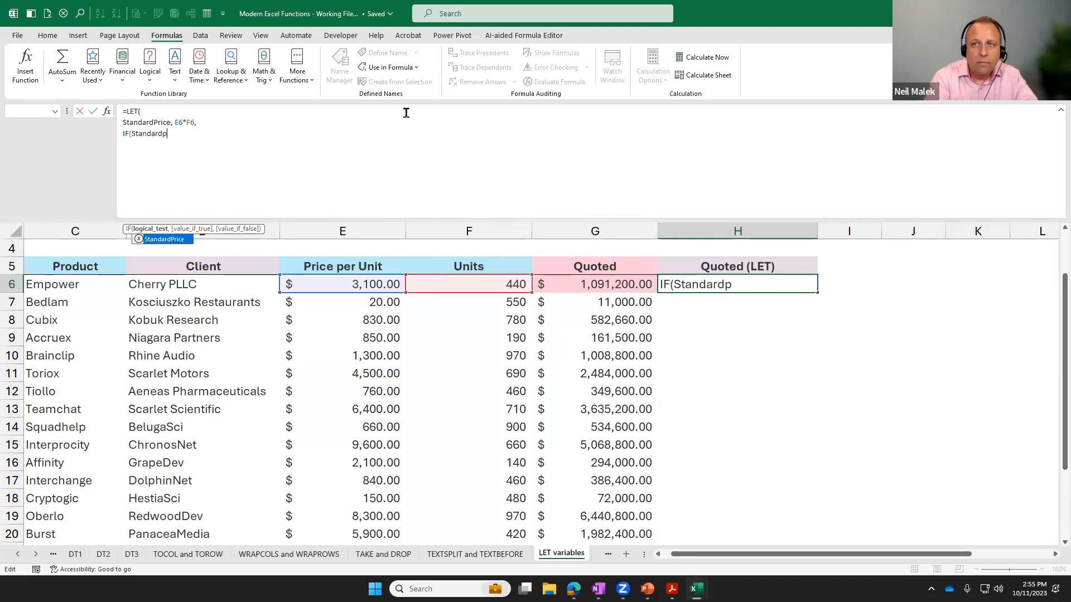
key(Tab)
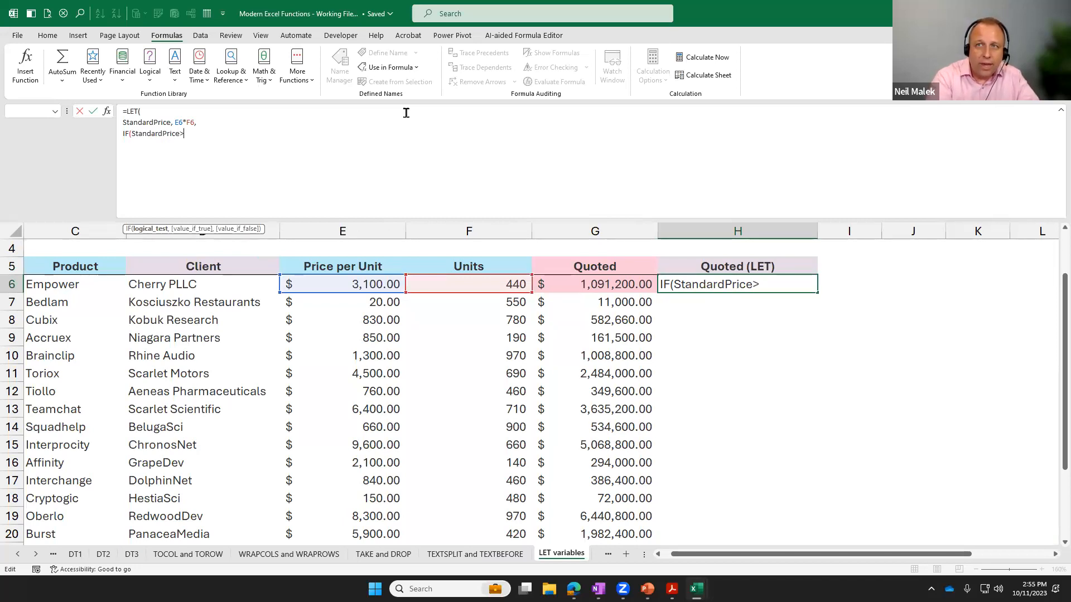
text(>500)
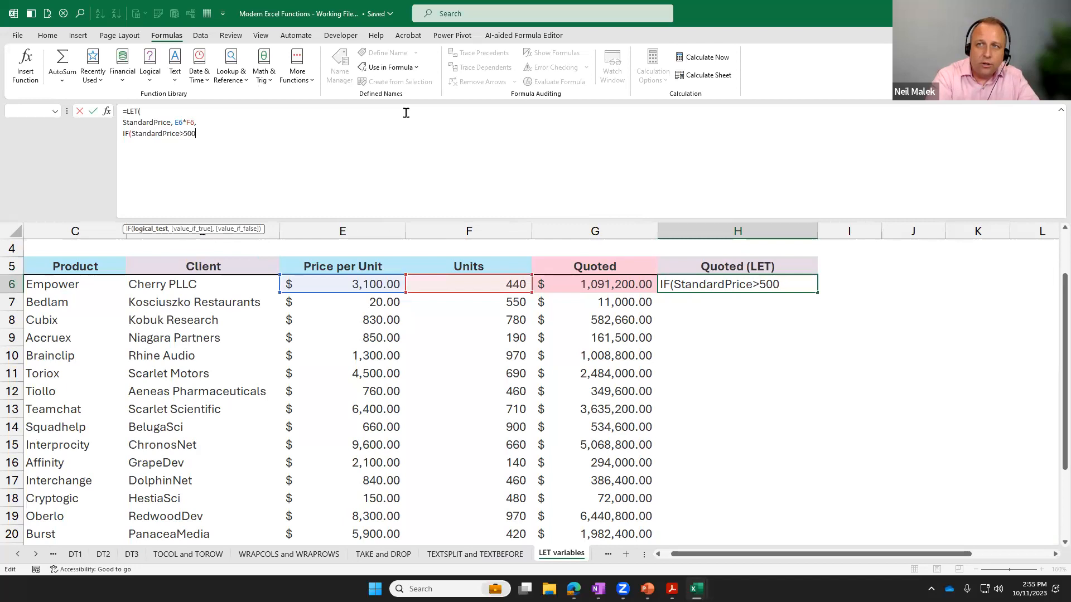
text(000,)
key(BackSpace)
key(BackSpace)
key(BackSpace)
key(BackSpace)
key(BackSpace)
key(BackSpace)
key(BackSpace)
key(BackSpace)
text(<500000,)
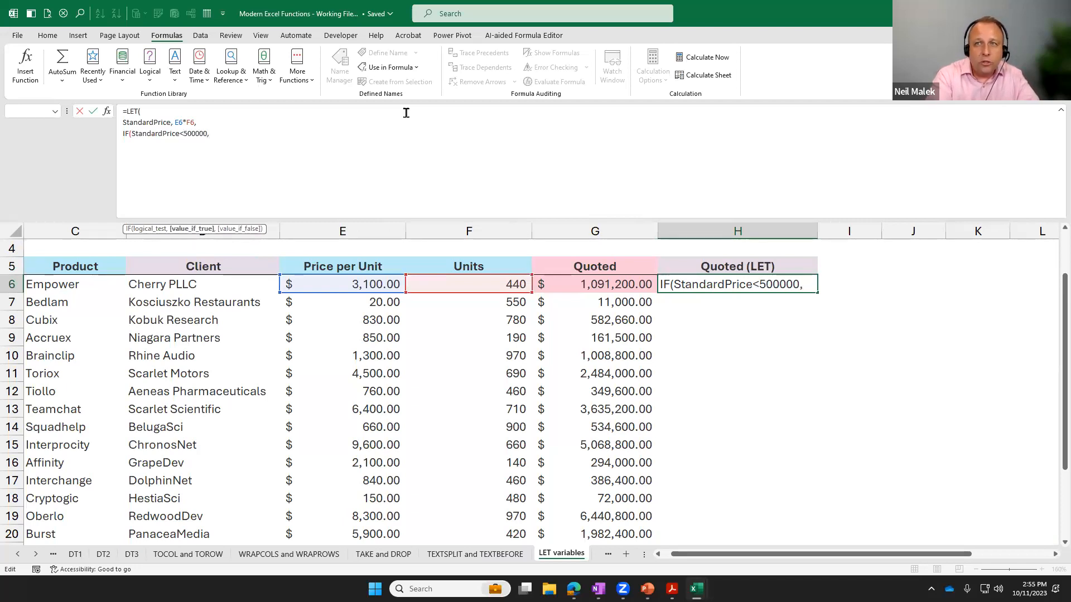
text(St)
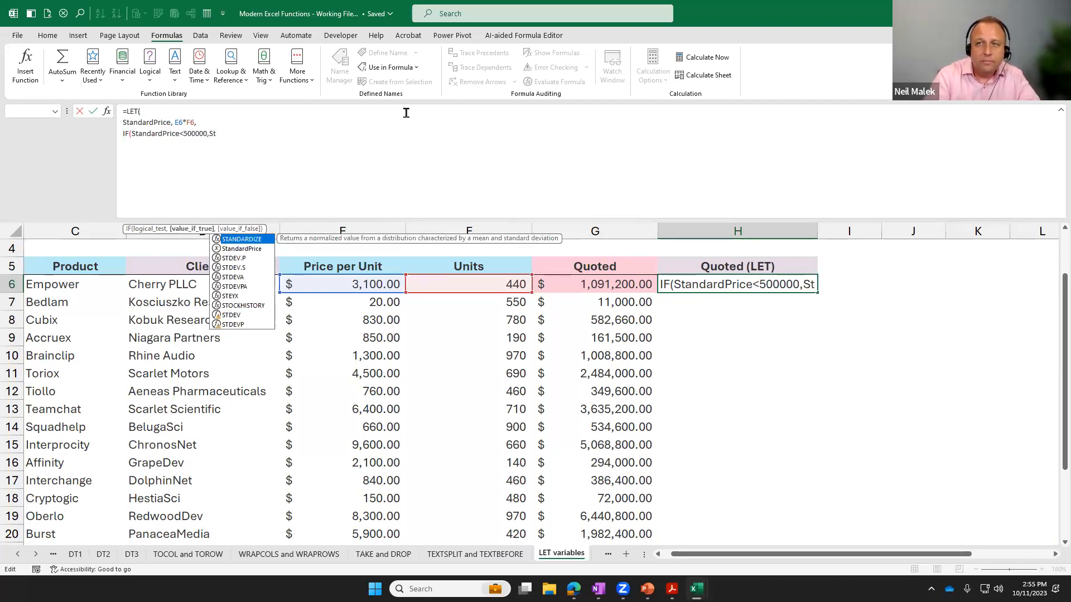
Enter the StandardPrice variable as the IF function's value if true, followed by a comma.
key(Down)
key(Tab)
text(,)
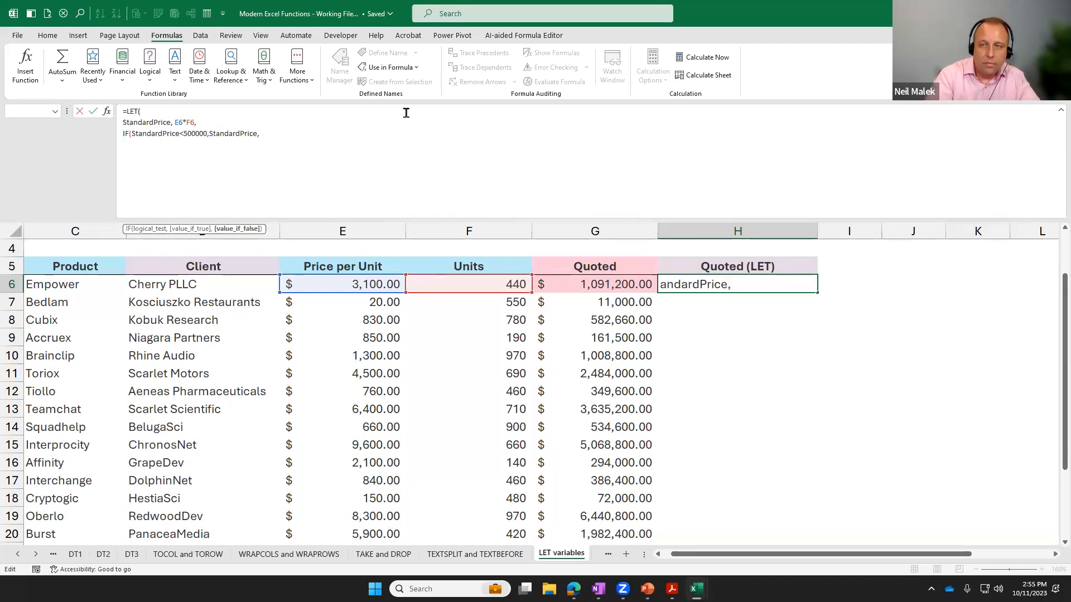
On a new line of the H6 formula, nest a second IF testing StandardPrice<1000000, followed by a comma.
key(alt+Return)
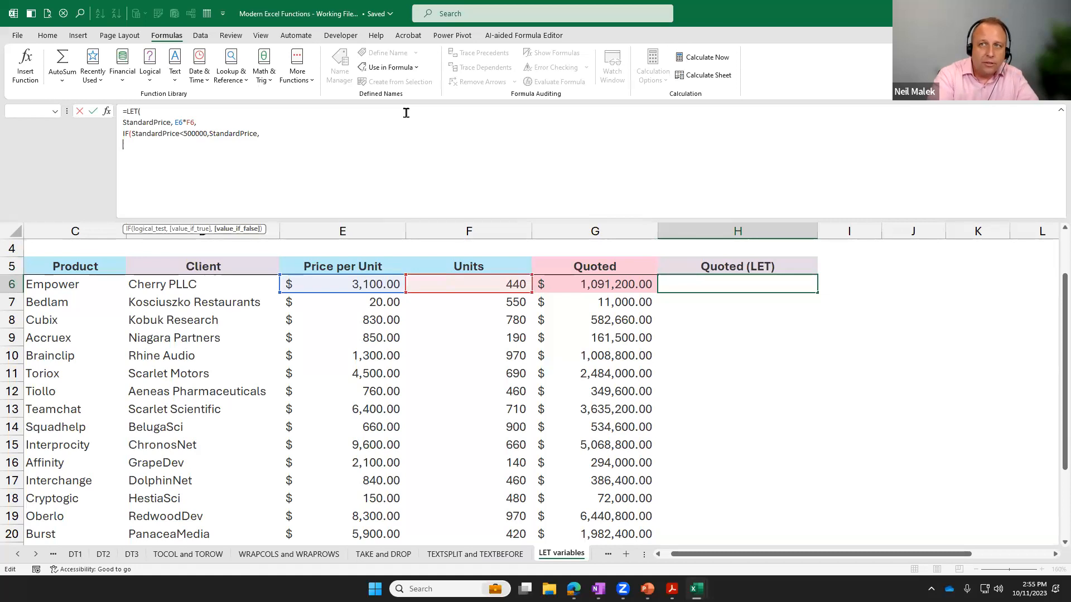
text(If)
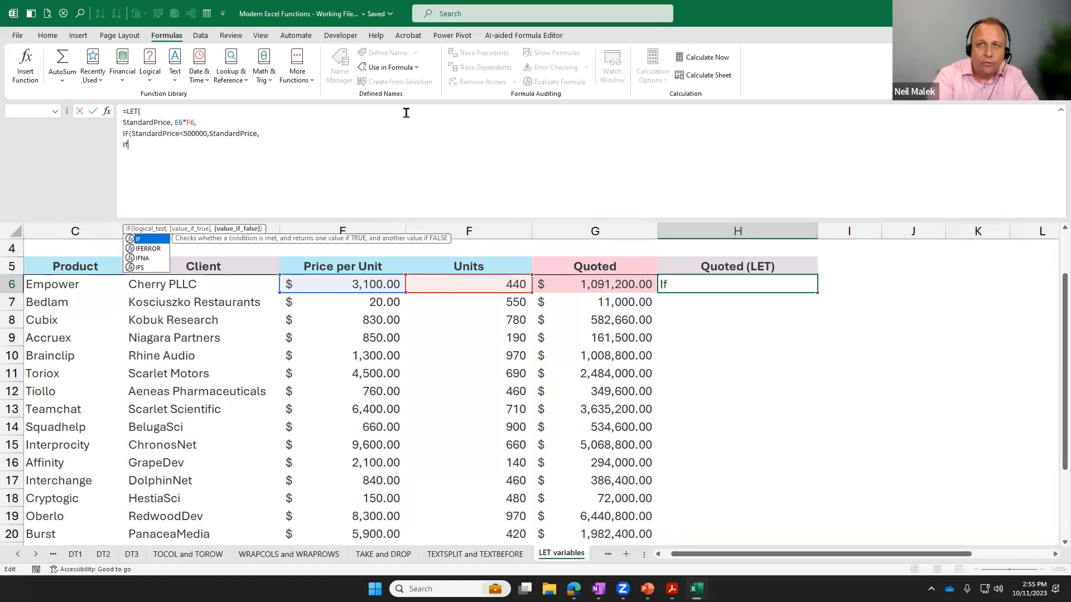
key(Tab)
text(St)
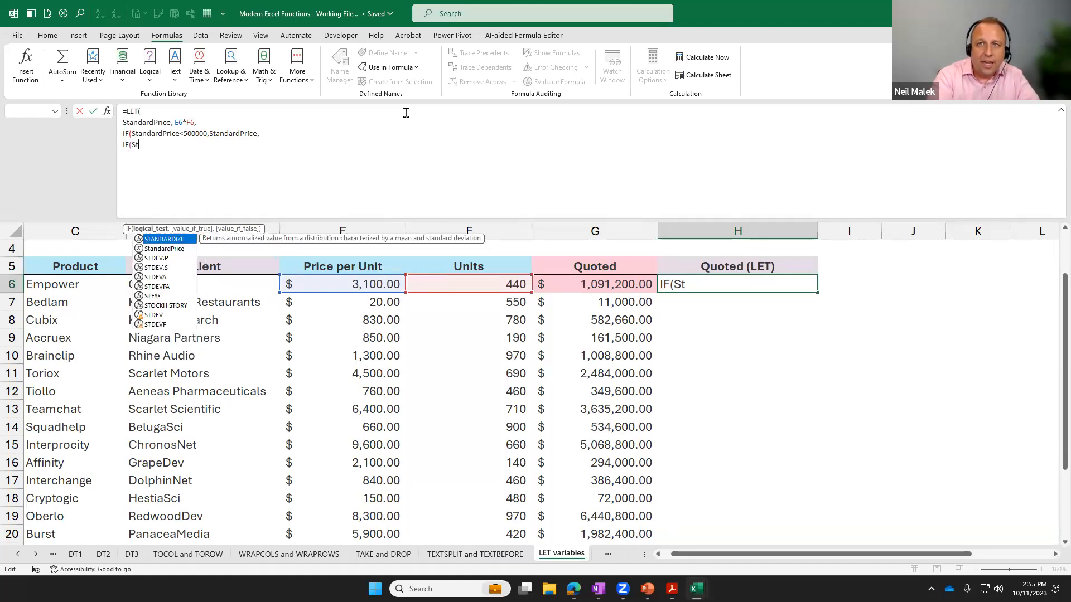
key(Down)
key(Tab)
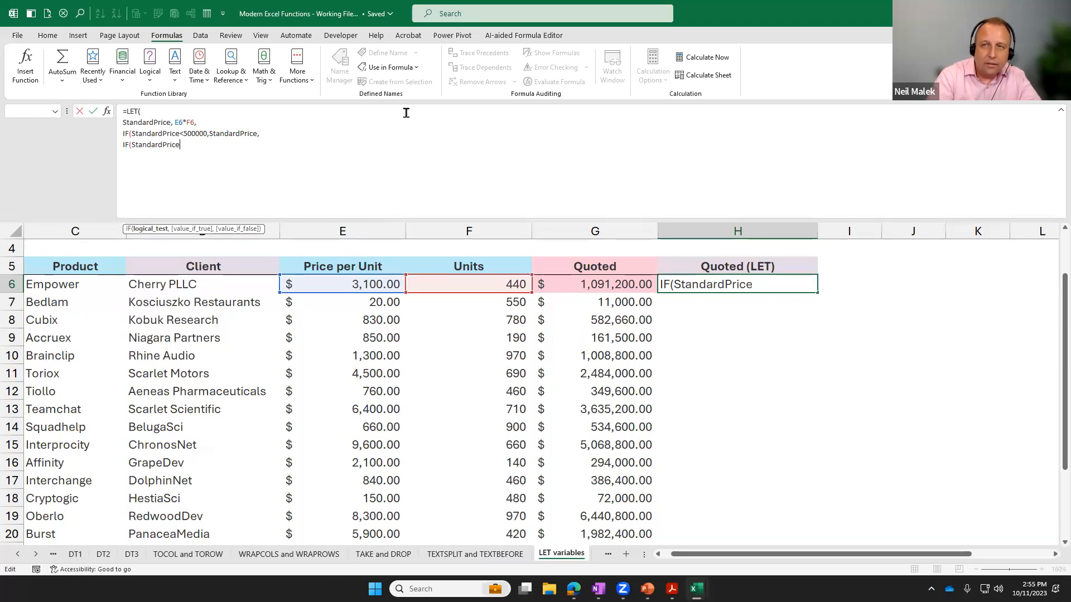
text(<1000000,)
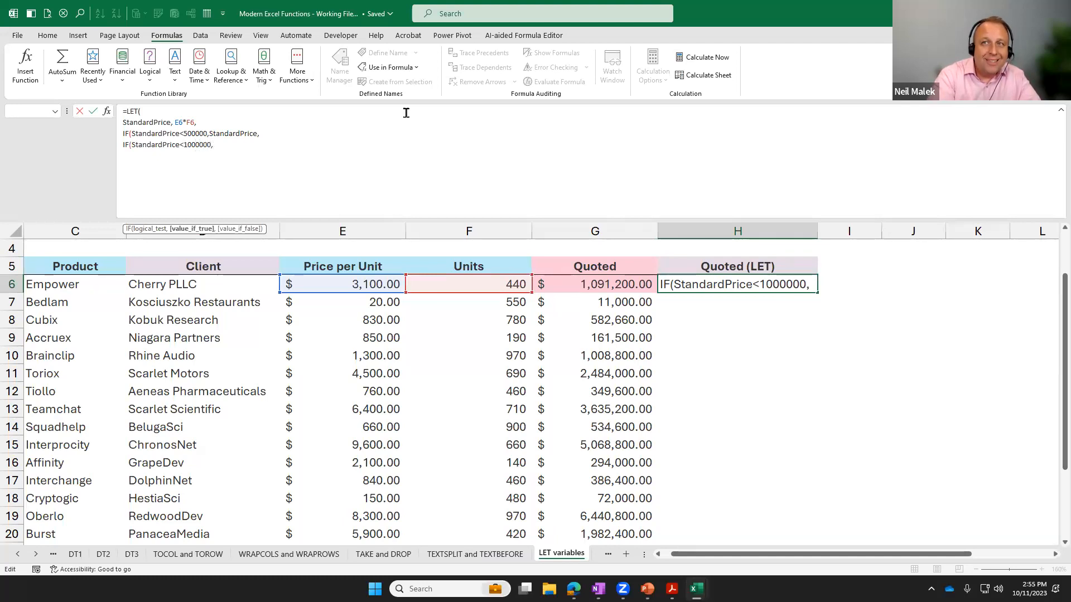
text(Stan)
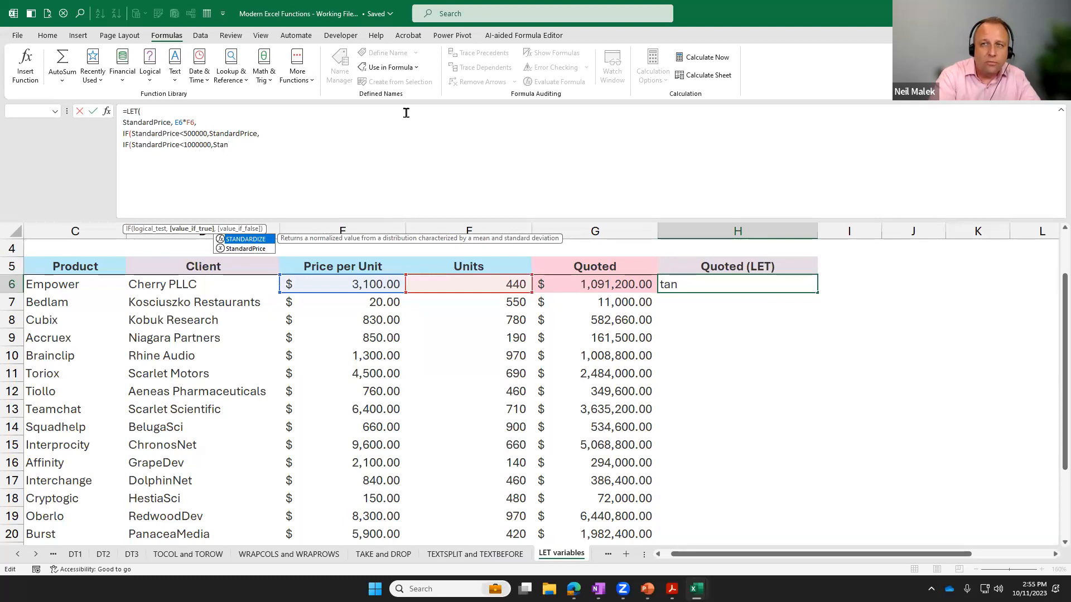
Enter StandardPrice*.9 as the nested IF function's value if true.
key(BackSpace)
key(BackSpace)
key(BackSpace)
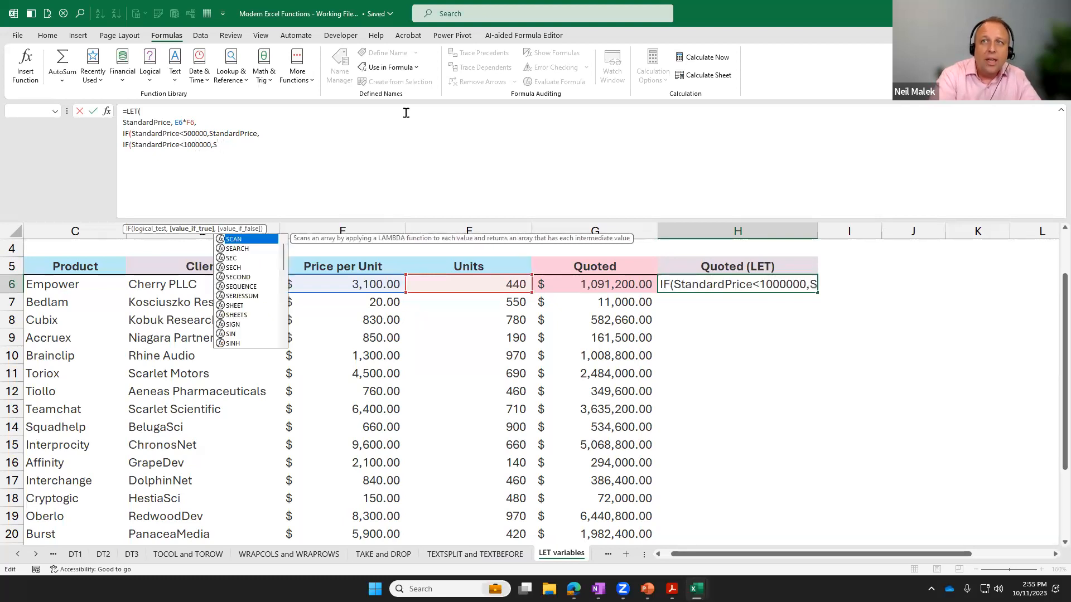
text(tand)
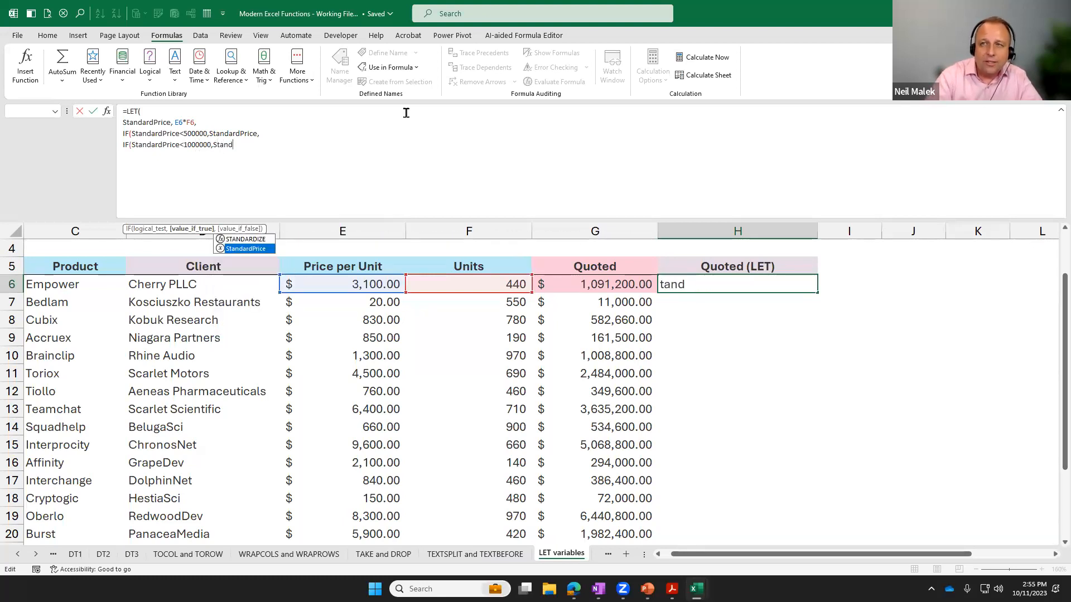
text(ardPrice*.9)
text(,Sta)
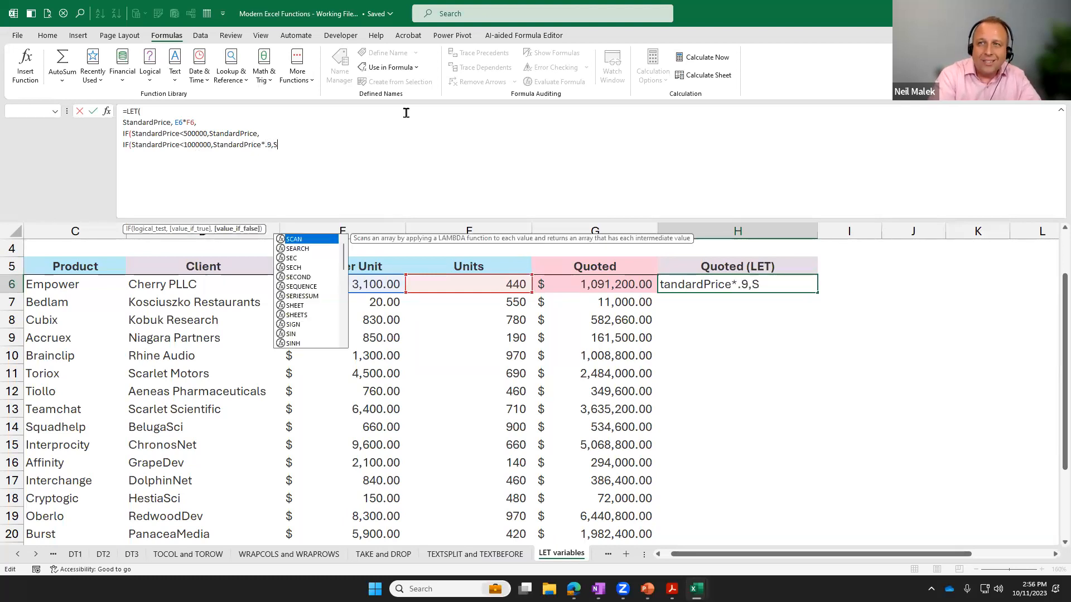
Add StandardPrice*.8 as the nested IF's value if false and close both IFs and LET with three parentheses.
key(Down)
key(Tab)
text(*.8)
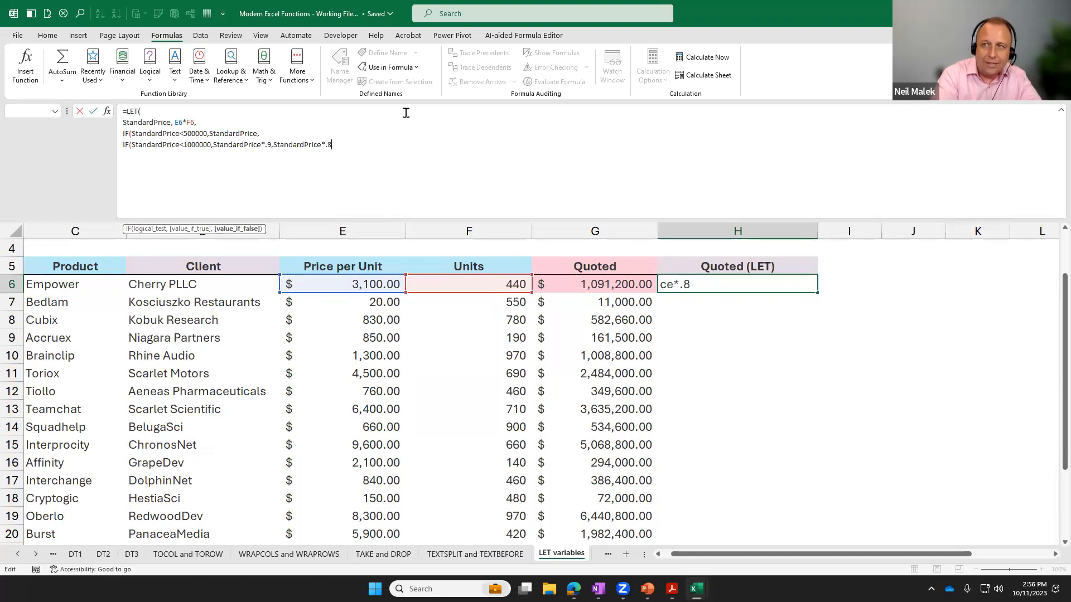
text())))
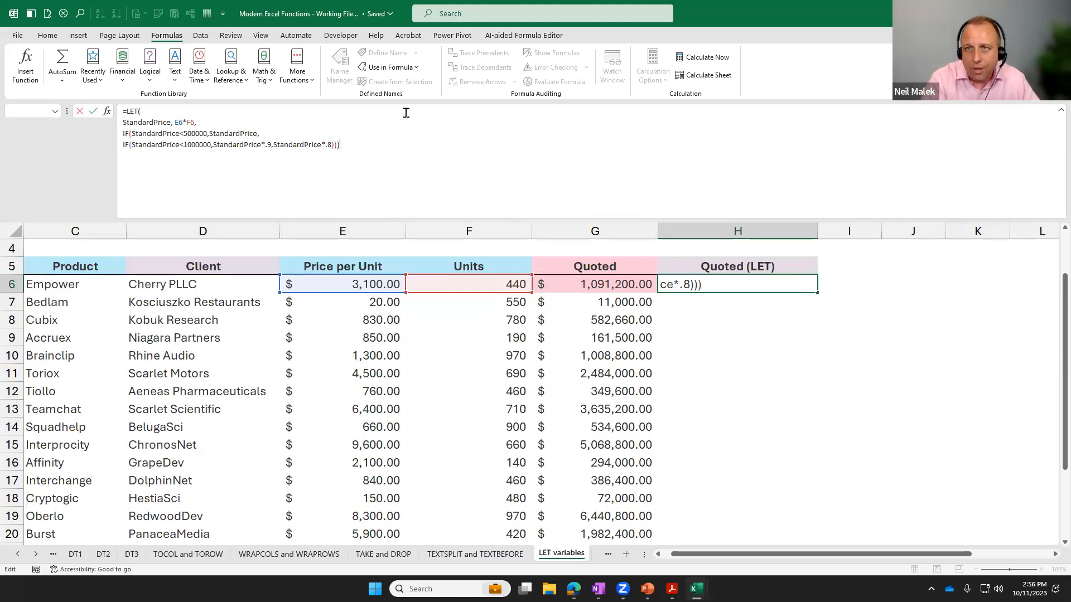
Commit the LET formula in H6 and fill it down the Quoted (LET) column for every listed client.
drag(199, 122, 118, 121)
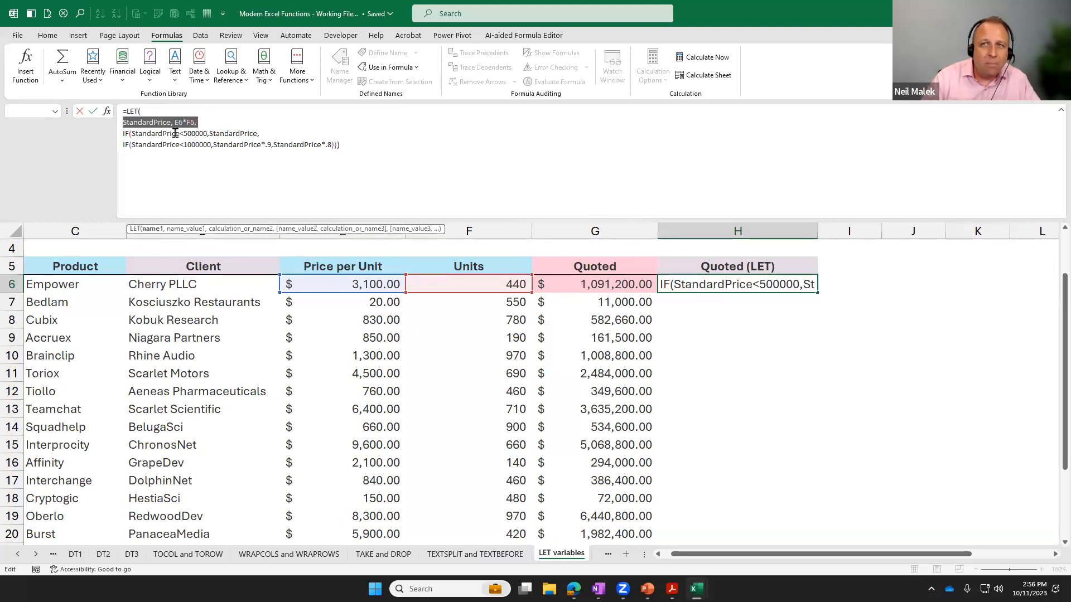
click(203, 121)
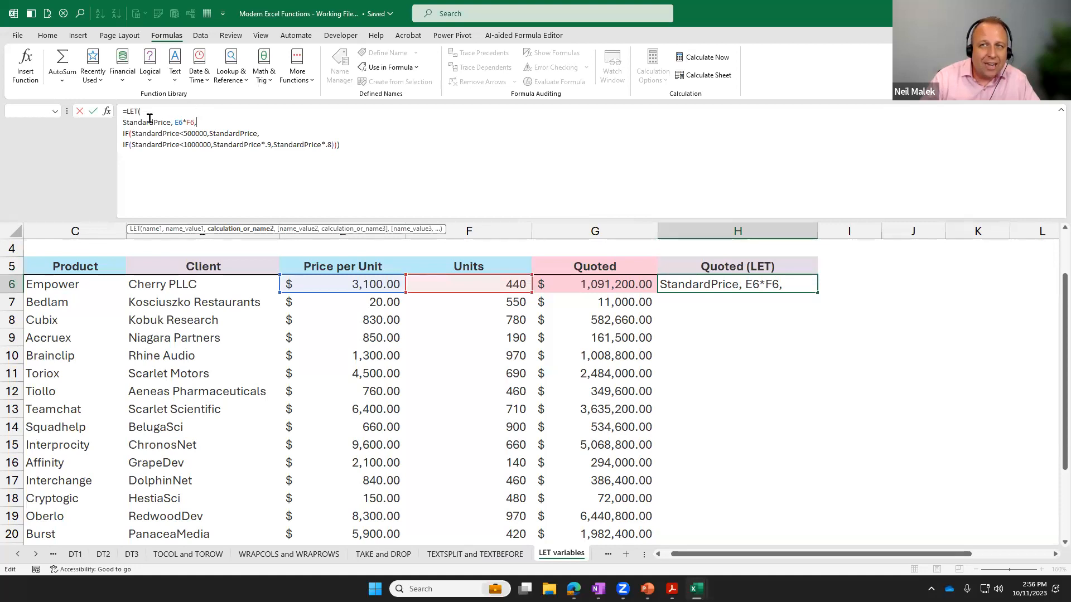
click(363, 146)
key(ctrl+Return)
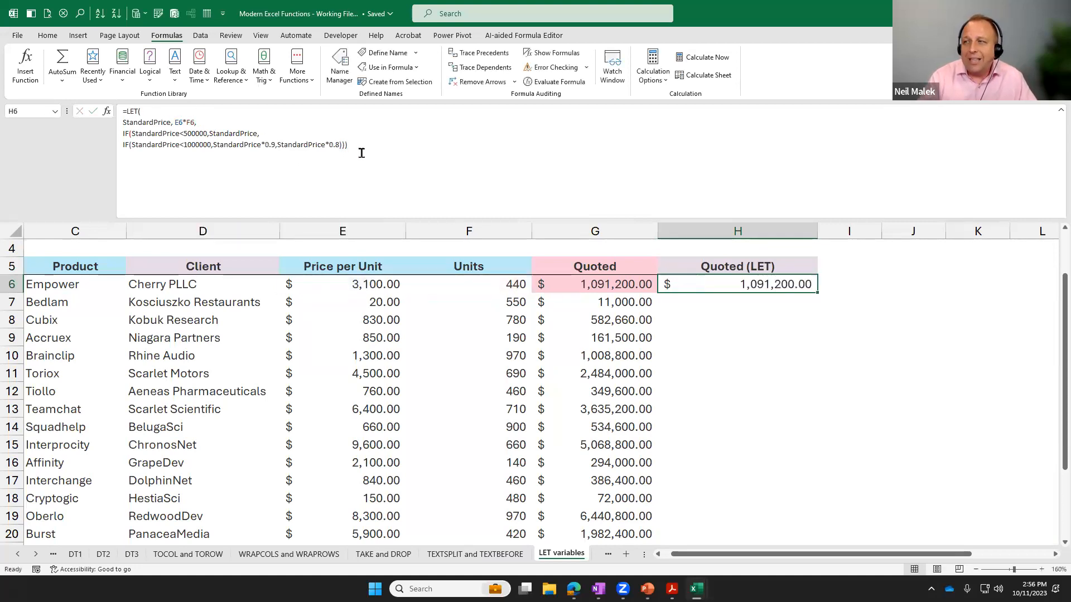
double_click(817, 296)
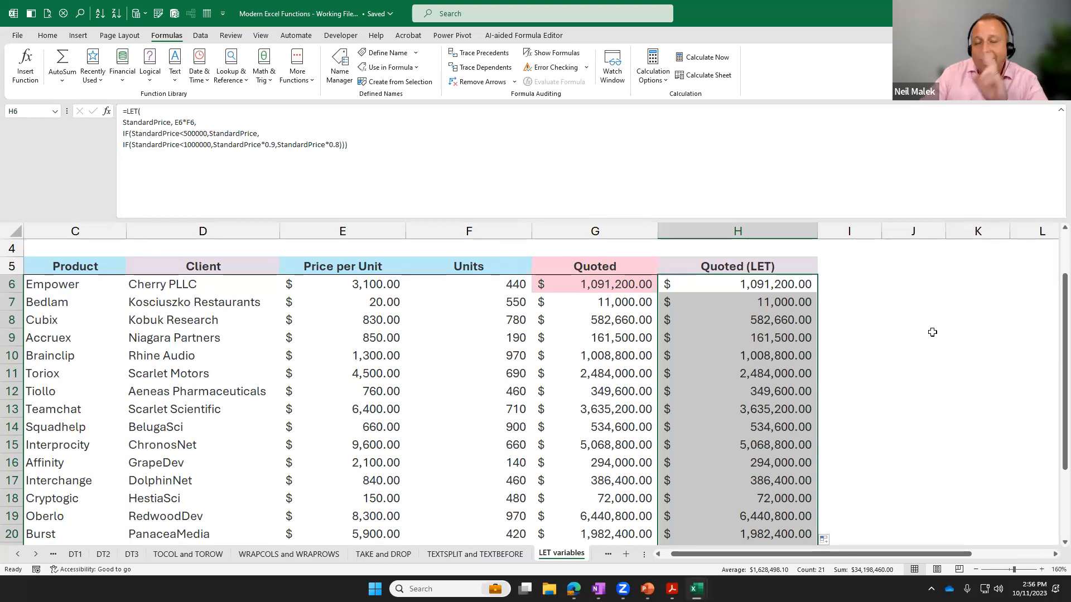
Collapse the expanded formula bar and switch to the LAMBDA Custom Functions sheet.
click(1061, 110)
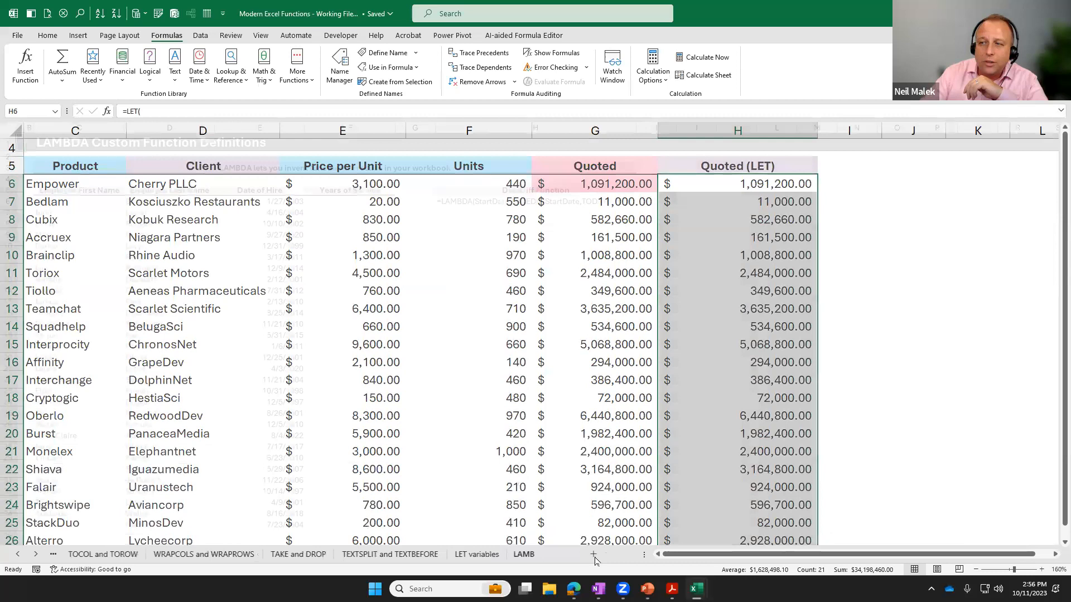
key(ctrl+Page_Down)
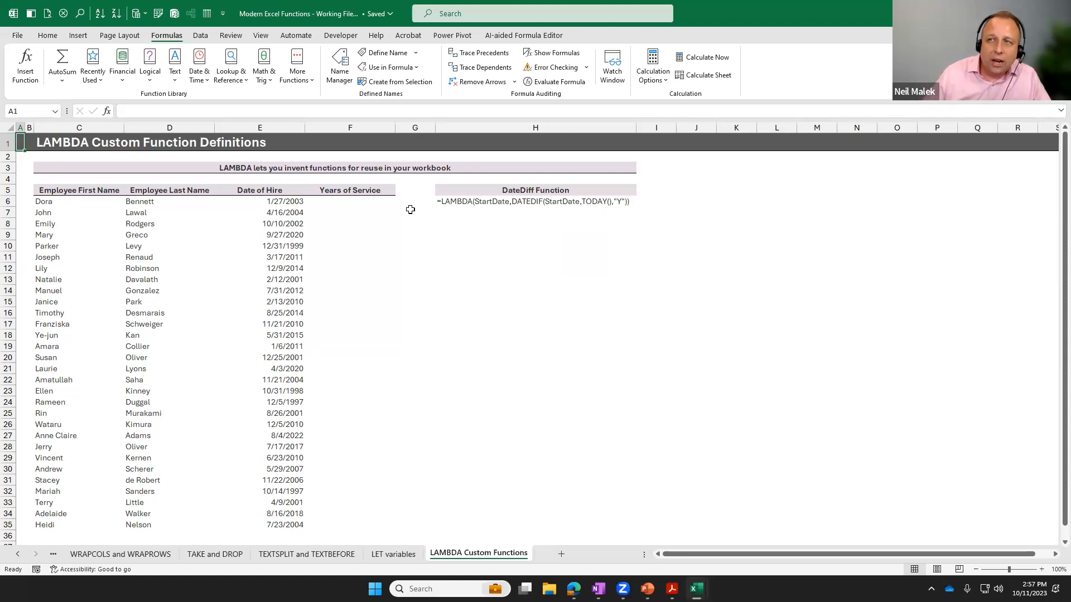
click(359, 203)
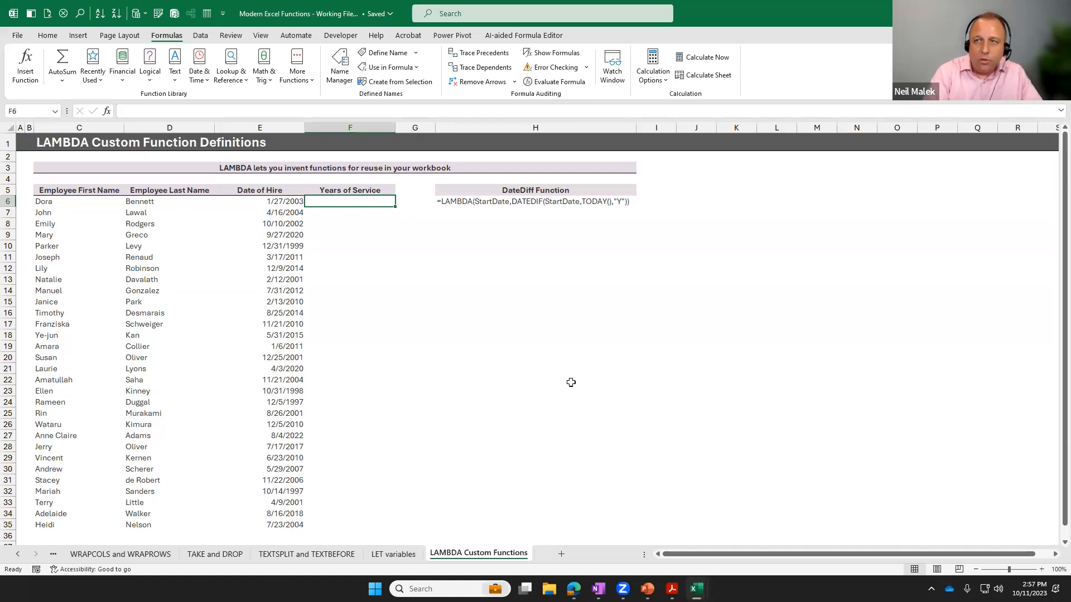
text(=D)
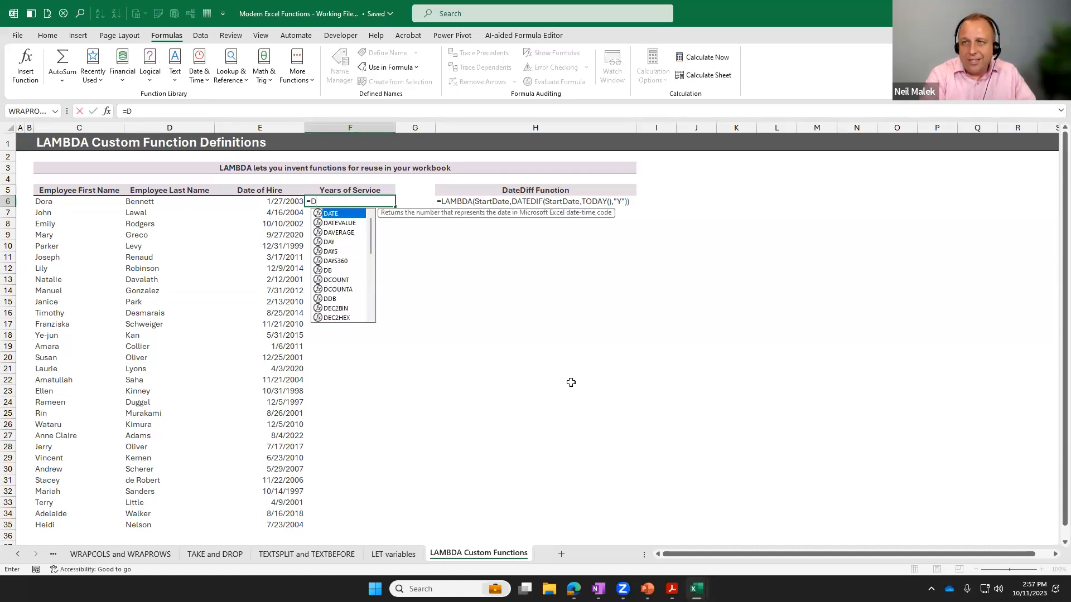
text(ATEDIF()
click(290, 202)
text(,)
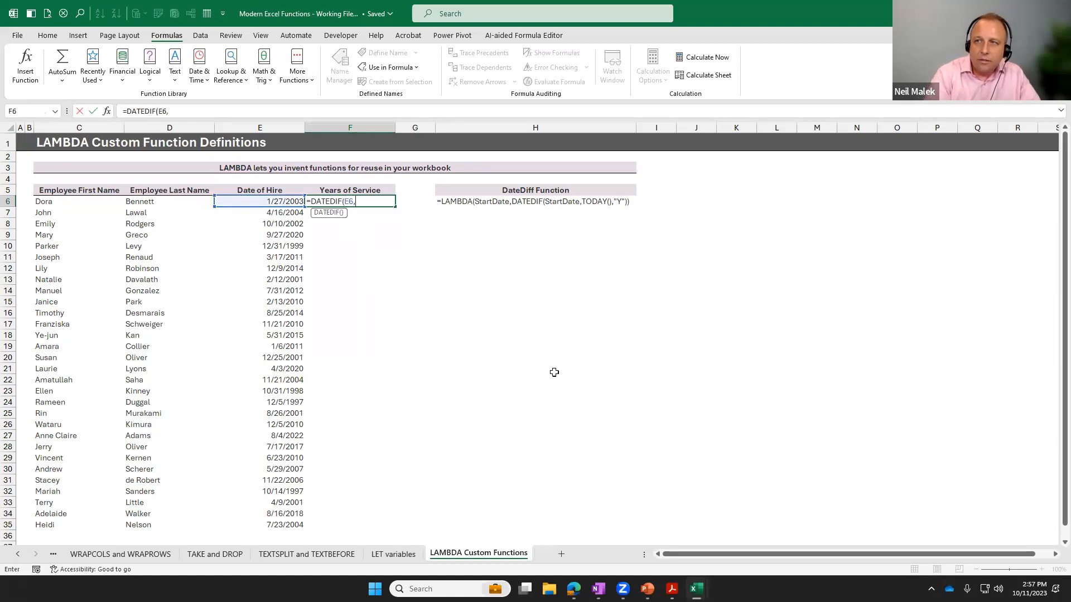
text(TODAY()
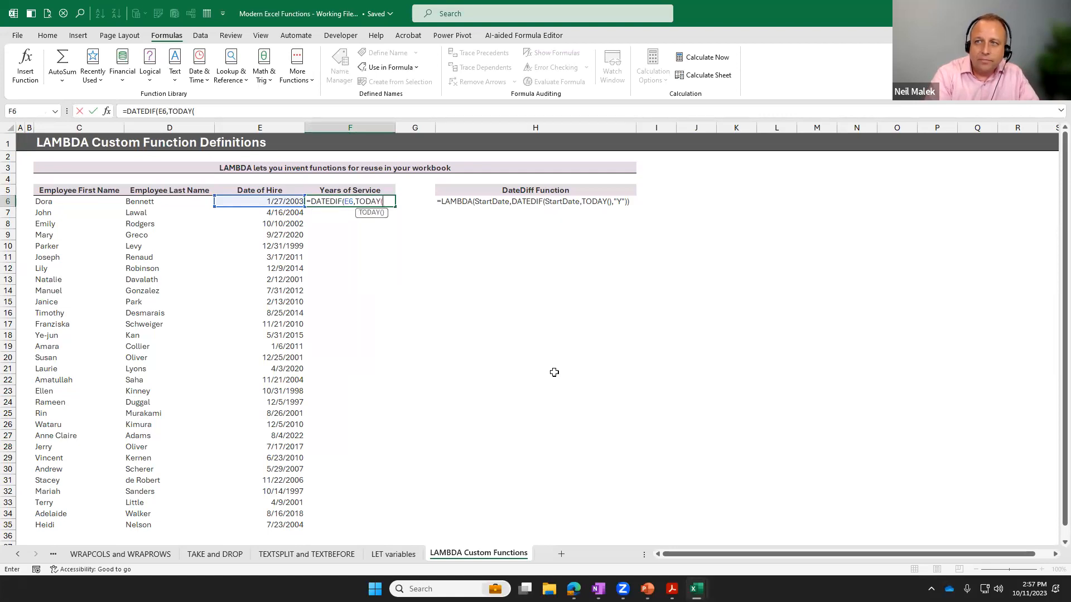
text(),"Y")
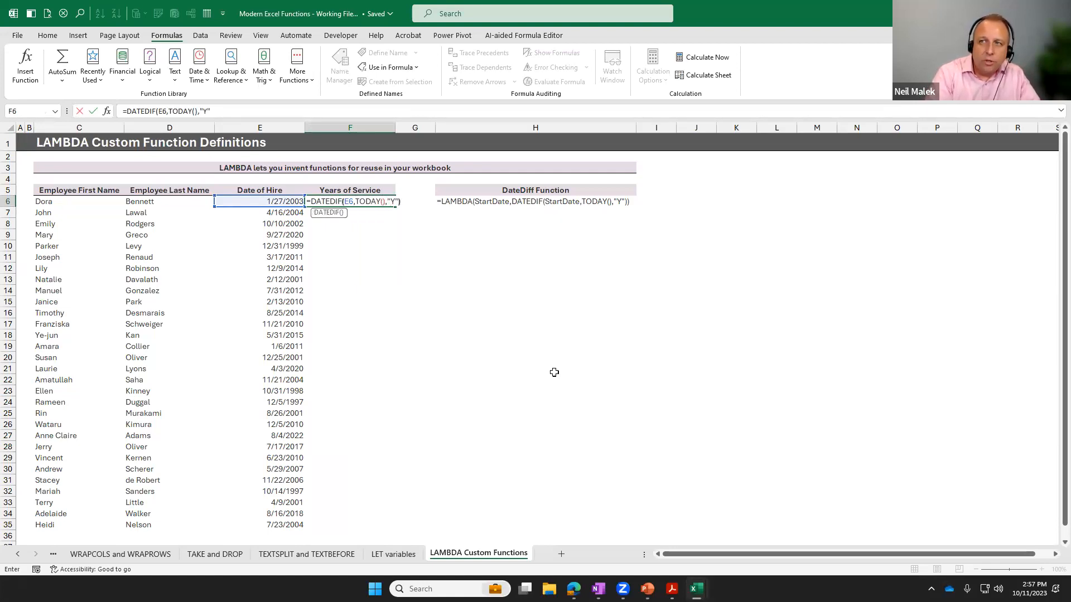
text())
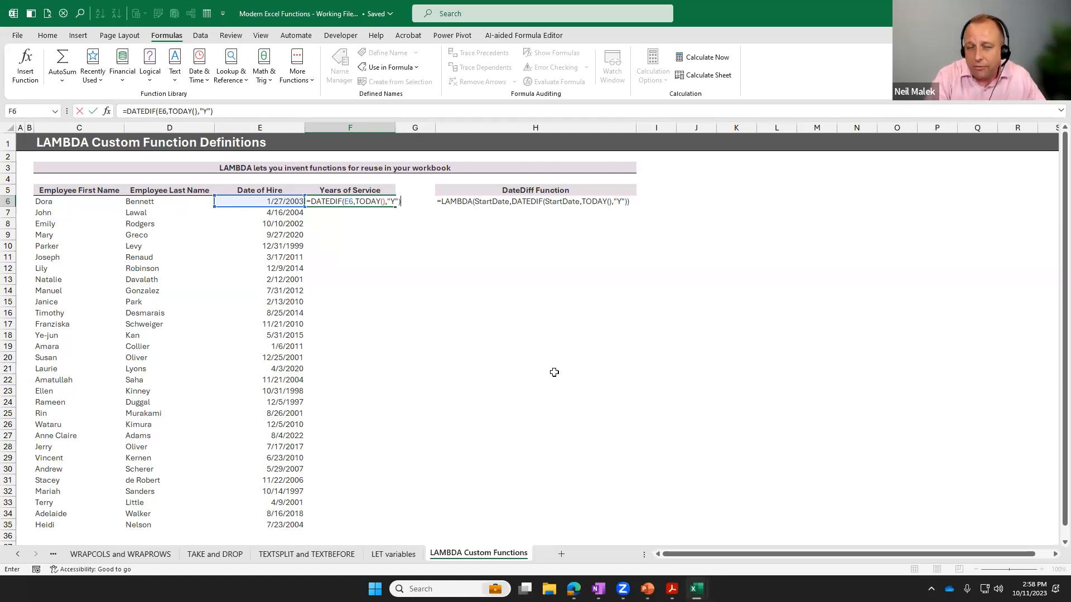
key(Escape)
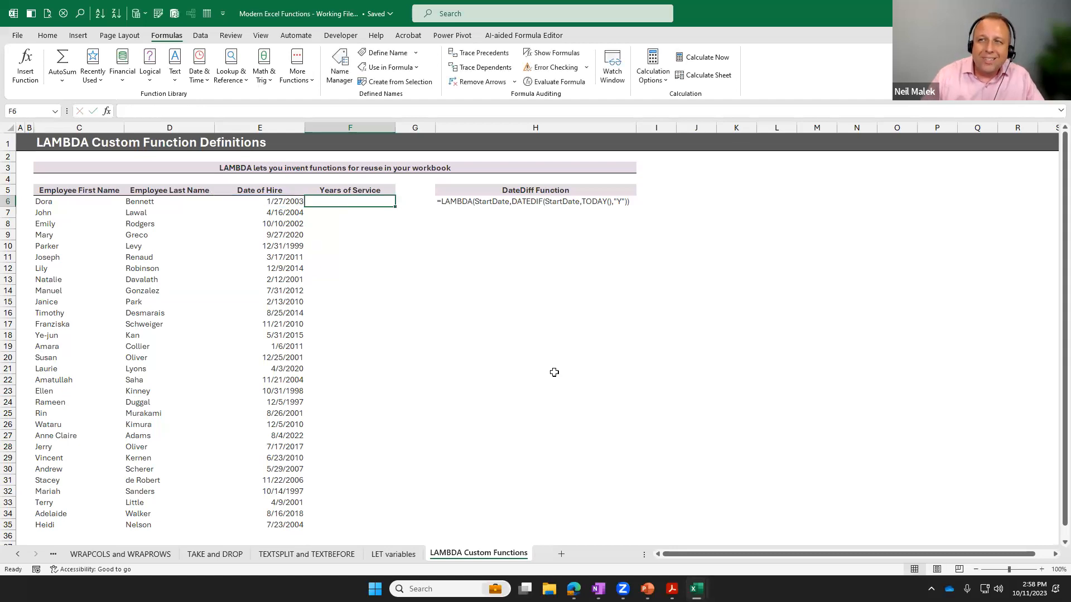
Copy the LAMBDA formula text in H6 under DateDiff Function, from its equals sign onward, and leave the cell unchanged.
click(439, 201)
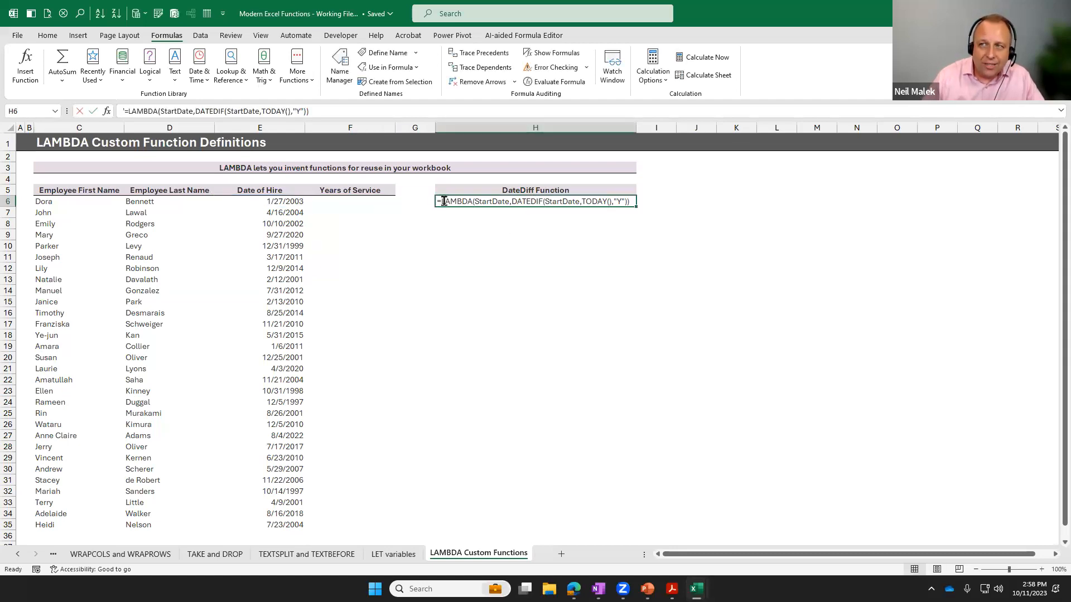
double_click(438, 202)
drag(439, 201, 633, 202)
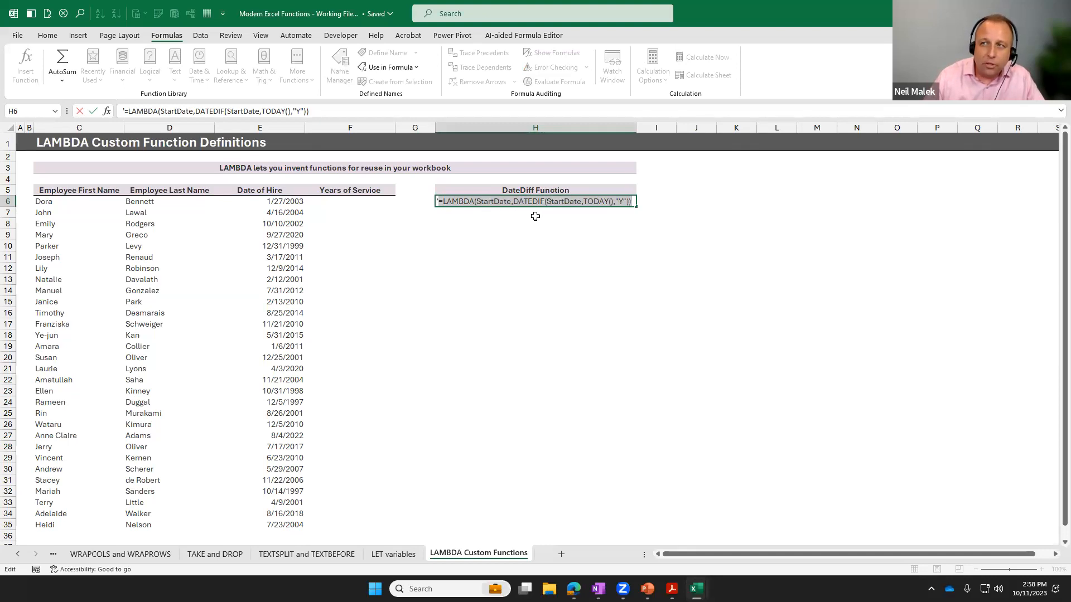
click(478, 202)
drag(478, 202, 510, 202)
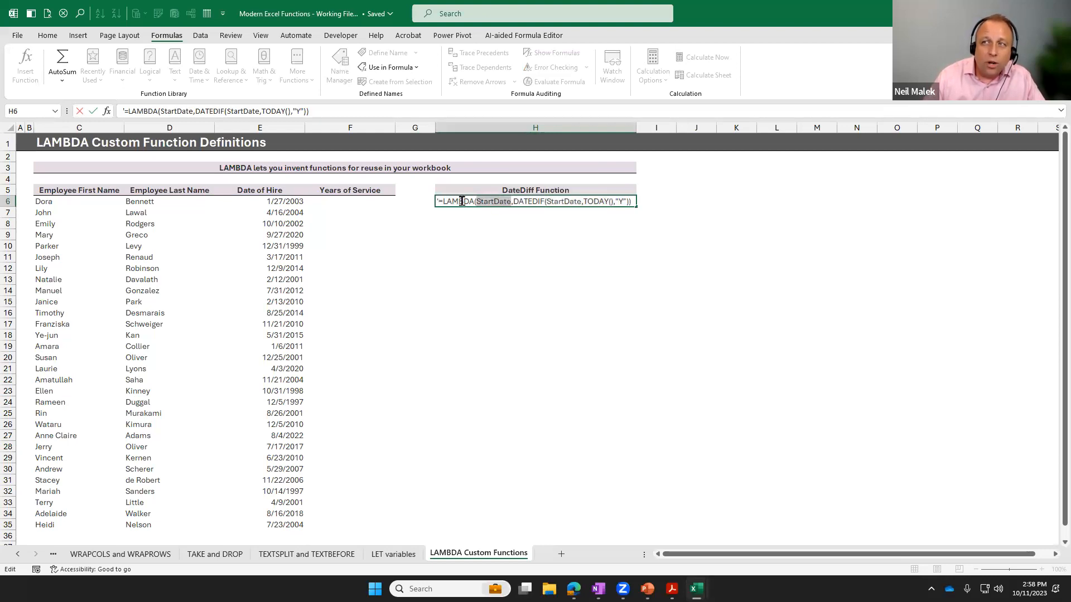
drag(512, 201, 450, 208)
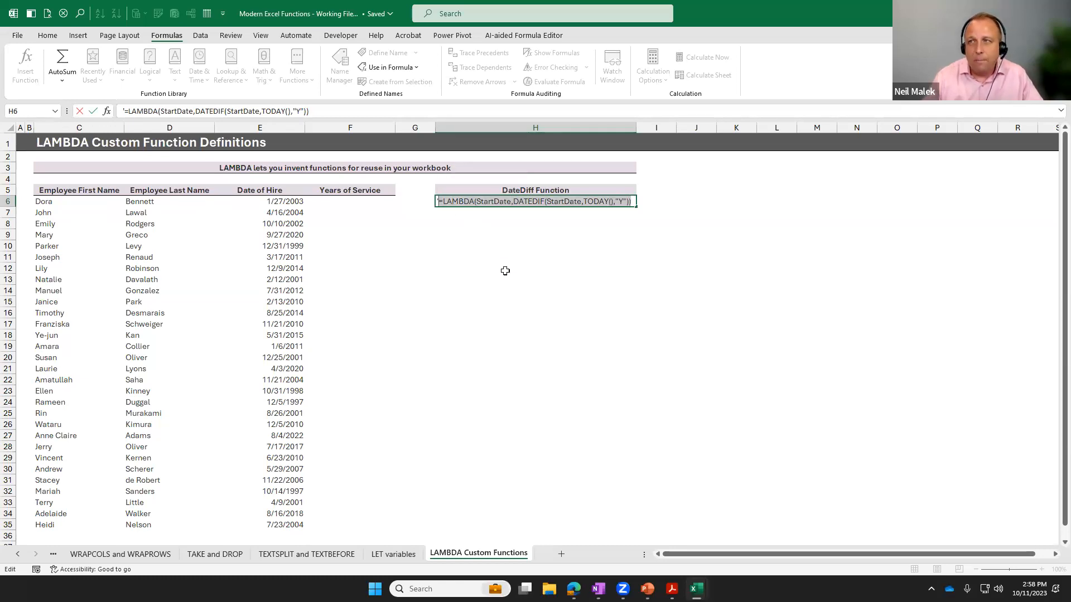
key(Escape)
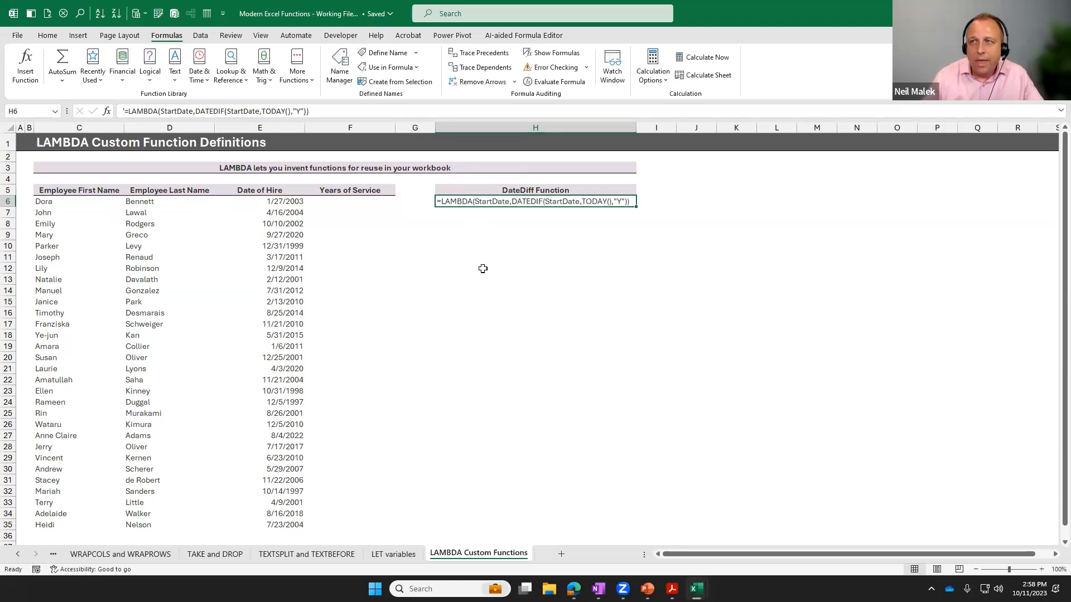
Start a new defined name in the Name Manager and name it TotalYears.
click(337, 72)
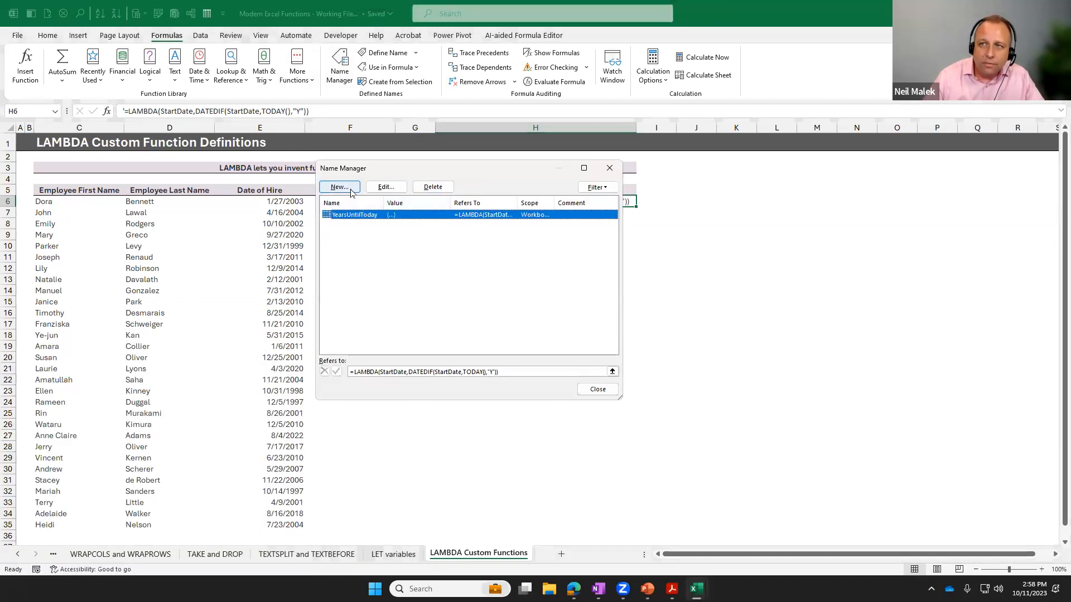
click(351, 191)
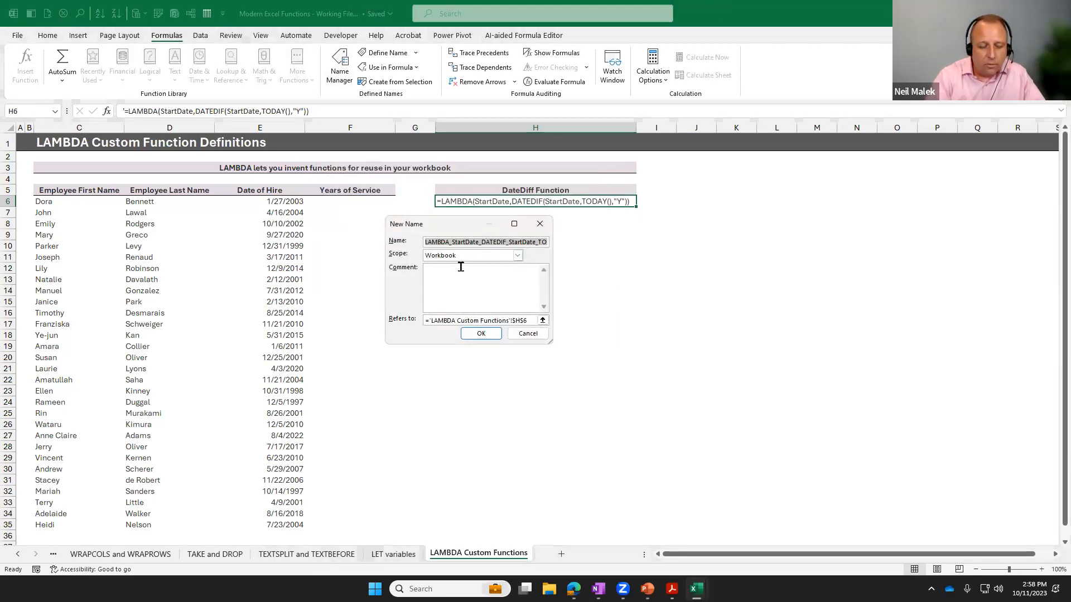
key(BackSpace)
text(Dat)
key(BackSpace)
key(BackSpace)
key(BackSpace)
text(TotalYea)
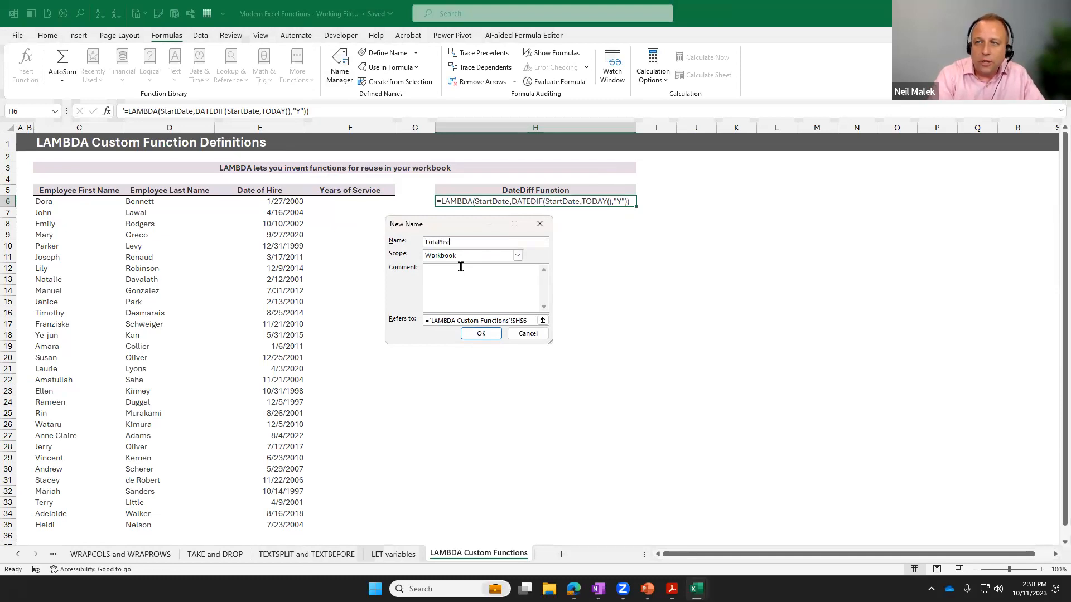
Make TotalYears refer to the copied =LAMBDA(StartDate,DATEDIF(StartDate,TODAY(),"Y")) formula, then save the name and close the Name Manager.
drag(426, 320, 530, 320)
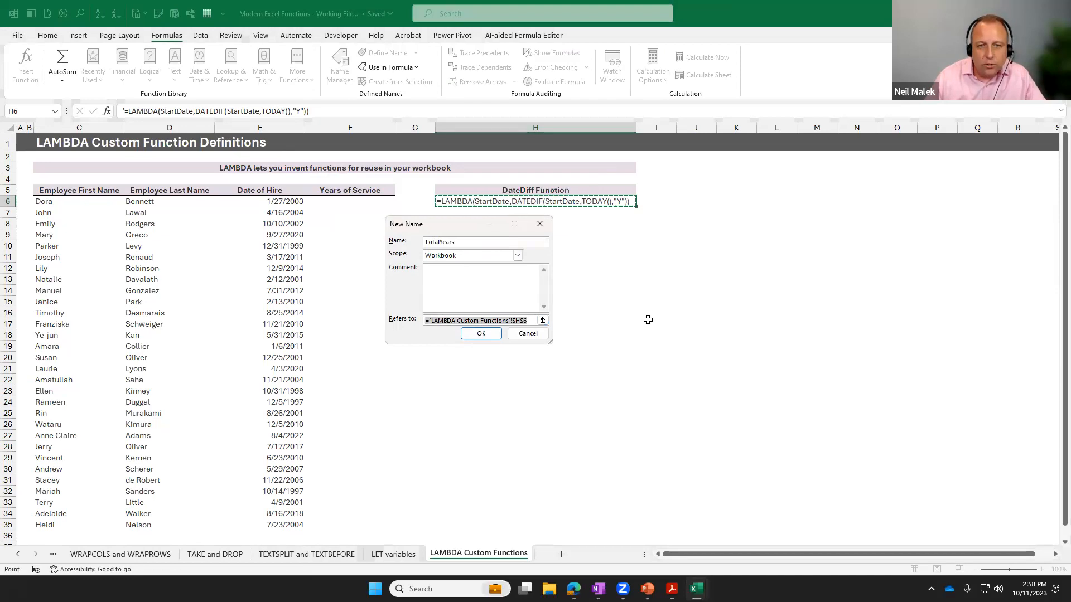
key(ctrl+v)
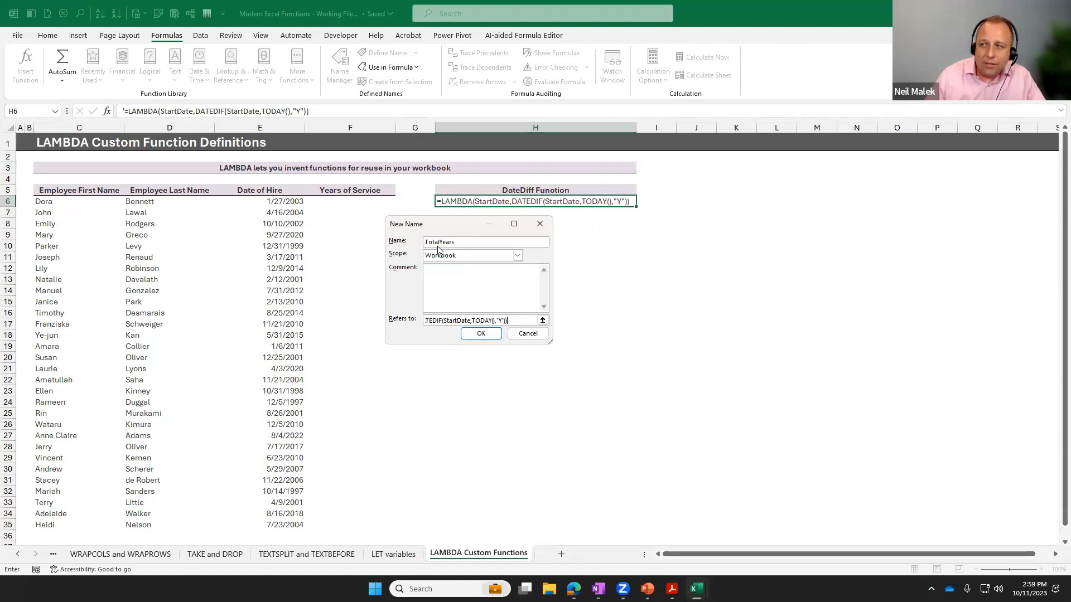
click(489, 333)
click(597, 390)
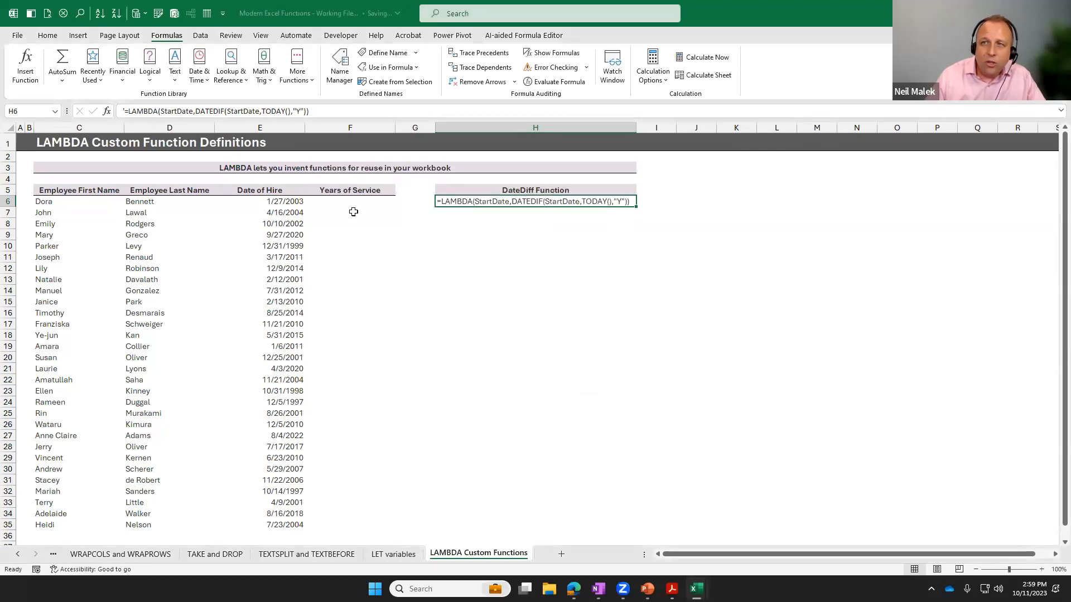
Write the formula =TotalYears(E6) in F6 under Years of Service, using the hire date as its StartDate.
click(352, 204)
text(=)
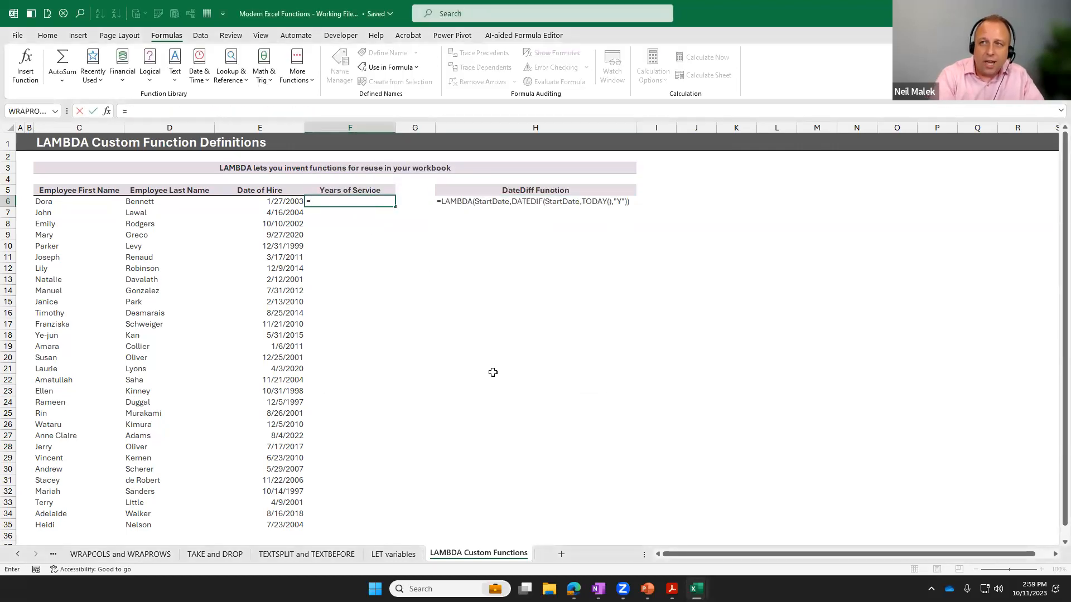
text(TotalYears()
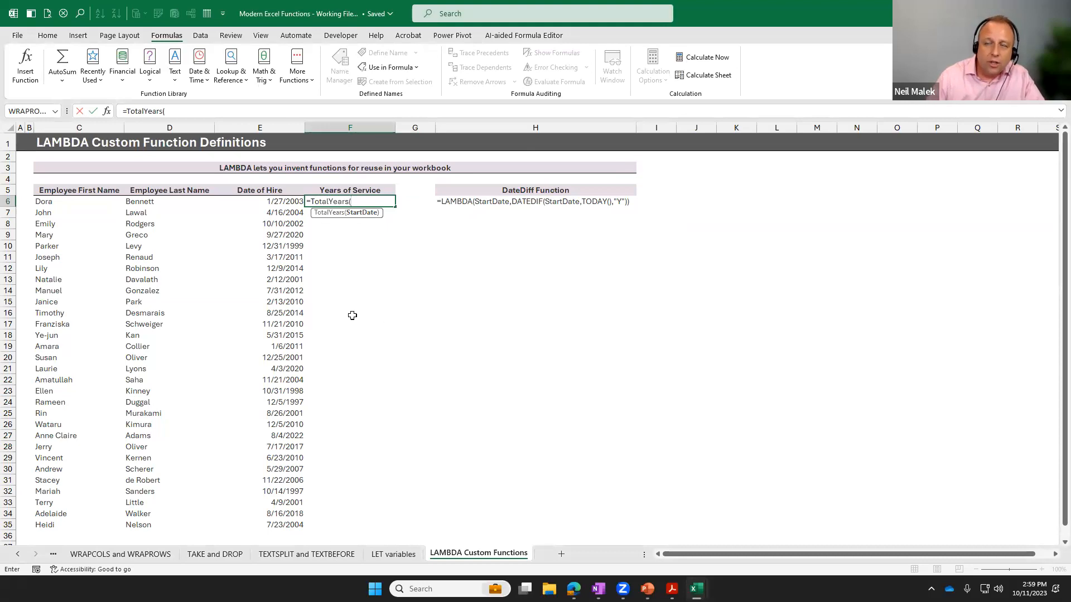
click(283, 200)
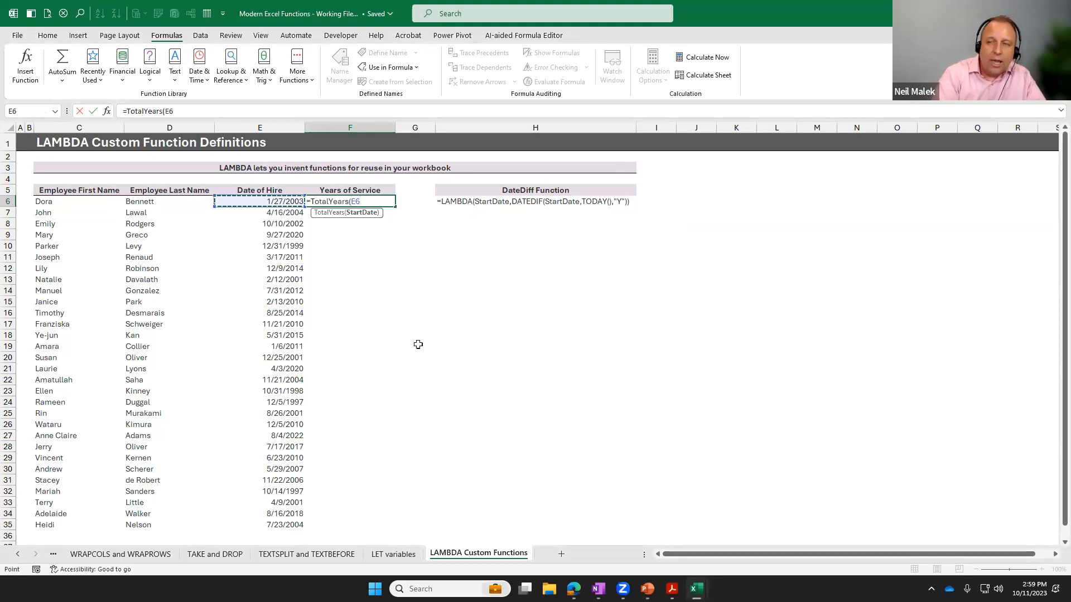
text())
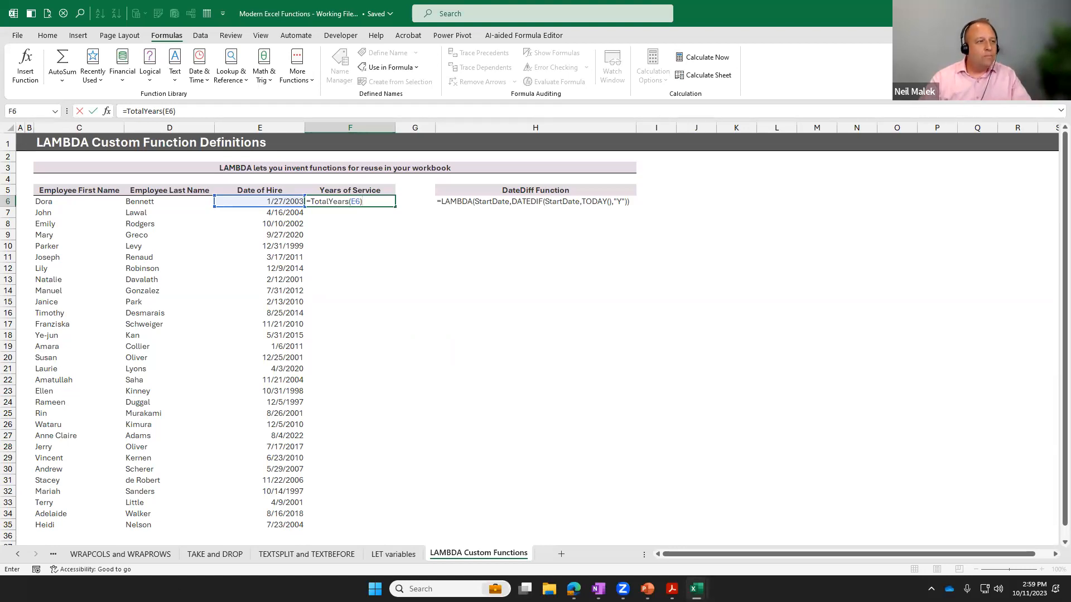
key(alt+Tab)
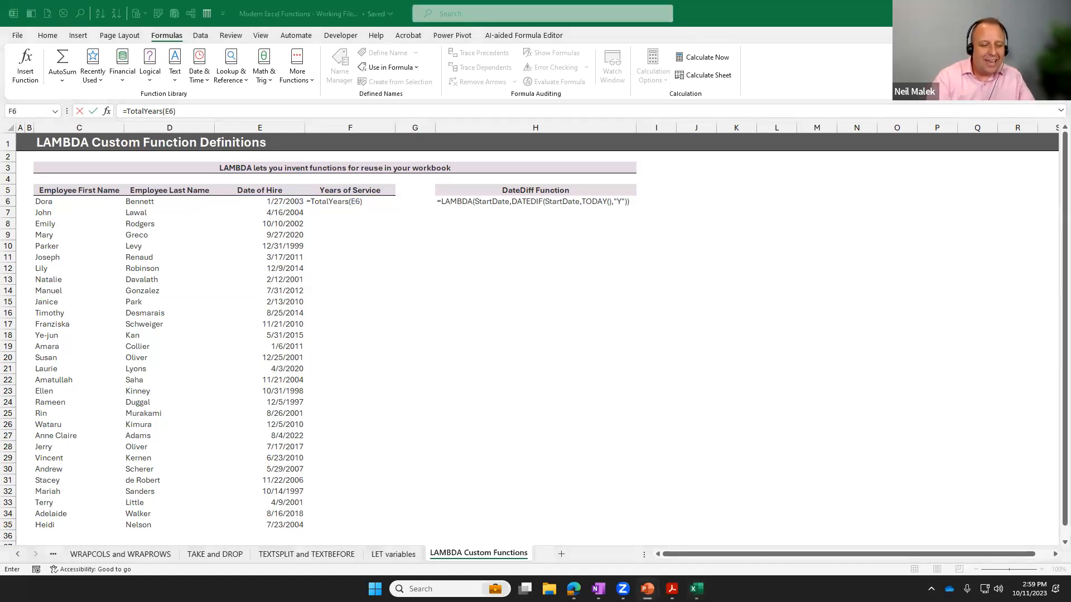